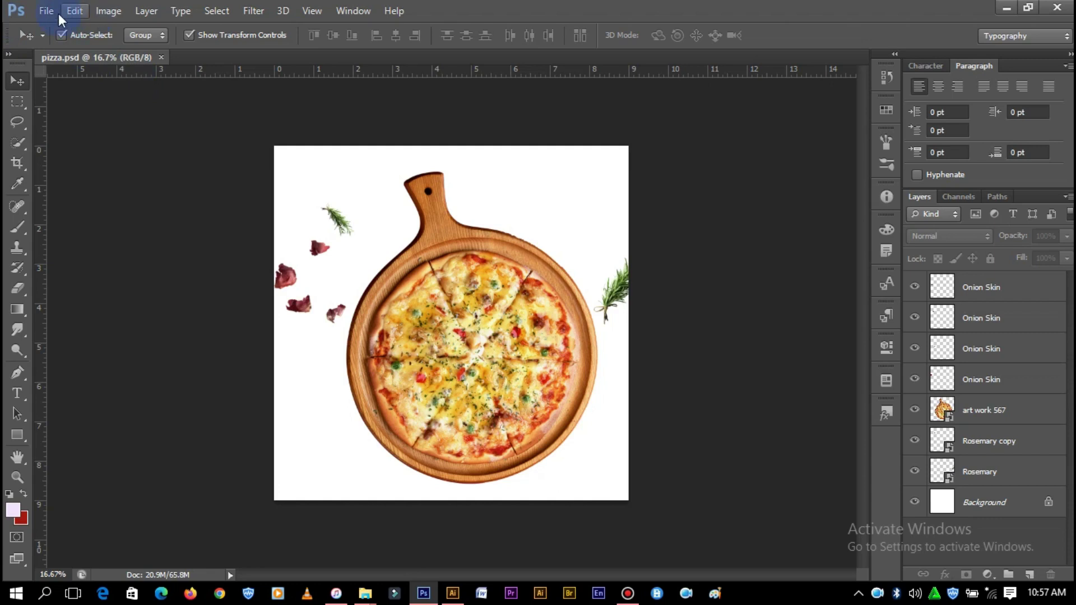
- From pizza.psd, choose File > New to begin a blank document
{"action": "left_click", "coordinate": [48, 12]}
{"action": "left_click", "coordinate": [40, 26]}
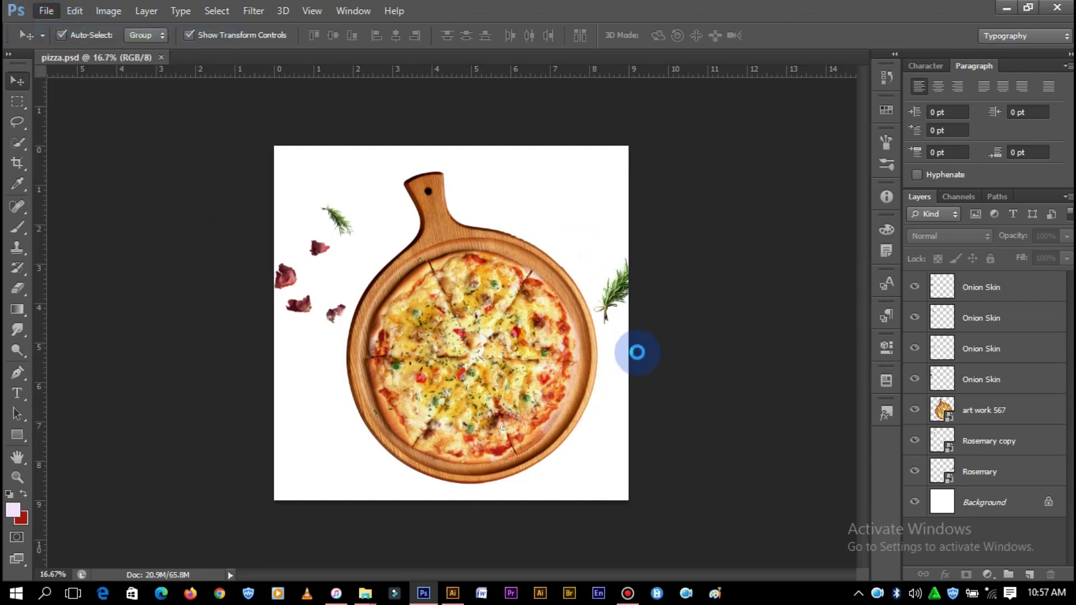
- Create a new transparent document using the 9 in × 11 in preset
{"action": "left_click", "coordinate": [609, 187]}
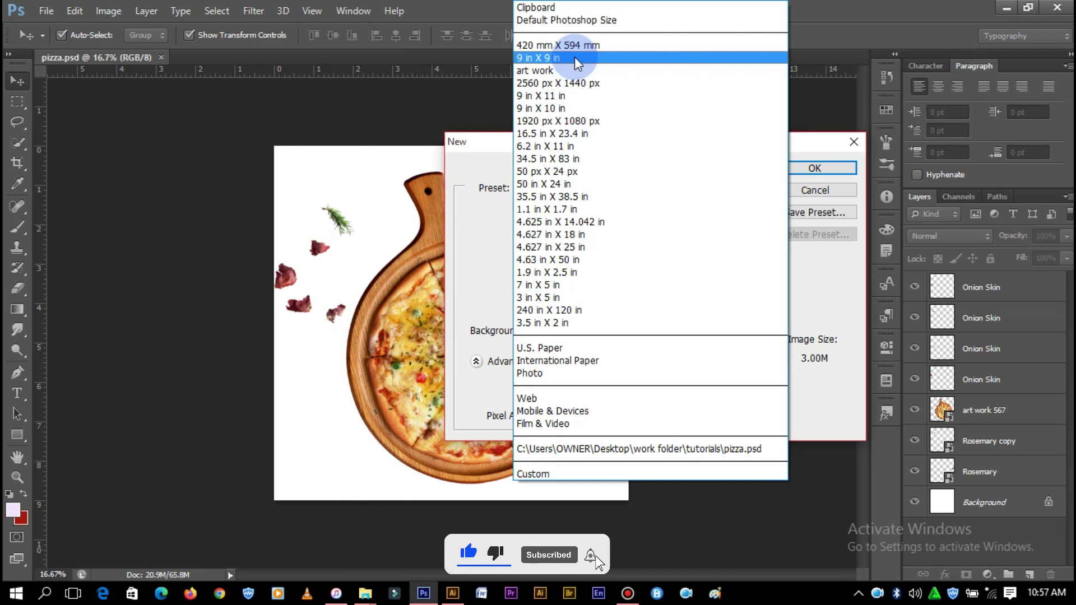
{"action": "left_click", "coordinate": [564, 99]}
{"action": "left_click", "coordinate": [823, 167]}
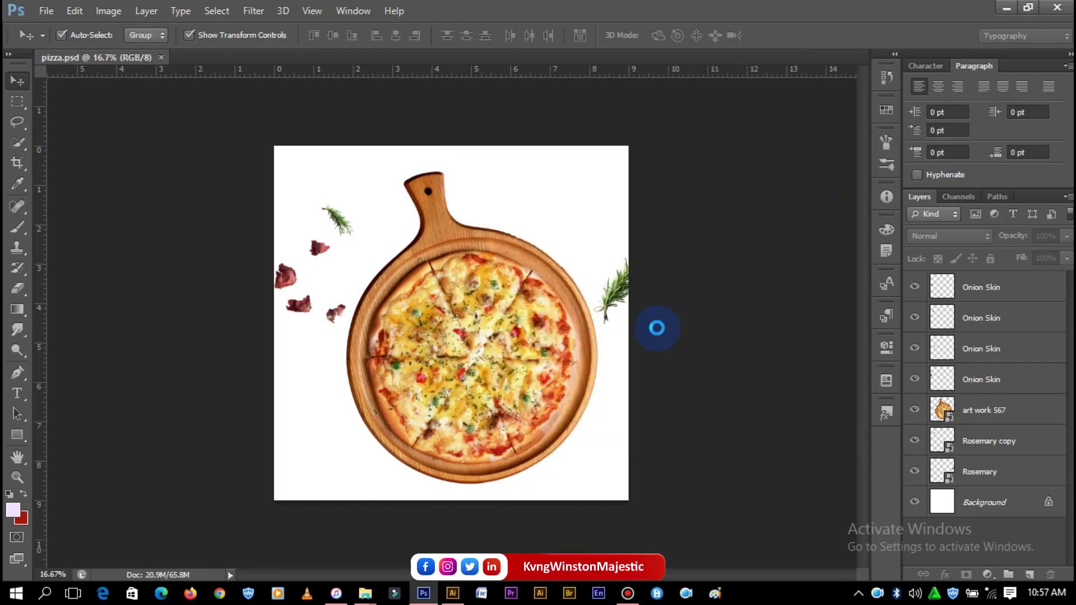
{"action": "left_click", "coordinate": [988, 574]}
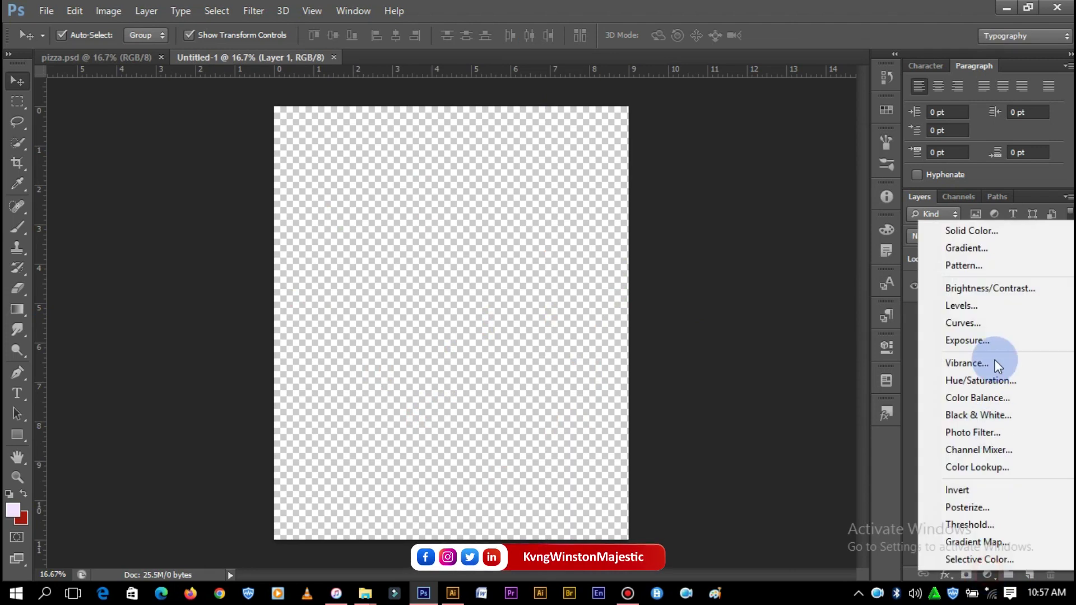
- Add a Solid Color fill layer in dark crimson #990e3c
{"action": "left_click", "coordinate": [969, 231]}
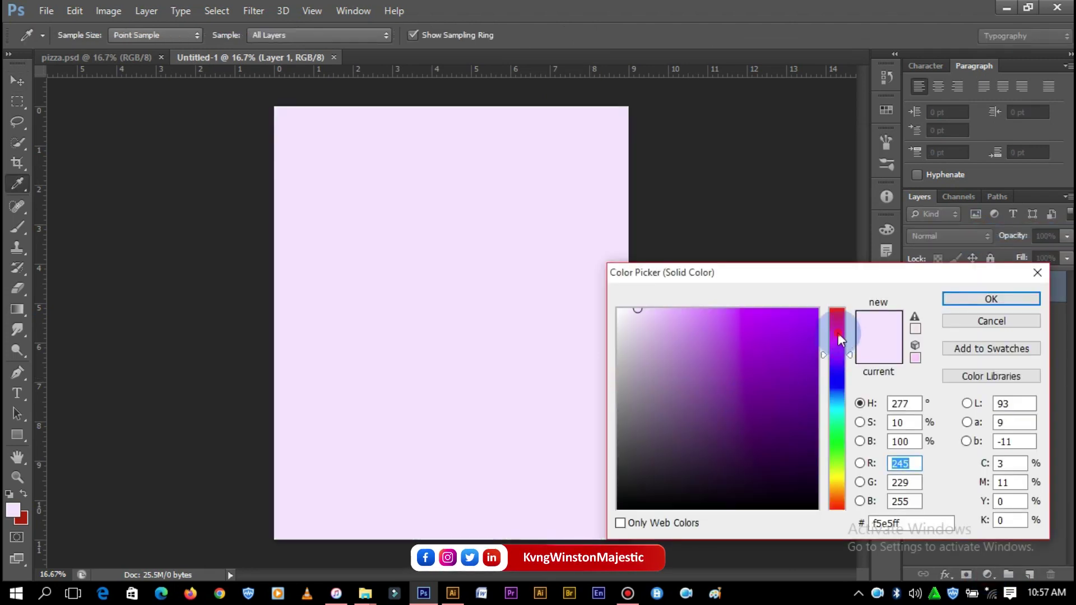
{"action": "left_click", "coordinate": [836, 332]}
{"action": "left_click_drag", "start_coordinate": [832, 332], "coordinate": [834, 324]}
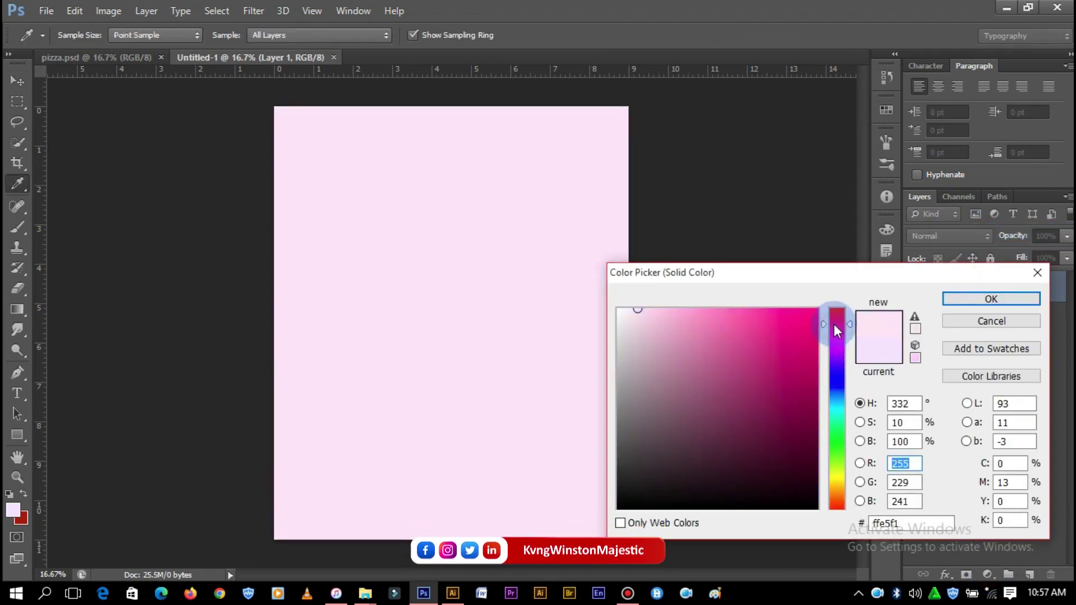
{"action": "left_click", "coordinate": [836, 319]}
{"action": "left_click", "coordinate": [799, 388]}
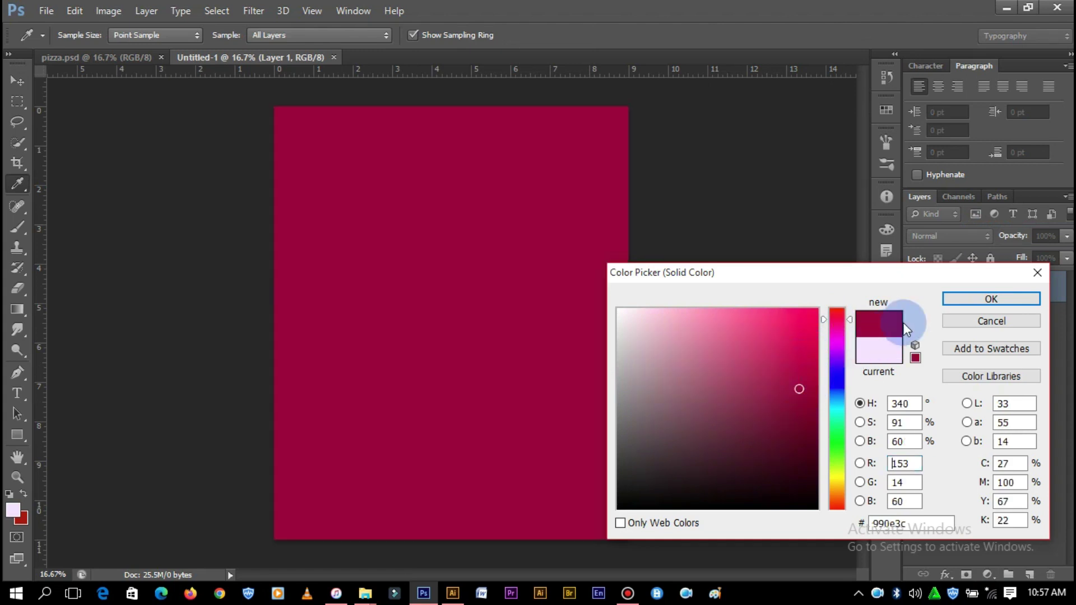
{"action": "left_click", "coordinate": [964, 297]}
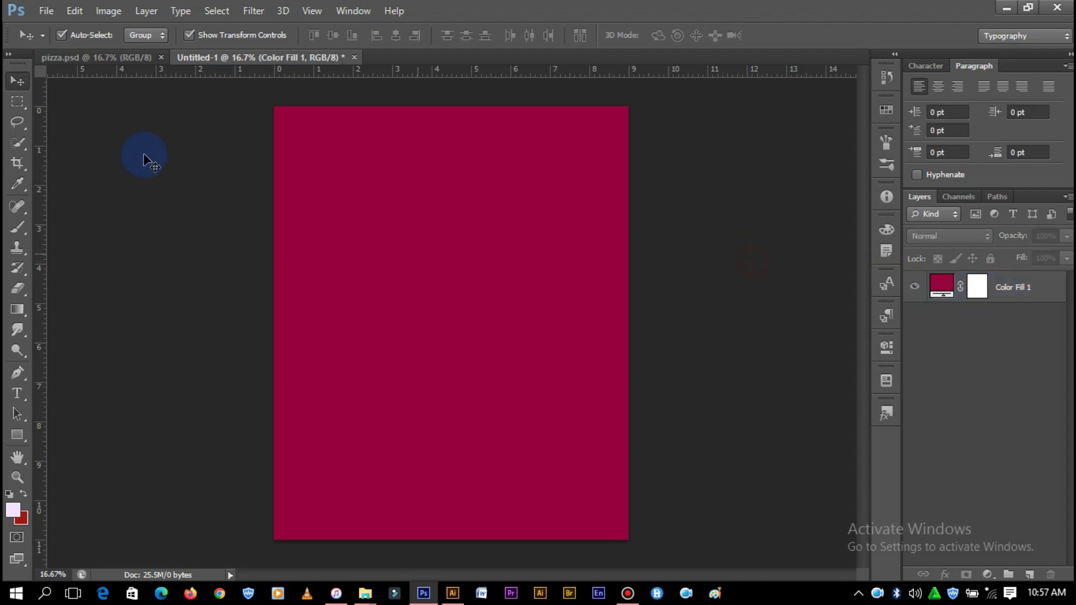
- Drag the art work 567 pizza board from pizza.psd onto the crimson poster
{"action": "left_click", "coordinate": [109, 62]}
{"action": "mouse_move", "coordinate": [490, 293]}
{"action": "left_mouse_down"}
{"action": "mouse_move", "coordinate": [248, 72]}
{"action": "mouse_move", "coordinate": [466, 350]}
{"action": "left_mouse_up"}
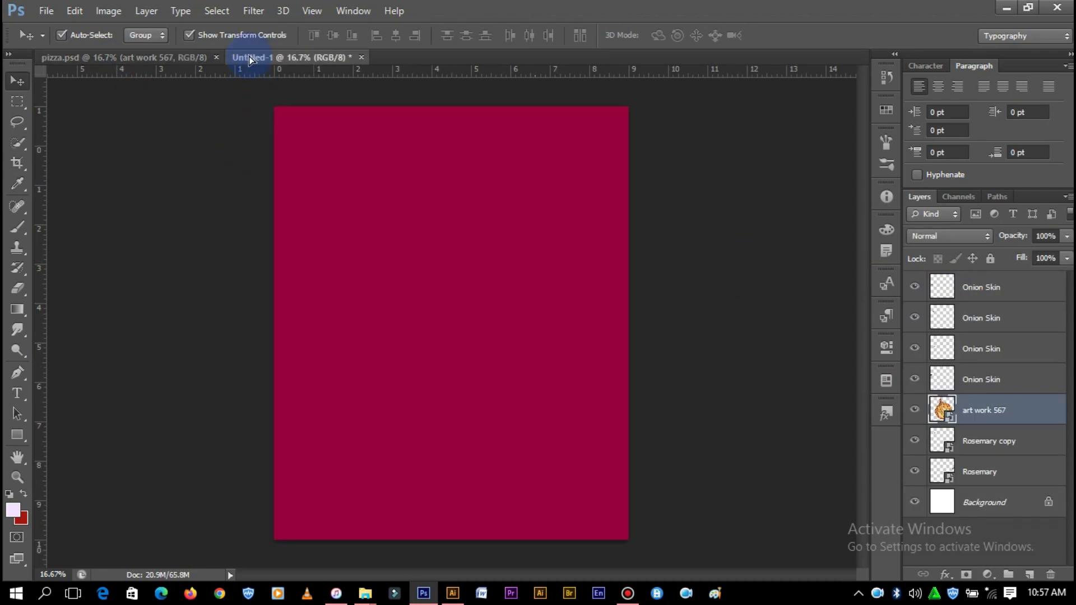
{"action": "left_click", "coordinate": [736, 316]}
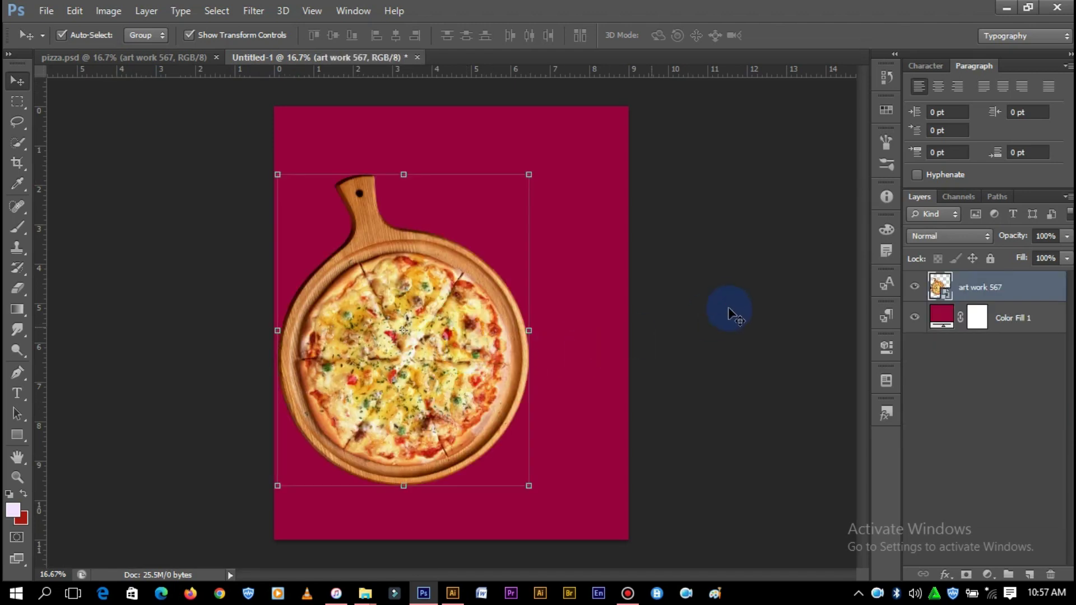
- Begin saving the poster as a new file with File > Save As
{"action": "left_click", "coordinate": [51, 12]}
{"action": "left_click", "coordinate": [136, 200]}
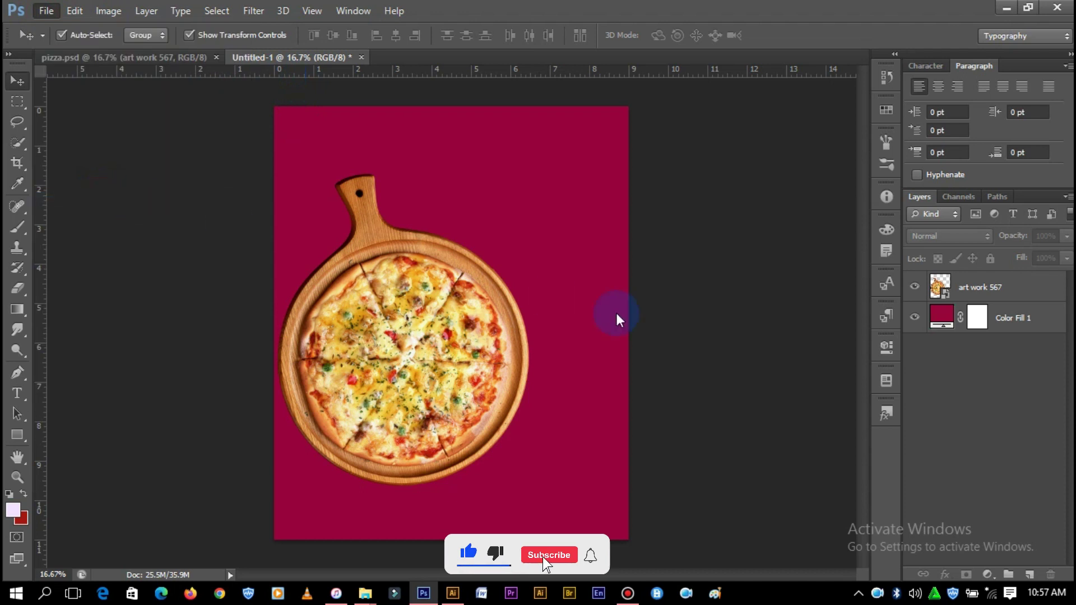
{"action": "left_click", "coordinate": [451, 357]}
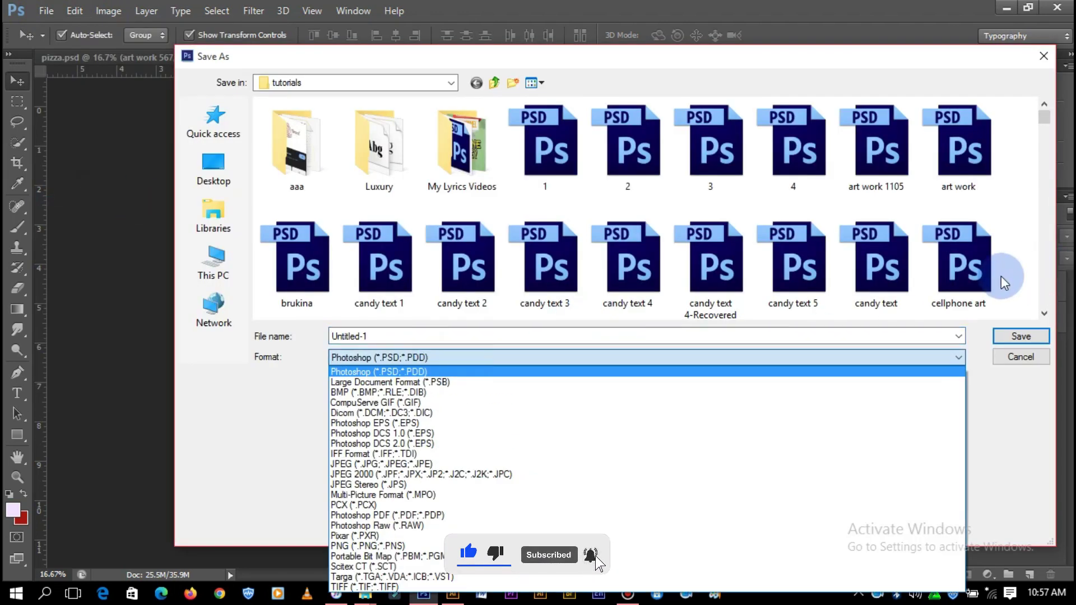
- Save the poster in Photoshop PSD format as poste177
{"action": "left_click", "coordinate": [1043, 117]}
{"action": "mouse_move", "coordinate": [1044, 118]}
{"action": "left_mouse_down"}
{"action": "mouse_move", "coordinate": [1033, 305]}
{"action": "mouse_move", "coordinate": [1056, 281]}
{"action": "left_mouse_up"}
{"action": "left_click", "coordinate": [555, 194]}
{"action": "left_click", "coordinate": [435, 334]}
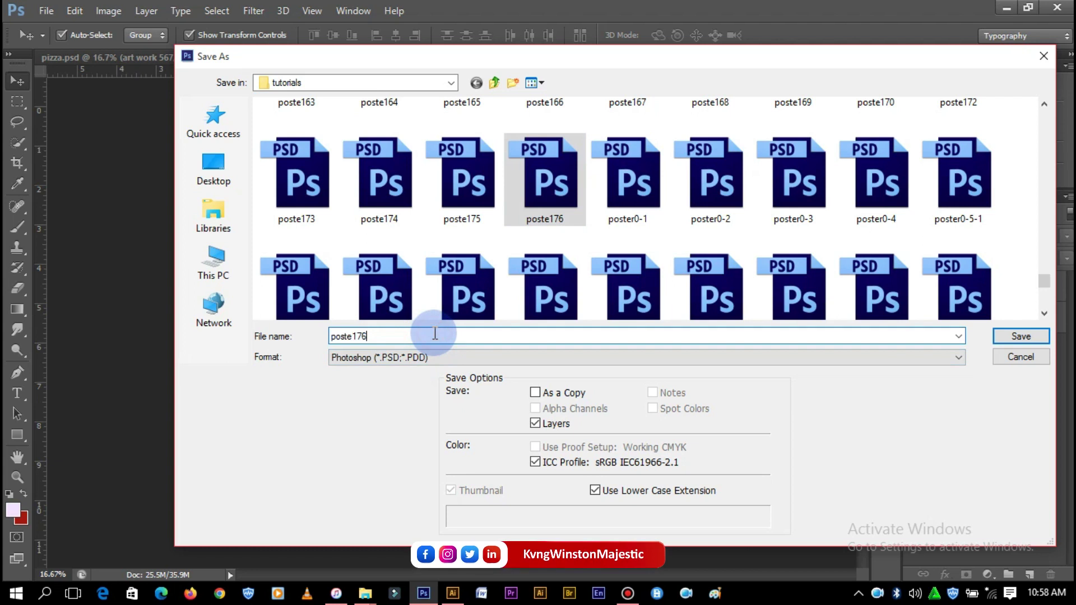
{"action": "key", "text": "BackSpace"}
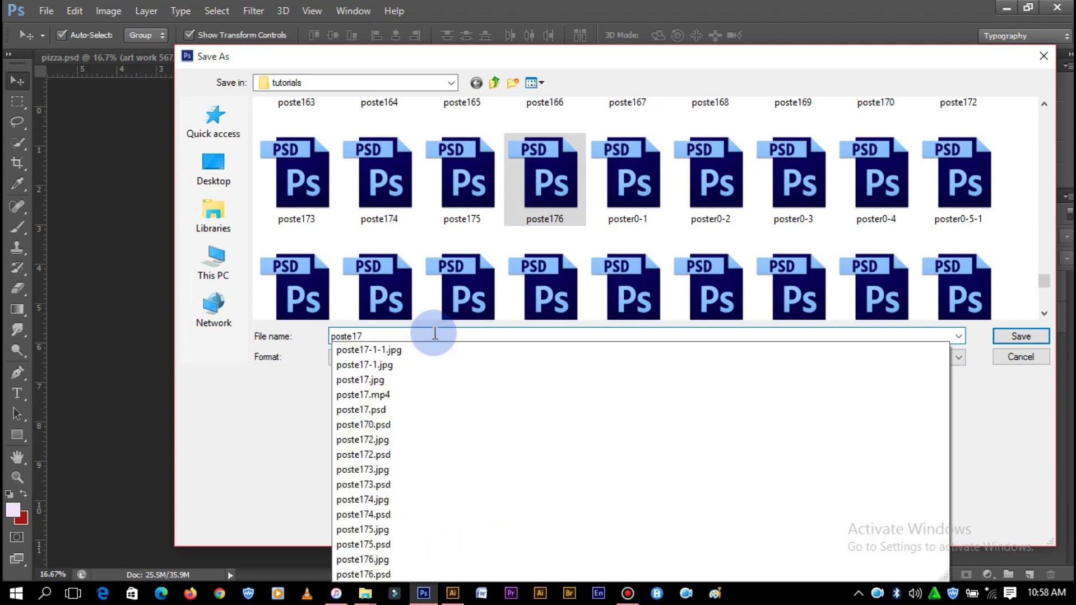
{"action": "type", "text": "7"}
{"action": "key", "text": "Return"}
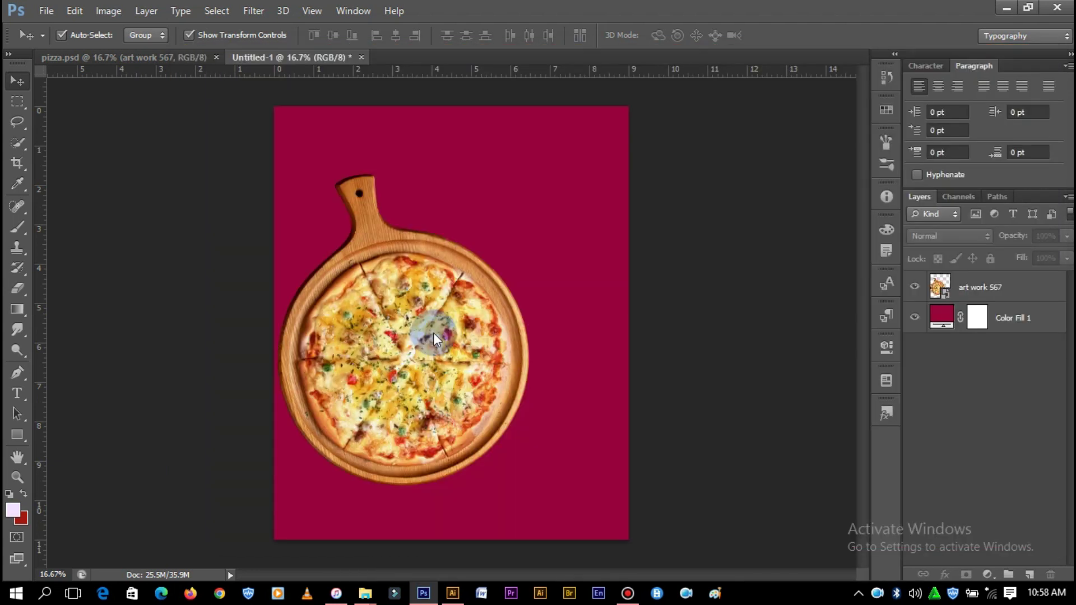
- Scale the pizza board to about 95% and push it half off the left edge
{"action": "left_click", "coordinate": [461, 304]}
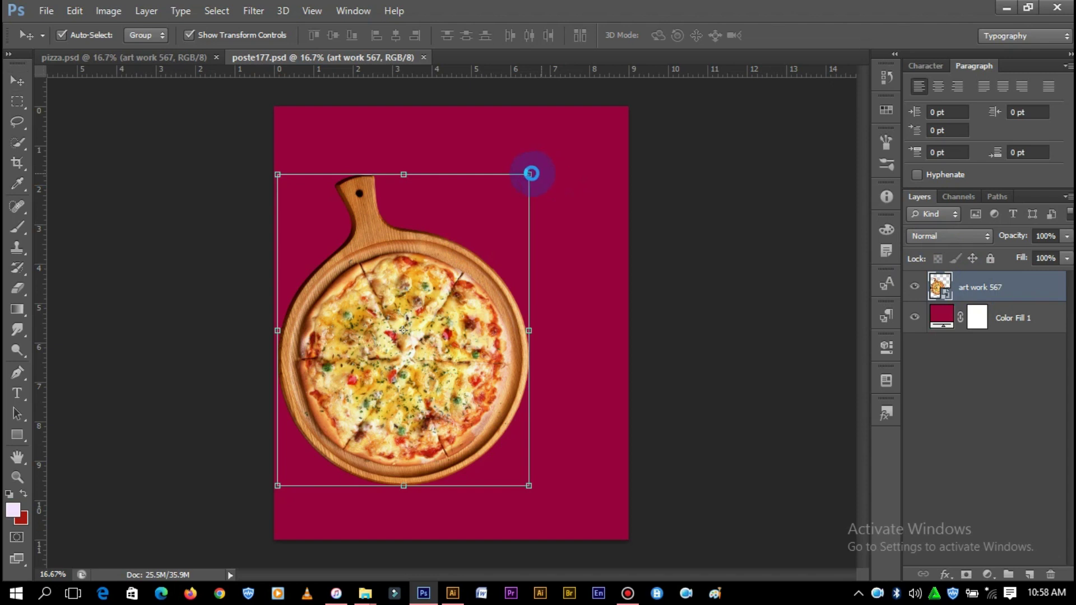
{"action": "left_click_drag", "start_coordinate": [531, 173], "coordinate": [589, 142]}
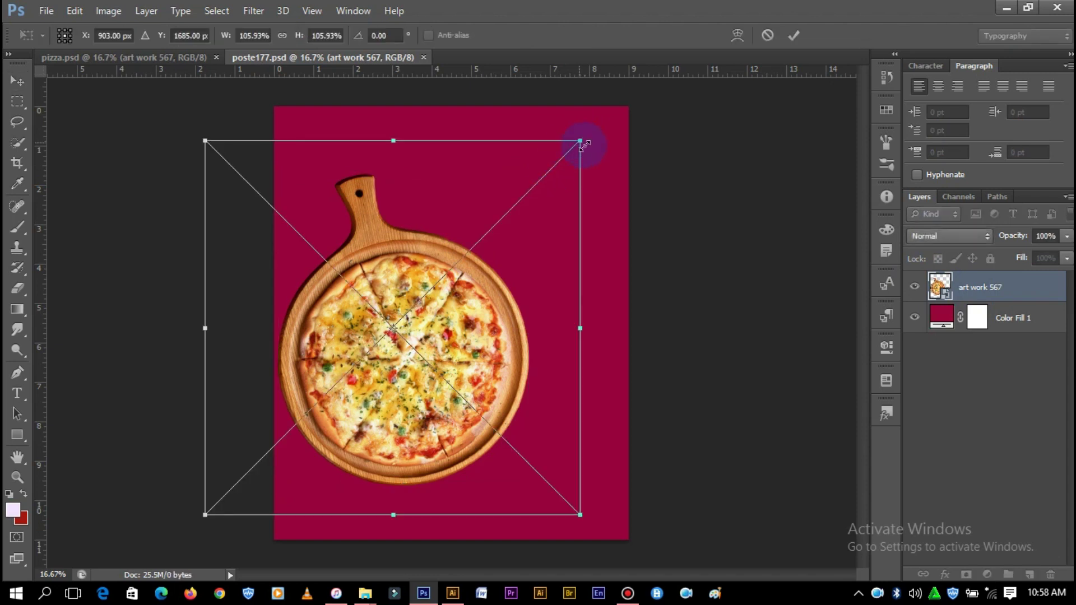
{"action": "mouse_move", "coordinate": [574, 144]}
{"action": "left_mouse_down"}
{"action": "mouse_move", "coordinate": [561, 156]}
{"action": "mouse_move", "coordinate": [495, 135]}
{"action": "left_mouse_up"}
{"action": "mouse_move", "coordinate": [490, 275]}
{"action": "left_mouse_down"}
{"action": "mouse_move", "coordinate": [411, 288]}
{"action": "mouse_move", "coordinate": [421, 288]}
{"action": "left_mouse_up"}
{"action": "mouse_move", "coordinate": [500, 257]}
{"action": "left_mouse_down"}
{"action": "mouse_move", "coordinate": [488, 315]}
{"action": "mouse_move", "coordinate": [459, 324]}
{"action": "left_mouse_up"}
{"action": "left_click_drag", "start_coordinate": [395, 329], "coordinate": [369, 331]}
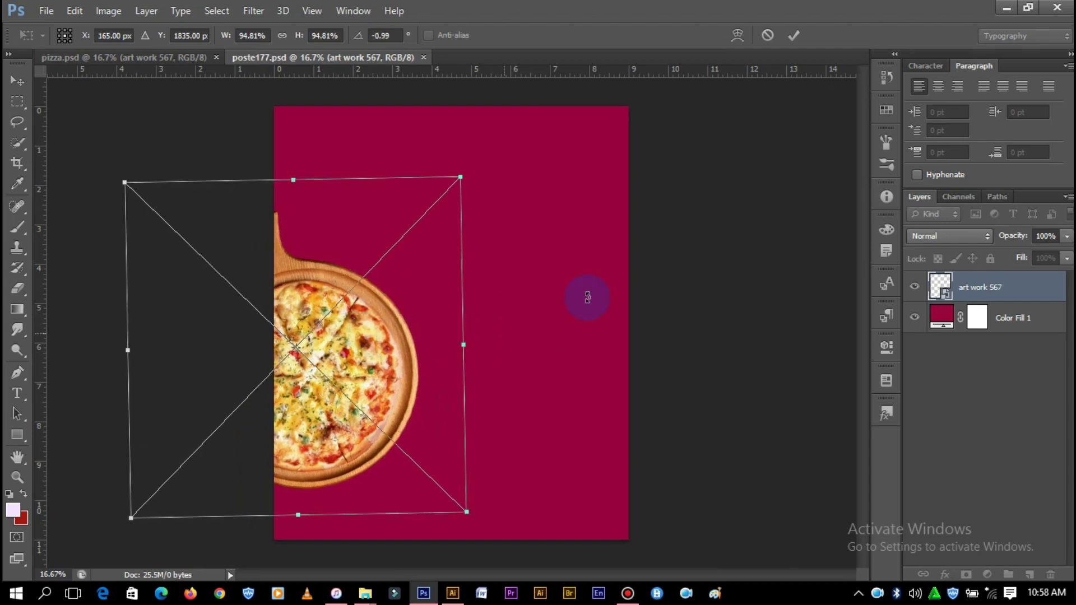
{"action": "key", "text": "Return"}
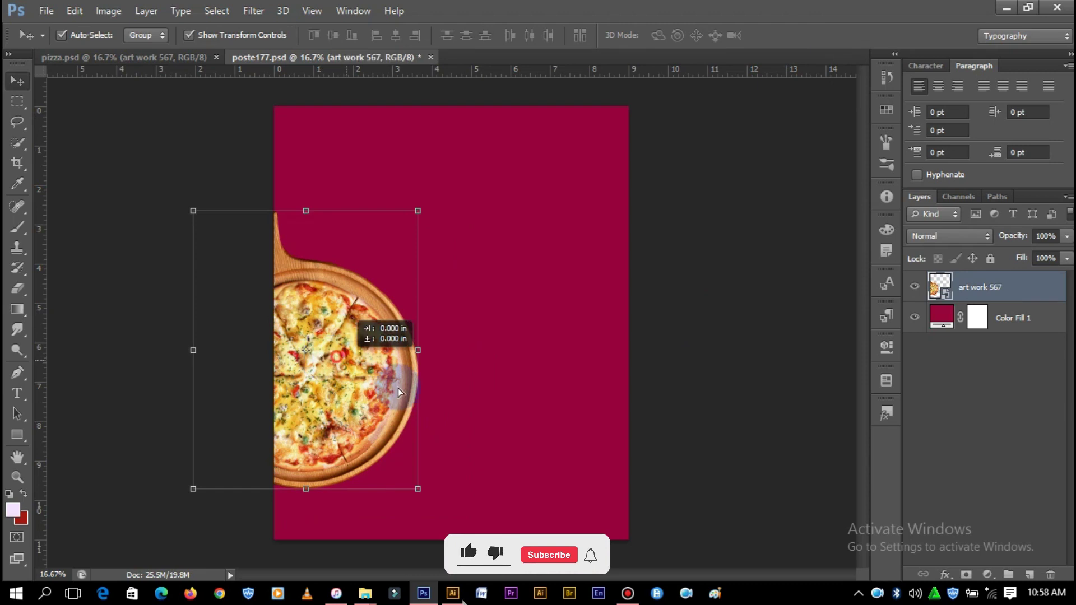
{"action": "left_click_drag", "start_coordinate": [322, 362], "coordinate": [566, 362], "text": "alt"}
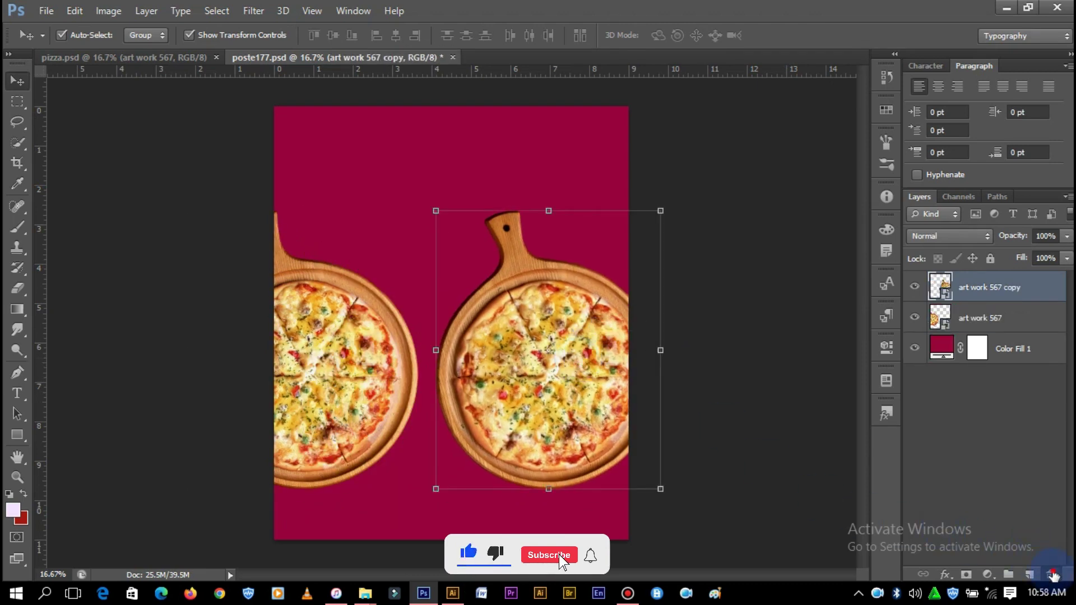
{"action": "left_click", "coordinate": [1053, 573]}
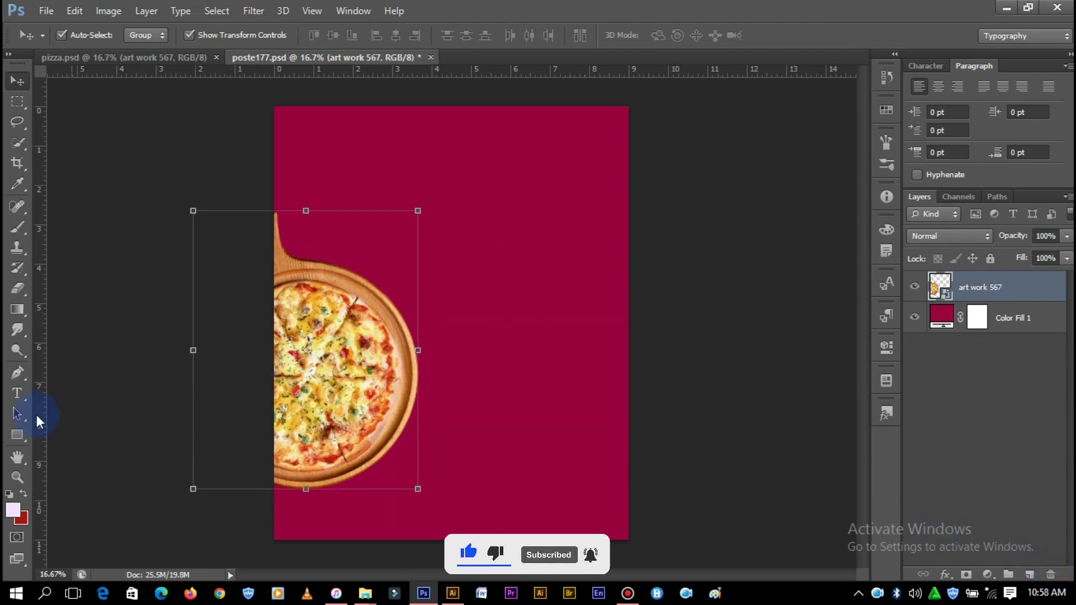
- Add a new layer above Color Fill 1 and set the brush colour to black
{"action": "left_click", "coordinate": [18, 228]}
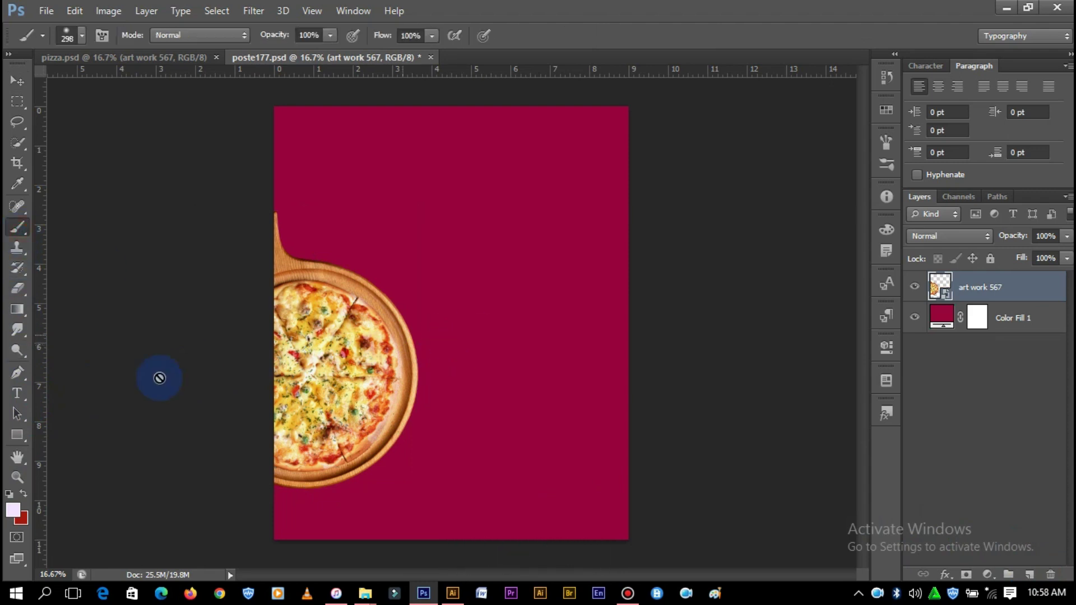
{"action": "left_click", "coordinate": [1021, 327]}
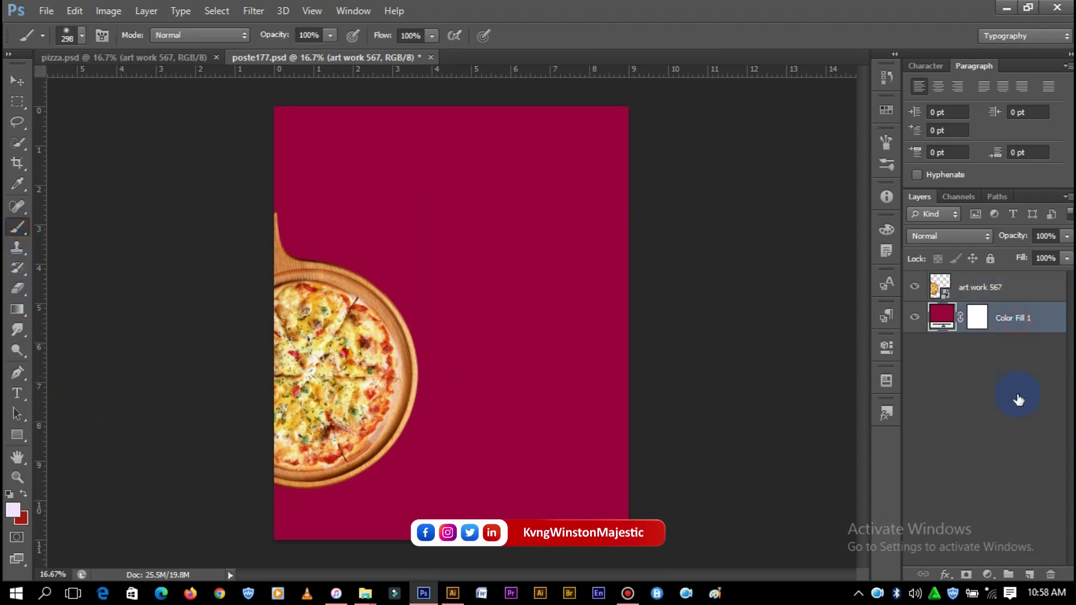
{"action": "left_click", "coordinate": [1028, 575]}
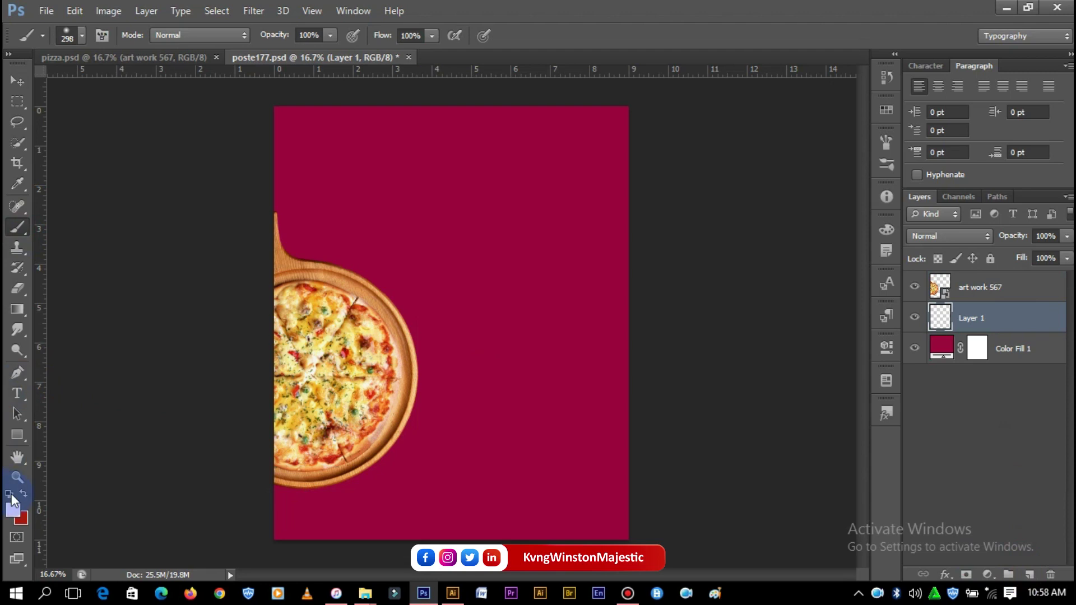
{"action": "left_click", "coordinate": [12, 511]}
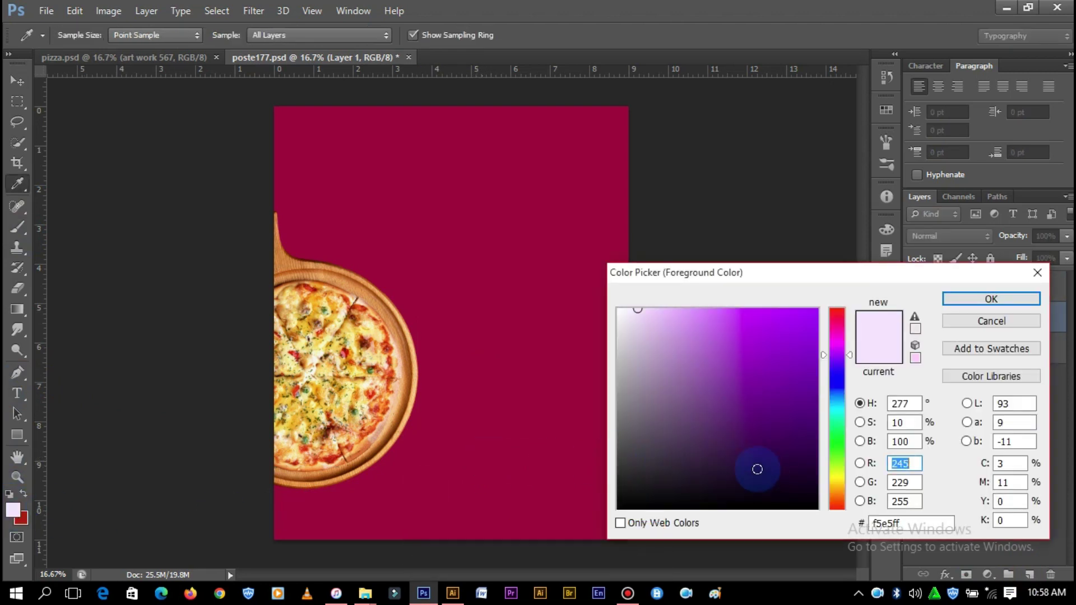
{"action": "left_click", "coordinate": [619, 508]}
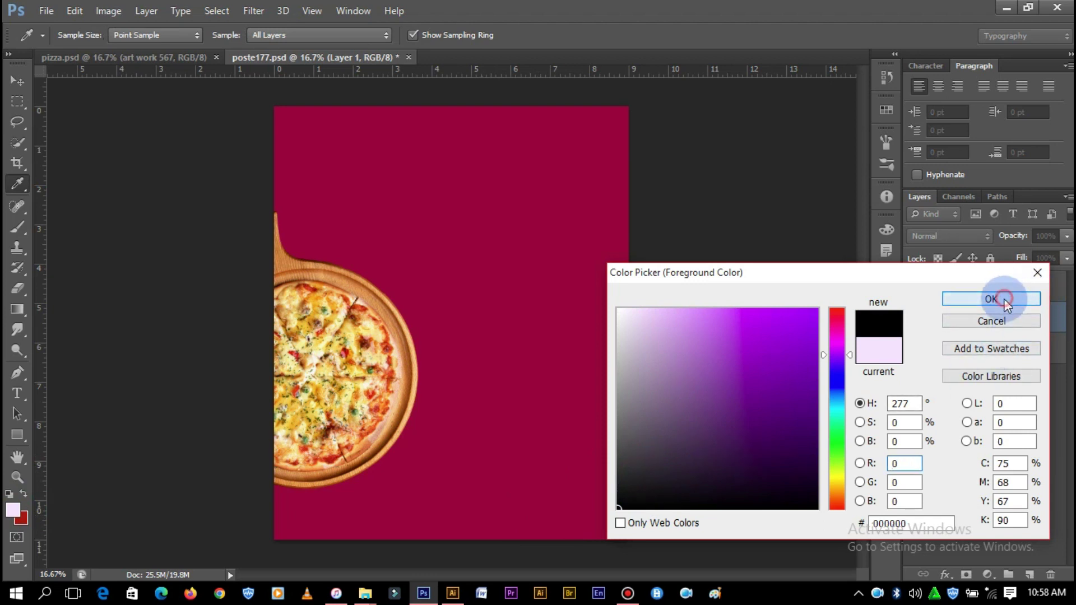
{"action": "left_click", "coordinate": [1004, 298]}
- Paint one soft black spot near the top middle with a 1057 px, 0% hardness brush
{"action": "right_click", "coordinate": [400, 284]}
{"action": "left_click_drag", "start_coordinate": [544, 321], "coordinate": [555, 317]}
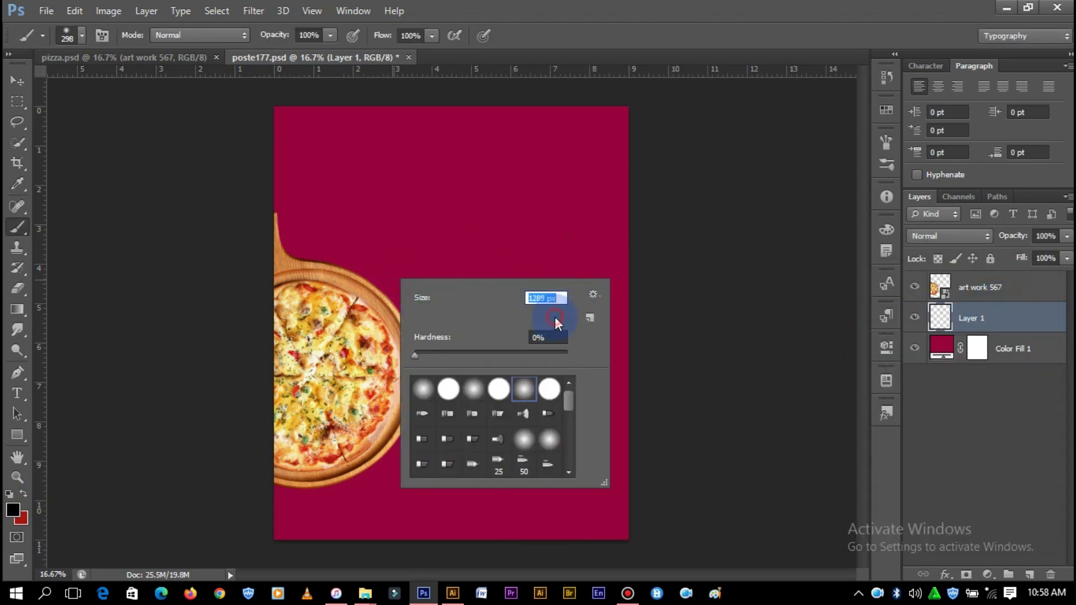
{"action": "key", "text": "Return"}
{"action": "left_click", "coordinate": [465, 257]}
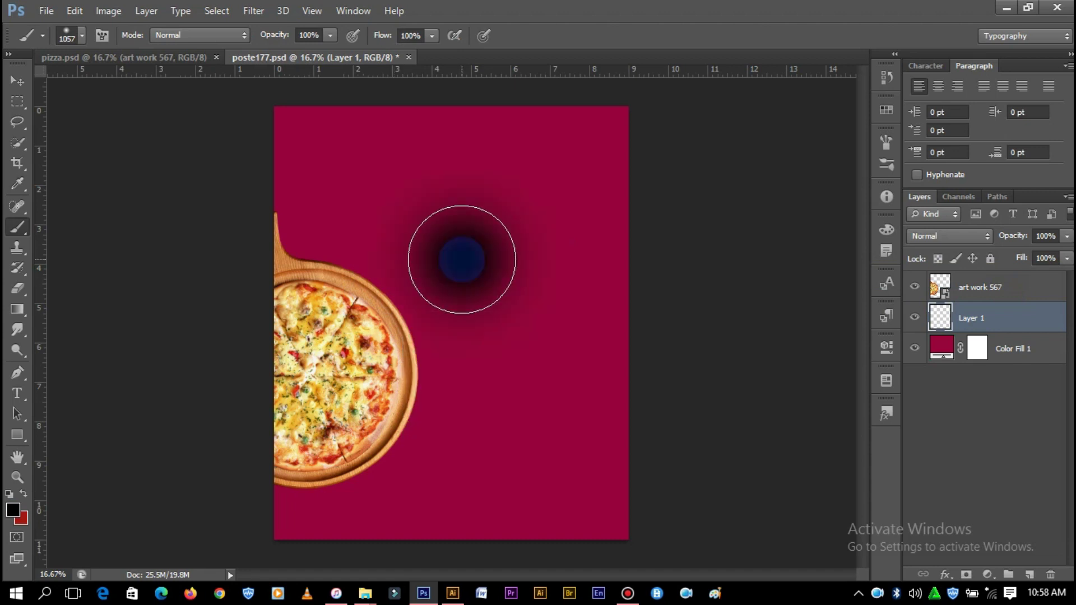
- Scale the black spot to about 157% and stretch it taller, shifting it down-left
{"action": "left_click", "coordinate": [16, 73]}
{"action": "left_click", "coordinate": [576, 146]}
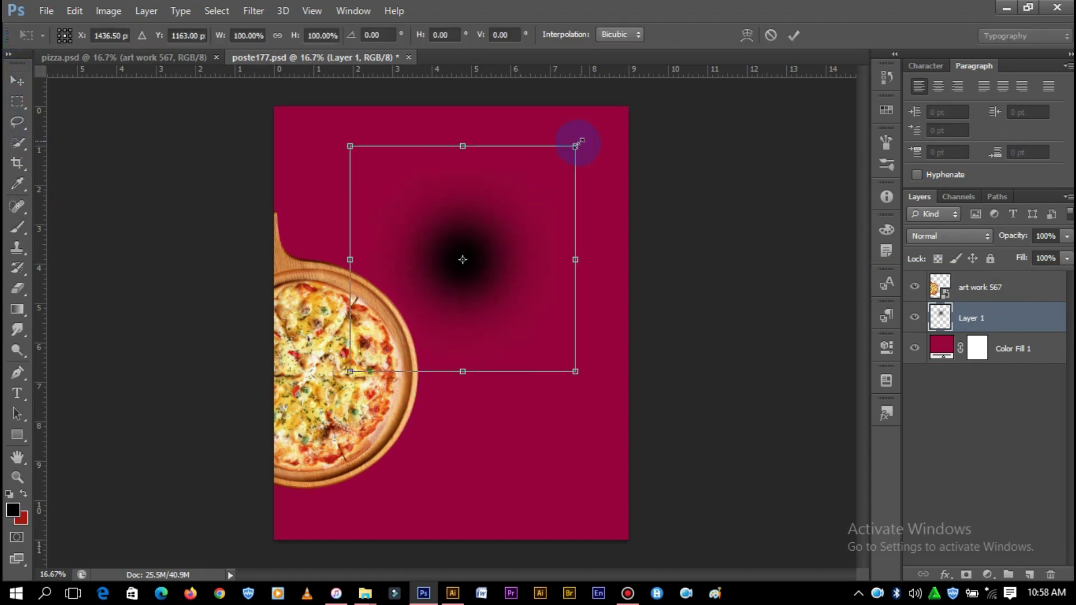
{"action": "left_click_drag", "start_coordinate": [601, 126], "coordinate": [639, 84]}
{"action": "left_click_drag", "start_coordinate": [547, 199], "coordinate": [378, 329]}
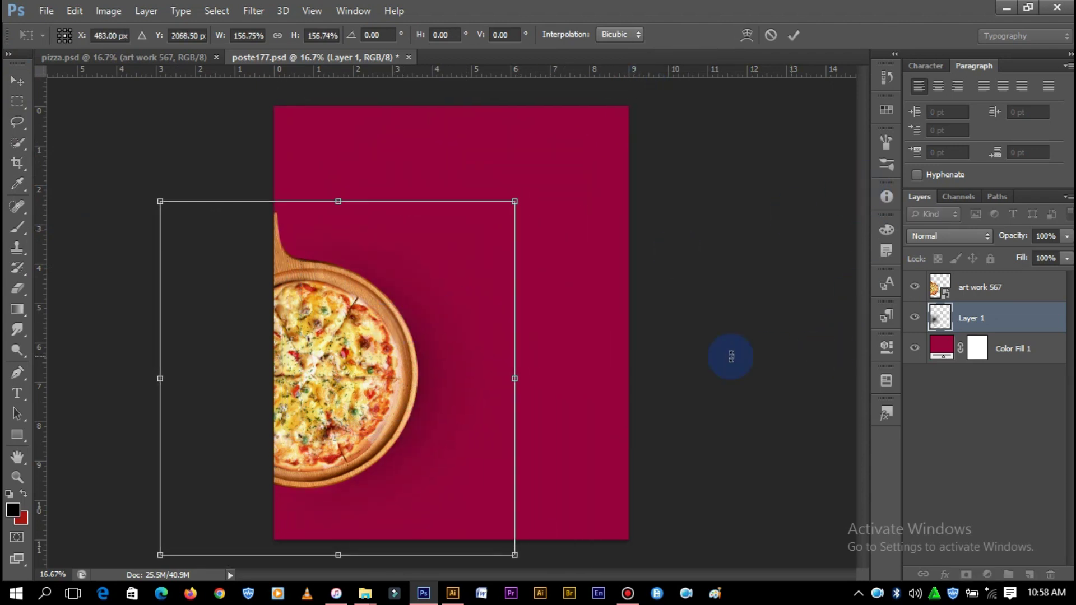
{"action": "left_click_drag", "start_coordinate": [447, 387], "coordinate": [463, 408]}
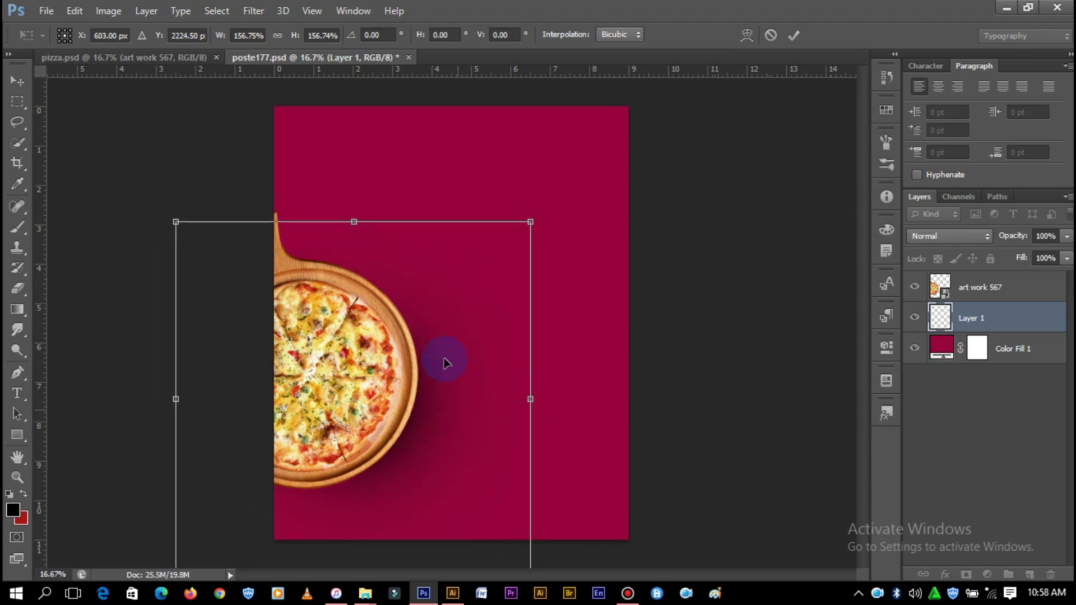
{"action": "left_click_drag", "start_coordinate": [351, 221], "coordinate": [368, 142]}
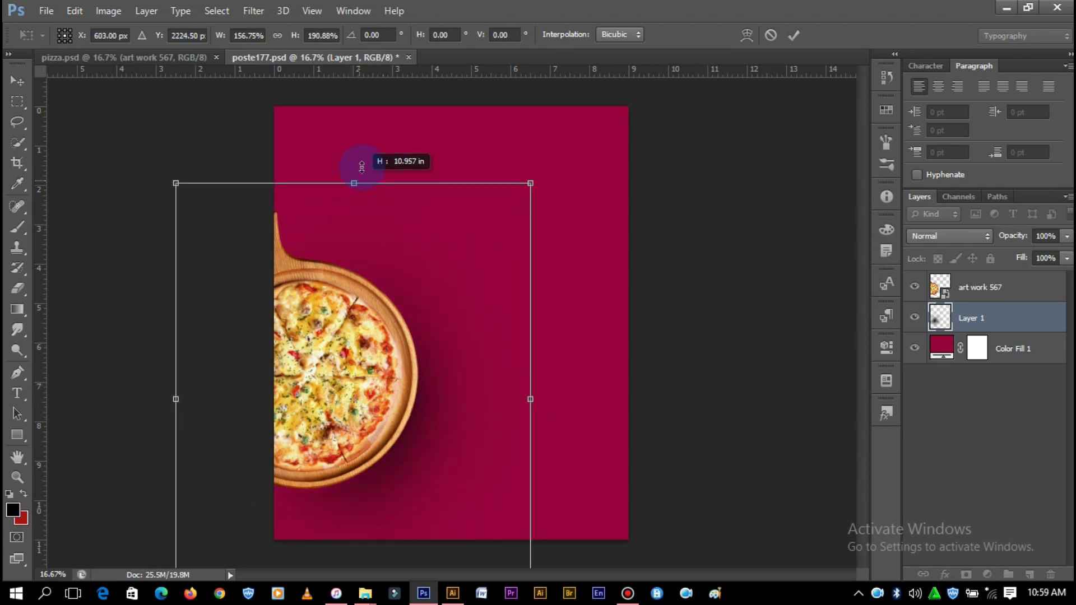
{"action": "mouse_move", "coordinate": [426, 321]}
{"action": "left_mouse_down"}
{"action": "mouse_move", "coordinate": [437, 301]}
{"action": "mouse_move", "coordinate": [445, 318]}
{"action": "left_mouse_up"}
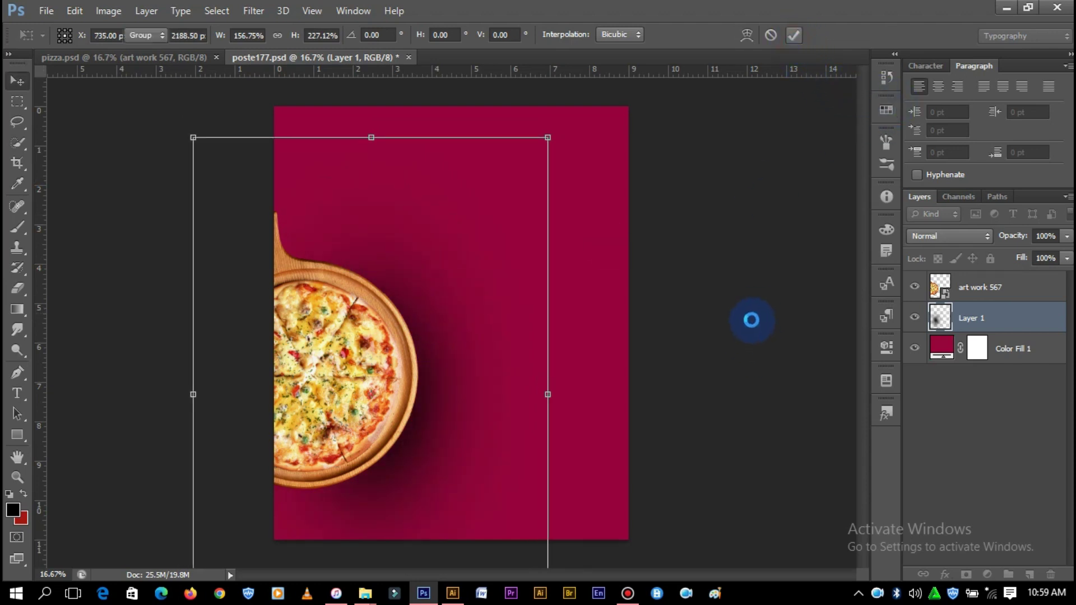
{"action": "left_click", "coordinate": [751, 320]}
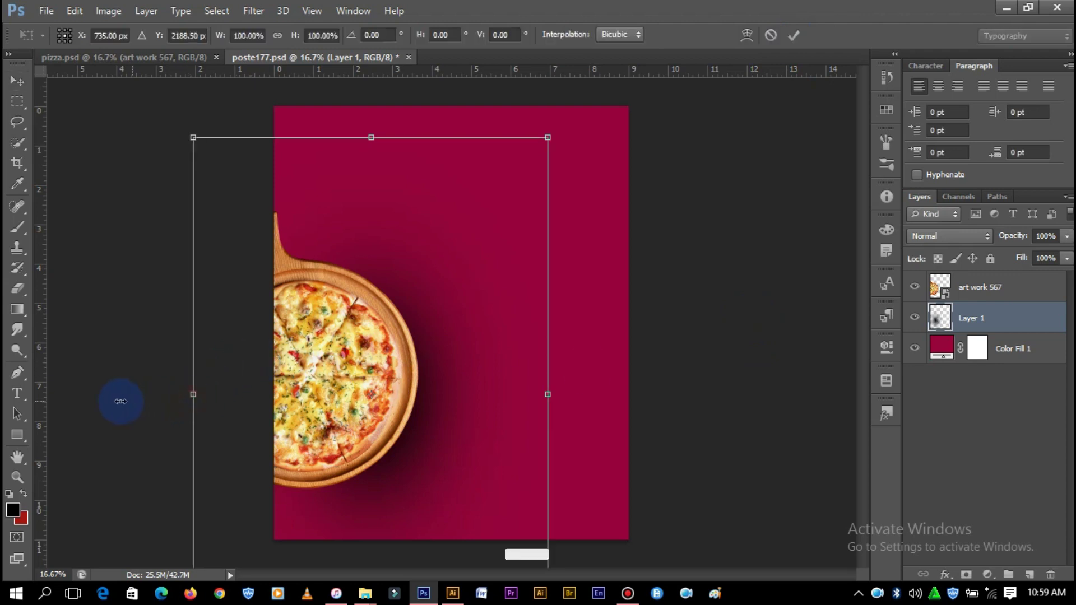
- Widen the shadow past the page's left edge and commit the transform
{"action": "left_click_drag", "start_coordinate": [193, 395], "coordinate": [115, 395]}
{"action": "left_click_drag", "start_coordinate": [435, 394], "coordinate": [444, 393]}
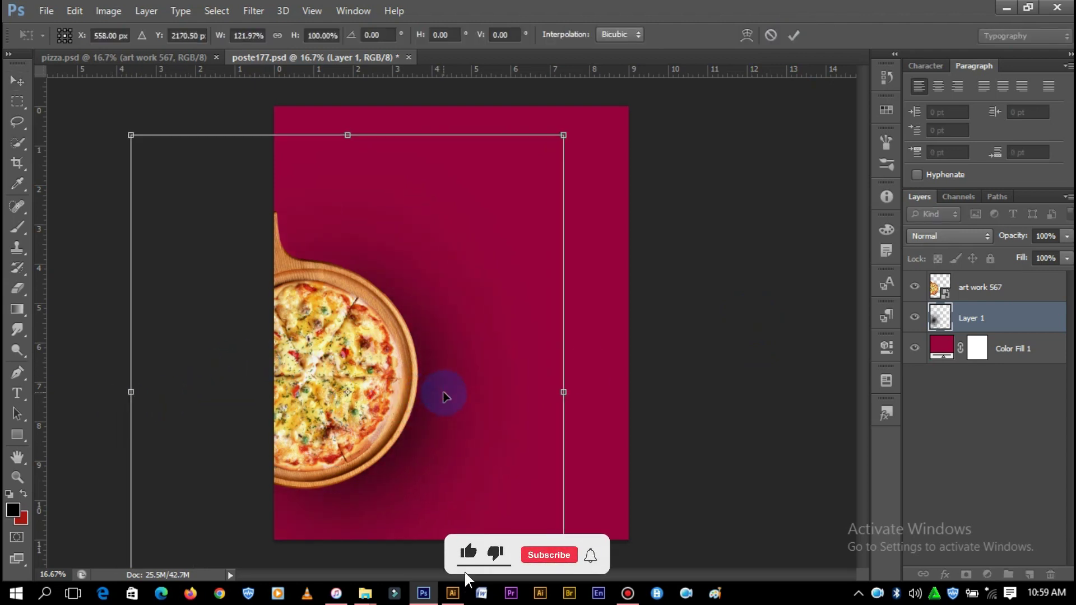
{"action": "left_click_drag", "start_coordinate": [125, 396], "coordinate": [5, 398]}
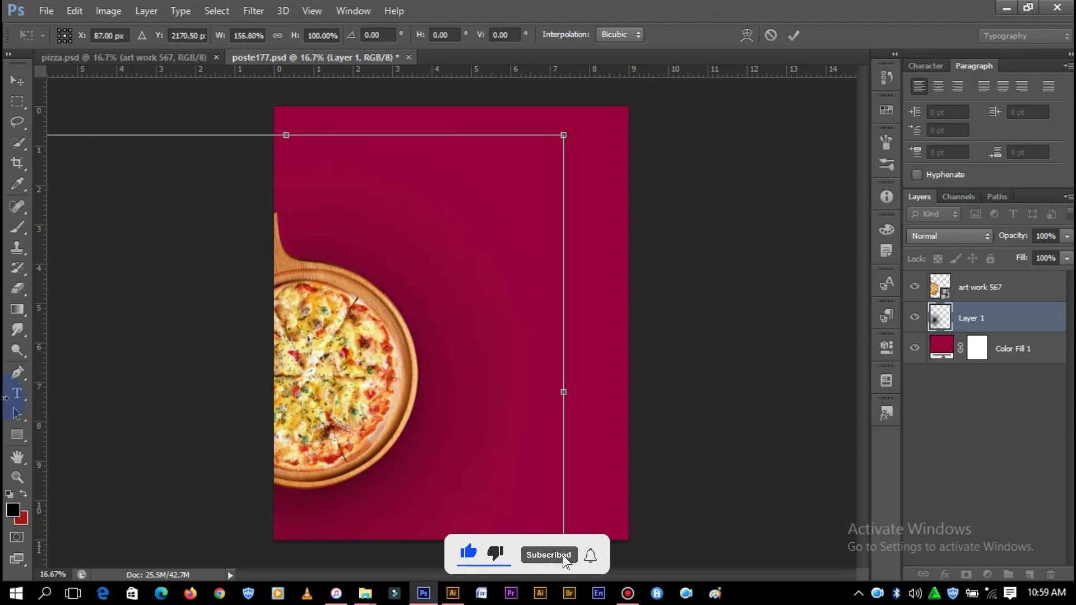
{"action": "mouse_move", "coordinate": [564, 387]}
{"action": "left_mouse_down"}
{"action": "mouse_move", "coordinate": [598, 380]}
{"action": "mouse_move", "coordinate": [589, 386]}
{"action": "left_mouse_up"}
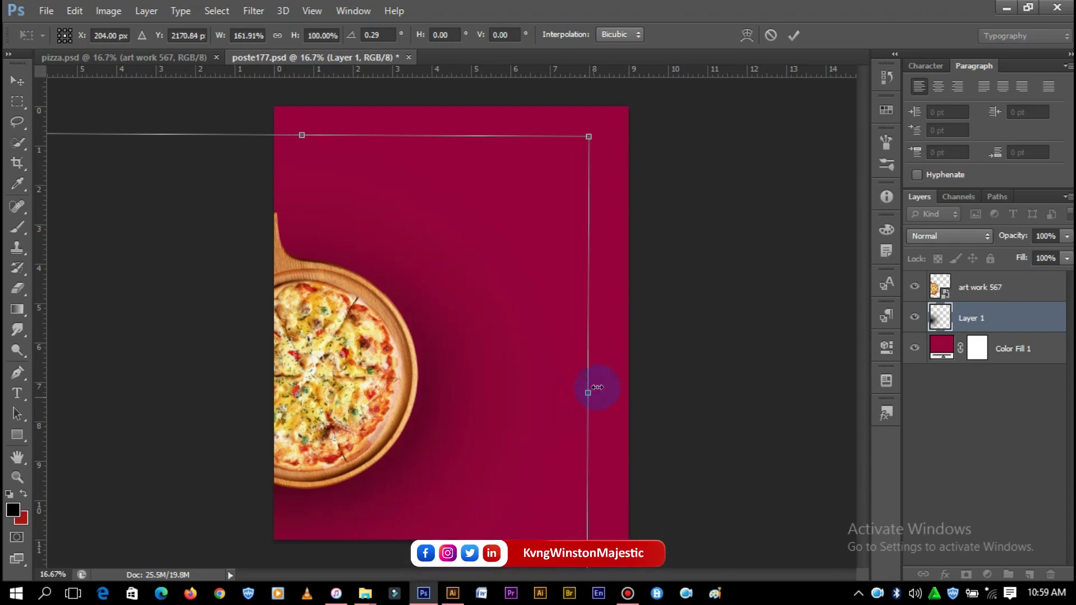
{"action": "left_click", "coordinate": [794, 36]}
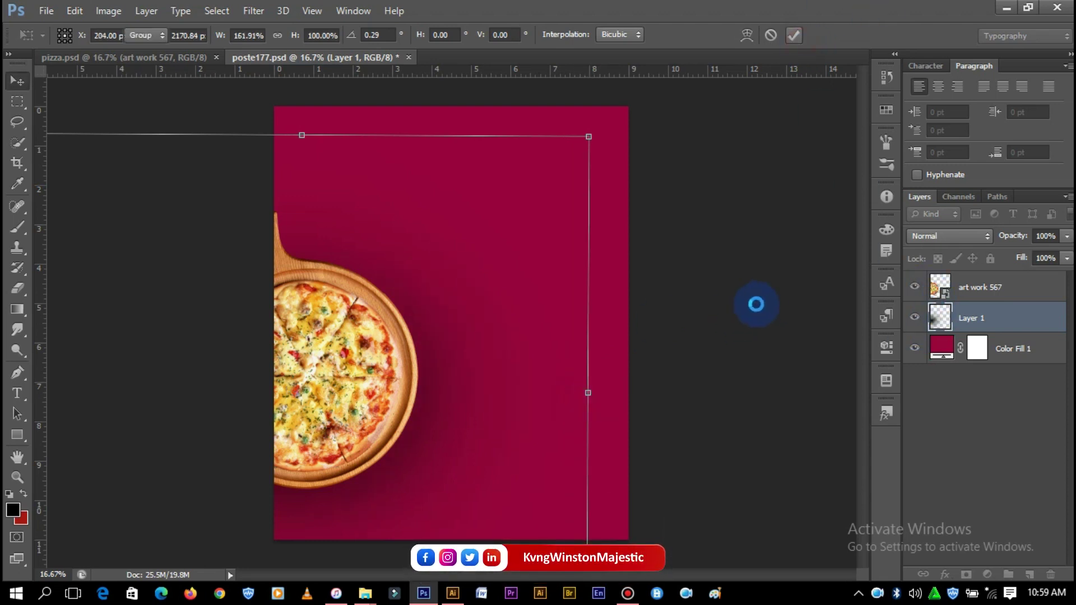
{"action": "left_click", "coordinate": [763, 305]}
{"action": "left_click", "coordinate": [518, 353]}
- Draw a 100 × 100 px circle right of the pizza with the Ellipse Tool
{"action": "left_click", "coordinate": [17, 435]}
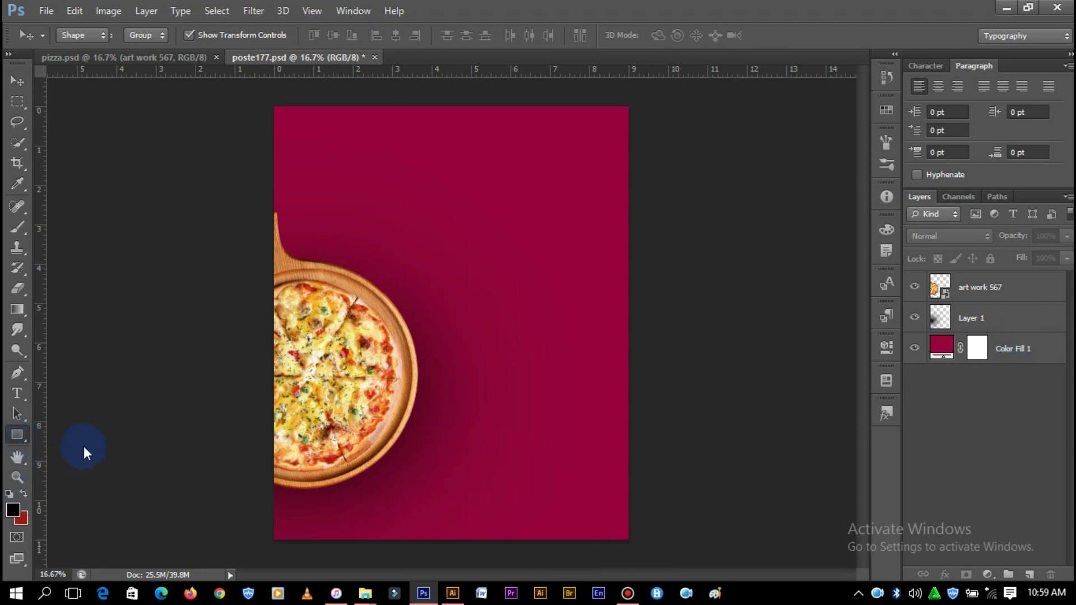
{"action": "right_click", "coordinate": [16, 435]}
{"action": "left_click", "coordinate": [96, 461]}
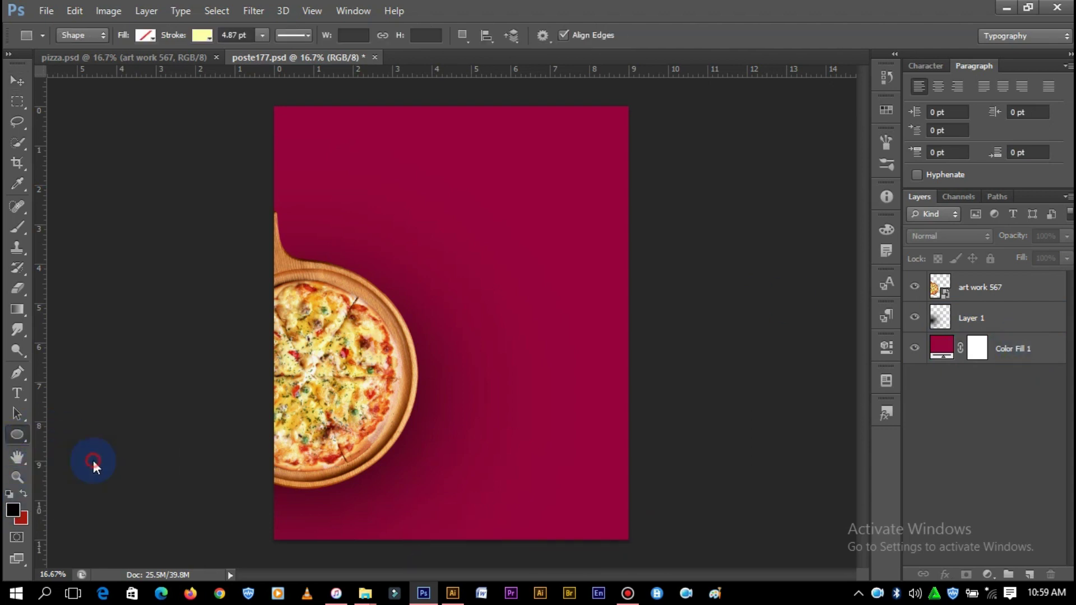
{"action": "left_click", "coordinate": [445, 299]}
{"action": "left_click", "coordinate": [598, 242]}
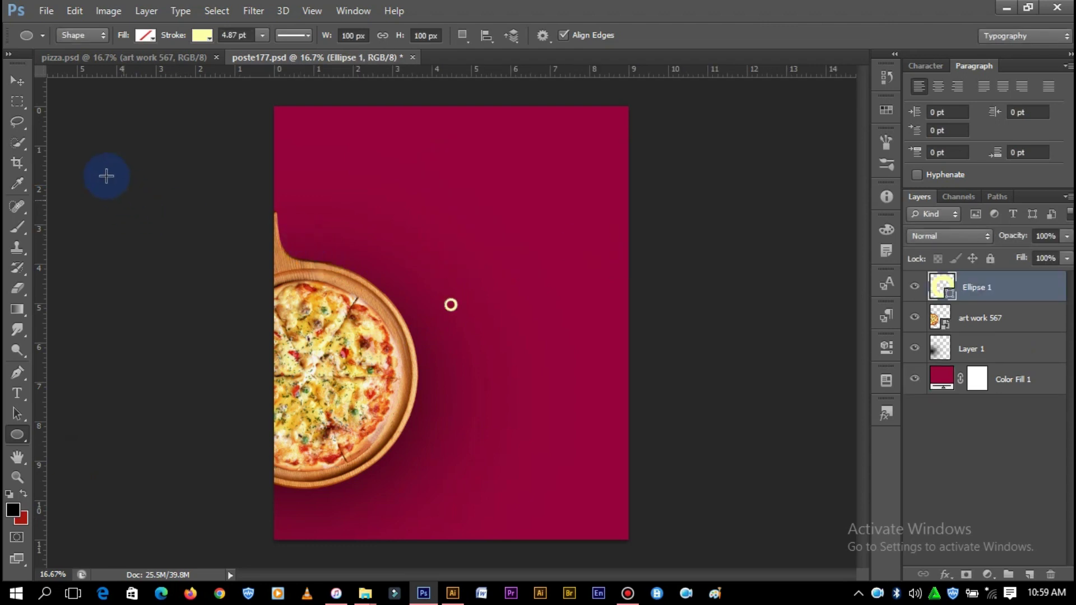
- Remove the circle's outline and set its fill colour to black #000000
{"action": "left_click", "coordinate": [206, 34]}
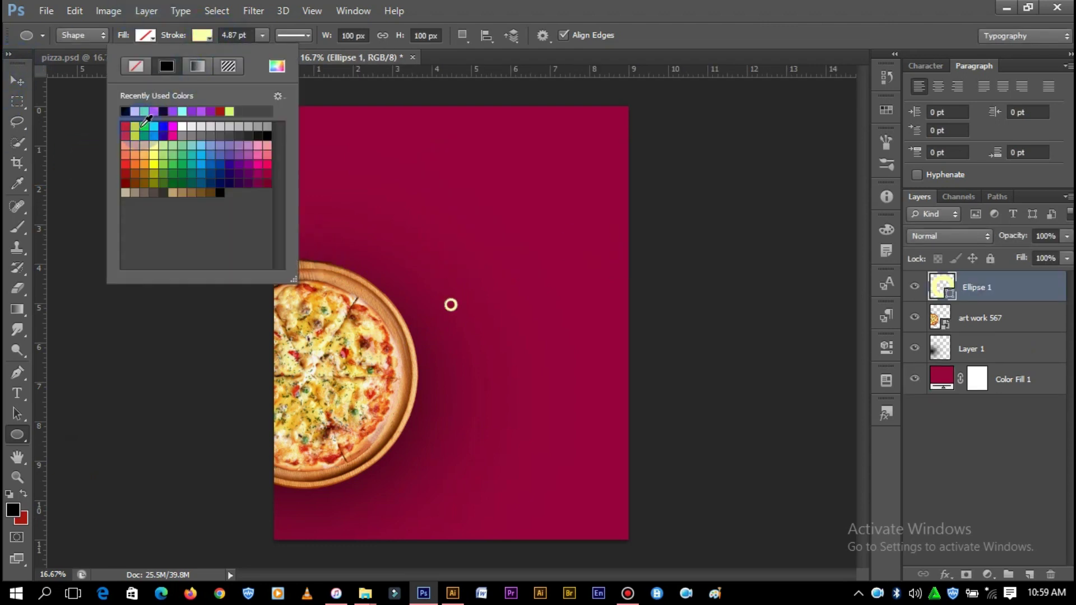
{"action": "left_click", "coordinate": [222, 192]}
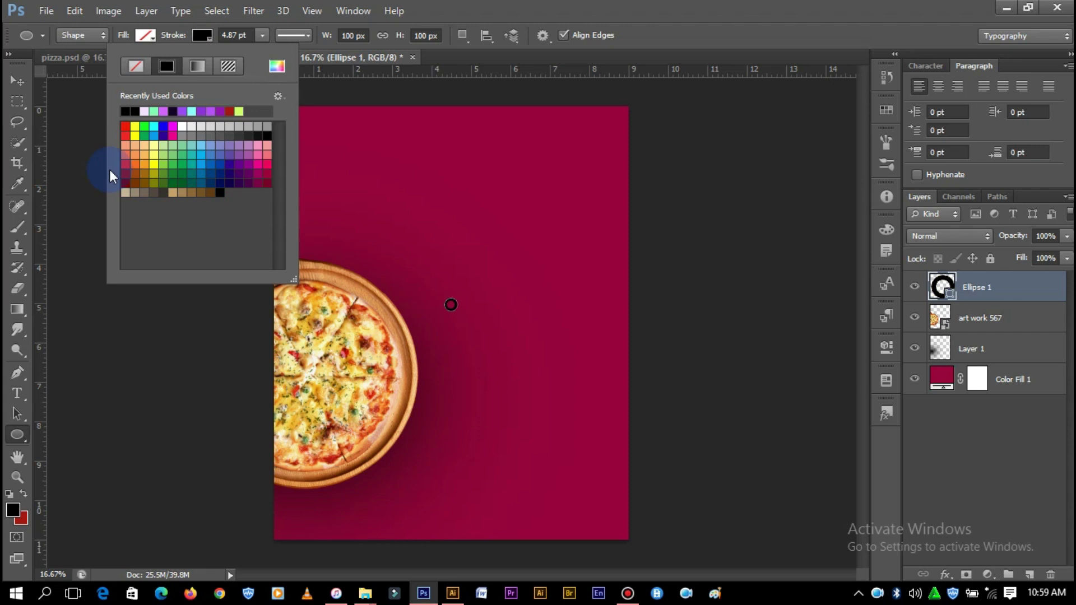
{"action": "left_click", "coordinate": [206, 33]}
{"action": "left_click", "coordinate": [136, 66]}
{"action": "left_click", "coordinate": [146, 35]}
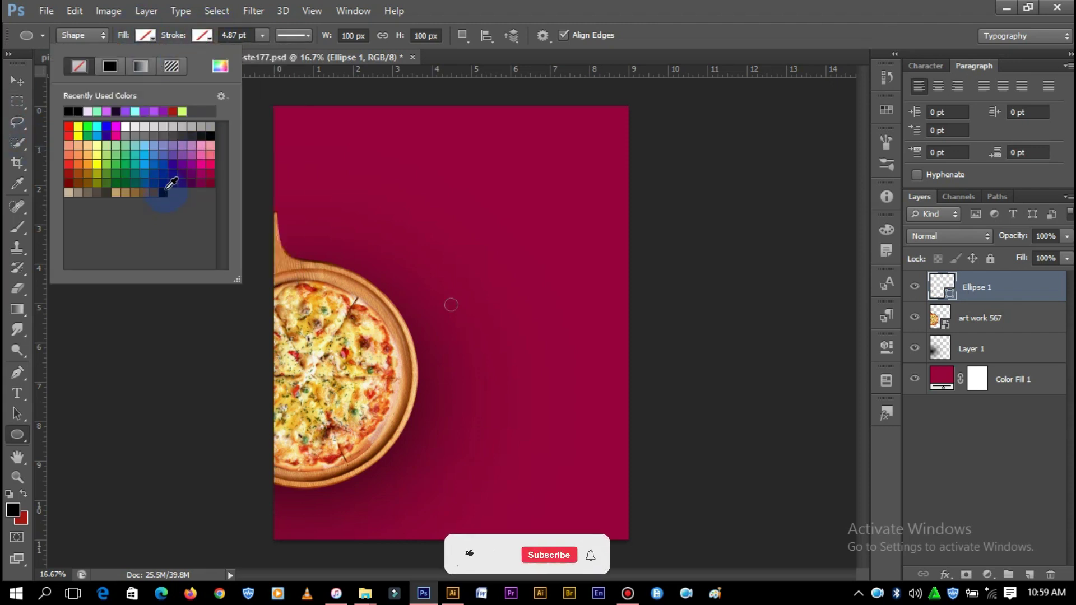
{"action": "left_click", "coordinate": [143, 180]}
{"action": "left_click", "coordinate": [17, 81]}
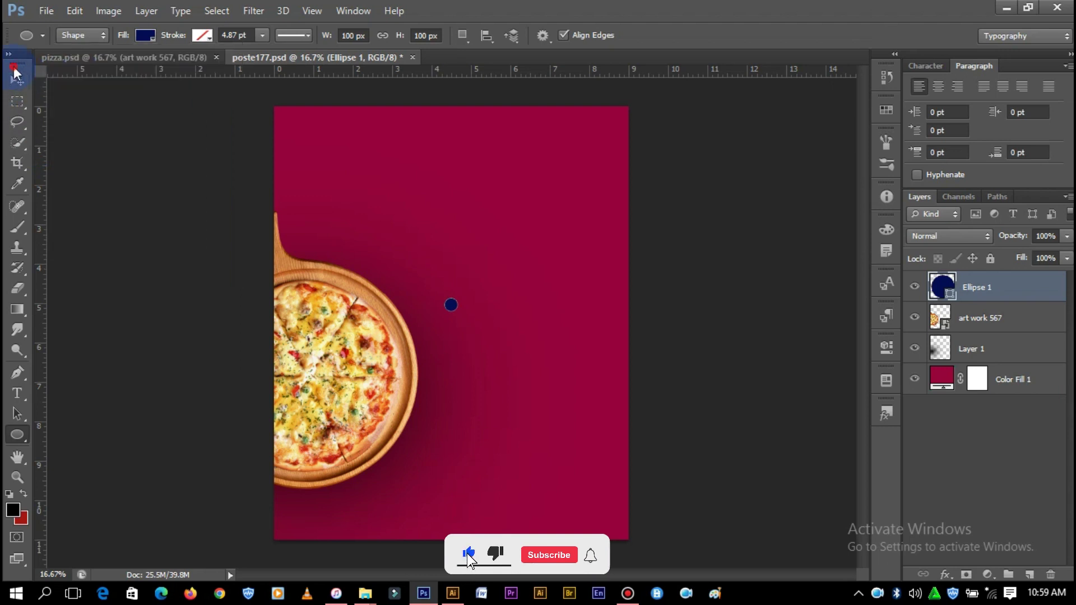
{"action": "left_click", "coordinate": [16, 81]}
{"action": "double_click", "coordinate": [941, 287]}
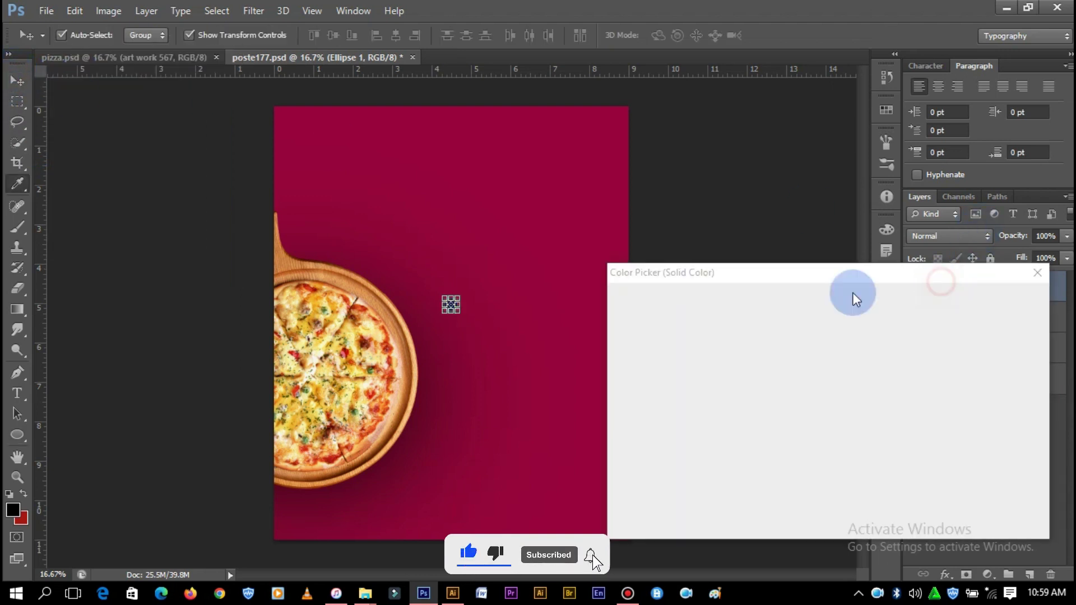
{"action": "left_click", "coordinate": [618, 508]}
- Scale the black circle up to about 3 inches across
{"action": "left_click", "coordinate": [1007, 301]}
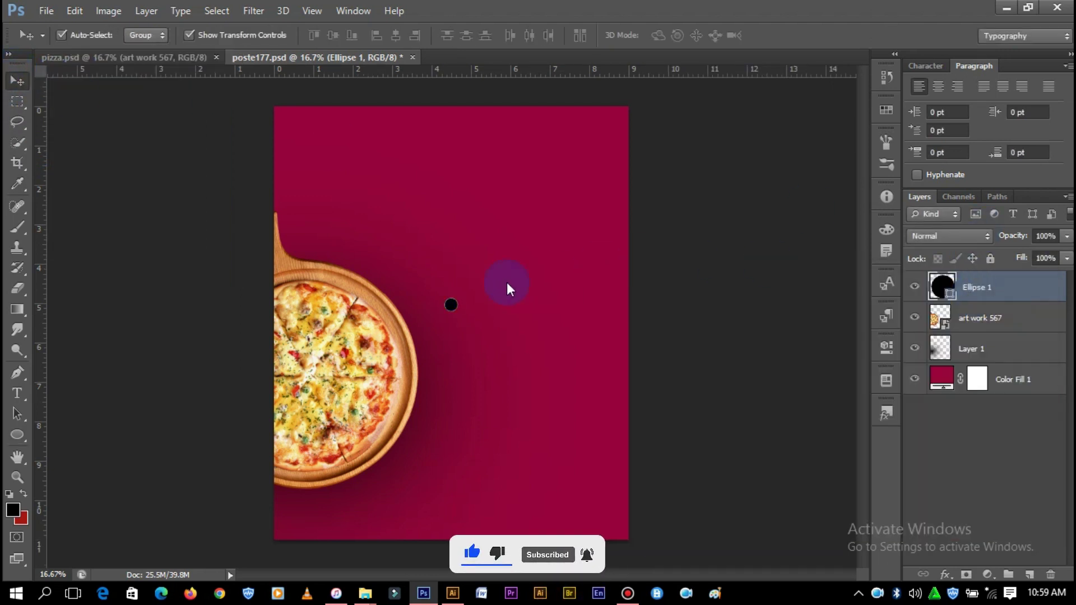
{"action": "key", "text": "ctrl+t"}
{"action": "left_click_drag", "start_coordinate": [512, 262], "coordinate": [529, 226]}
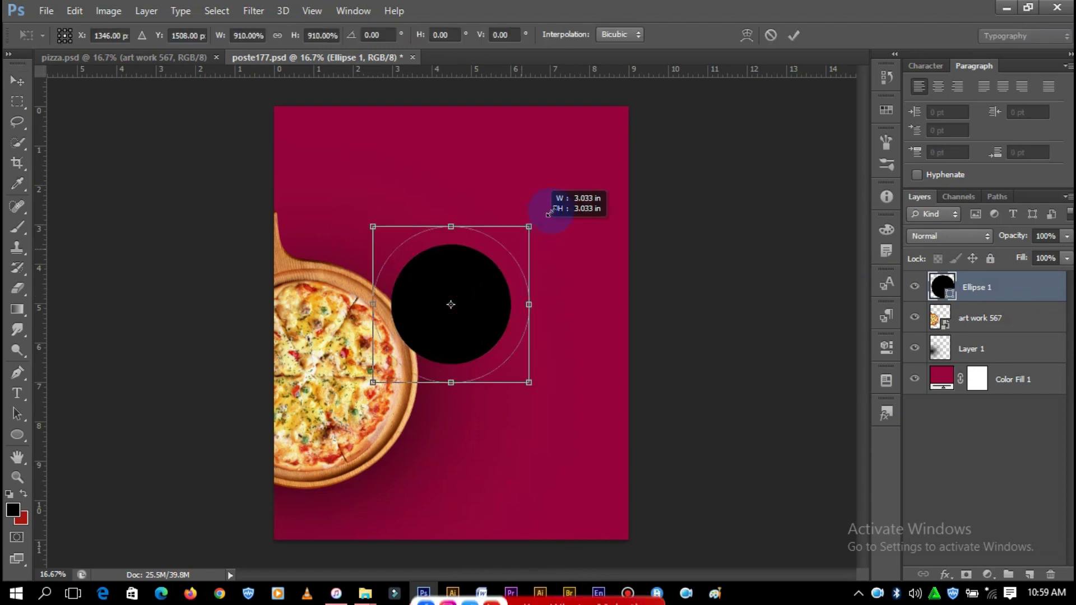
{"action": "left_click", "coordinate": [798, 33]}
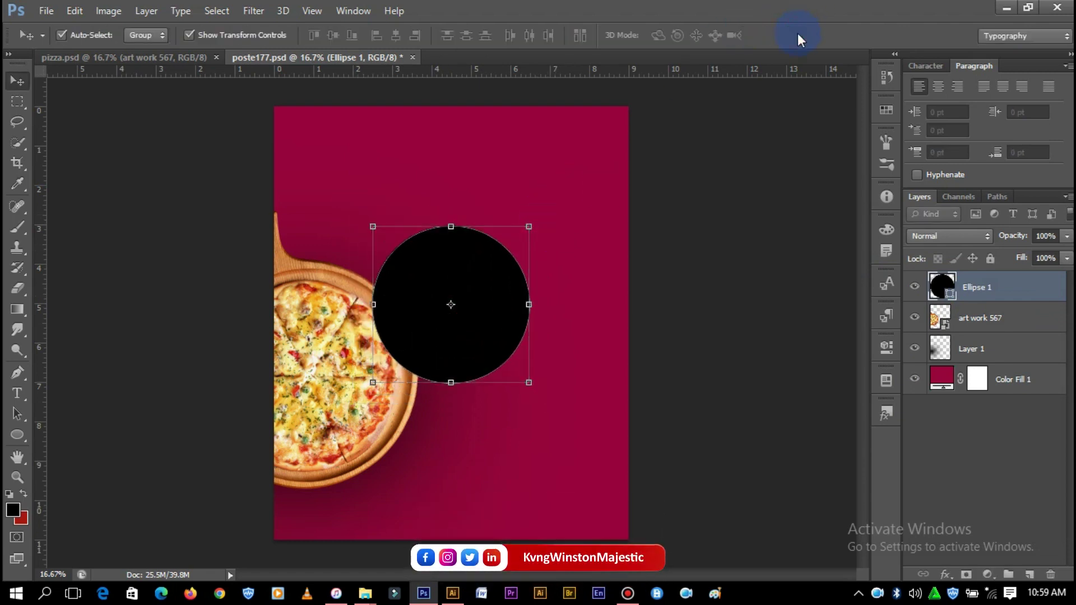
- Rasterize the circle, apply a heavy Gaussian Blur, then enlarge it slightly
{"action": "left_click", "coordinate": [253, 10]}
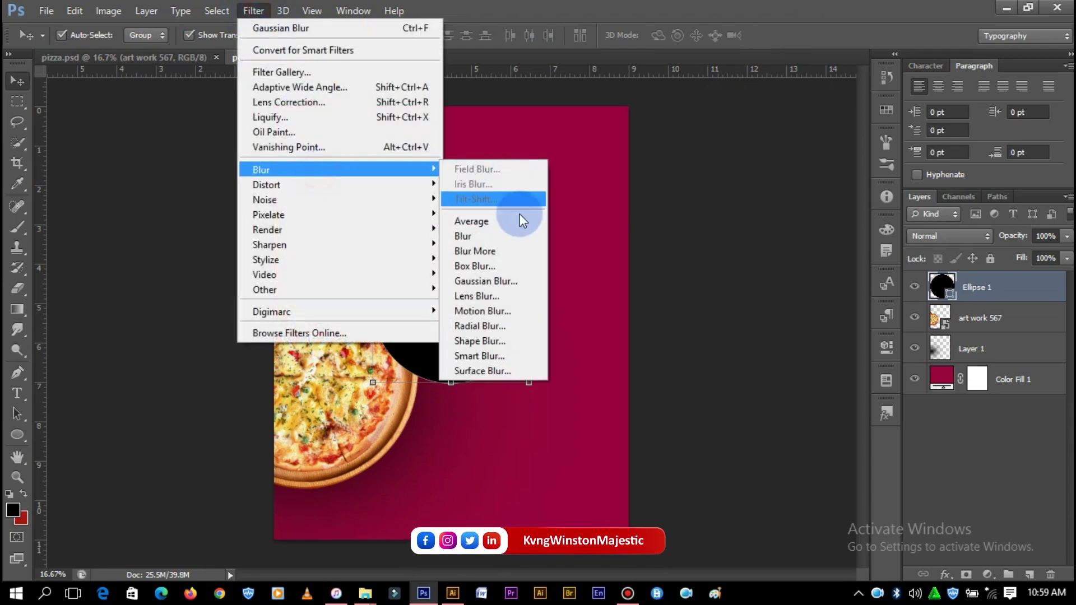
{"action": "left_click", "coordinate": [511, 278]}
{"action": "left_click", "coordinate": [486, 235]}
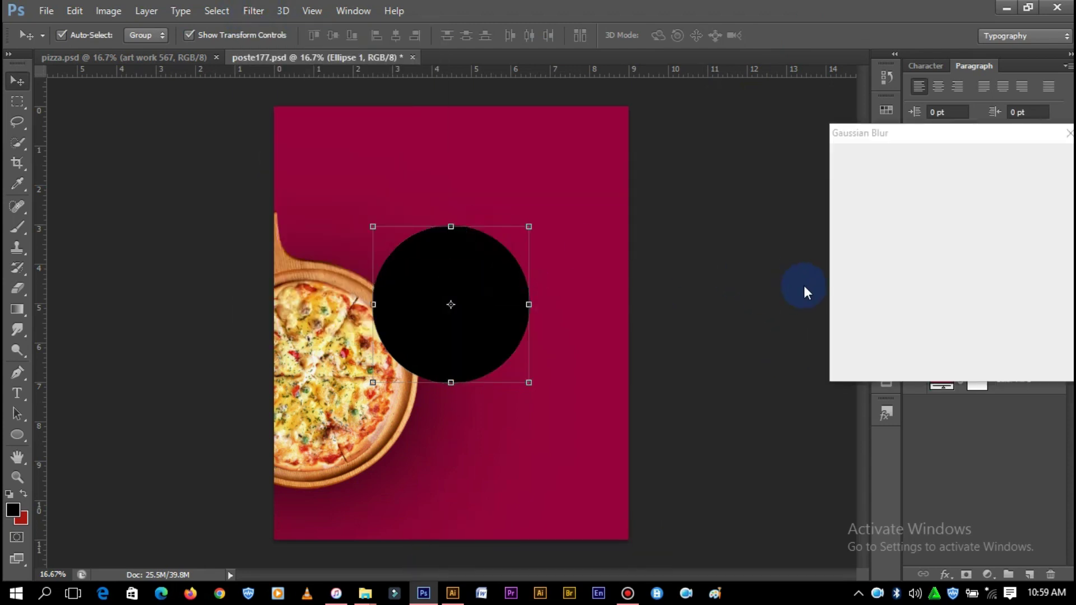
{"action": "left_click", "coordinate": [937, 368]}
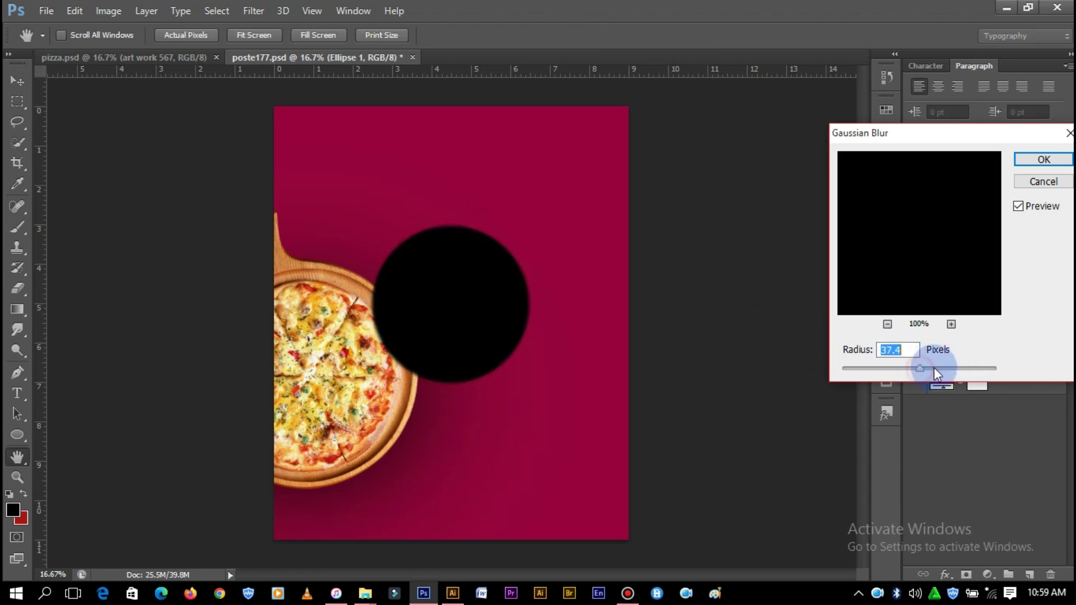
{"action": "left_click_drag", "start_coordinate": [937, 367], "coordinate": [919, 365]}
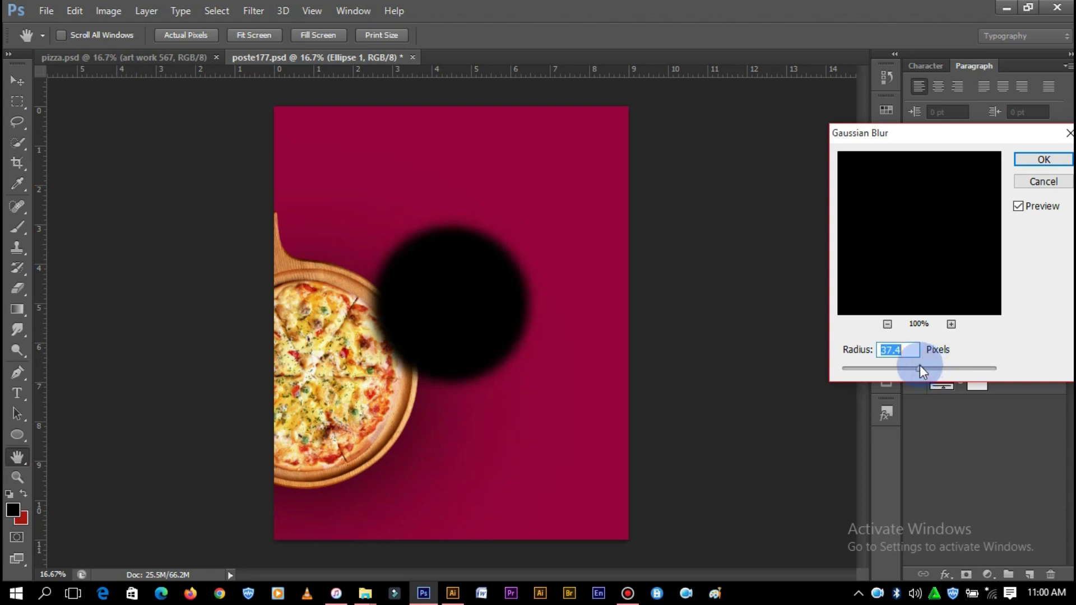
{"action": "left_click", "coordinate": [1034, 160]}
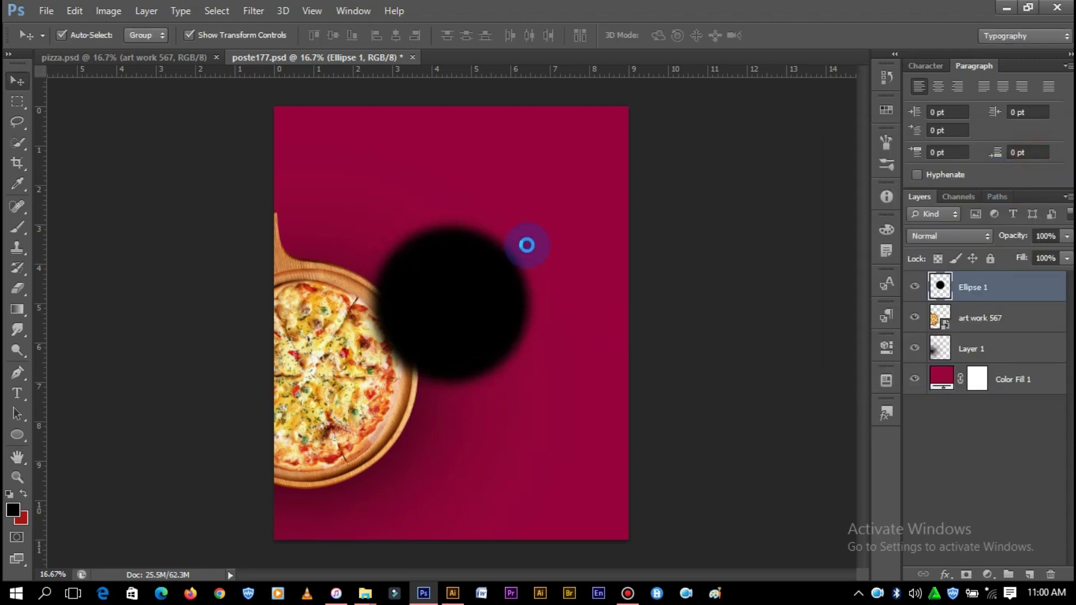
{"action": "mouse_move", "coordinate": [544, 210]}
{"action": "left_mouse_down"}
{"action": "mouse_move", "coordinate": [580, 149]}
{"action": "mouse_move", "coordinate": [562, 187]}
{"action": "left_mouse_up"}
- Resize the blurred circle, move it beneath the pizza artwork and position it behind the board
{"action": "mouse_move", "coordinate": [521, 258]}
{"action": "left_mouse_down"}
{"action": "mouse_move", "coordinate": [402, 337]}
{"action": "mouse_move", "coordinate": [391, 330]}
{"action": "left_mouse_up"}
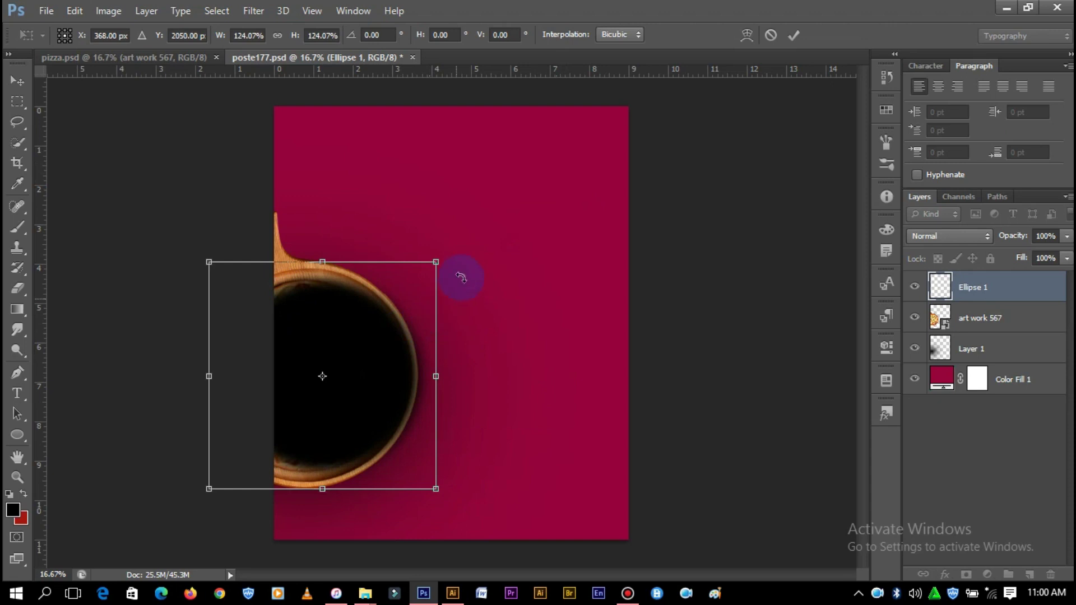
{"action": "left_click_drag", "start_coordinate": [441, 253], "coordinate": [441, 242]}
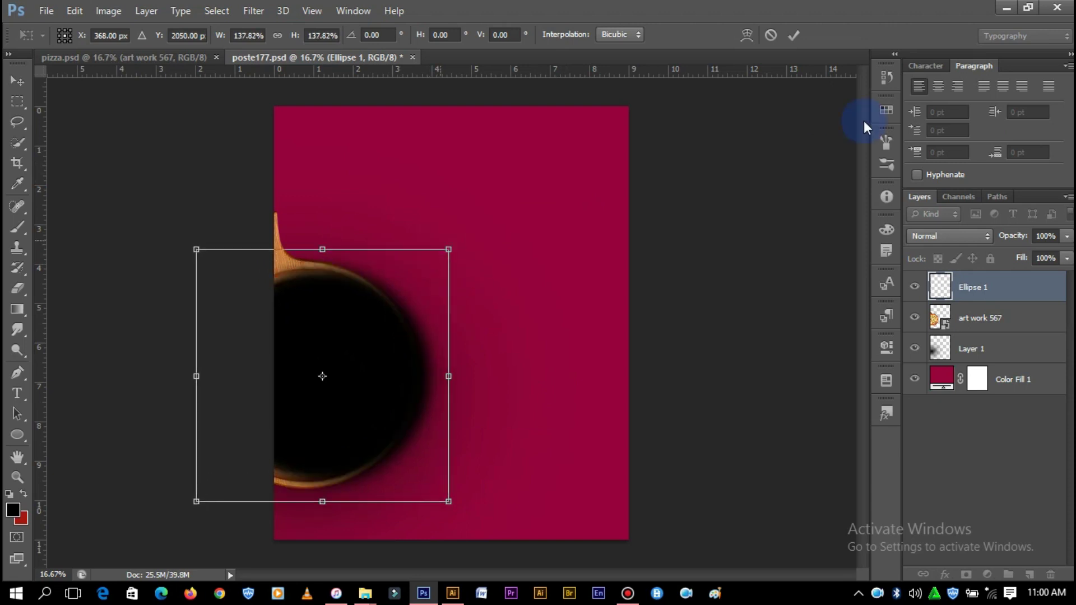
{"action": "left_click", "coordinate": [793, 36]}
{"action": "left_click_drag", "start_coordinate": [943, 286], "coordinate": [928, 331]}
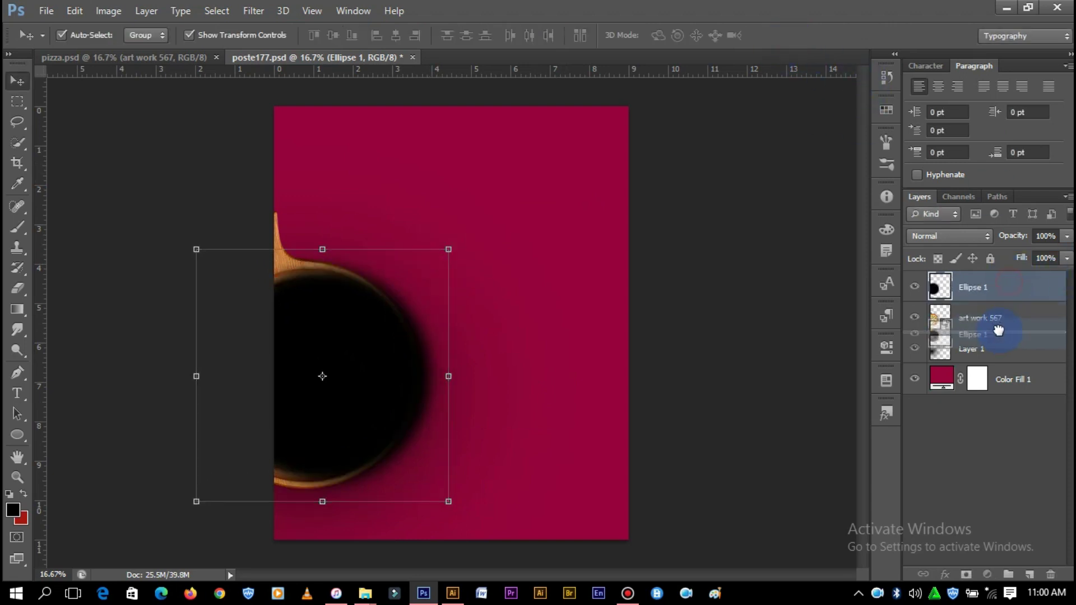
{"action": "left_click_drag", "start_coordinate": [424, 389], "coordinate": [409, 393]}
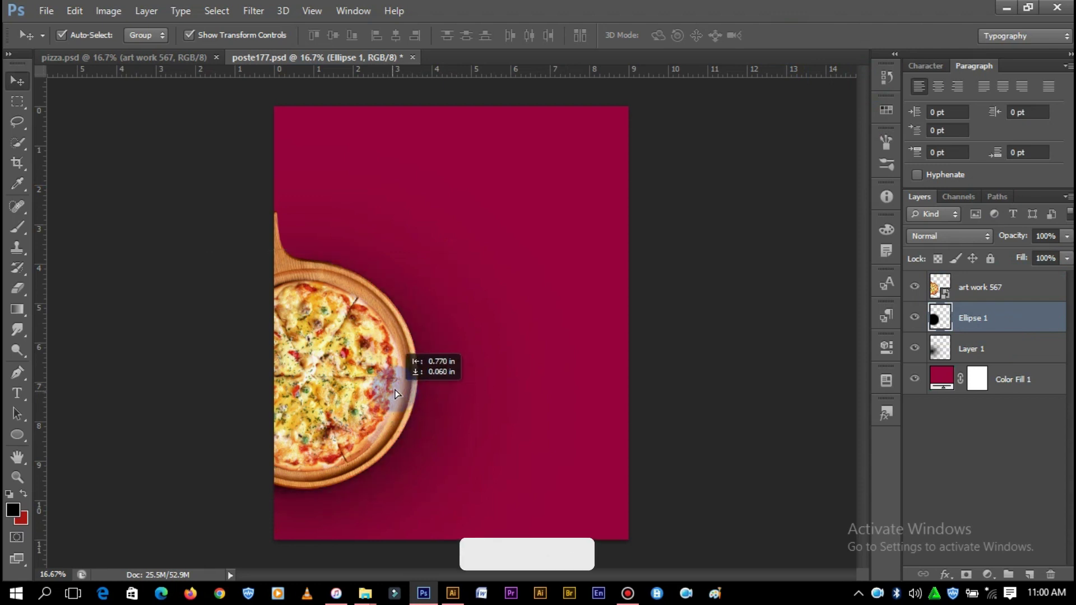
{"action": "left_click_drag", "start_coordinate": [408, 392], "coordinate": [443, 382]}
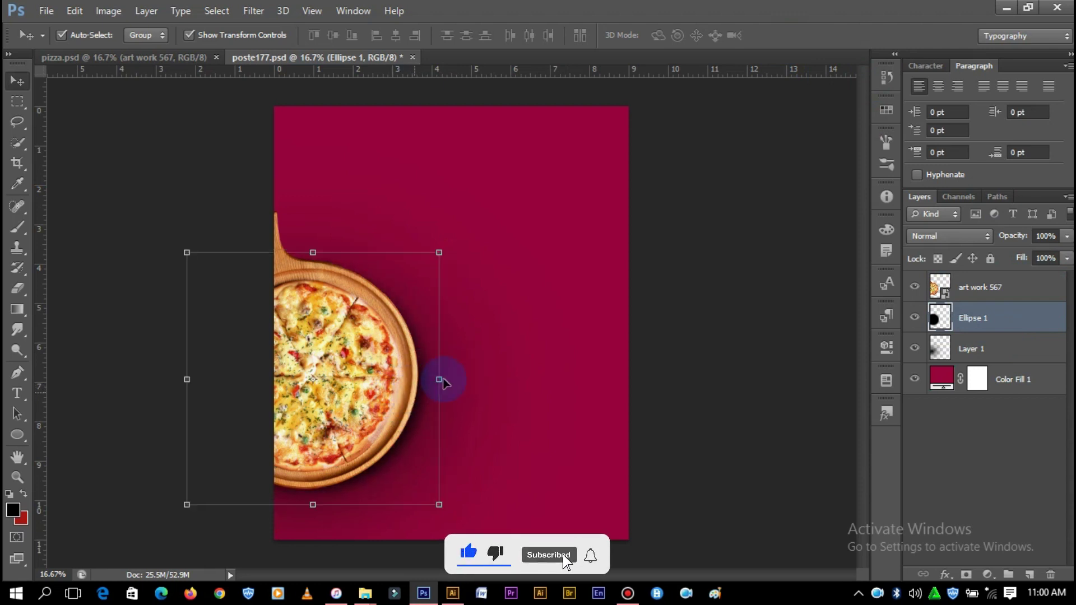
- Nudge the Ellipse 1 shadow left, then end with Layer 1 selected
{"action": "key", "text": "shift+Left"}
{"action": "key", "text": "shift+Left"}
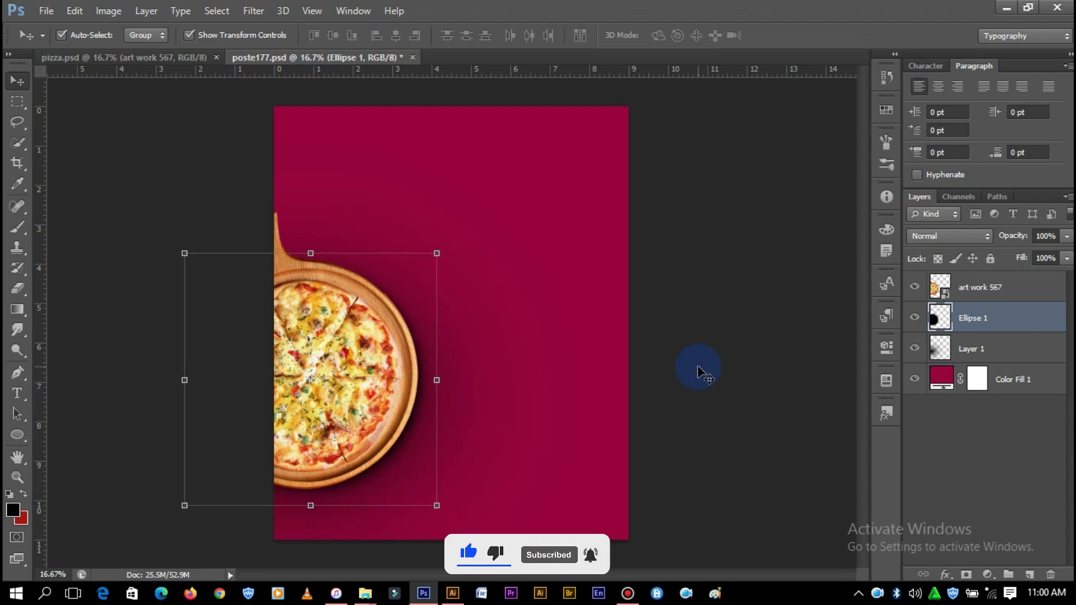
{"action": "left_click", "coordinate": [403, 426]}
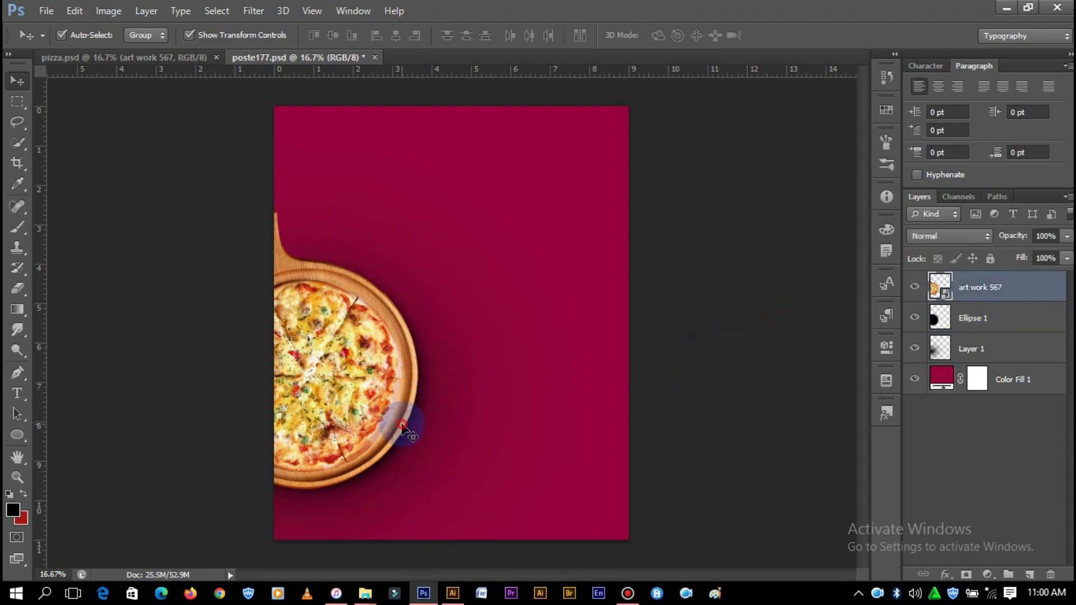
{"action": "left_click_drag", "start_coordinate": [992, 347], "coordinate": [995, 303]}
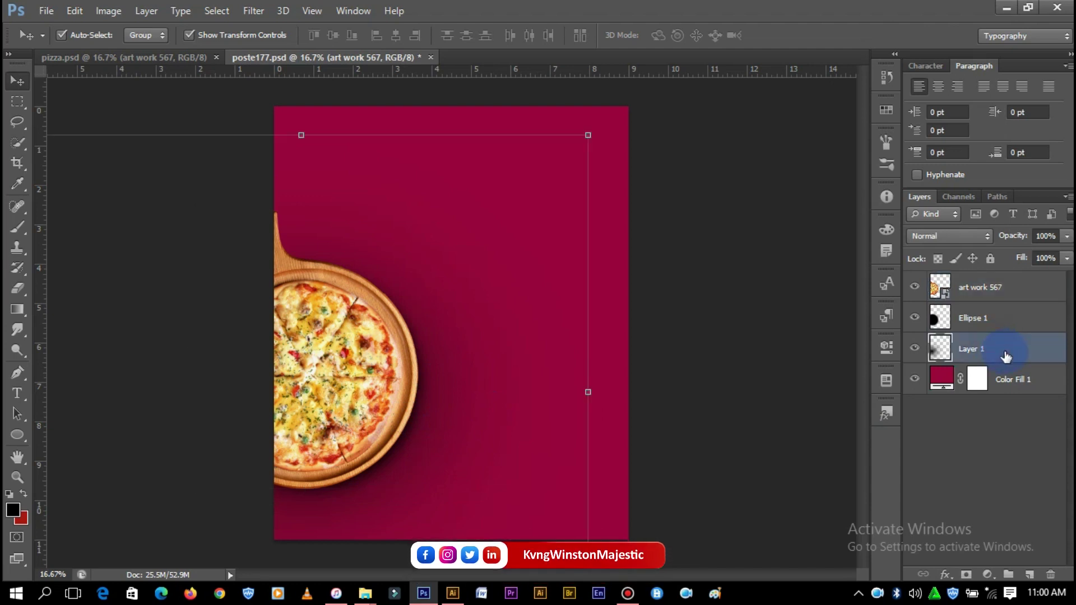
{"action": "left_click", "coordinate": [747, 292]}
{"action": "left_click_drag", "start_coordinate": [993, 324], "coordinate": [988, 362]}
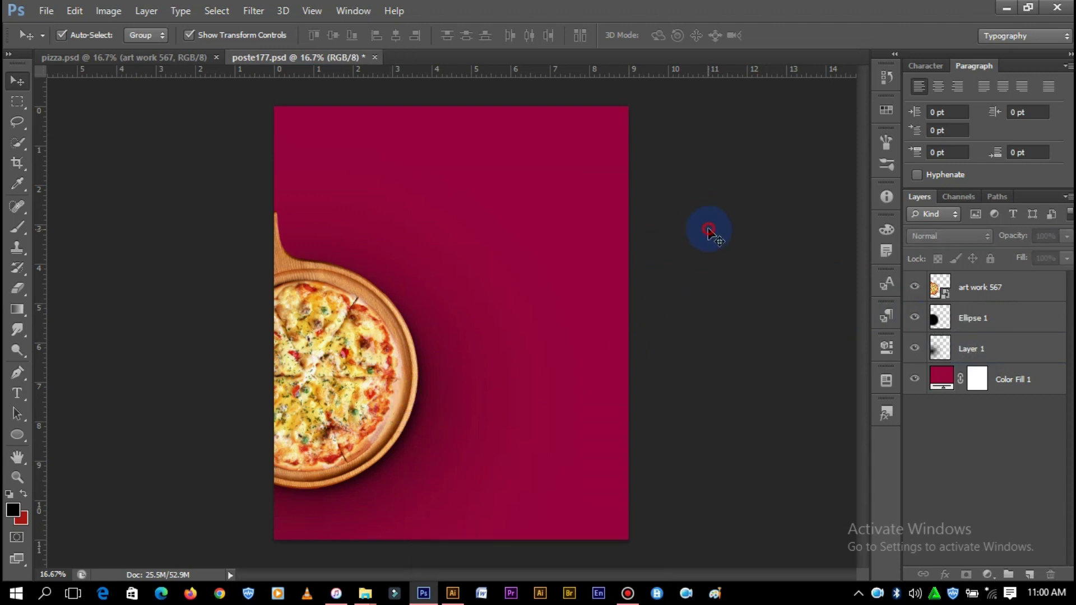
{"action": "left_click", "coordinate": [271, 242]}
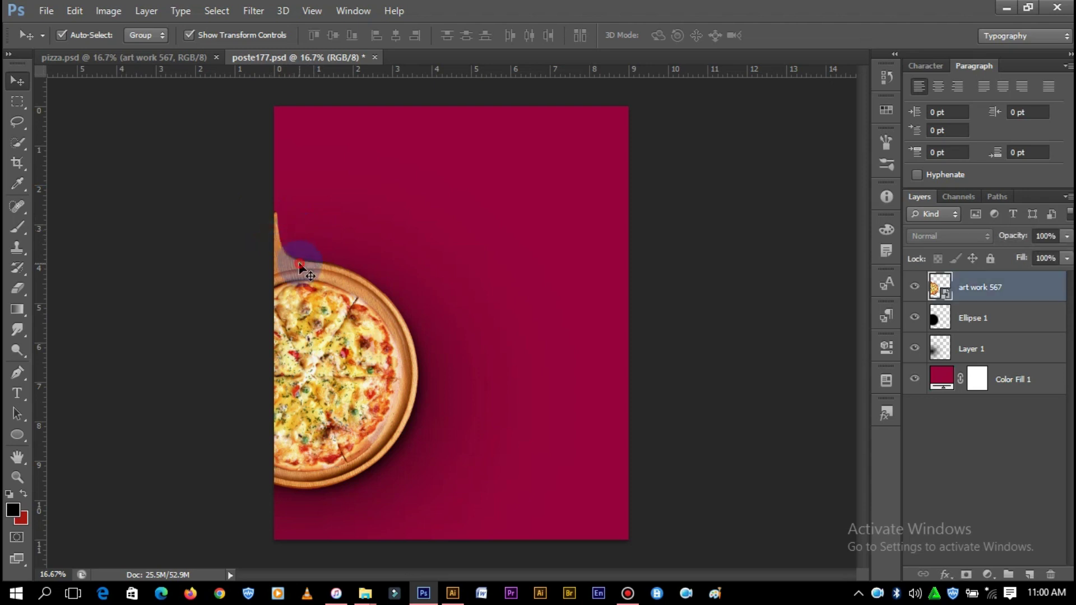
{"action": "left_click", "coordinate": [978, 317]}
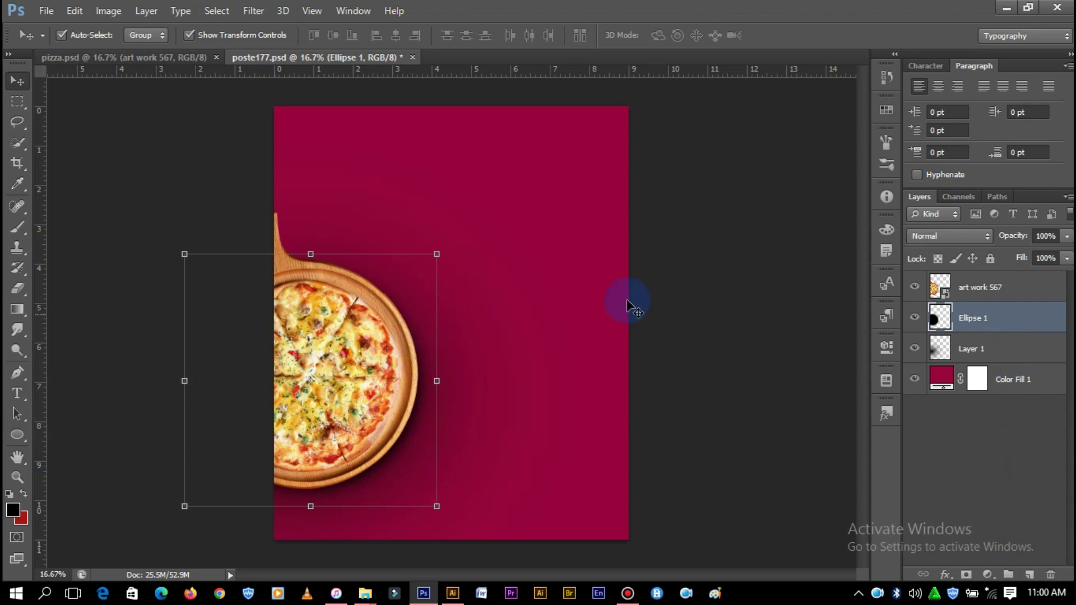
{"action": "left_click", "coordinate": [748, 274]}
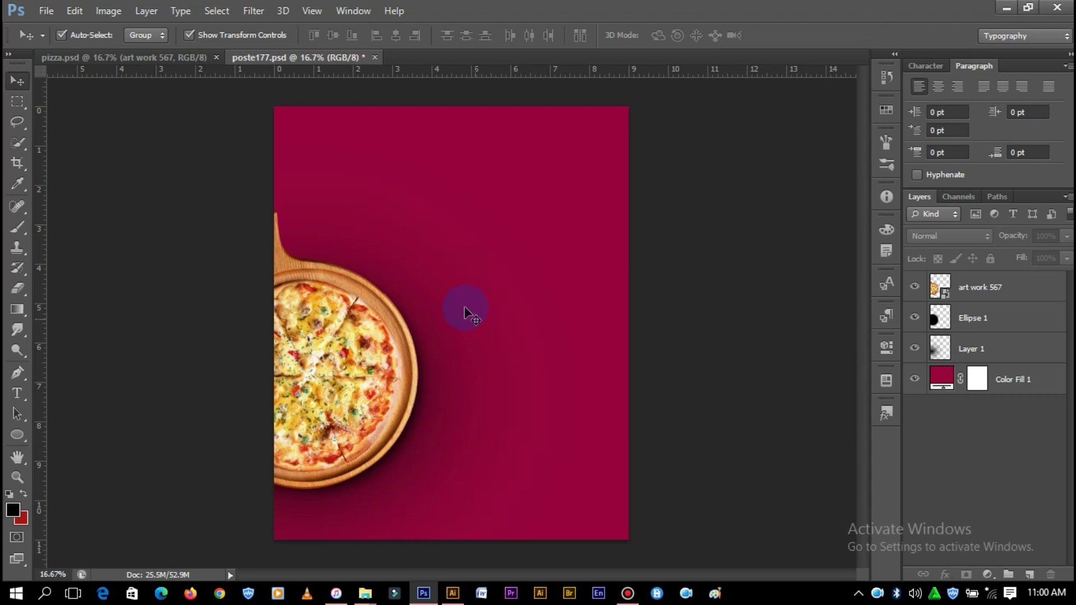
{"action": "left_click", "coordinate": [430, 335]}
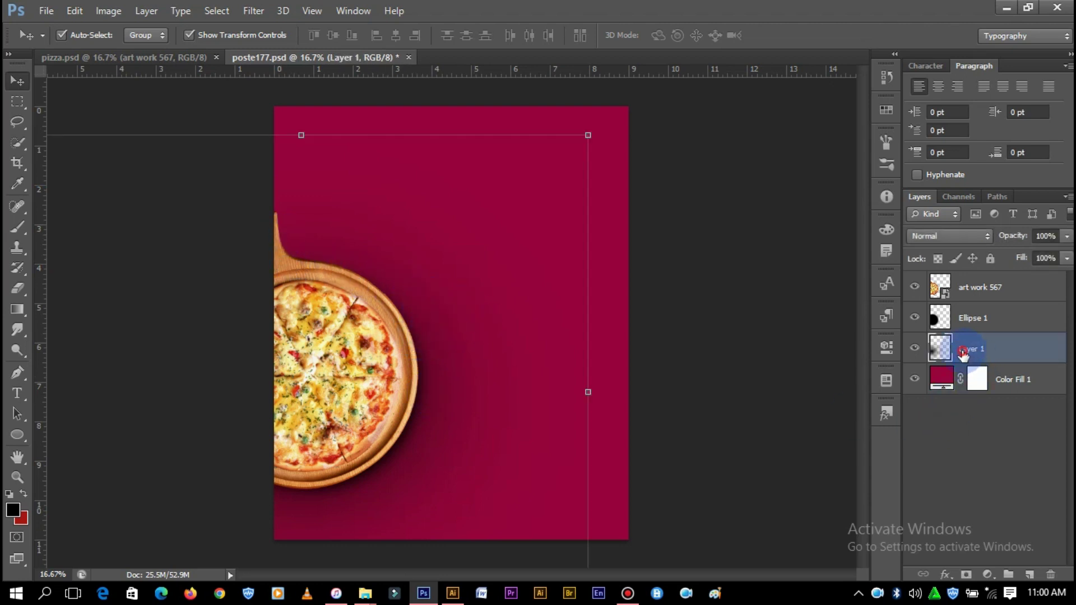
- Duplicate Layer 1 and shrink and move the copy to the pizza's left edge
{"action": "key", "text": "ctrl+j"}
{"action": "mouse_move", "coordinate": [588, 135]}
{"action": "left_mouse_down"}
{"action": "mouse_move", "coordinate": [334, 350]}
{"action": "mouse_move", "coordinate": [532, 194]}
{"action": "mouse_move", "coordinate": [498, 211]}
{"action": "left_mouse_up"}
{"action": "left_click_drag", "start_coordinate": [600, 194], "coordinate": [548, 233]}
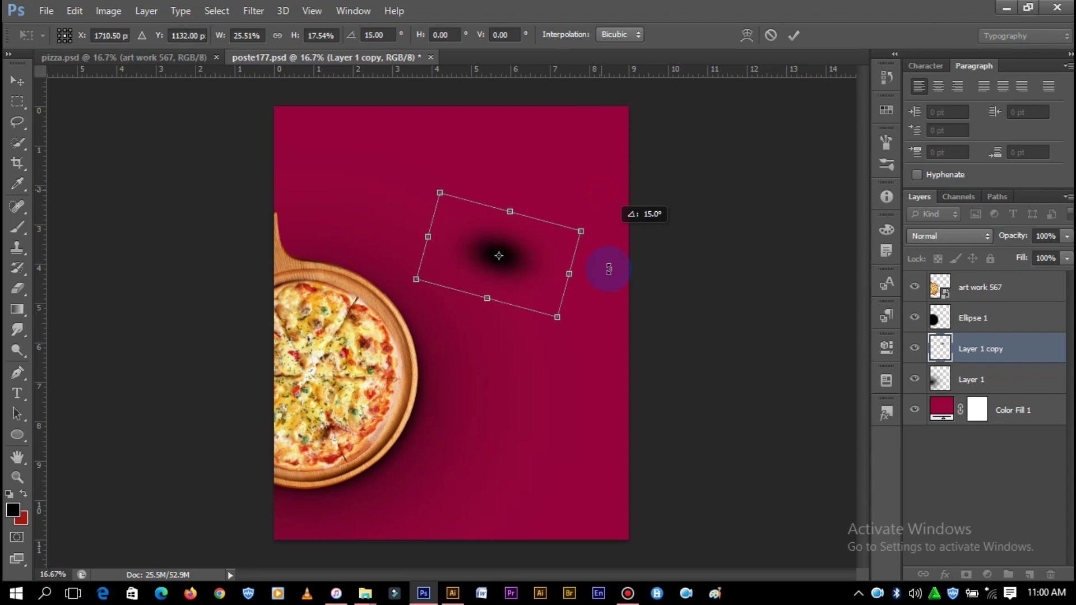
{"action": "mouse_move", "coordinate": [477, 168]}
{"action": "left_mouse_down"}
{"action": "mouse_move", "coordinate": [483, 153]}
{"action": "mouse_move", "coordinate": [619, 305]}
{"action": "left_mouse_up"}
{"action": "mouse_move", "coordinate": [527, 241]}
{"action": "left_mouse_down"}
{"action": "mouse_move", "coordinate": [302, 223]}
{"action": "mouse_move", "coordinate": [275, 238]}
{"action": "left_mouse_up"}
- Rotate the shadow copy to 68.62° at about 37% × 25% and commit the transform
{"action": "left_click_drag", "start_coordinate": [361, 221], "coordinate": [352, 172]}
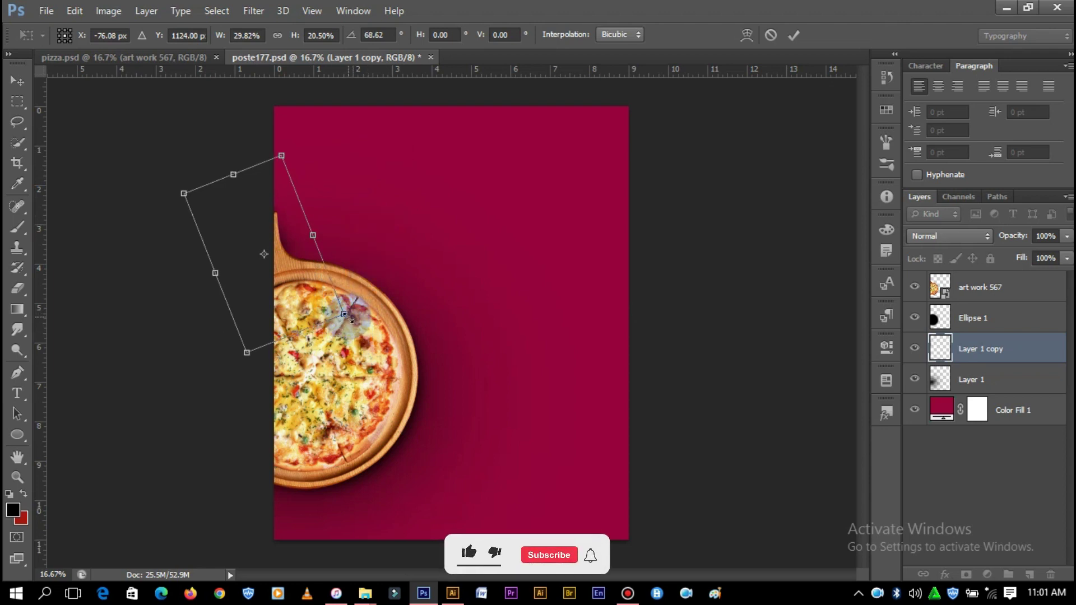
{"action": "mouse_move", "coordinate": [344, 314]}
{"action": "left_mouse_down"}
{"action": "mouse_move", "coordinate": [363, 328]}
{"action": "mouse_move", "coordinate": [324, 324]}
{"action": "left_mouse_up"}
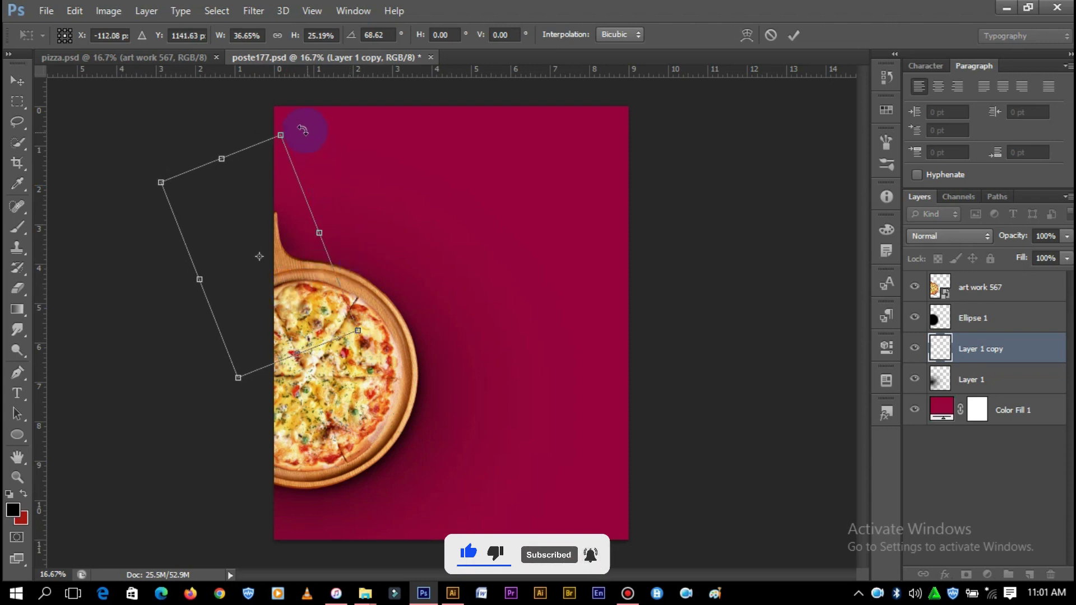
{"action": "left_click", "coordinate": [788, 39]}
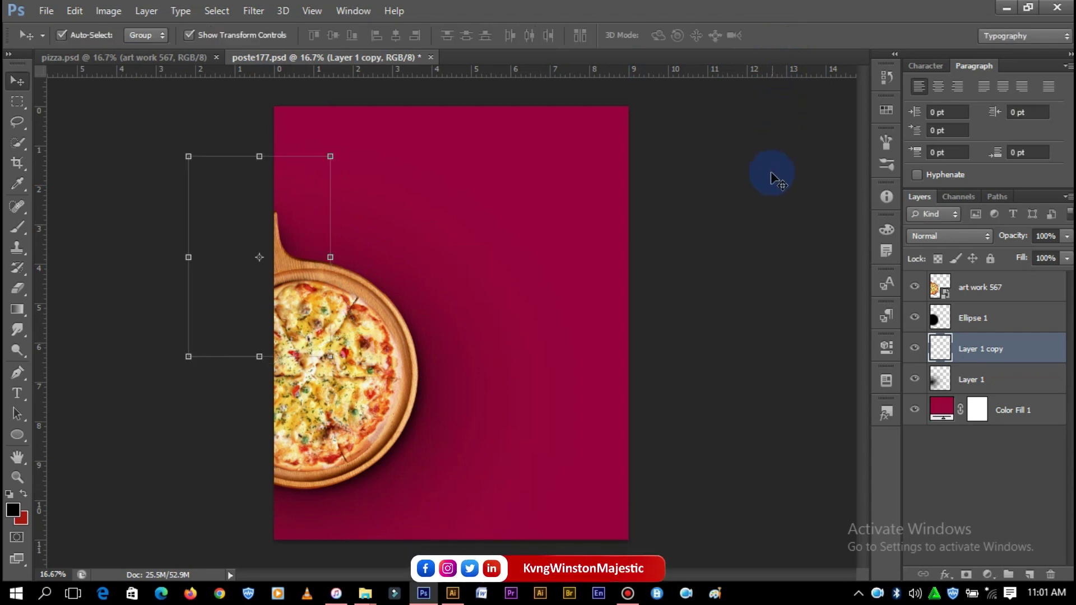
{"action": "left_click", "coordinate": [448, 376]}
{"action": "left_click", "coordinate": [381, 444]}
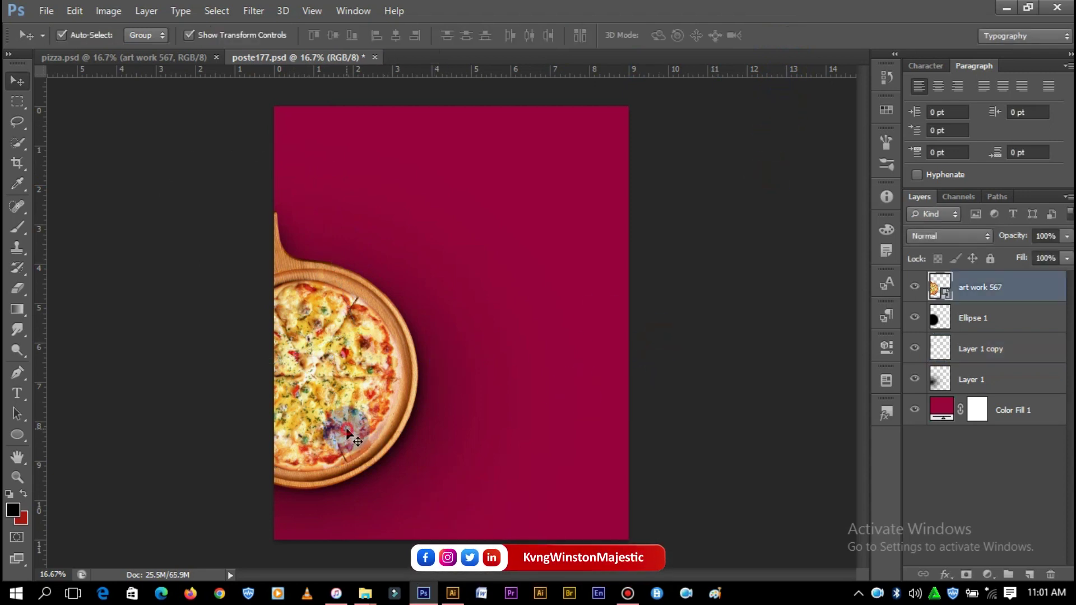
{"action": "left_click", "coordinate": [785, 347]}
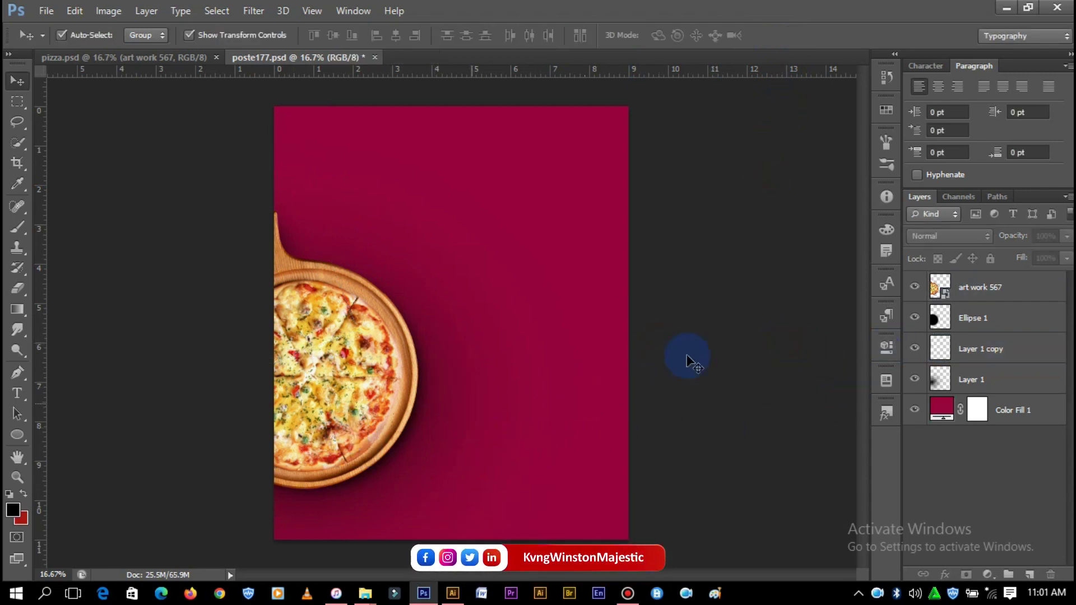
- Add a new Layer 2 above Color Fill 1 and set the foreground colour to #e82167
{"action": "left_click", "coordinate": [938, 408]}
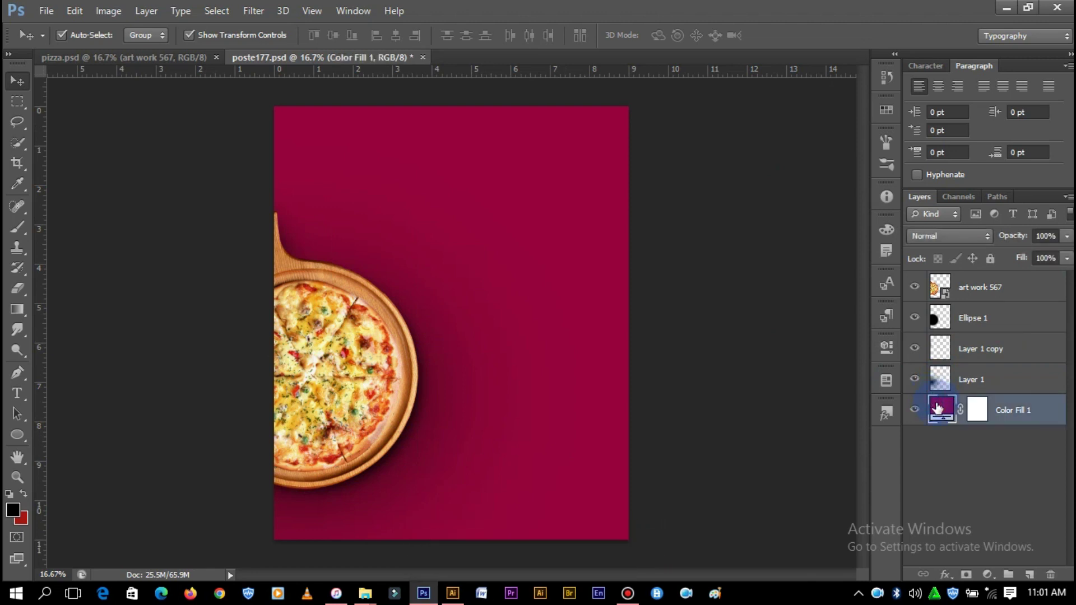
{"action": "left_click", "coordinate": [1029, 573]}
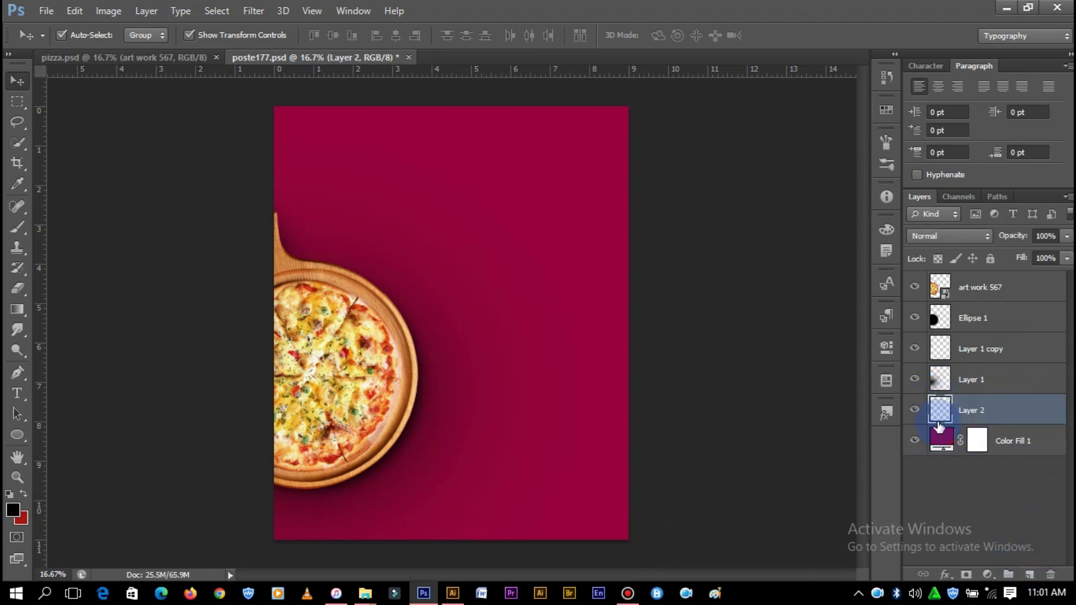
{"action": "left_click", "coordinate": [14, 510]}
{"action": "left_click_drag", "start_coordinate": [468, 252], "coordinate": [538, 197]}
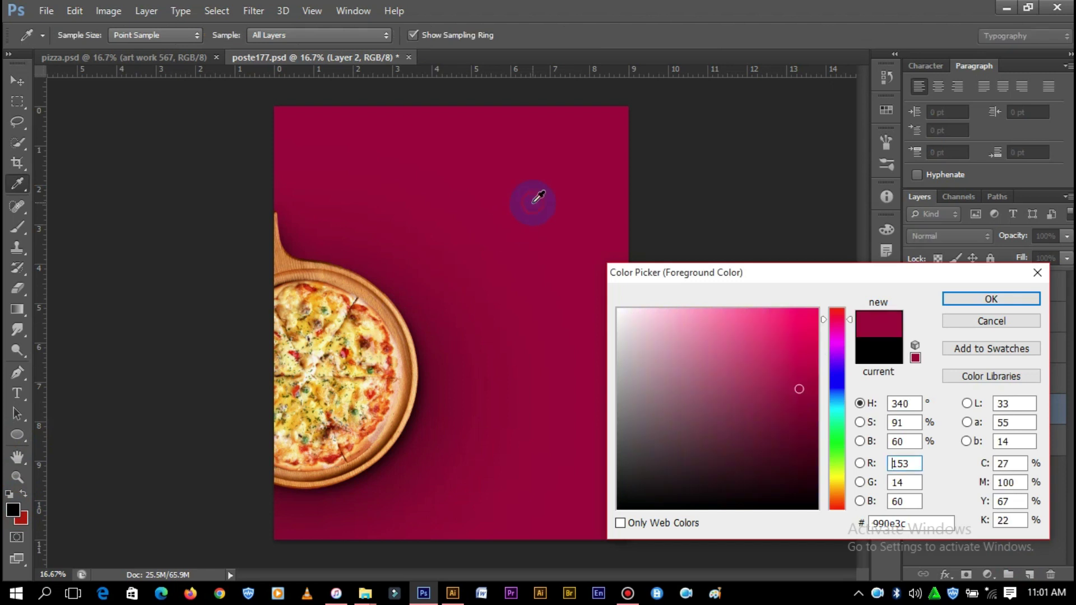
{"action": "mouse_move", "coordinate": [827, 373]}
{"action": "left_mouse_down"}
{"action": "mouse_move", "coordinate": [849, 317]}
{"action": "mouse_move", "coordinate": [789, 327]}
{"action": "left_mouse_up"}
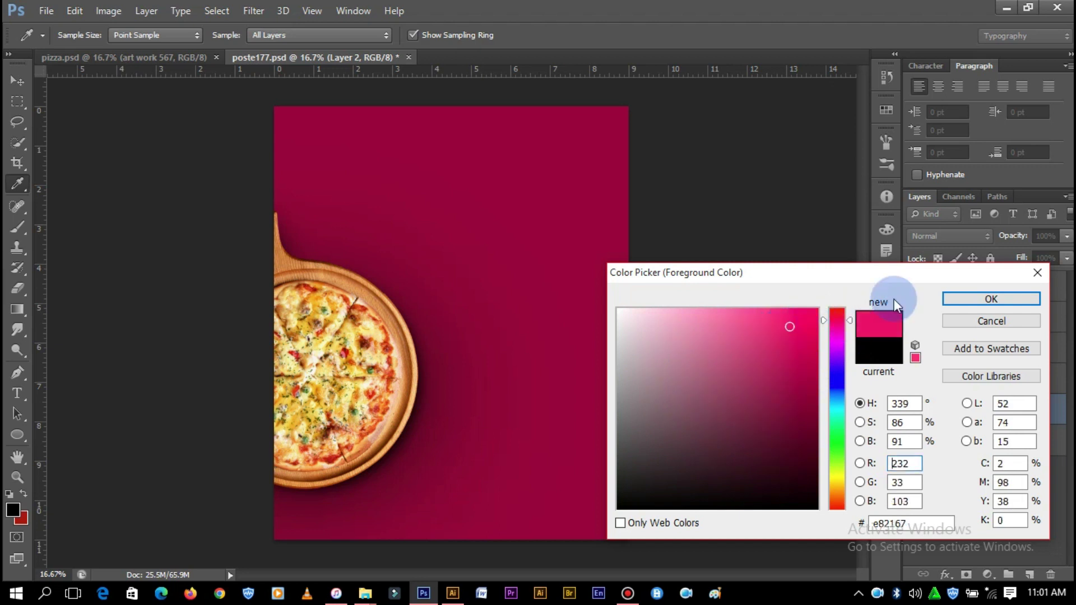
{"action": "left_click", "coordinate": [991, 297]}
- Dab a 2680 px soft pink glow mid-poster on Layer 2, then add Layer 3
{"action": "key", "text": "v"}
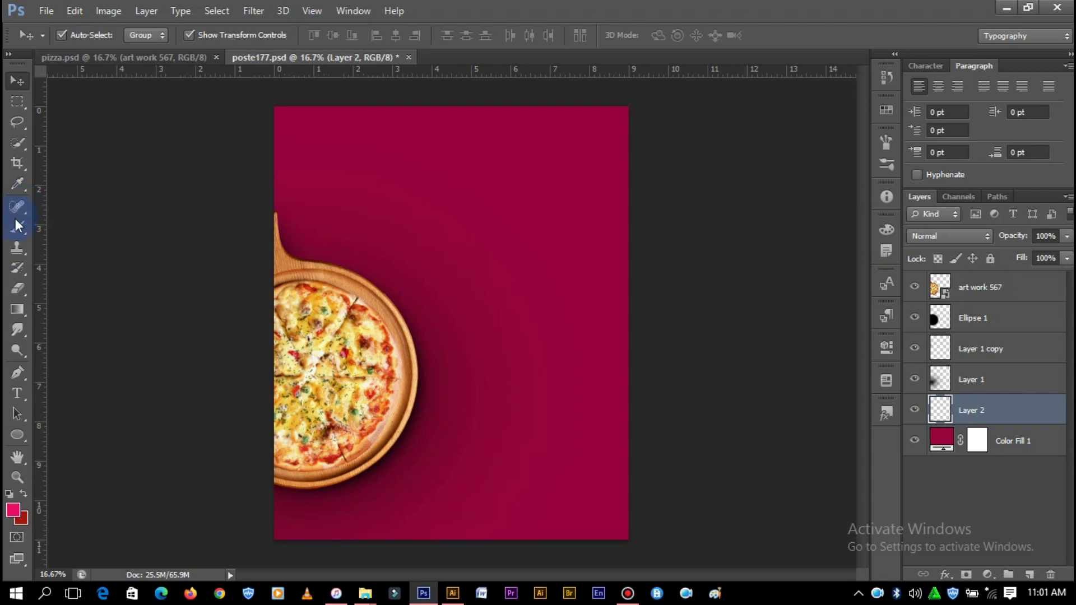
{"action": "left_click", "coordinate": [16, 226]}
{"action": "right_click", "coordinate": [441, 296]}
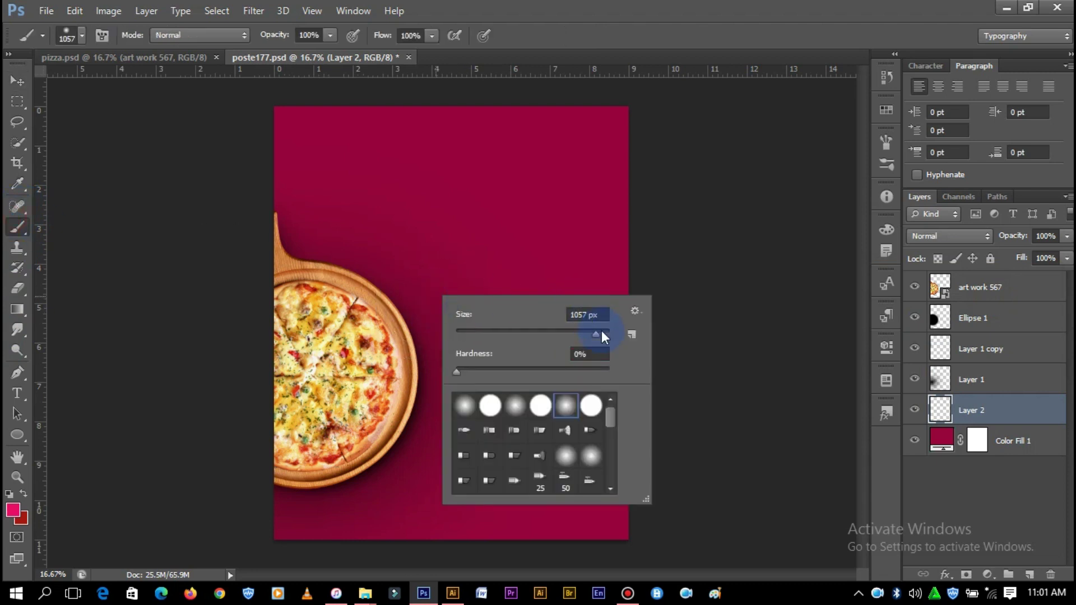
{"action": "left_click_drag", "start_coordinate": [601, 331], "coordinate": [605, 333]}
{"action": "left_click", "coordinate": [432, 270]}
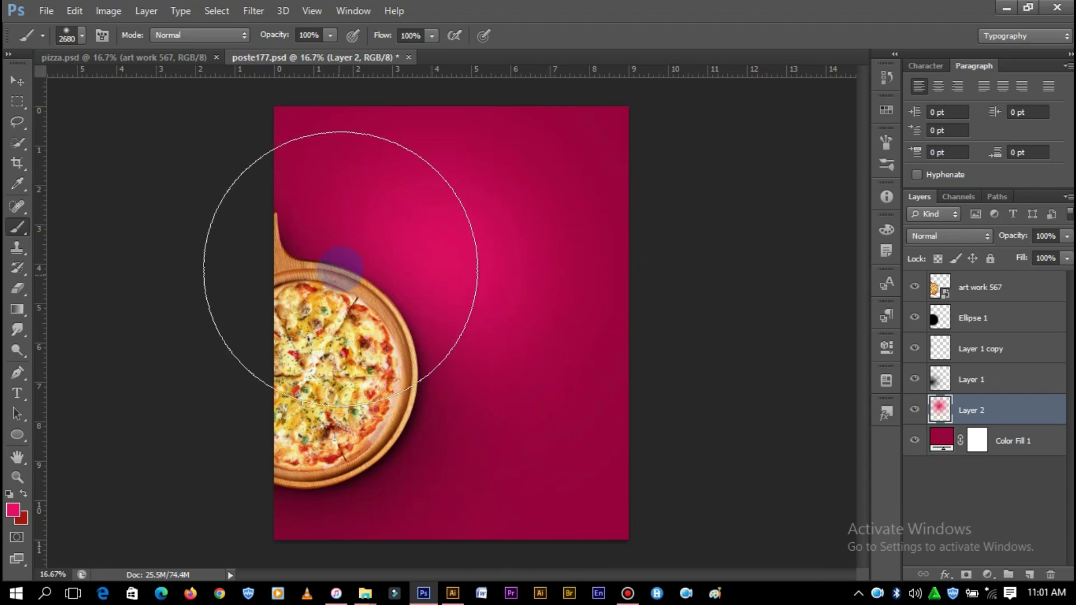
{"action": "key", "text": "ctrl+z"}
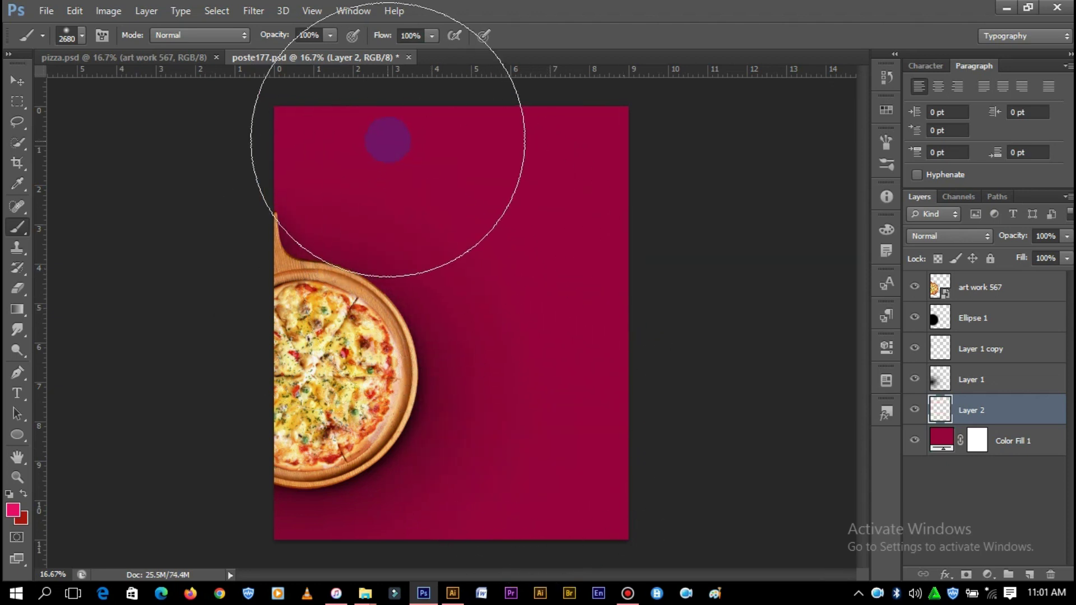
{"action": "left_click", "coordinate": [407, 149]}
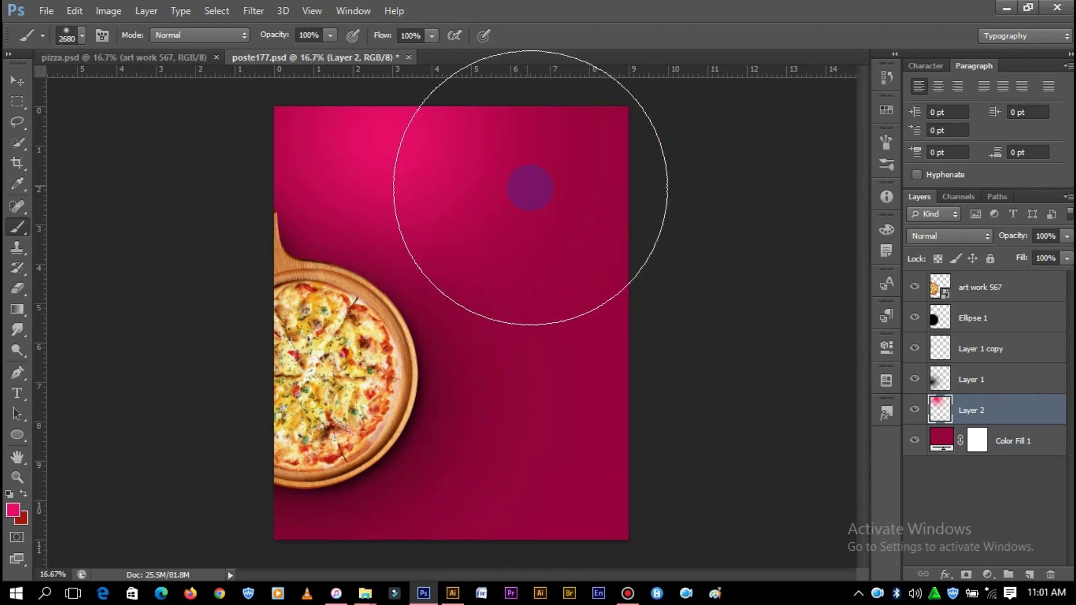
{"action": "key", "text": "ctrl+z"}
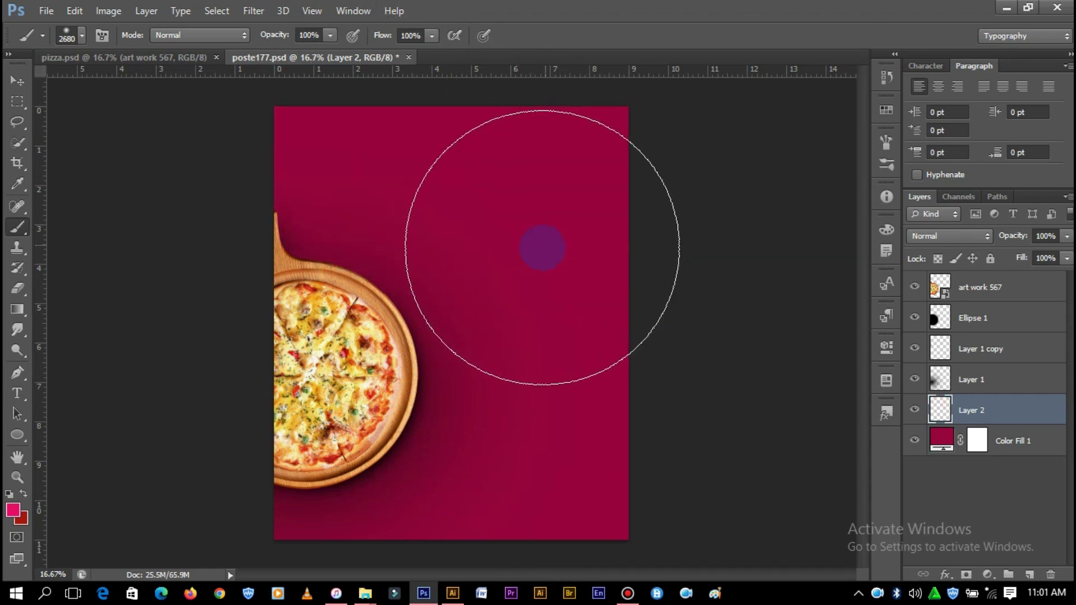
{"action": "left_click", "coordinate": [498, 306]}
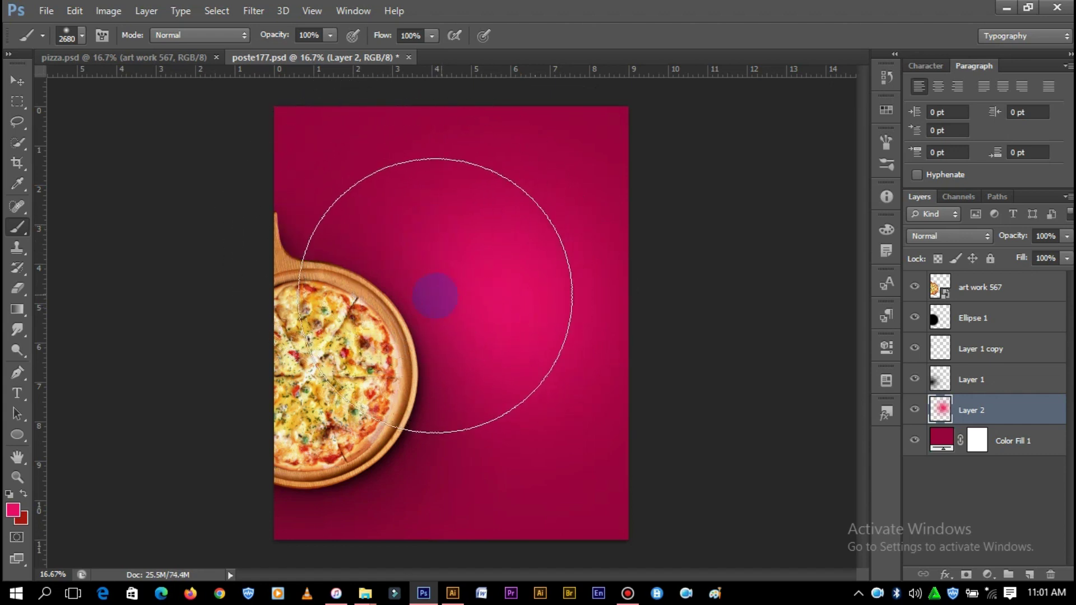
{"action": "right_click", "coordinate": [447, 295]}
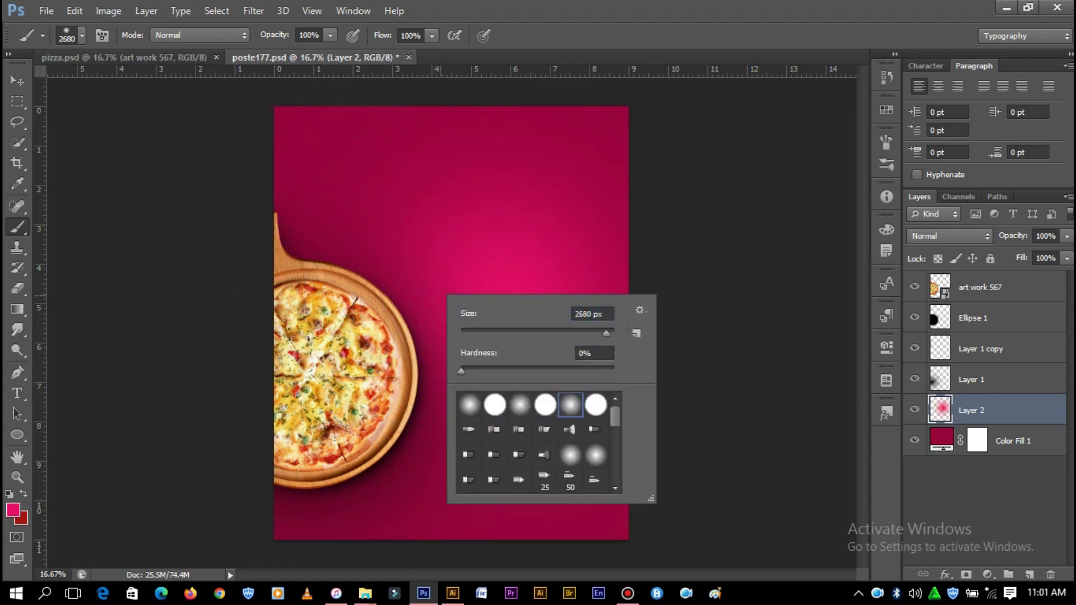
{"action": "left_click", "coordinate": [1029, 575]}
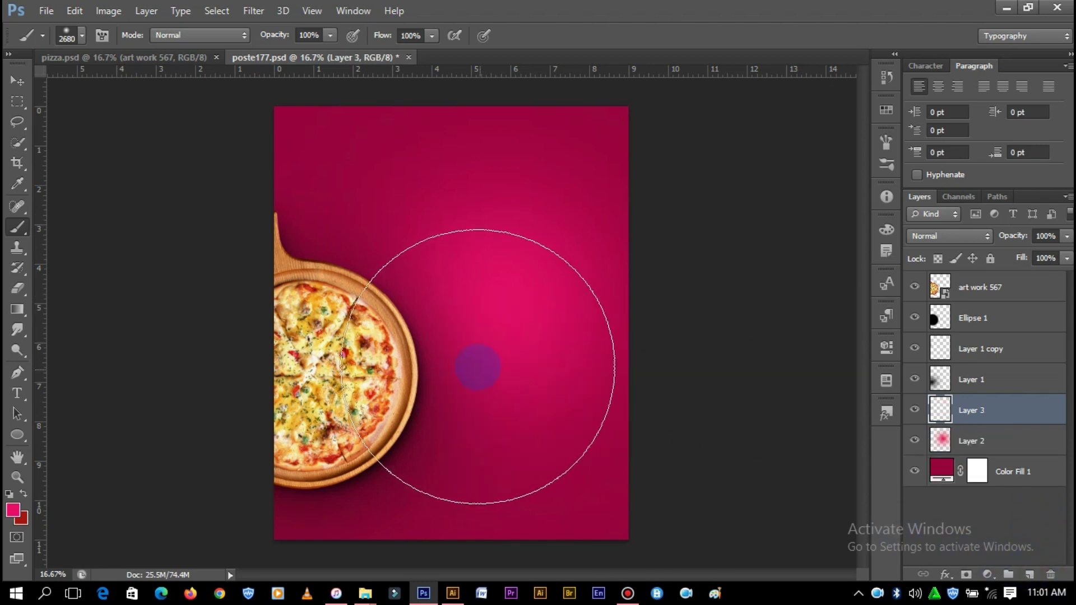
- Enlarge the soft brush to 3608 px and set the foreground to bright pink #ff4083
{"action": "right_click", "coordinate": [475, 360]}
{"action": "left_click_drag", "start_coordinate": [631, 399], "coordinate": [636, 399]}
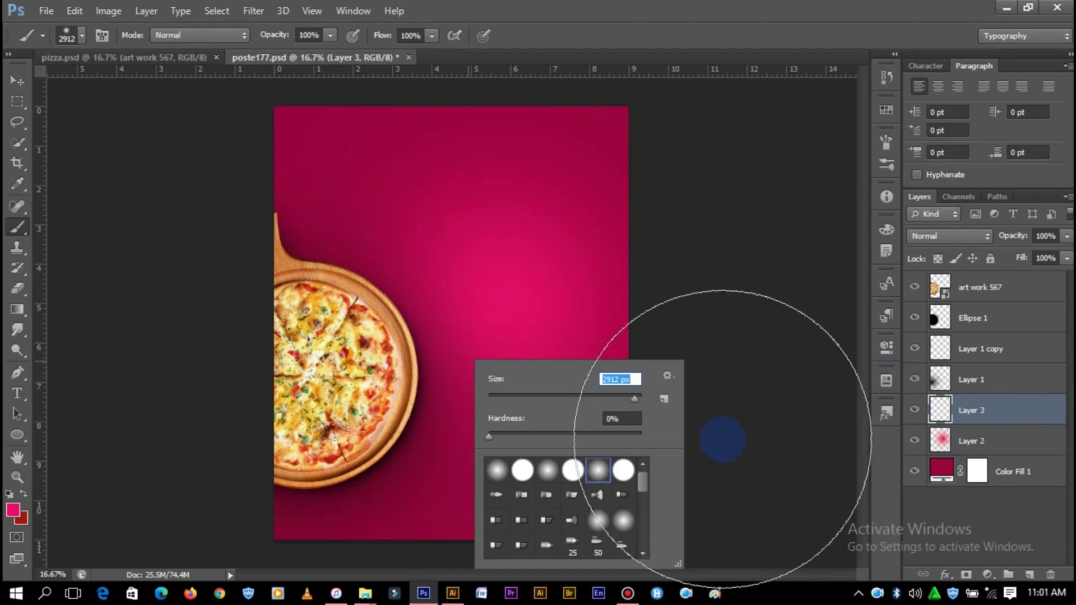
{"action": "left_click_drag", "start_coordinate": [635, 397], "coordinate": [637, 397]}
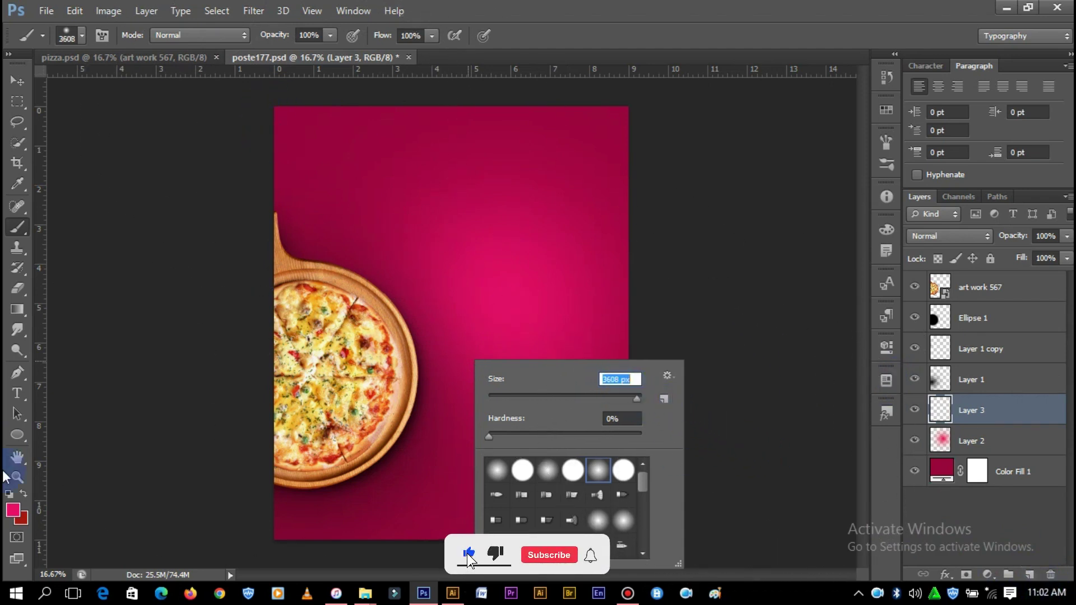
{"action": "left_click", "coordinate": [13, 509]}
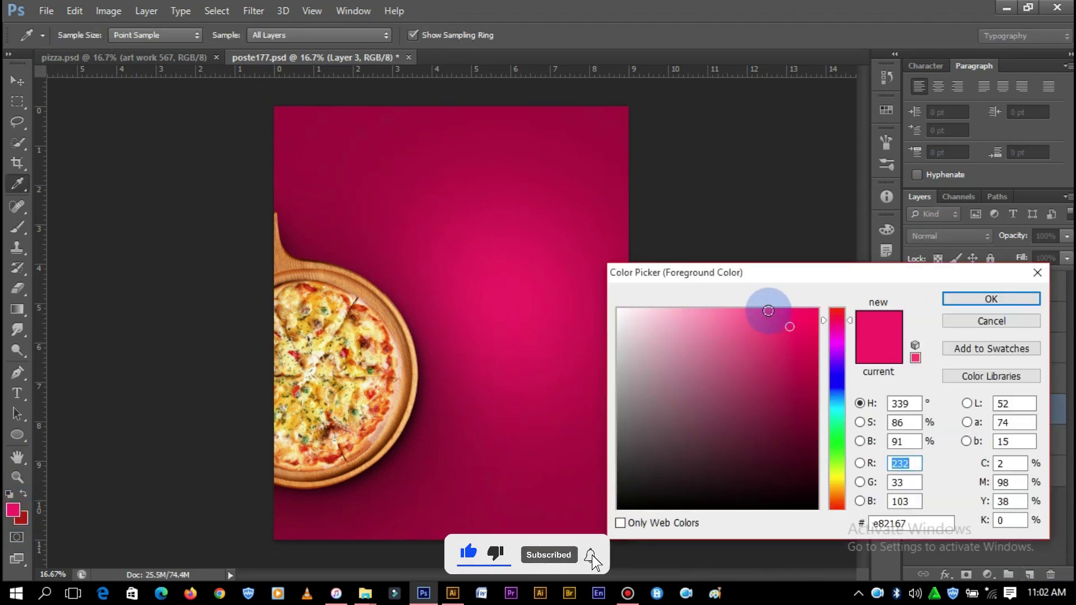
{"action": "left_click", "coordinate": [772, 304]}
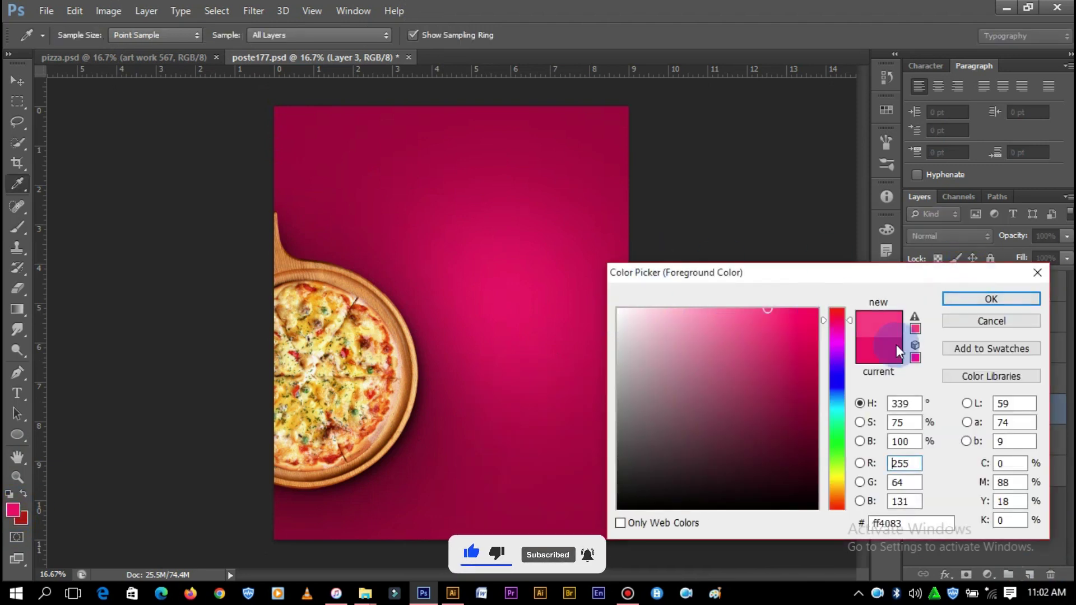
{"action": "left_click", "coordinate": [965, 303]}
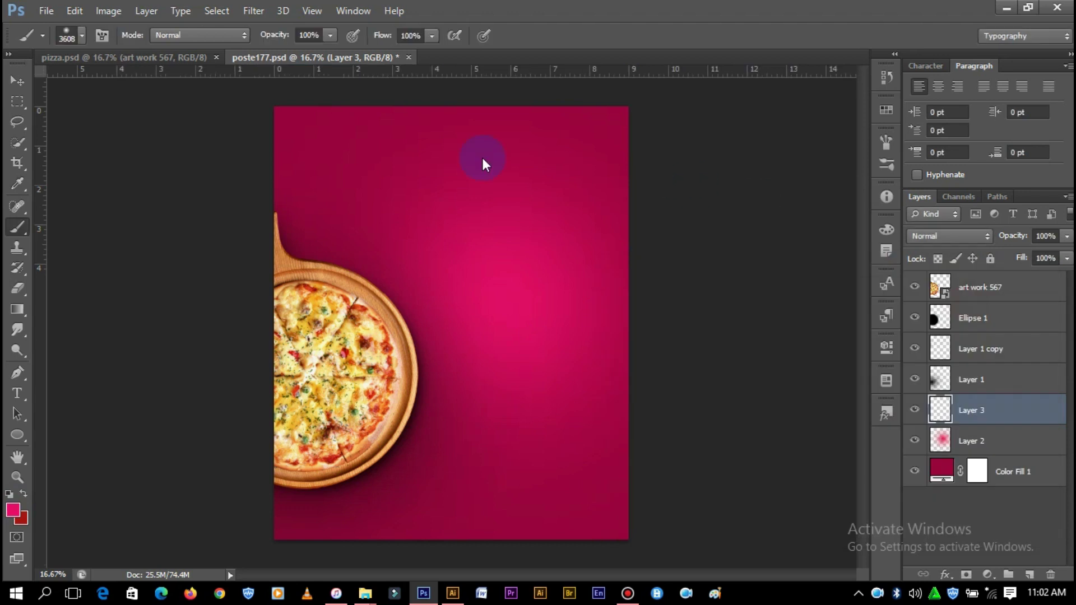
- Paint a soft pink glow across the top-left of Layer 3
{"action": "left_click", "coordinate": [354, 86]}
{"action": "left_click_drag", "start_coordinate": [354, 86], "coordinate": [220, 257]}
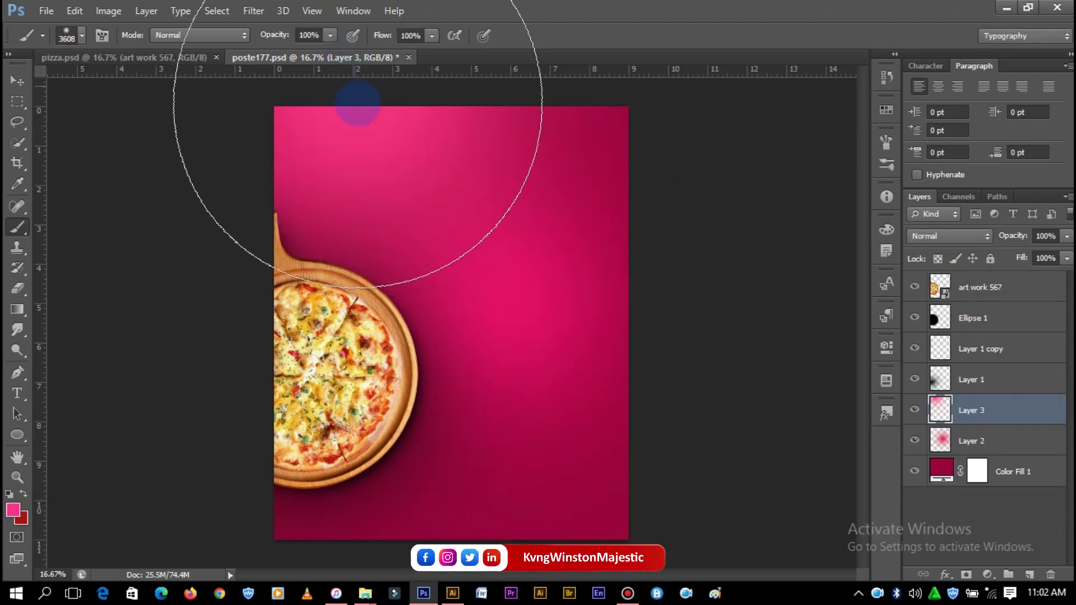
{"action": "key", "text": "ctrl+z"}
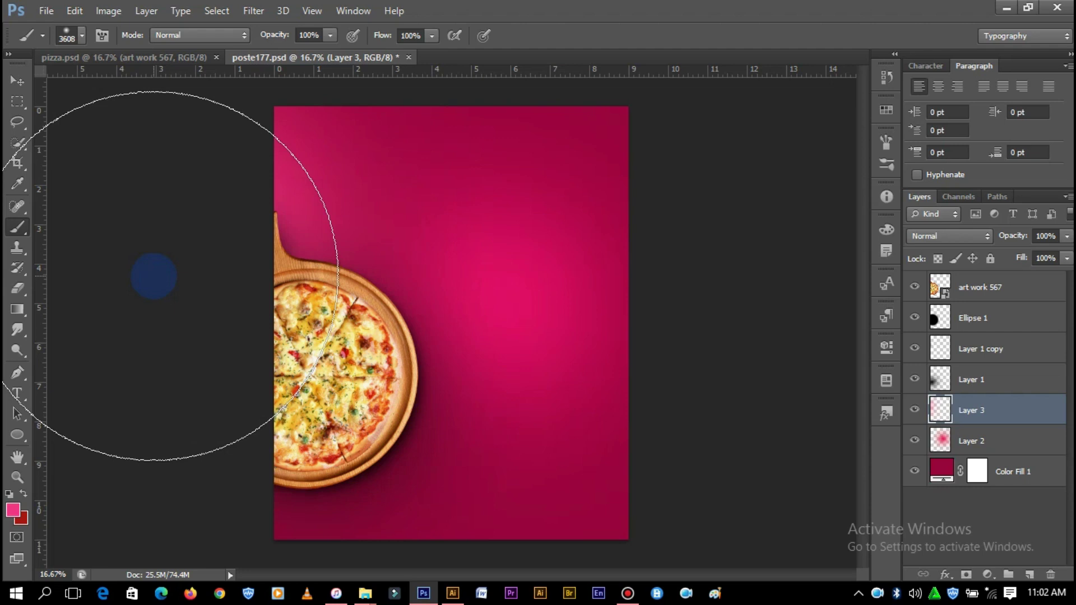
{"action": "left_click", "coordinate": [356, 139]}
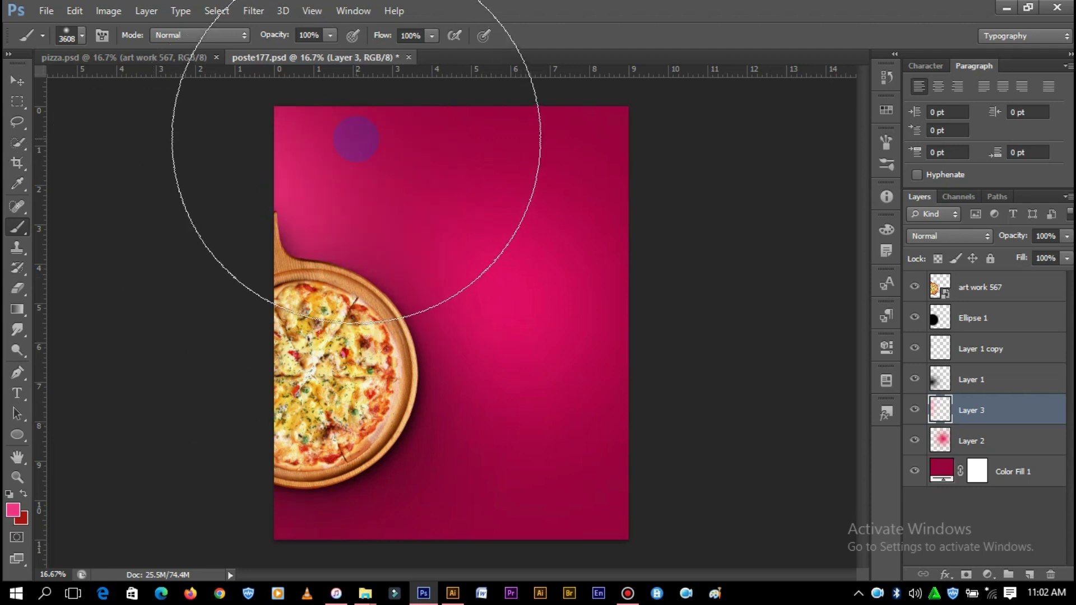
{"action": "left_click", "coordinate": [356, 139]}
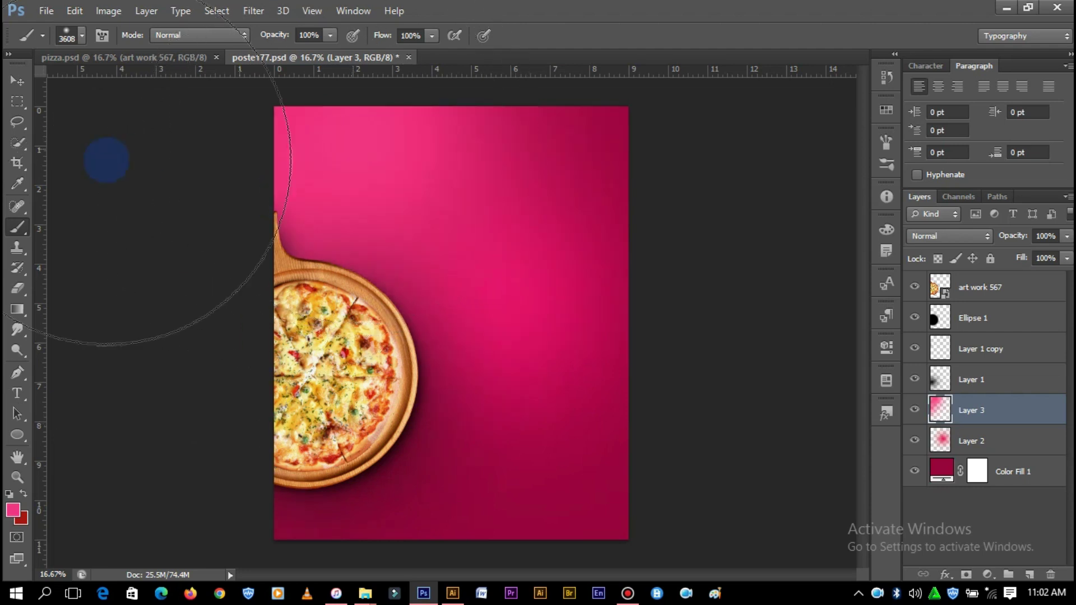
- Duplicate the Color Fill 1 layer just above the original
{"action": "left_click", "coordinate": [17, 83]}
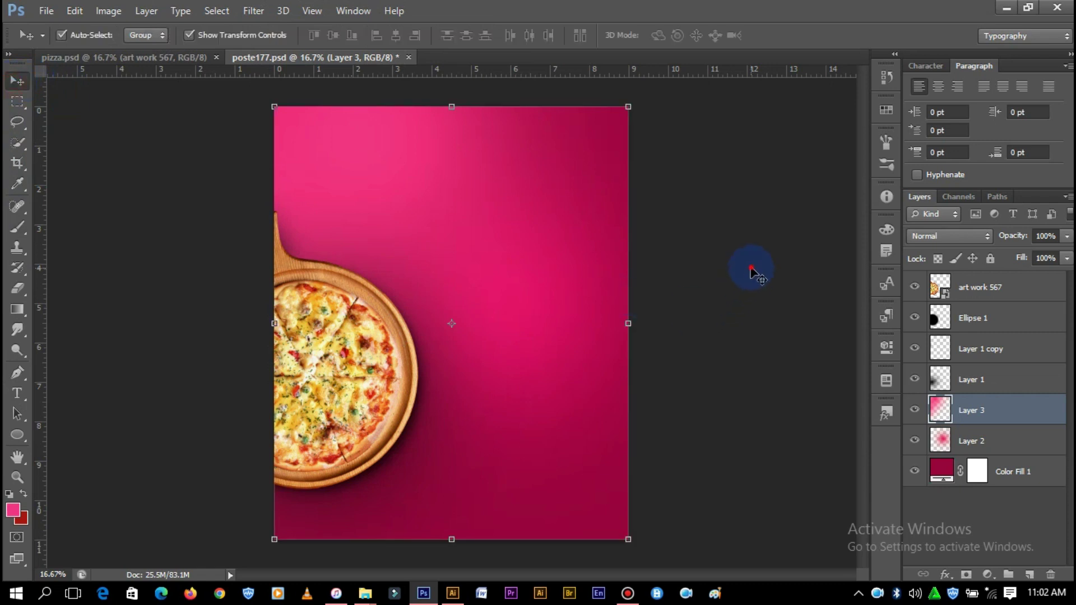
{"action": "left_click", "coordinate": [741, 342]}
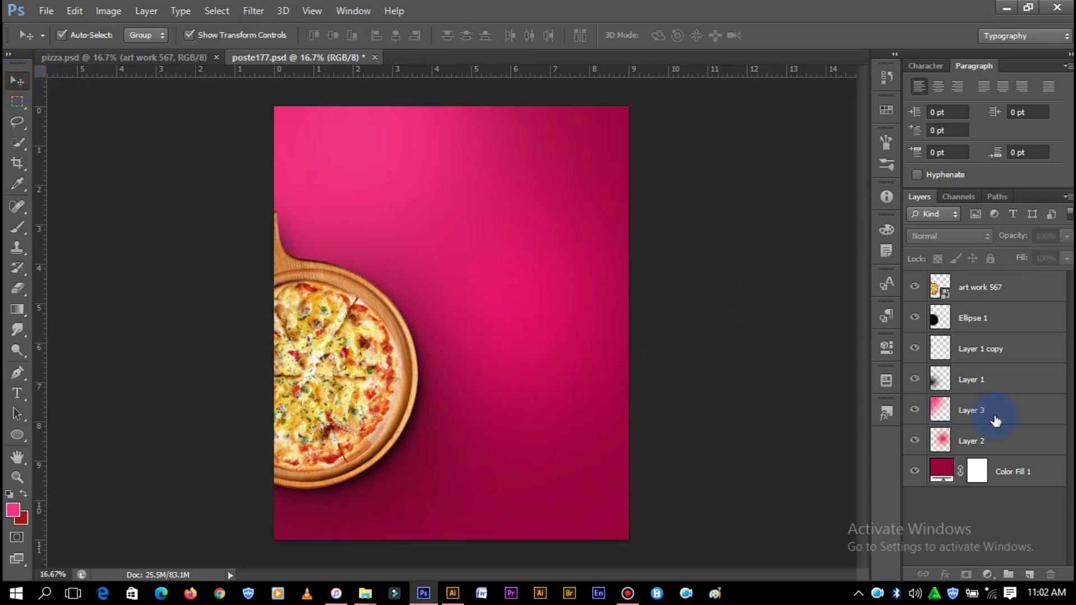
{"action": "mouse_move", "coordinate": [1010, 473]}
{"action": "left_mouse_down"}
{"action": "mouse_move", "coordinate": [1001, 396]}
{"action": "mouse_move", "coordinate": [995, 479]}
{"action": "left_mouse_up"}
- Change the Color Fill 1 copy fill colour to black
{"action": "left_click", "coordinate": [954, 463]}
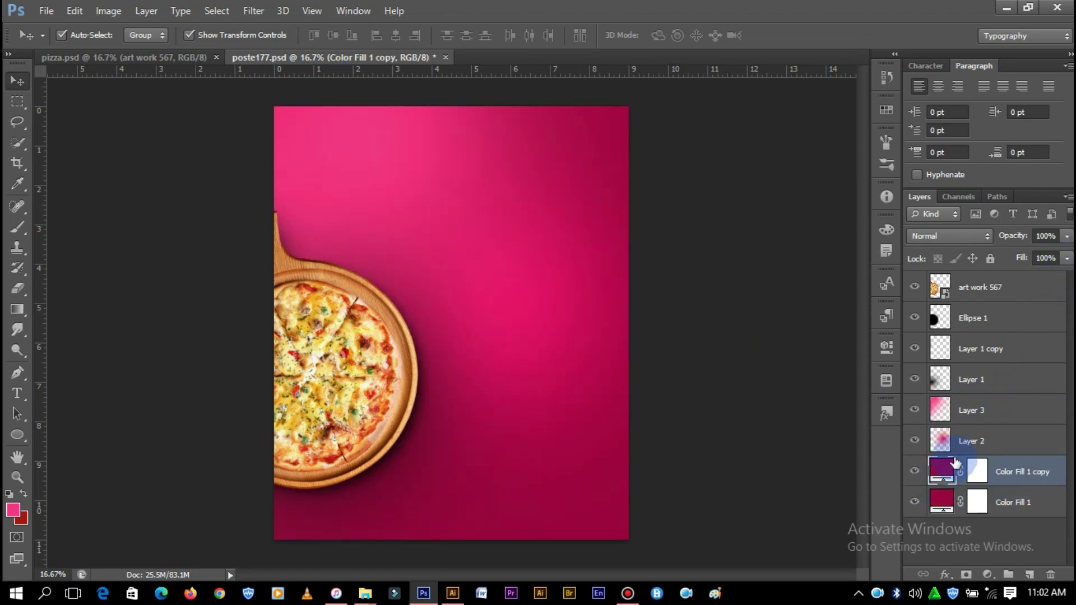
{"action": "double_click", "coordinate": [948, 469]}
{"action": "left_click_drag", "start_coordinate": [723, 322], "coordinate": [618, 507]}
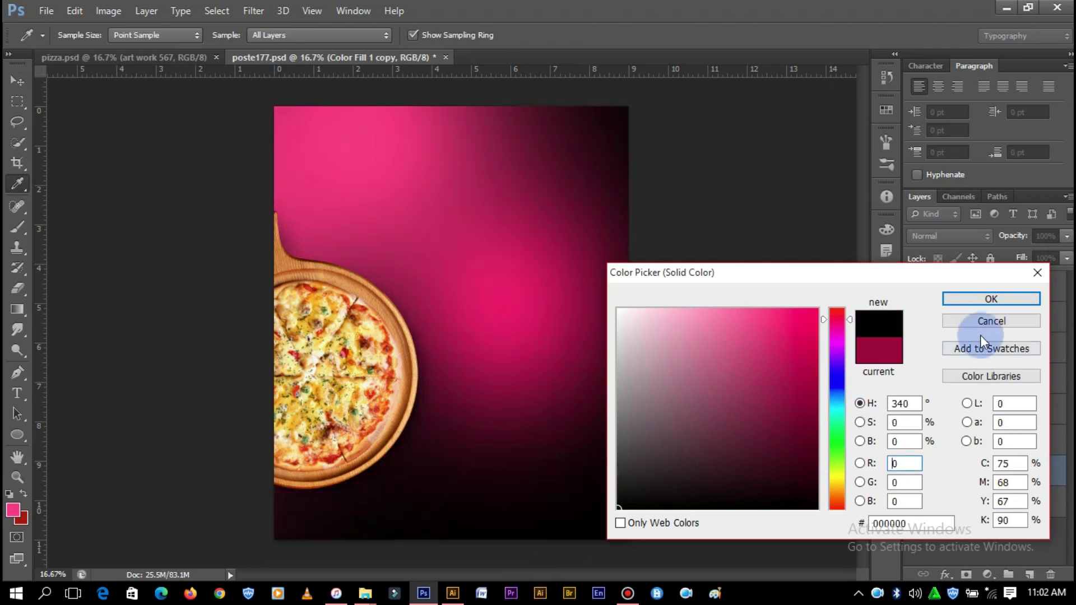
{"action": "left_click", "coordinate": [992, 303]}
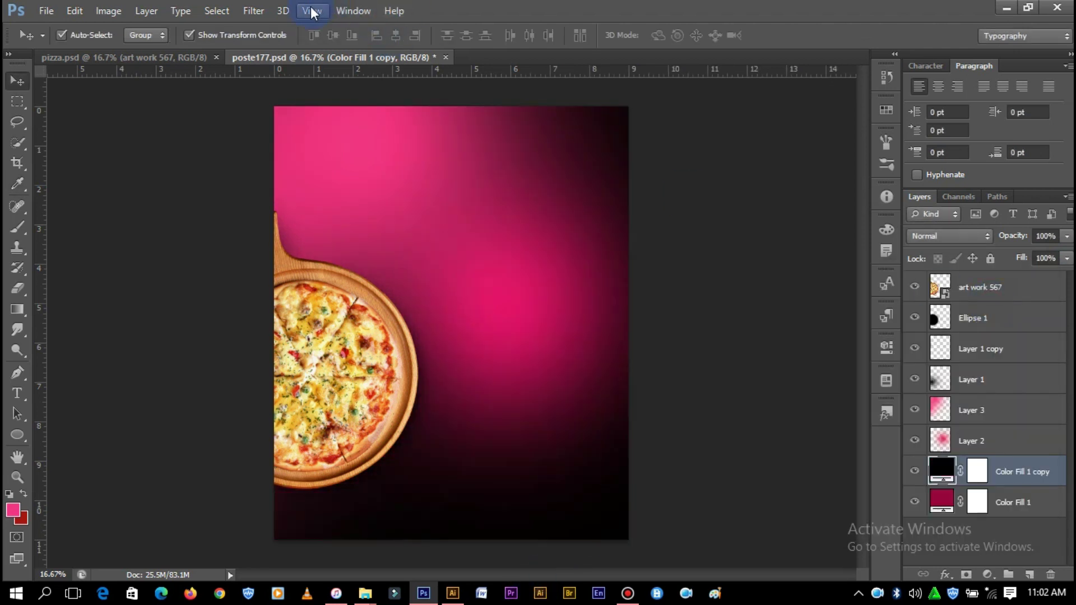
- Rasterize the layer and apply Add Noise at about 343%
{"action": "left_click", "coordinate": [255, 10]}
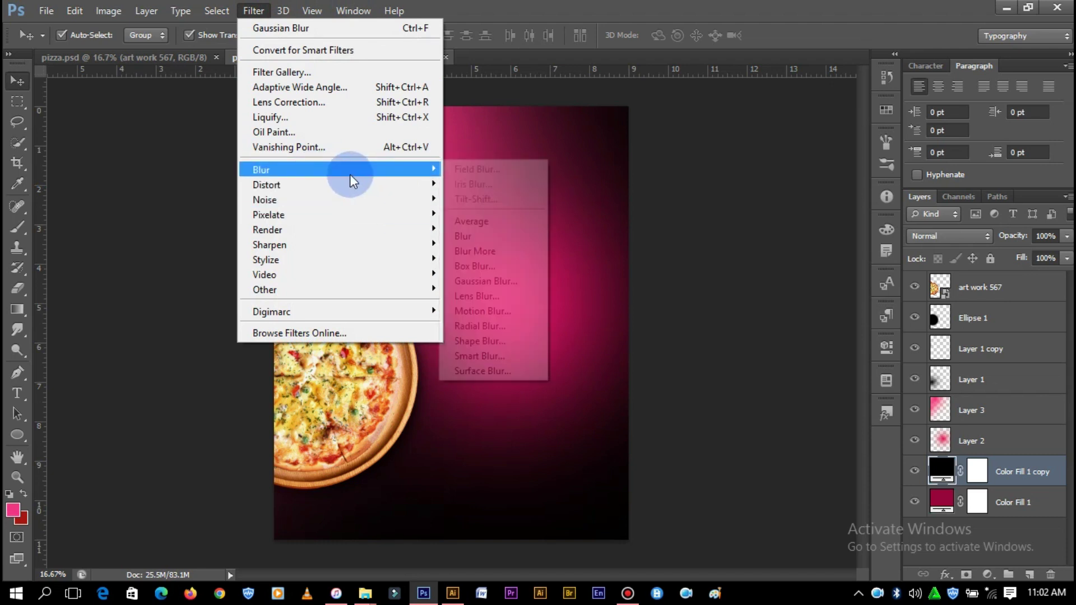
{"action": "mouse_move", "coordinate": [264, 199]}
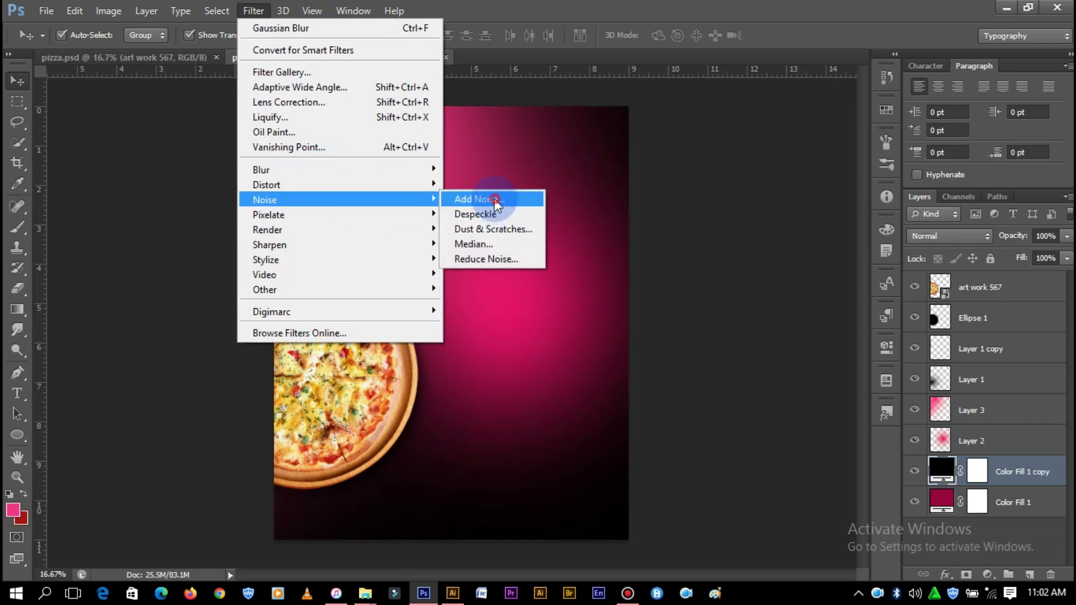
{"action": "left_click", "coordinate": [491, 200]}
{"action": "left_click", "coordinate": [501, 242]}
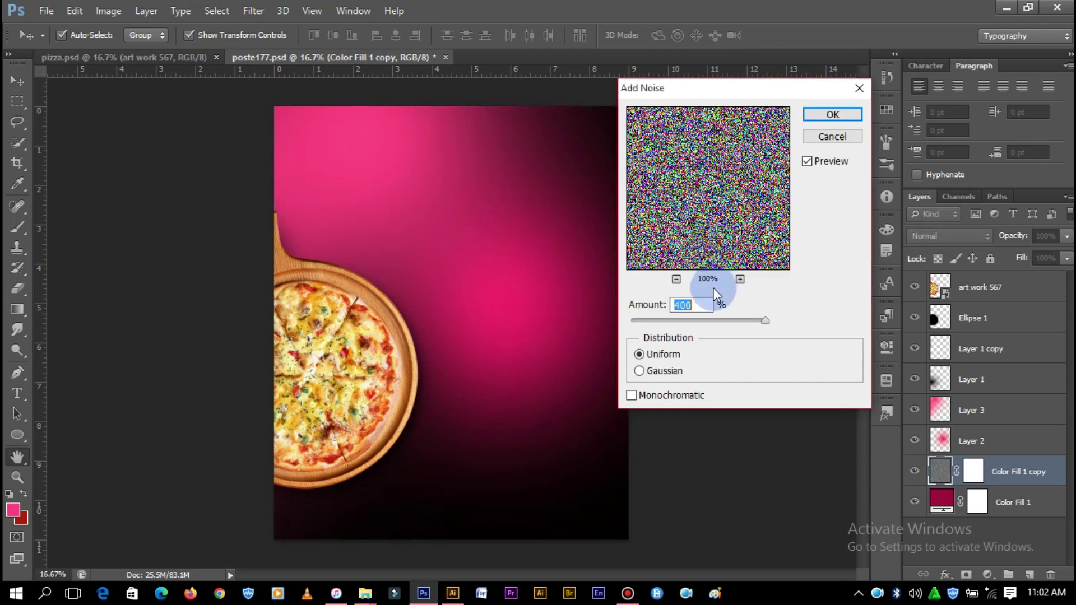
{"action": "left_click_drag", "start_coordinate": [724, 322], "coordinate": [747, 321]}
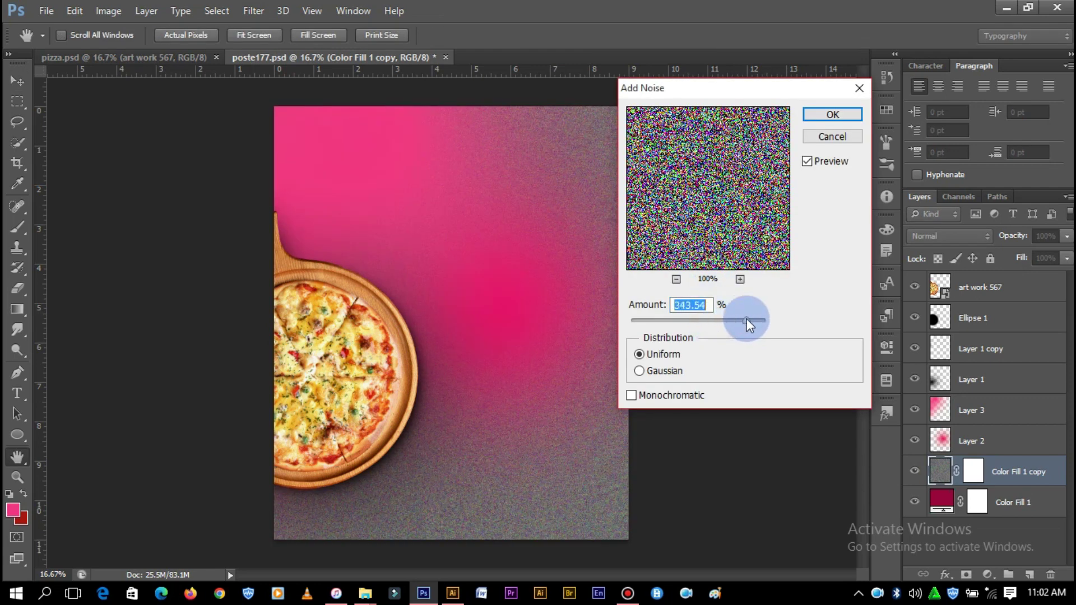
{"action": "left_click", "coordinate": [833, 115]}
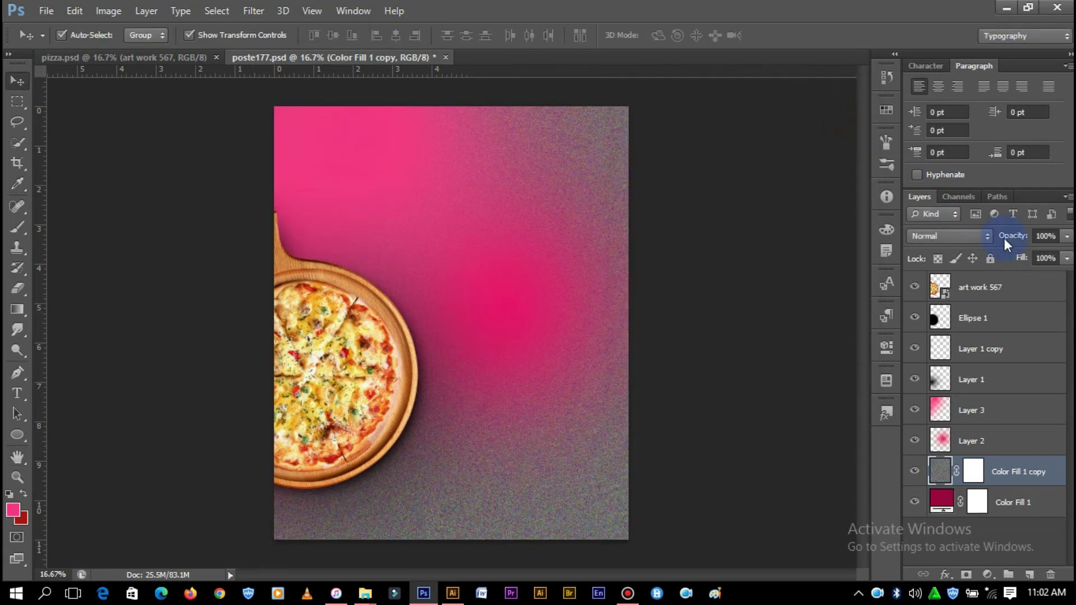
- Blend the noise layer as Overlay with Fill around 62%
{"action": "left_click", "coordinate": [967, 235]}
{"action": "left_click", "coordinate": [931, 199]}
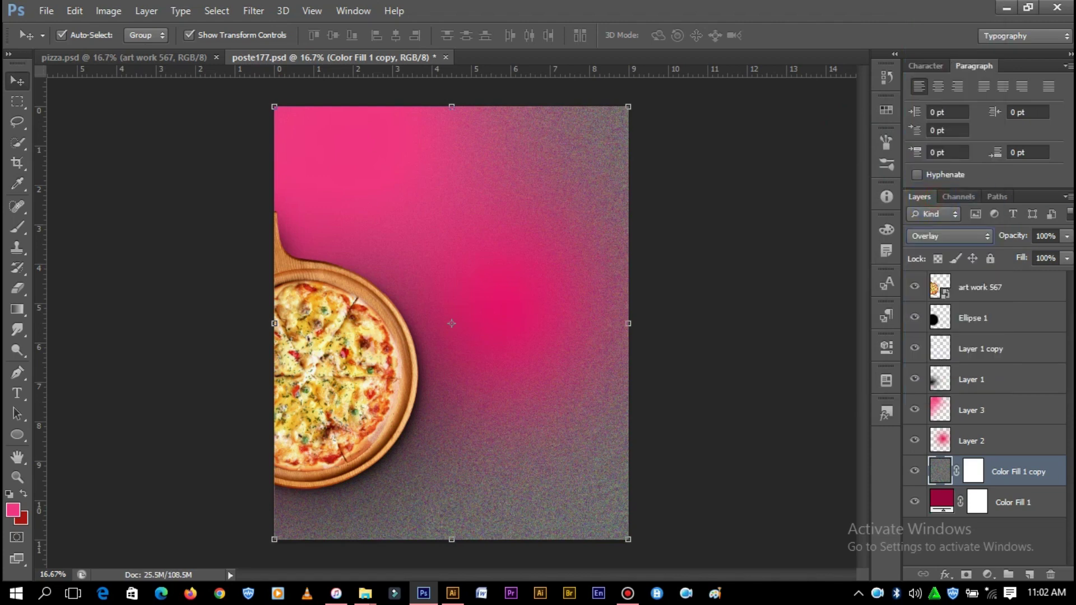
{"action": "left_click", "coordinate": [1066, 258]}
{"action": "left_click_drag", "start_coordinate": [1066, 274], "coordinate": [1021, 275]}
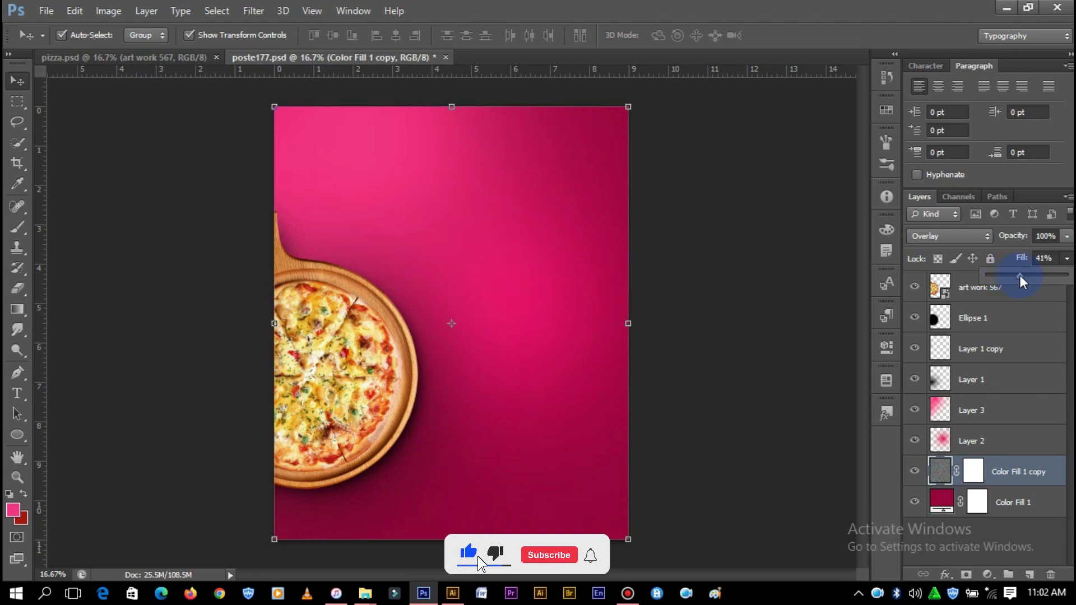
{"action": "left_click_drag", "start_coordinate": [1034, 274], "coordinate": [1038, 274]}
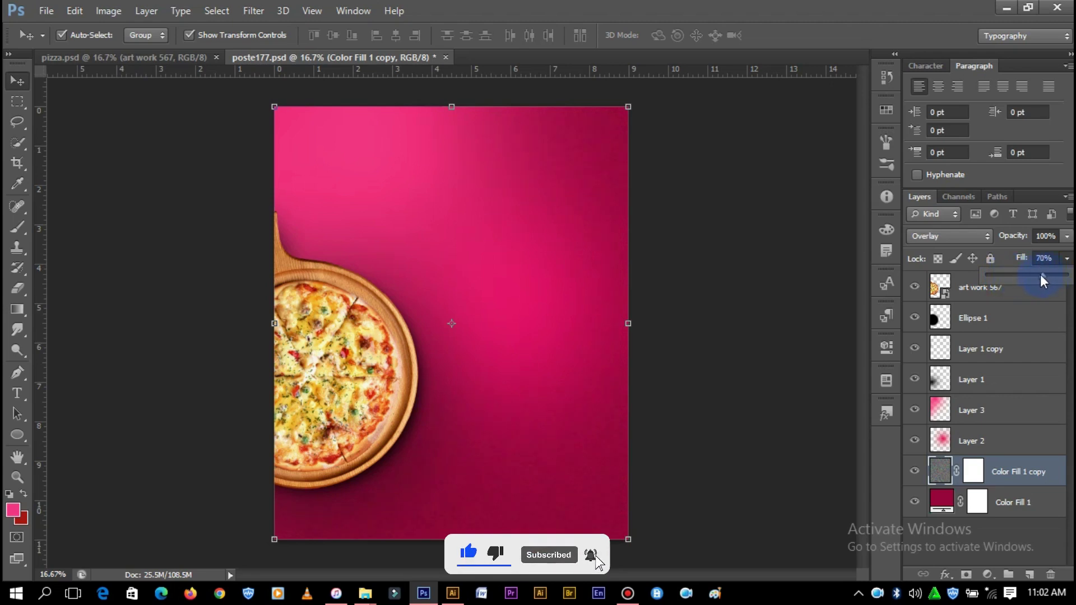
{"action": "left_click", "coordinate": [821, 342]}
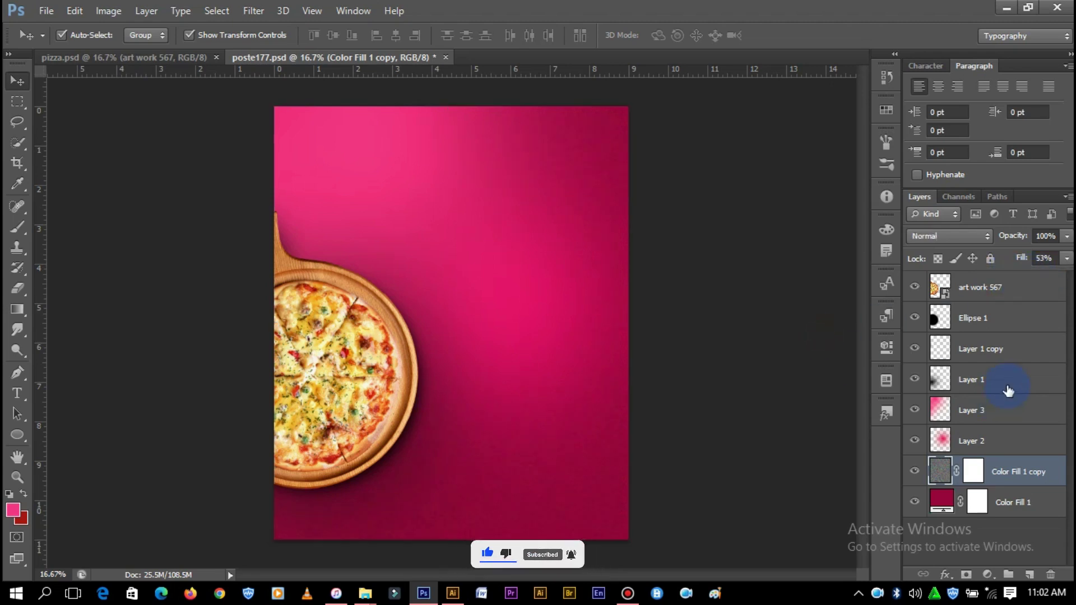
- Set Layer 1 to Overlay and add a Normal-mode copy beneath Ellipse 1
{"action": "left_click", "coordinate": [989, 379]}
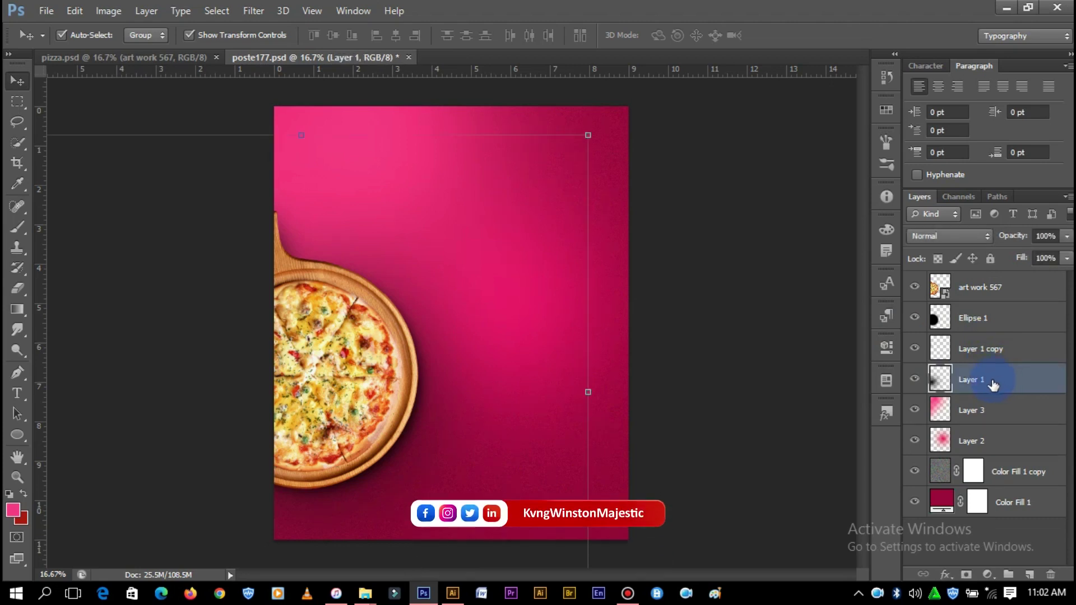
{"action": "left_click", "coordinate": [945, 236]}
{"action": "left_click", "coordinate": [928, 197]}
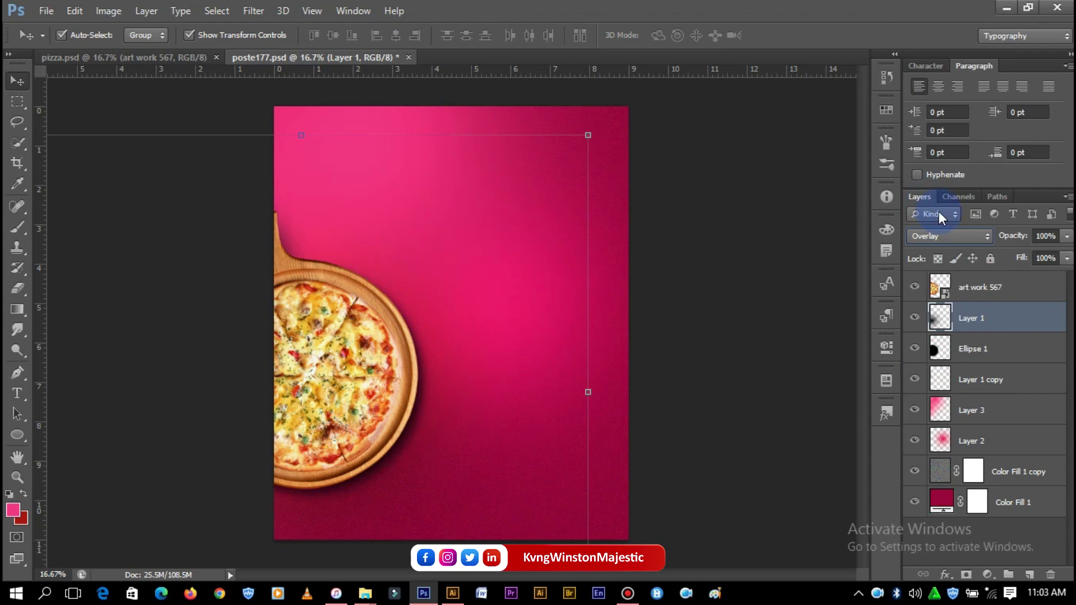
{"action": "left_click_drag", "start_coordinate": [974, 322], "coordinate": [977, 364]}
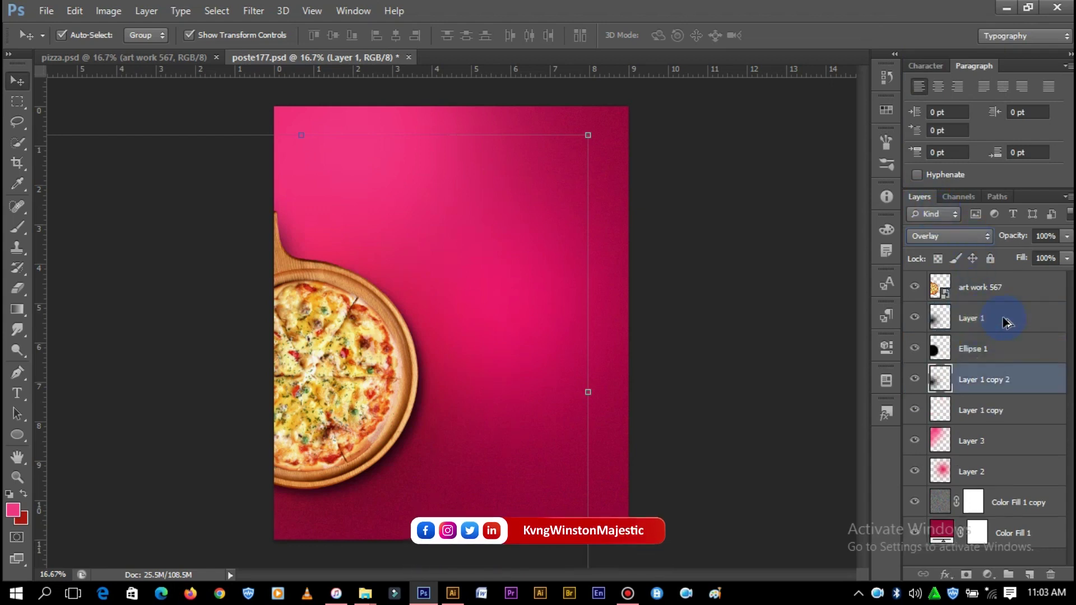
{"action": "left_click", "coordinate": [950, 236]}
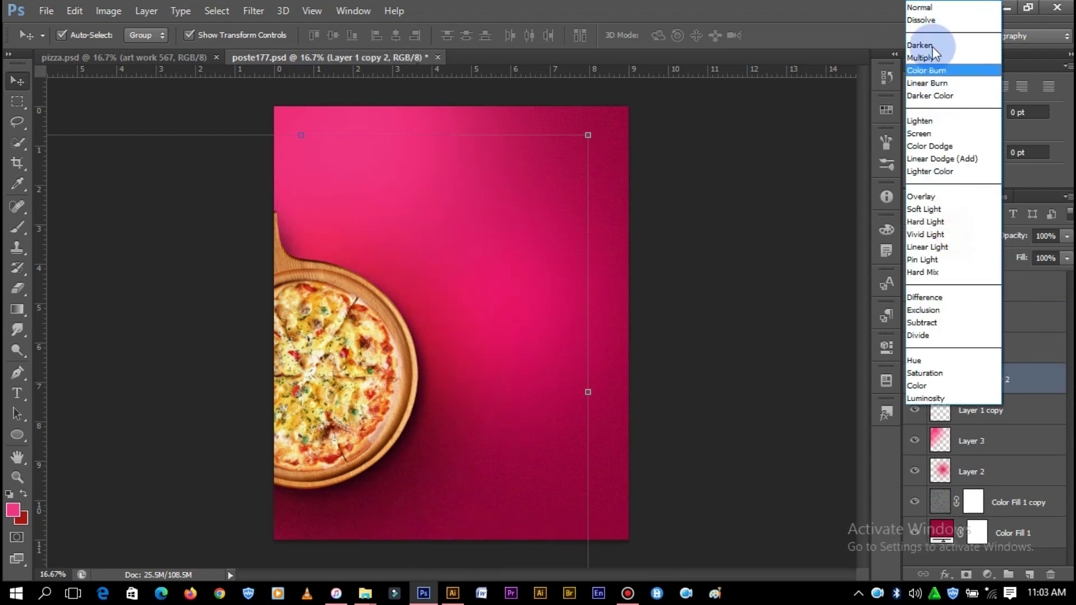
{"action": "left_click", "coordinate": [928, 8]}
{"action": "left_click", "coordinate": [1066, 260]}
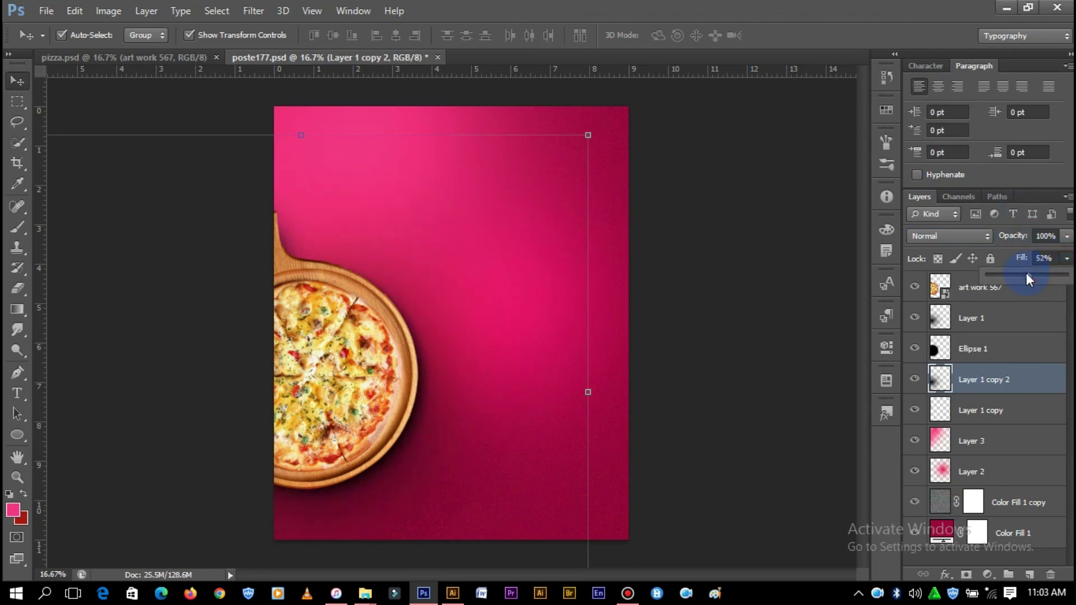
- Lower Ellipse 1's Fill to about 21%
{"action": "left_click", "coordinate": [978, 350]}
{"action": "left_click", "coordinate": [1065, 260]}
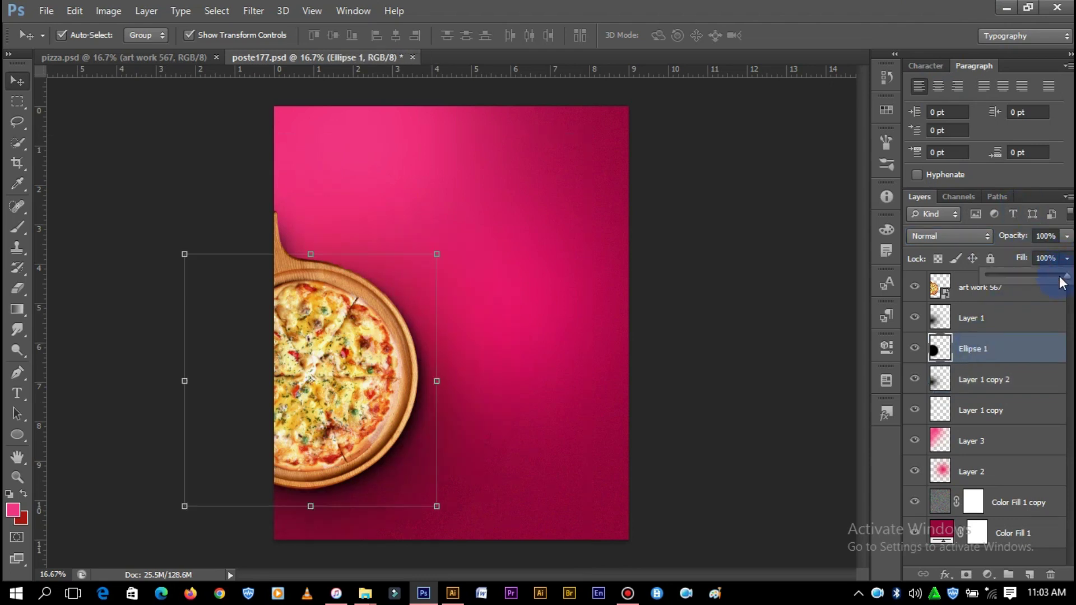
{"action": "left_click_drag", "start_coordinate": [1025, 277], "coordinate": [1010, 277]}
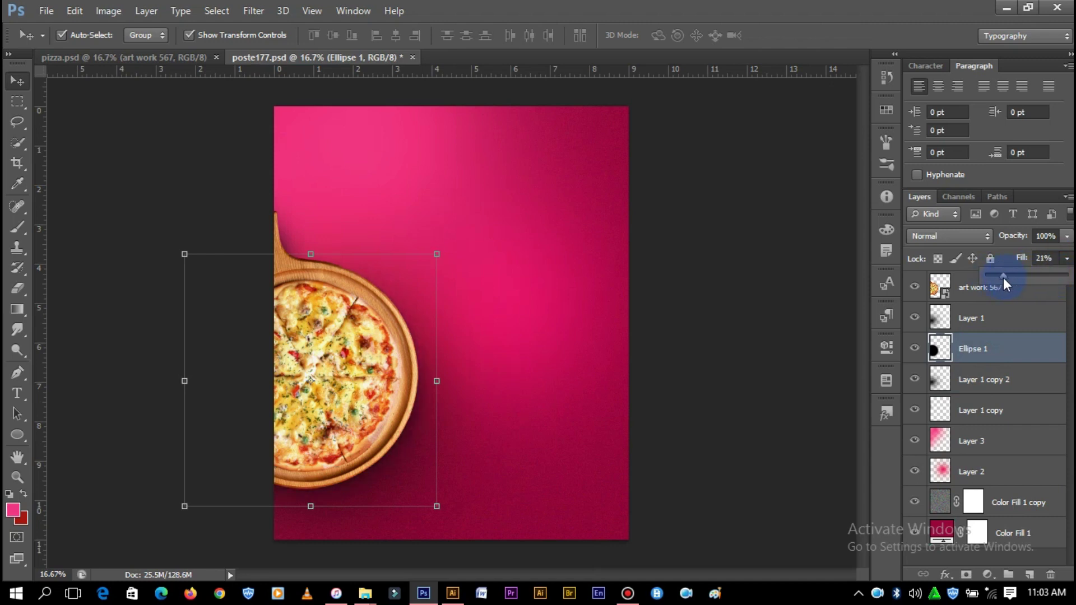
{"action": "left_click", "coordinate": [733, 270]}
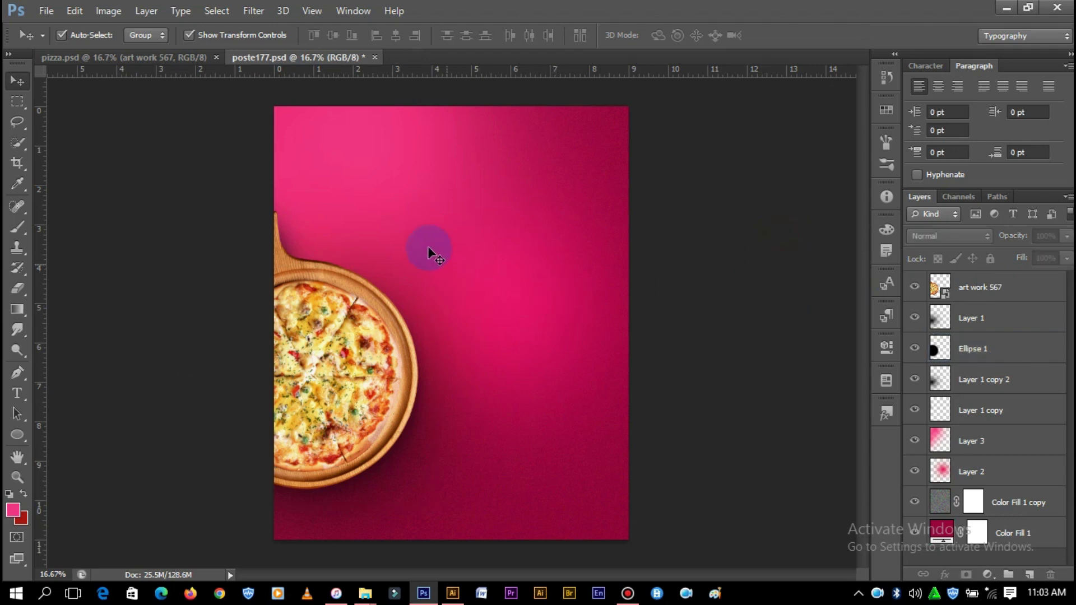
- Lower Layer 3's Fill to about 63% to dim the pink glow
{"action": "left_click", "coordinate": [406, 218]}
{"action": "left_click", "coordinate": [1064, 259]}
{"action": "left_click_drag", "start_coordinate": [1041, 274], "coordinate": [1021, 277]}
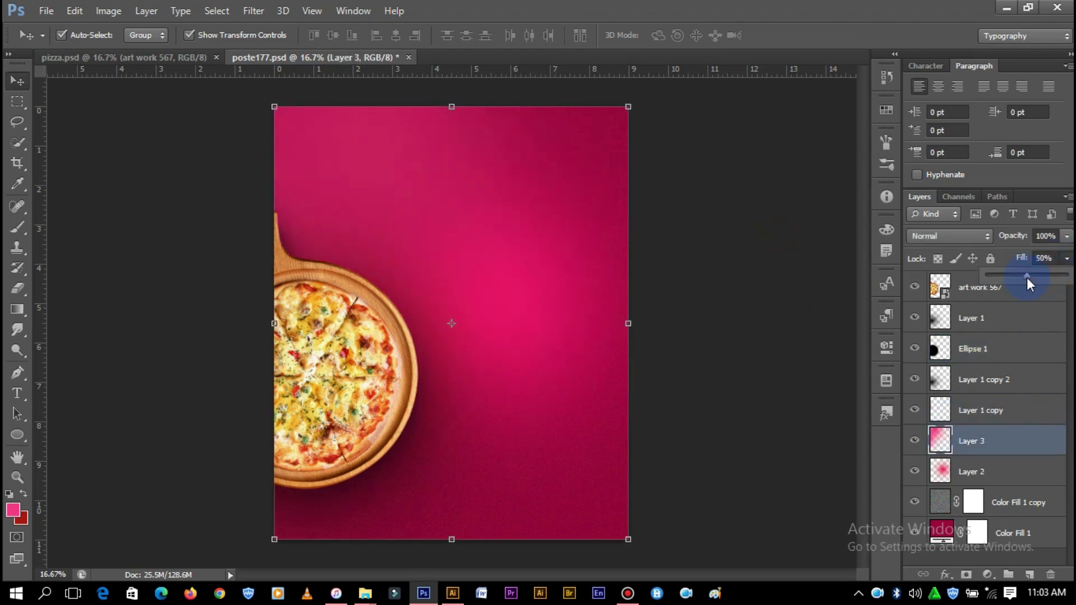
{"action": "left_click", "coordinate": [759, 179]}
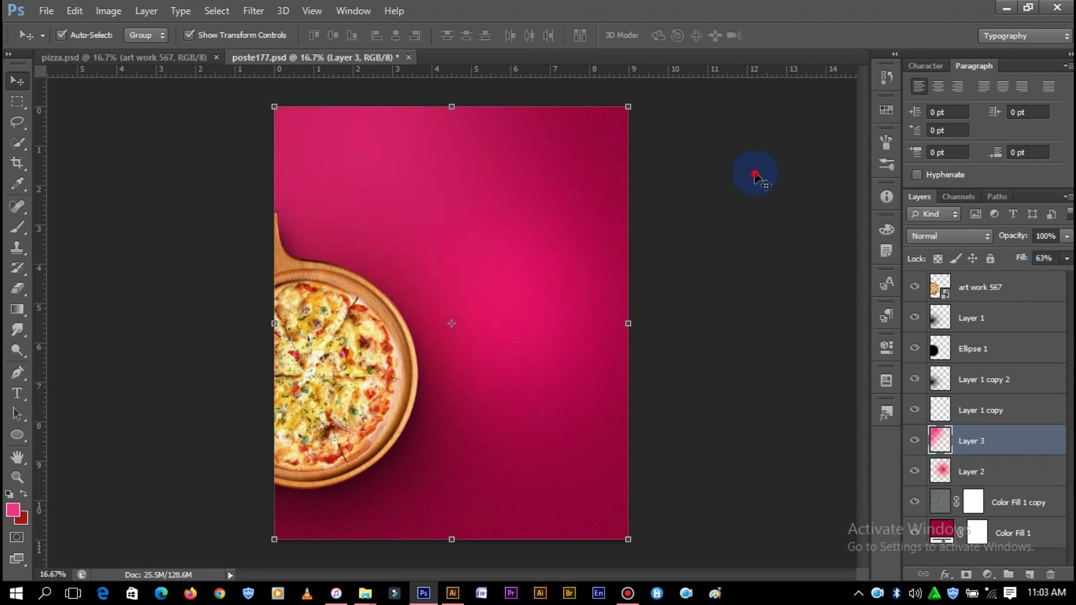
{"action": "left_click", "coordinate": [348, 336]}
{"action": "left_click", "coordinate": [690, 304]}
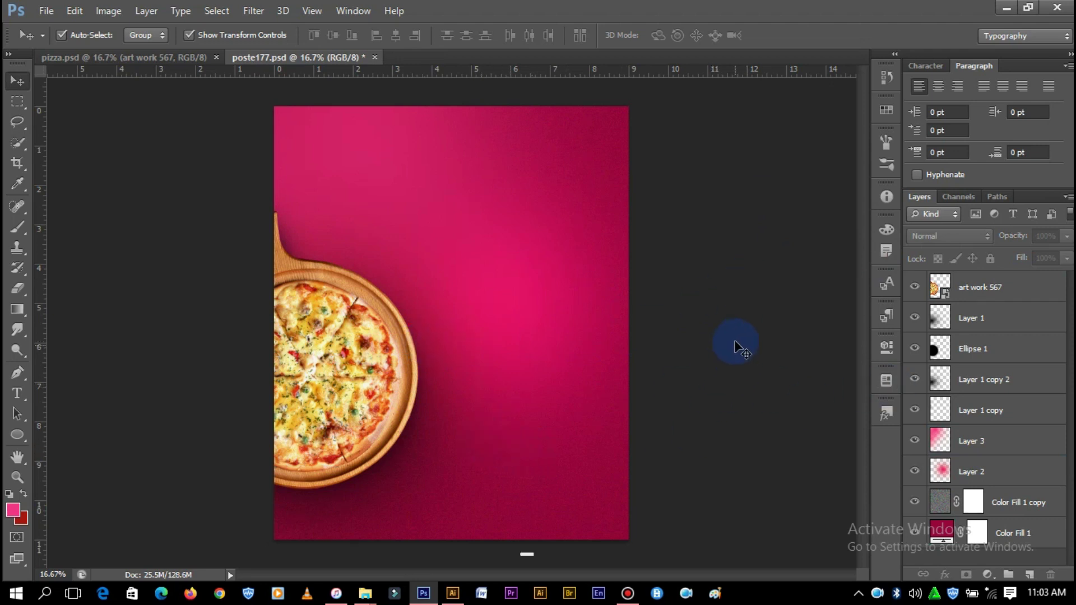
- Pick the Ellipse Tool and try outline colour and size settings without drawing
{"action": "left_click", "coordinate": [17, 436]}
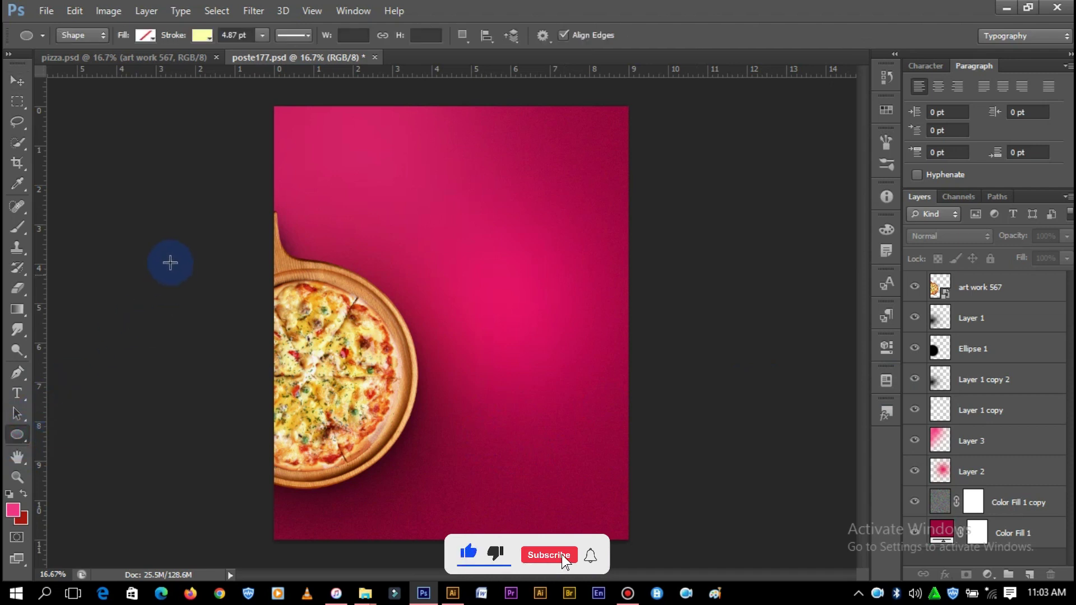
{"action": "left_click", "coordinate": [389, 198]}
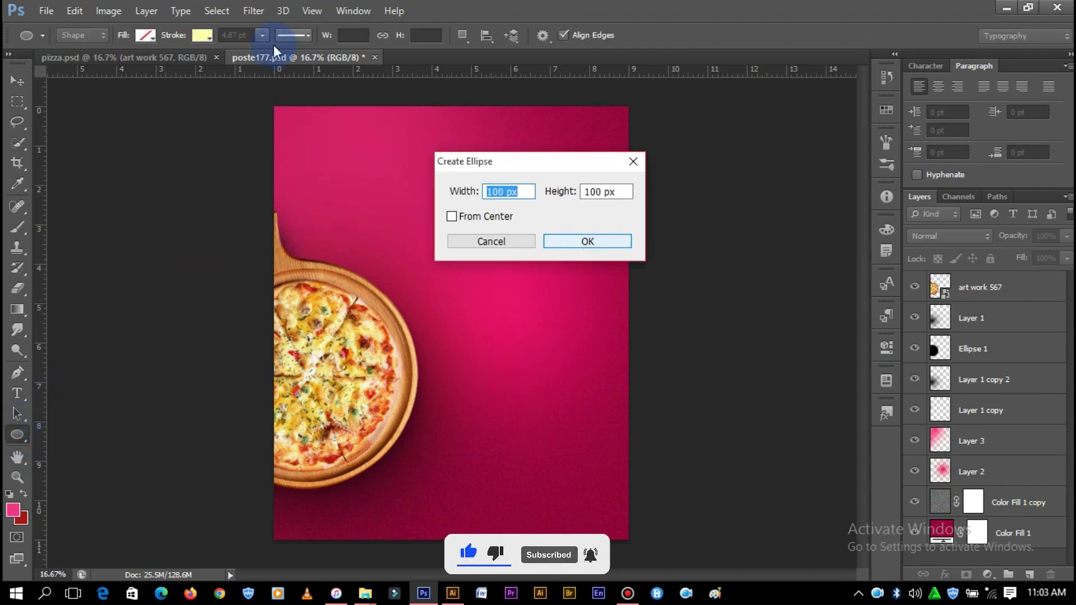
{"action": "key", "text": "Escape"}
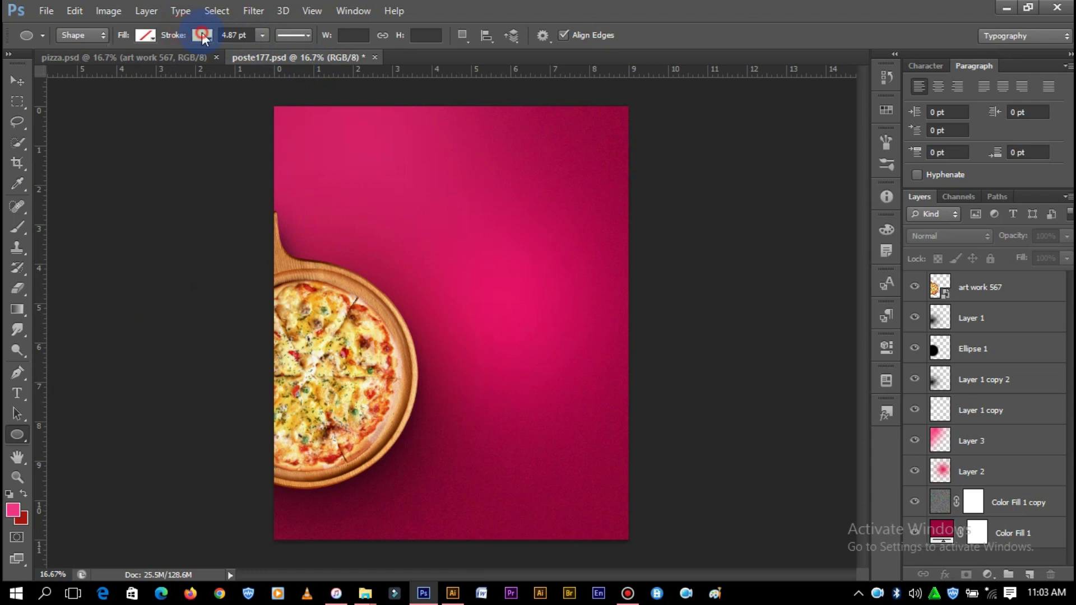
{"action": "left_click", "coordinate": [202, 37]}
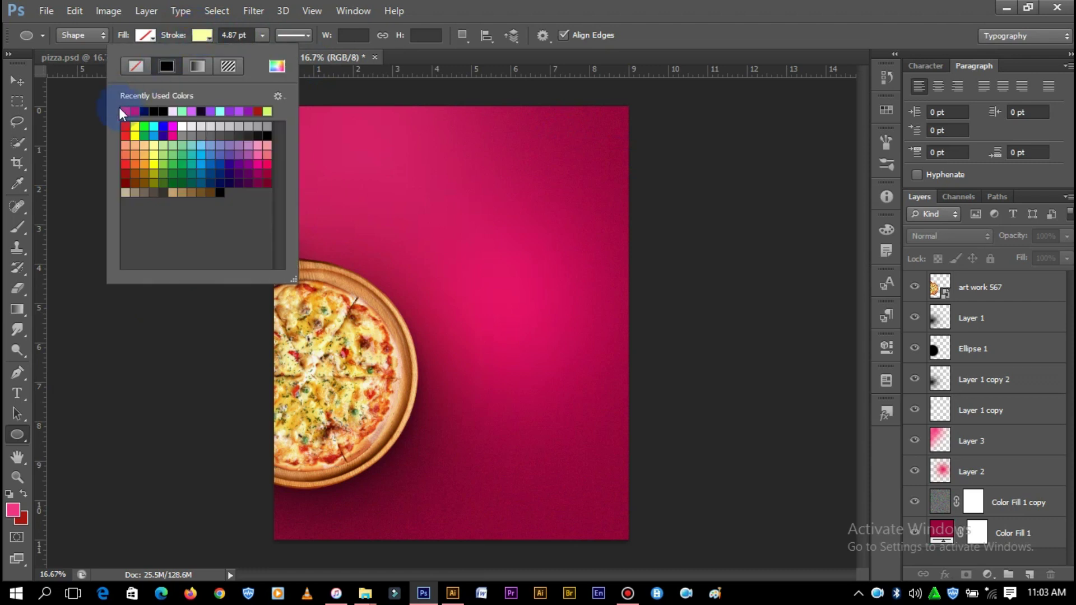
{"action": "left_click", "coordinate": [198, 110]}
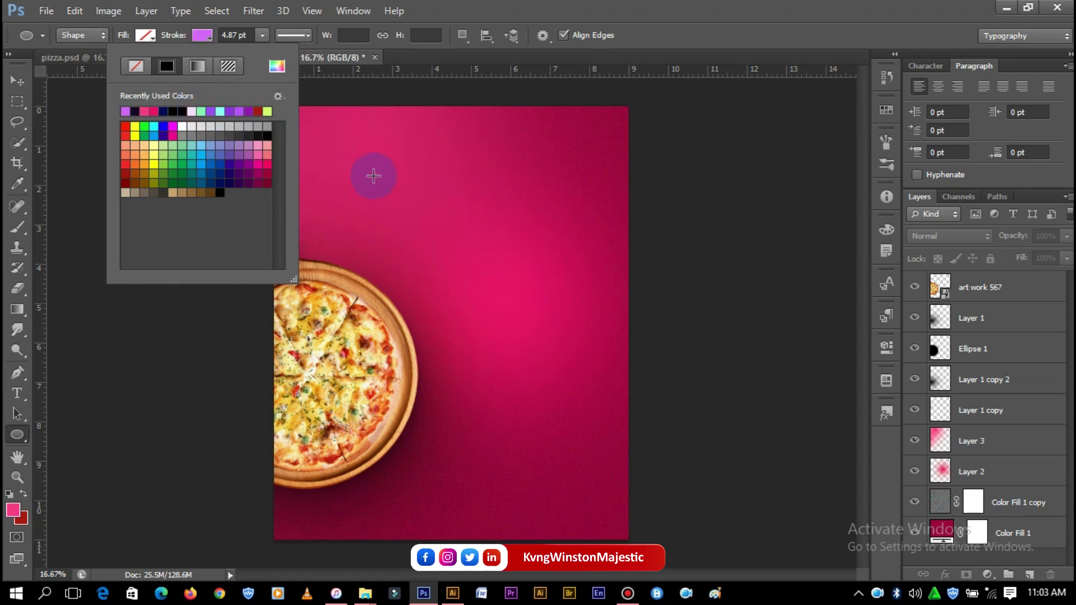
{"action": "left_click", "coordinate": [373, 176]}
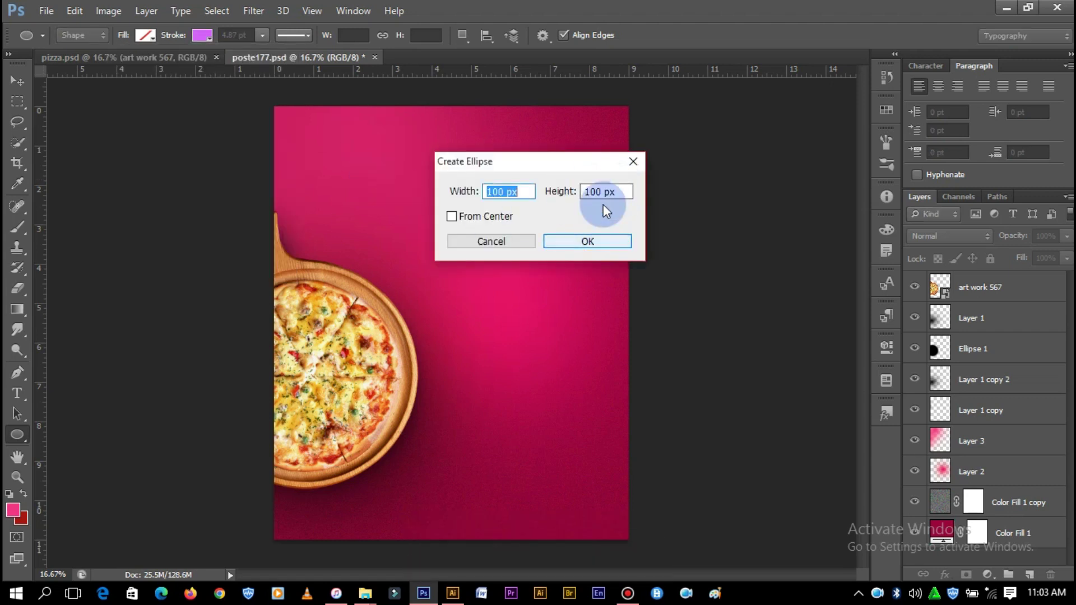
{"action": "left_click", "coordinate": [634, 163]}
- Set no stroke and purple fill, then create a 100×100 px circle
{"action": "left_click", "coordinate": [195, 34]}
{"action": "left_click", "coordinate": [136, 65]}
{"action": "left_click", "coordinate": [151, 37]}
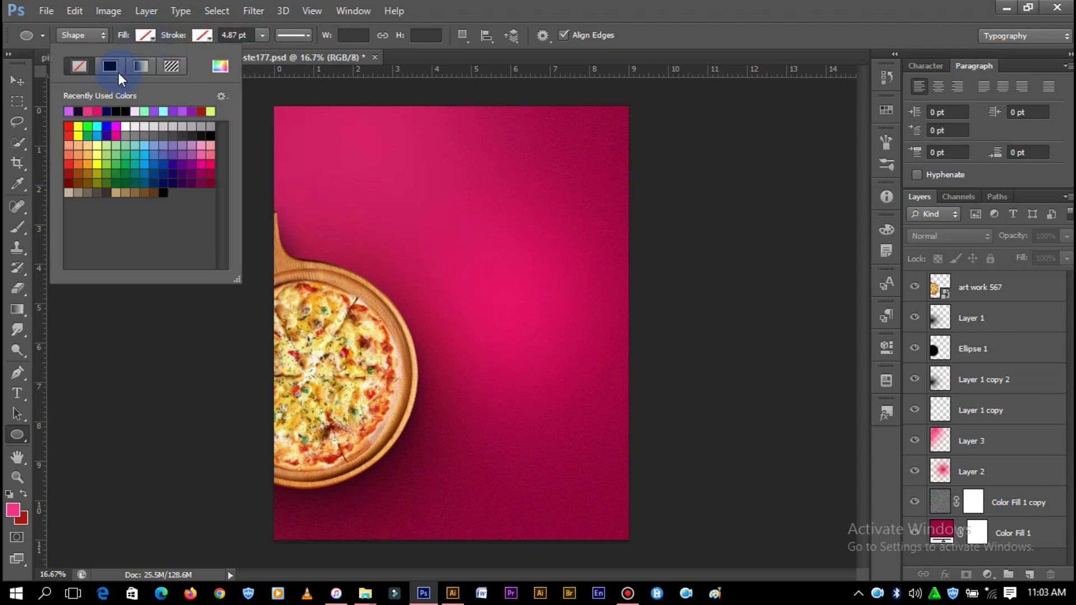
{"action": "double_click", "coordinate": [69, 111]}
{"action": "left_click", "coordinate": [476, 185]}
{"action": "left_click", "coordinate": [577, 240]}
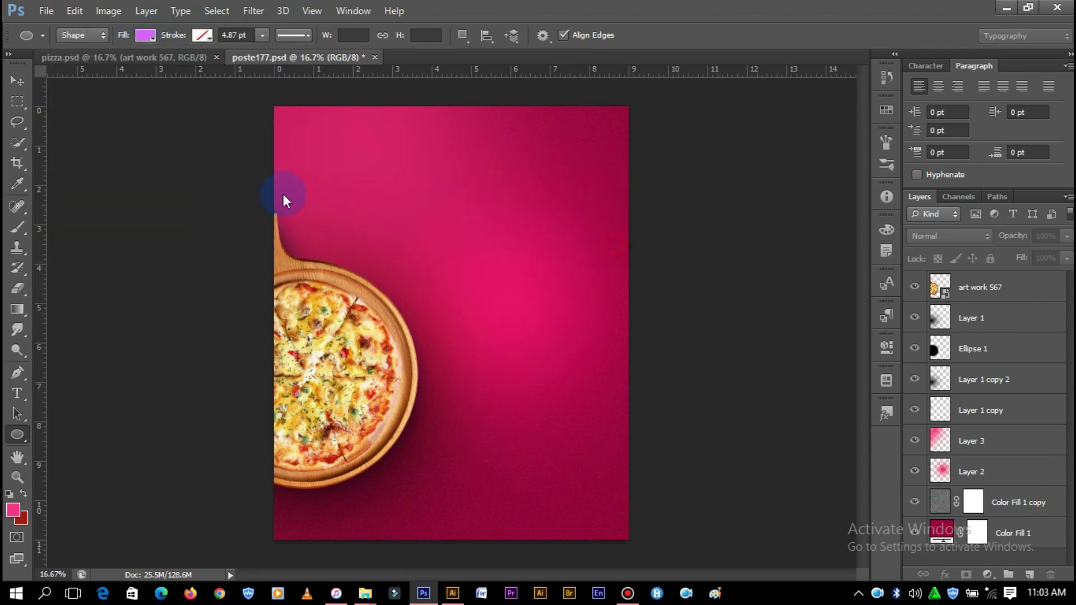
{"action": "left_click", "coordinate": [26, 86]}
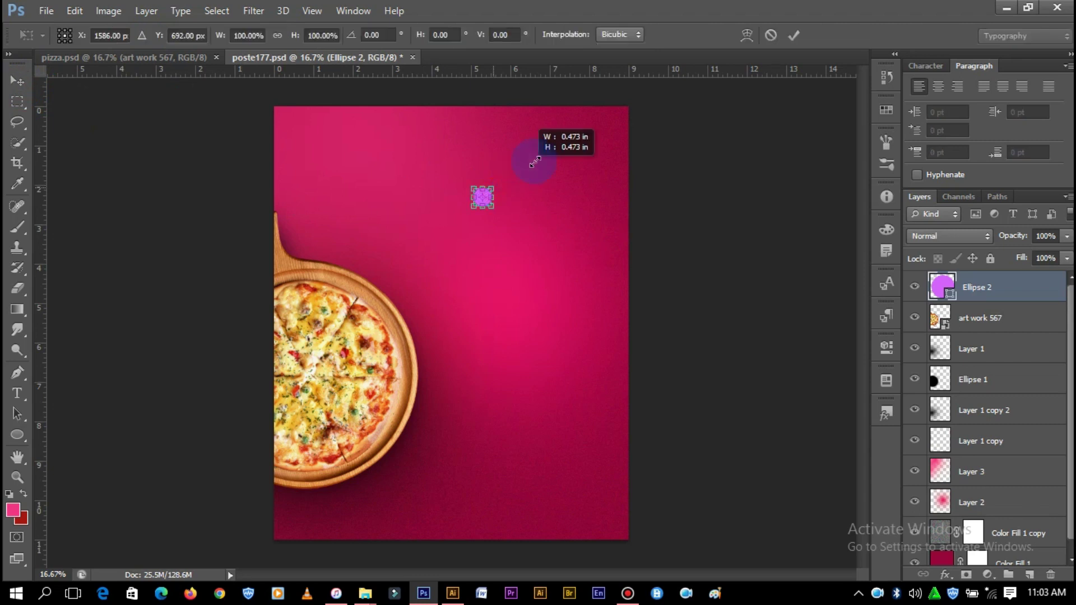
- Scale the purple circle up and move it onto the pizza's lower left
{"action": "left_click_drag", "start_coordinate": [494, 187], "coordinate": [568, 112]}
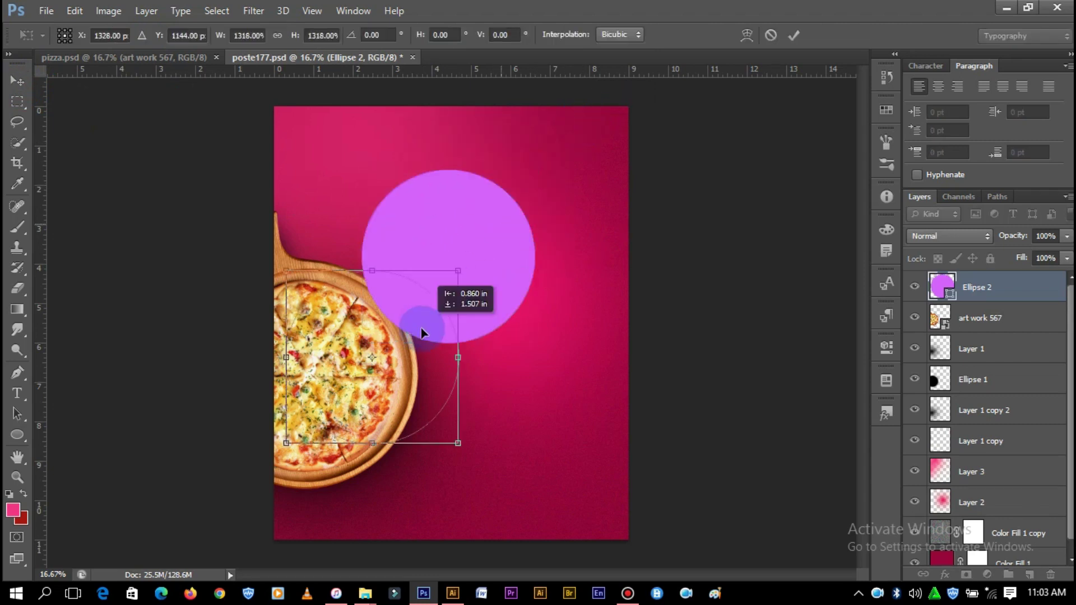
{"action": "left_click_drag", "start_coordinate": [535, 167], "coordinate": [384, 349]}
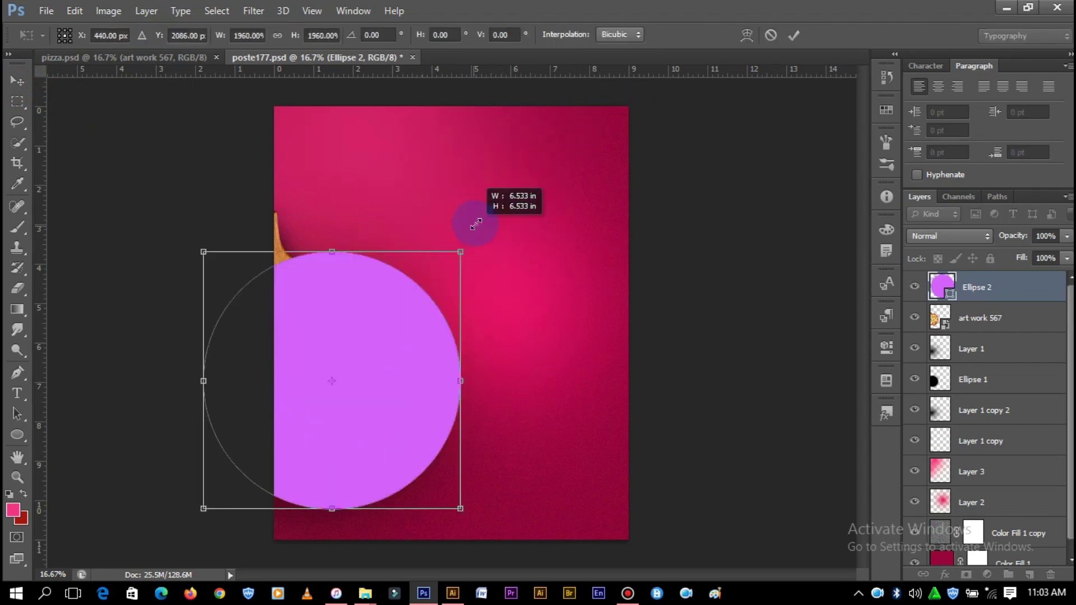
{"action": "left_click_drag", "start_coordinate": [415, 292], "coordinate": [481, 230]}
{"action": "left_click_drag", "start_coordinate": [419, 321], "coordinate": [394, 303]}
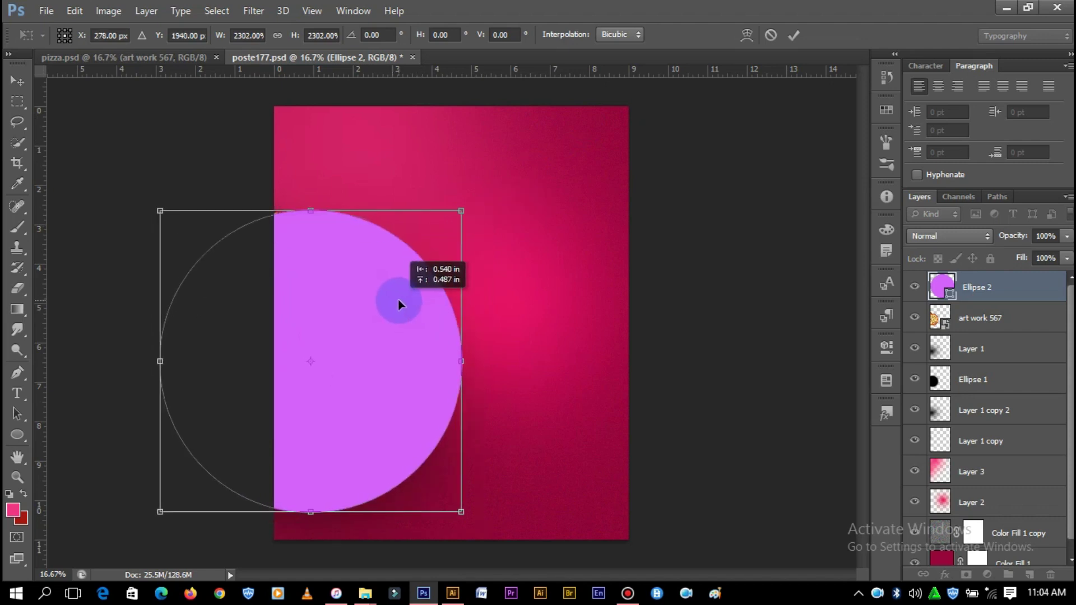
{"action": "left_click_drag", "start_coordinate": [456, 212], "coordinate": [443, 229]}
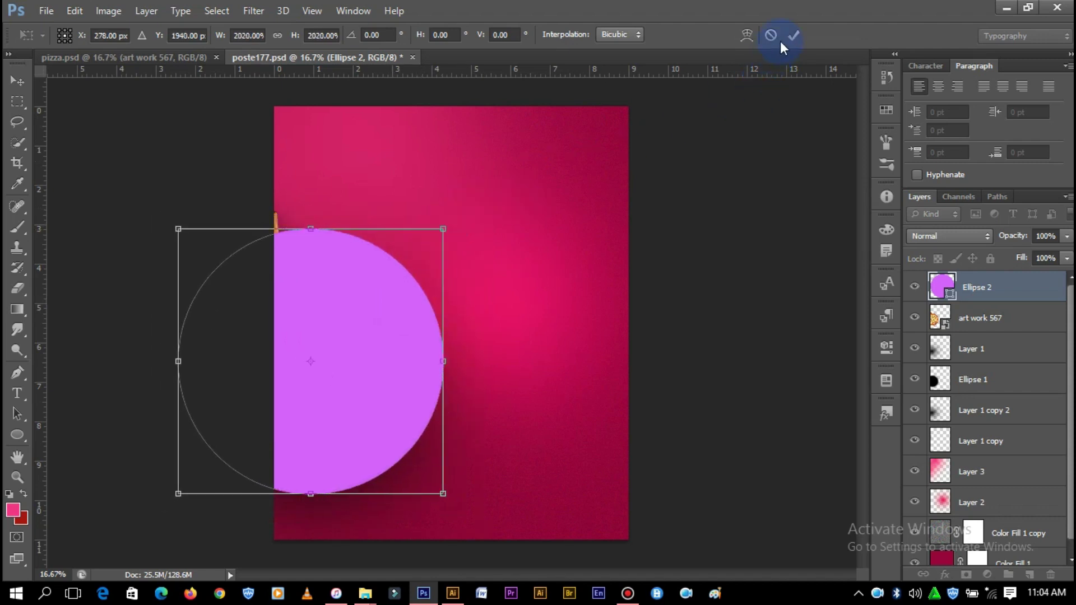
- Squash the circle into an oval, rotate it to about 40° and apply
{"action": "mouse_move", "coordinate": [319, 233]}
{"action": "left_mouse_down"}
{"action": "mouse_move", "coordinate": [300, 222]}
{"action": "mouse_move", "coordinate": [307, 306]}
{"action": "left_mouse_up"}
{"action": "left_click_drag", "start_coordinate": [488, 233], "coordinate": [451, 187]}
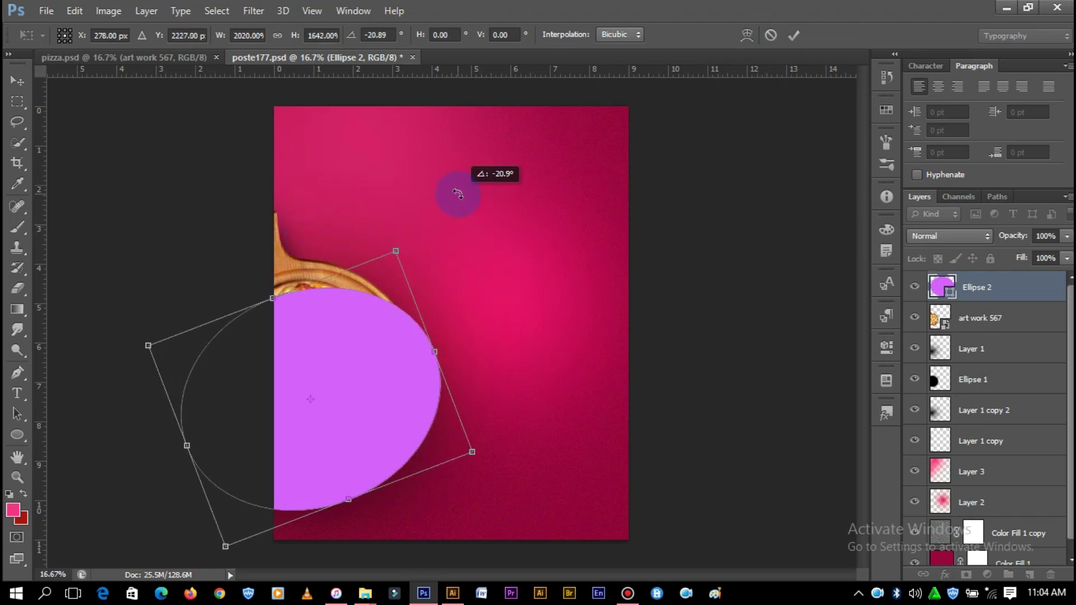
{"action": "left_click_drag", "start_coordinate": [392, 306], "coordinate": [380, 365]}
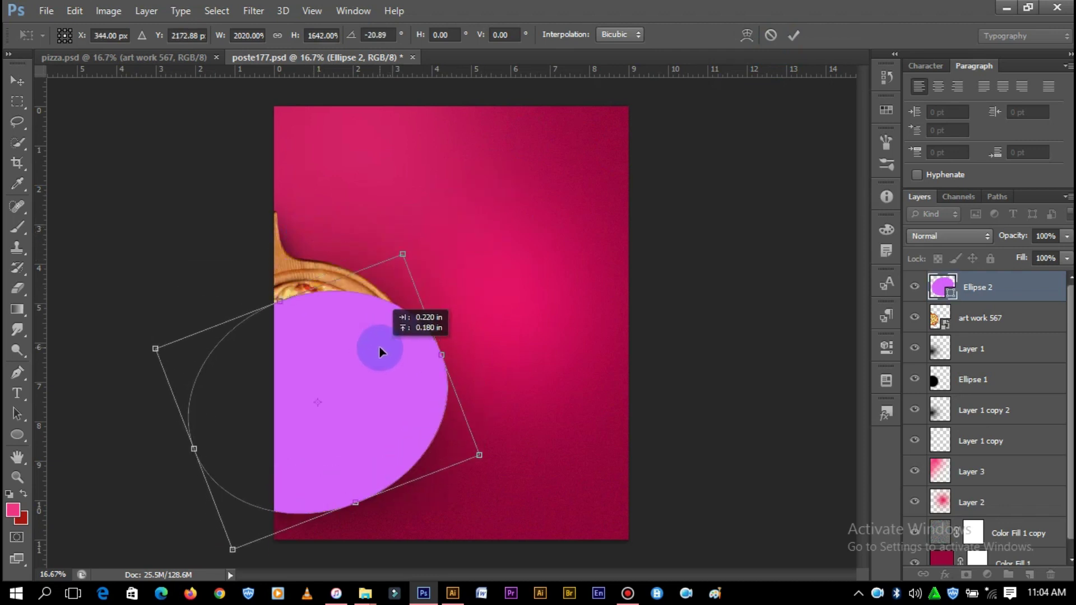
{"action": "left_click_drag", "start_coordinate": [455, 332], "coordinate": [455, 457]}
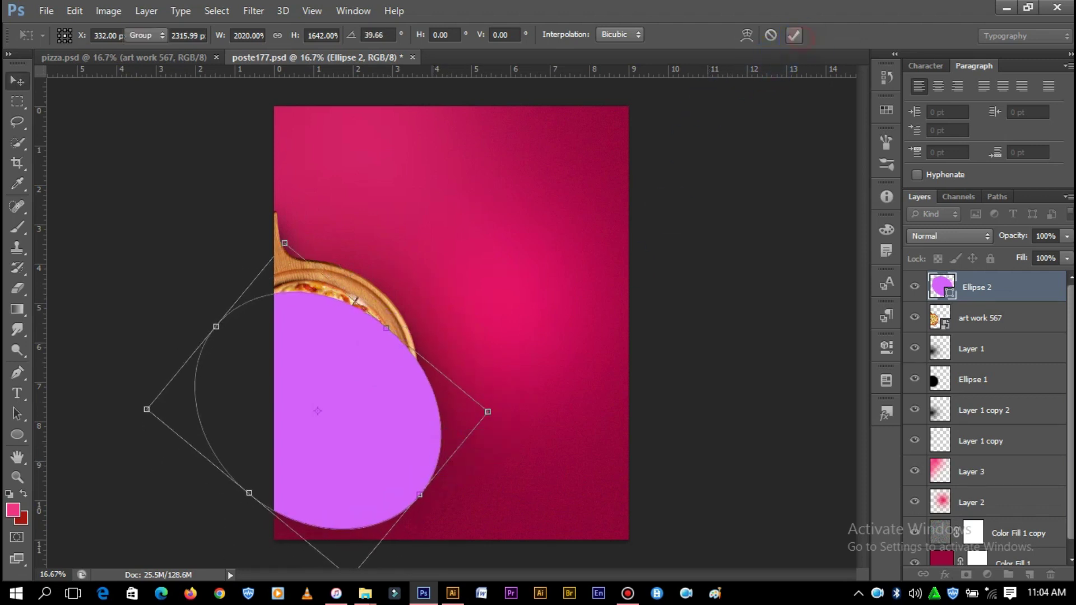
{"action": "key", "text": "Return"}
- Move Ellipse 2 beneath the pizza layers and reselect it
{"action": "mouse_move", "coordinate": [1041, 289]}
{"action": "left_mouse_down"}
{"action": "mouse_move", "coordinate": [1009, 386]}
{"action": "mouse_move", "coordinate": [970, 418]}
{"action": "left_mouse_up"}
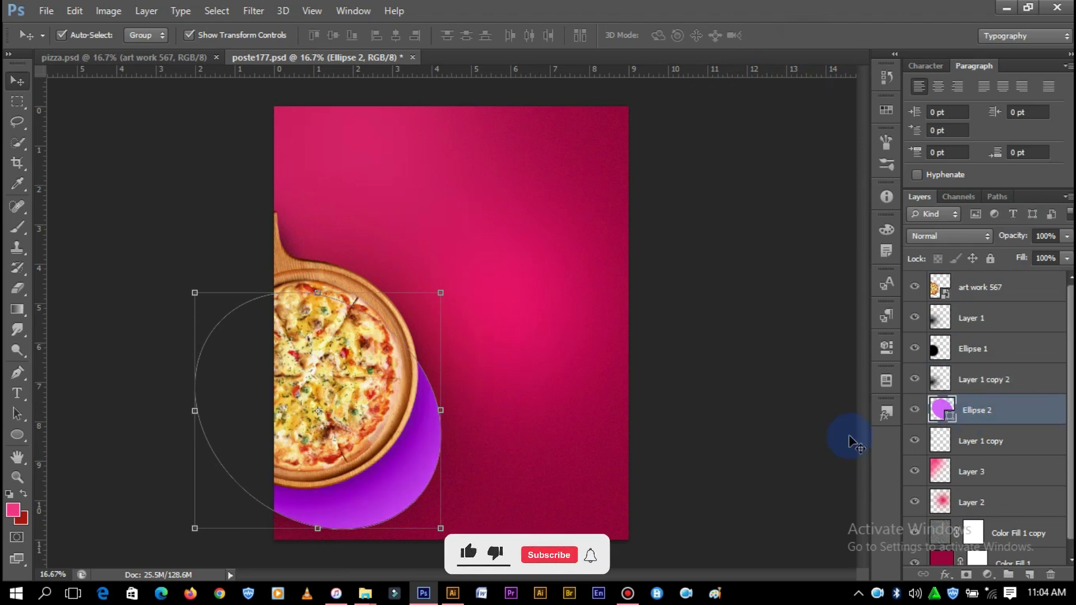
{"action": "left_click", "coordinate": [512, 432]}
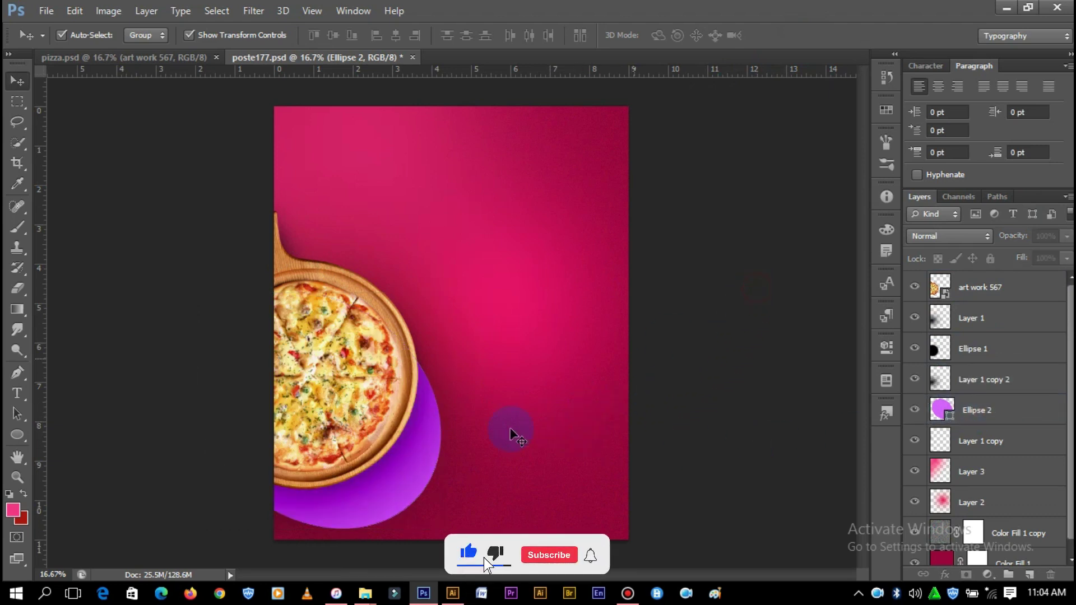
{"action": "left_click", "coordinate": [408, 480]}
{"action": "left_click", "coordinate": [743, 413]}
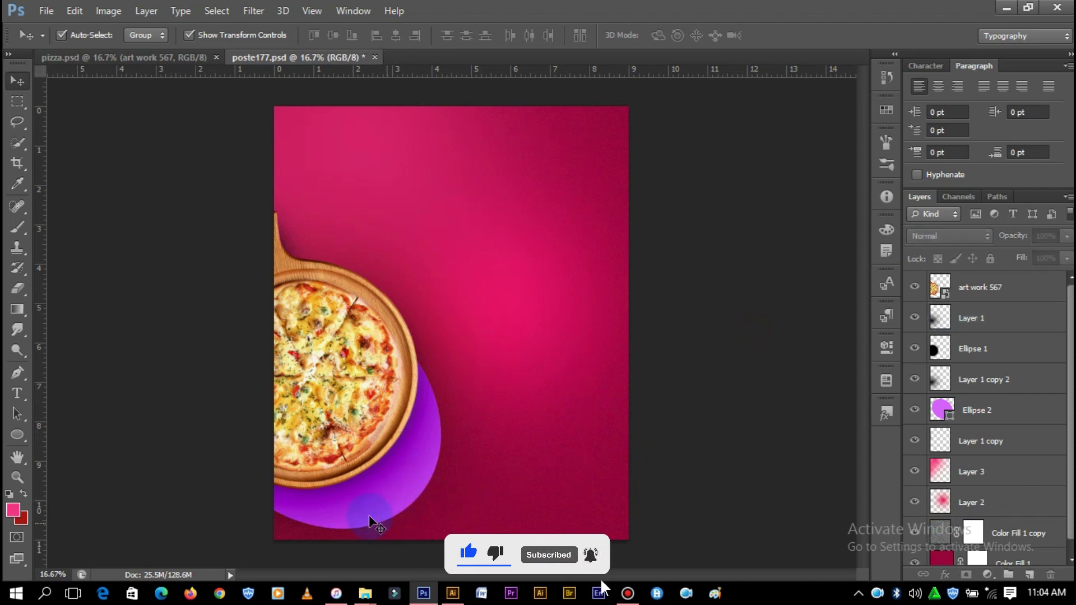
{"action": "left_click", "coordinate": [386, 516]}
{"action": "left_click", "coordinate": [738, 386]}
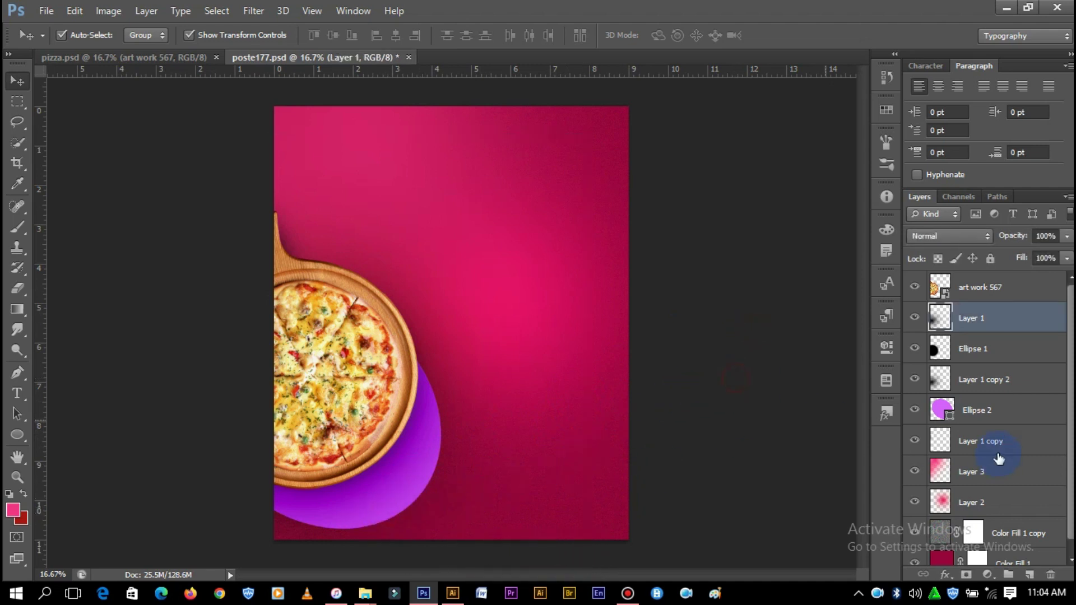
{"action": "left_click", "coordinate": [962, 411]}
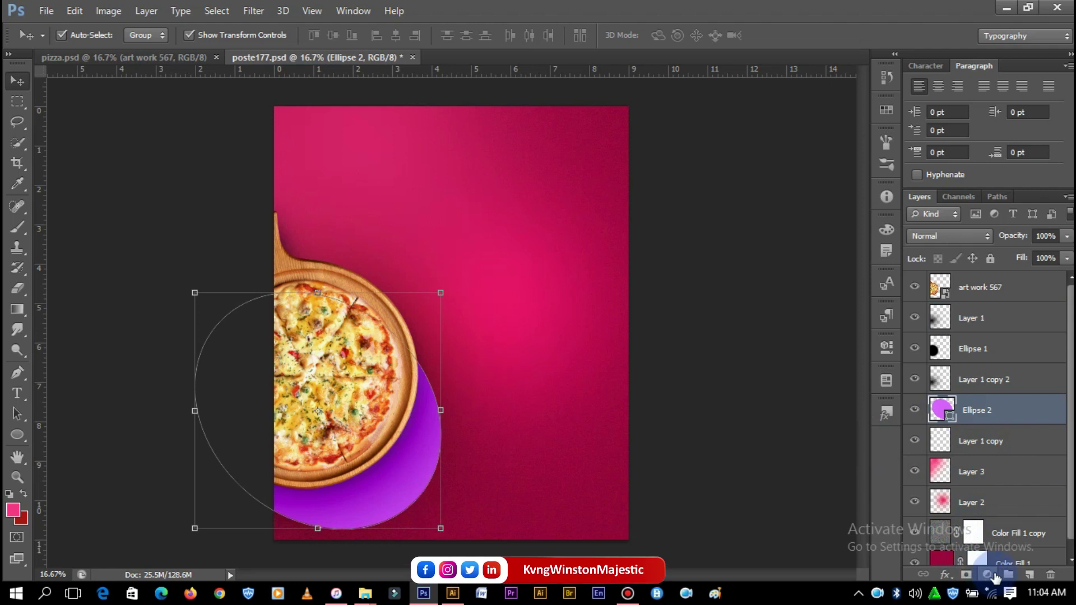
{"action": "left_click", "coordinate": [990, 574]}
{"action": "left_click", "coordinate": [945, 575]}
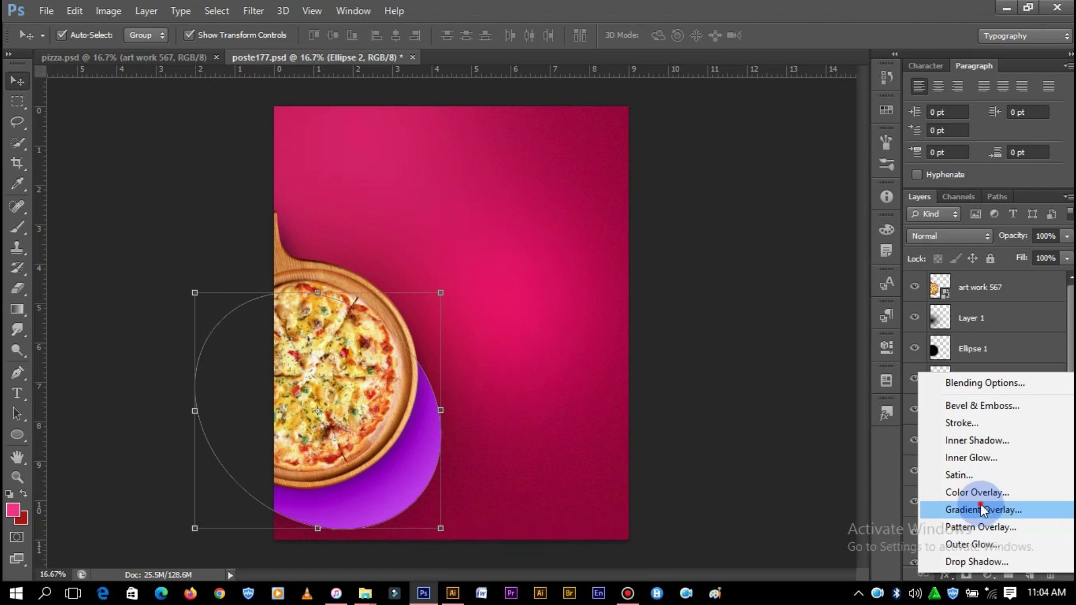
- Add a Gradient Overlay to the oval and sample purple for the left stop
{"action": "left_click", "coordinate": [983, 510]}
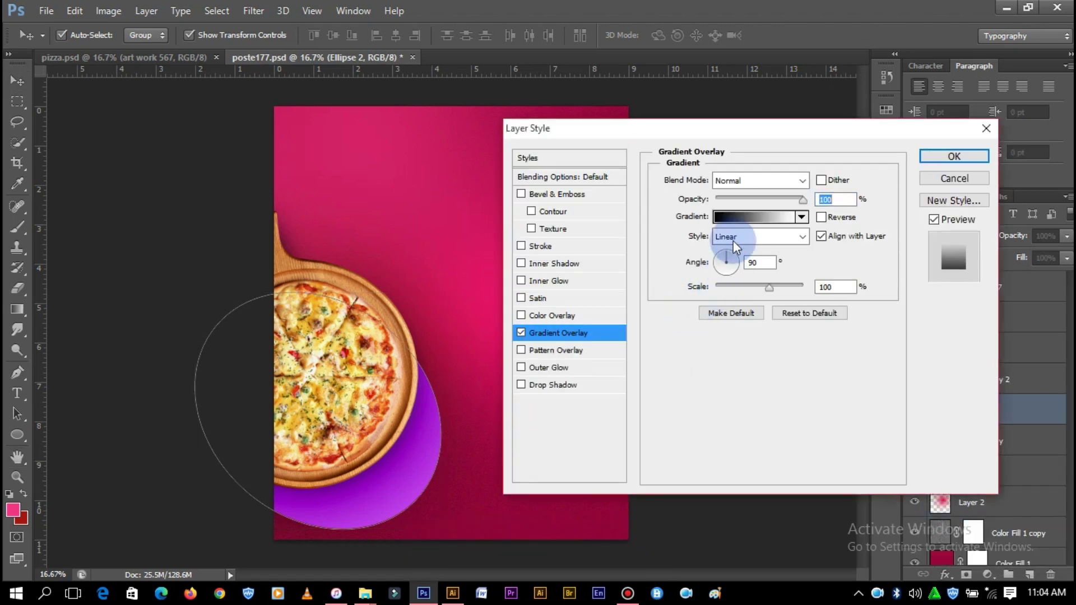
{"action": "left_click", "coordinate": [745, 217]}
{"action": "scroll", "coordinate": [777, 211], "scroll_direction": "down", "scroll_amount": 1}
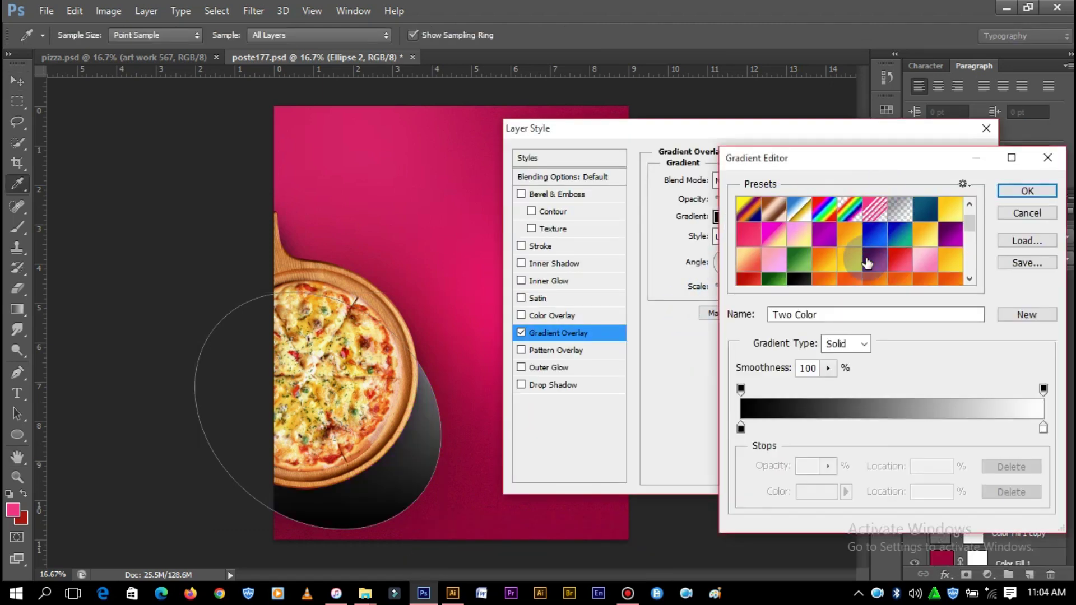
{"action": "left_click", "coordinate": [741, 428]}
{"action": "left_click", "coordinate": [403, 496]}
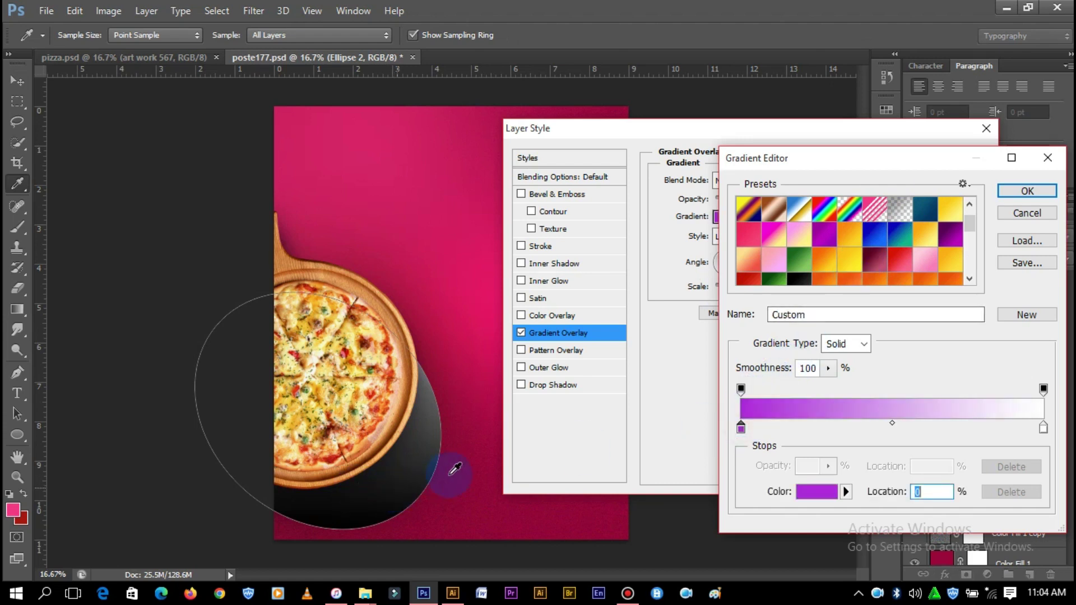
- Set the right gradient stop to purple #9544c3 and accept the gradient
{"action": "double_click", "coordinate": [1042, 427]}
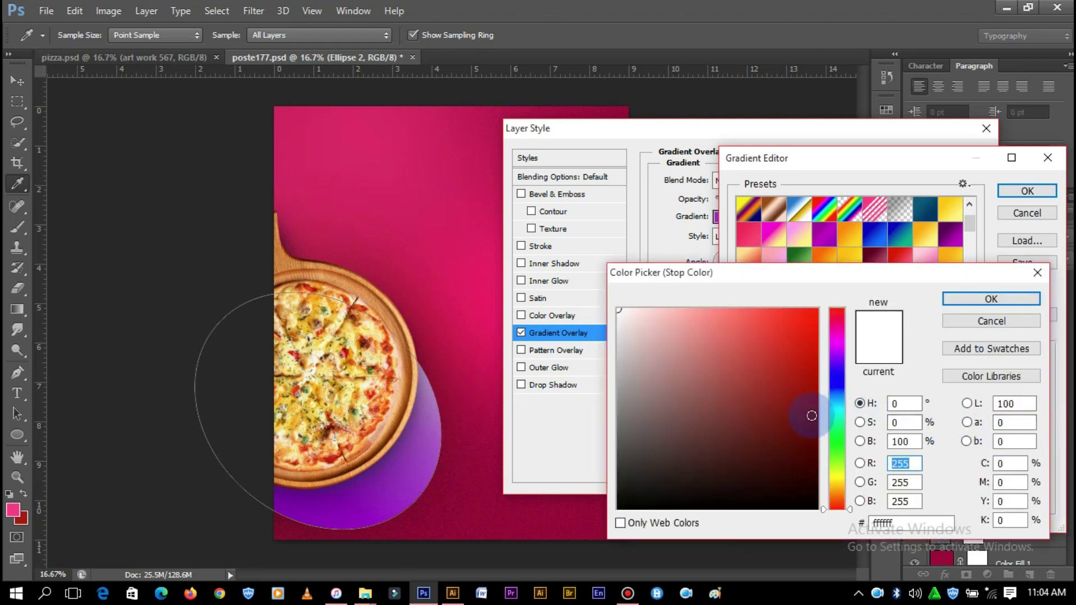
{"action": "left_click_drag", "start_coordinate": [838, 374], "coordinate": [841, 355]}
{"action": "left_click", "coordinate": [746, 377]}
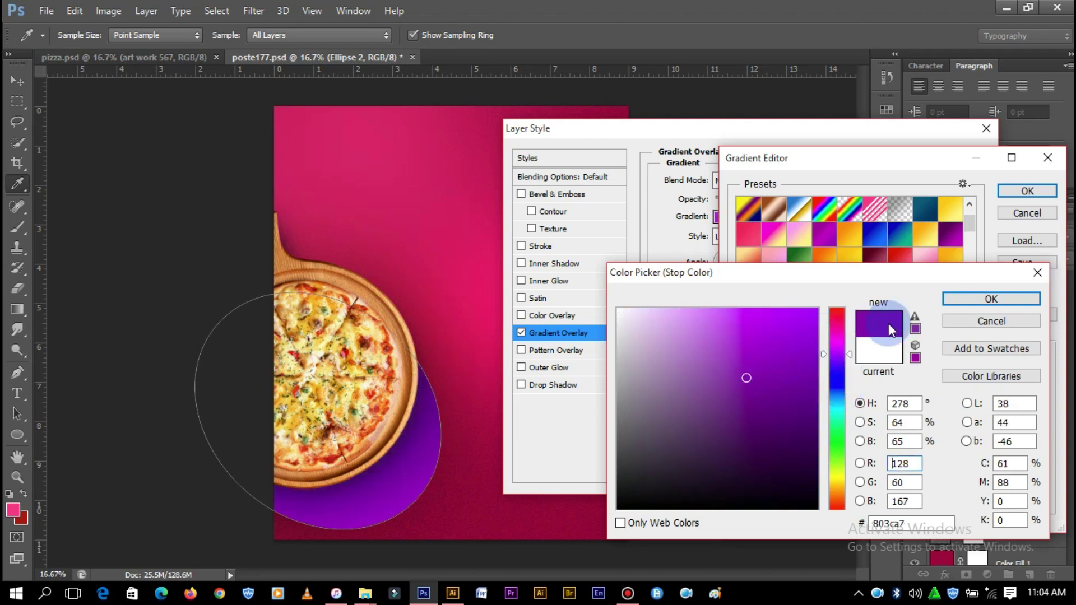
{"action": "left_click", "coordinate": [747, 356]}
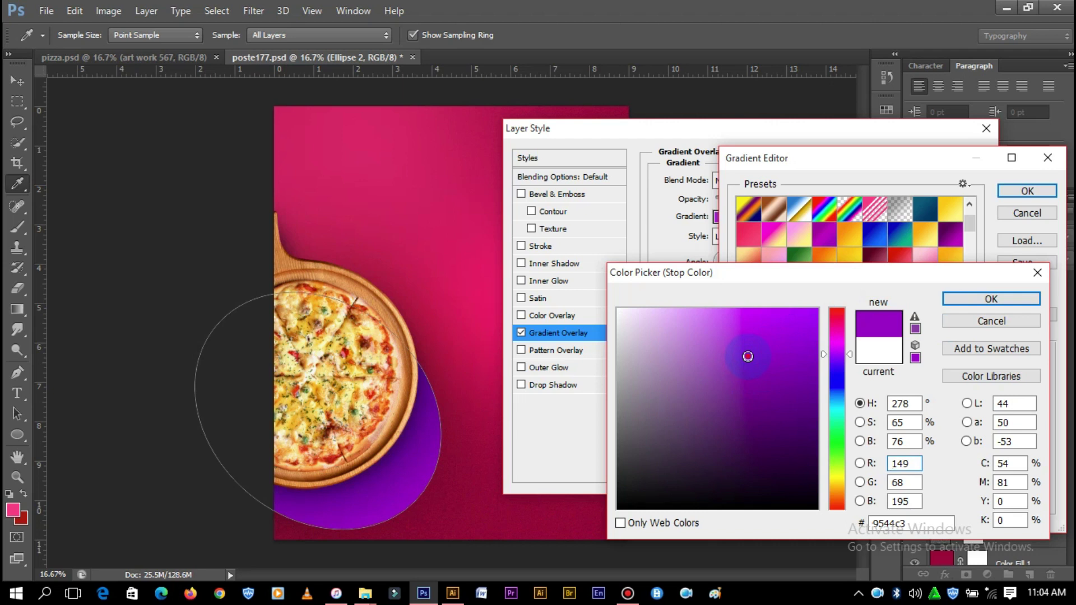
{"action": "left_click", "coordinate": [988, 302]}
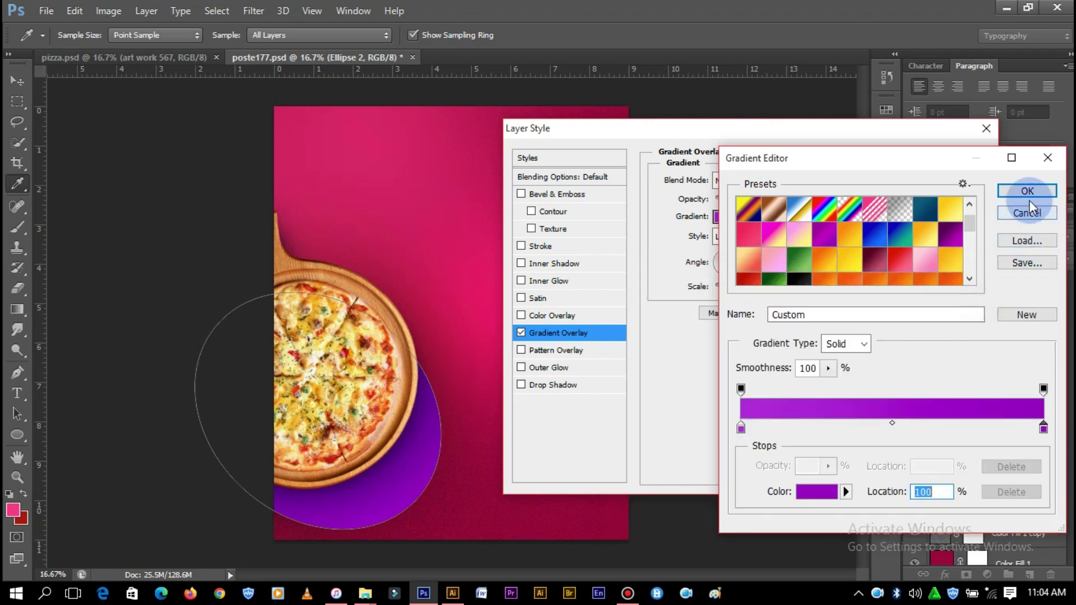
{"action": "left_click", "coordinate": [1029, 196]}
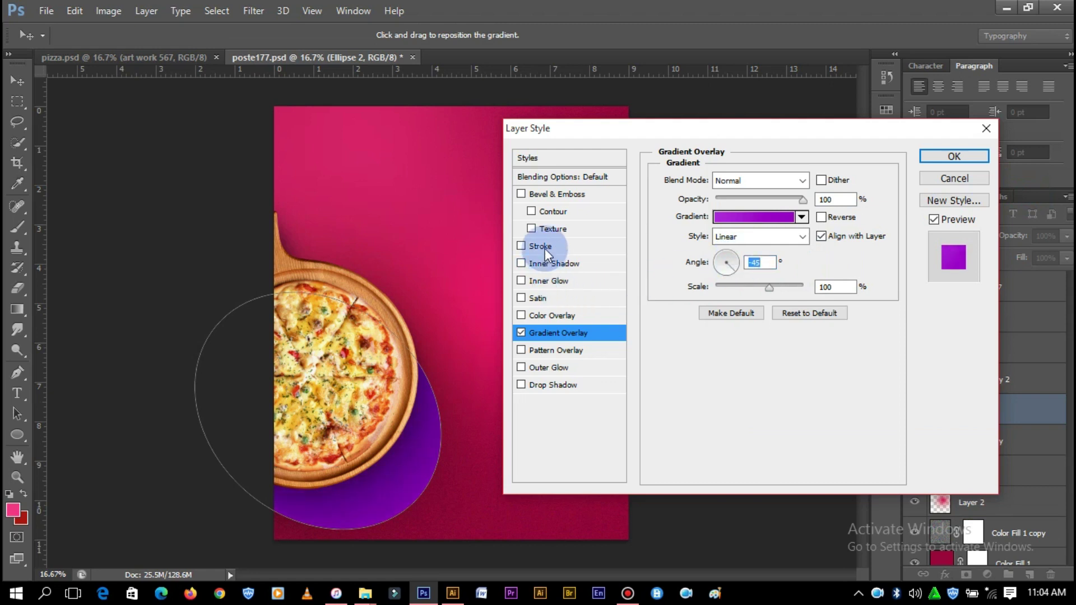
- Give Ellipse 2 a pale white Inner Glow with Overlay blend, 24% opacity and 152 px size
{"action": "left_click", "coordinate": [551, 280]}
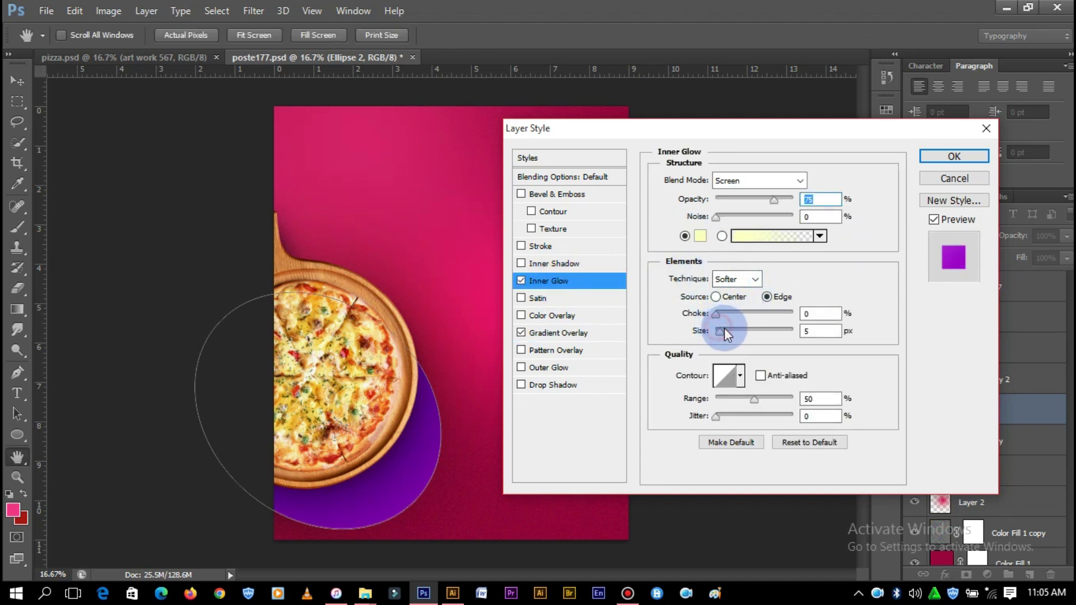
{"action": "left_click_drag", "start_coordinate": [721, 330], "coordinate": [765, 334]}
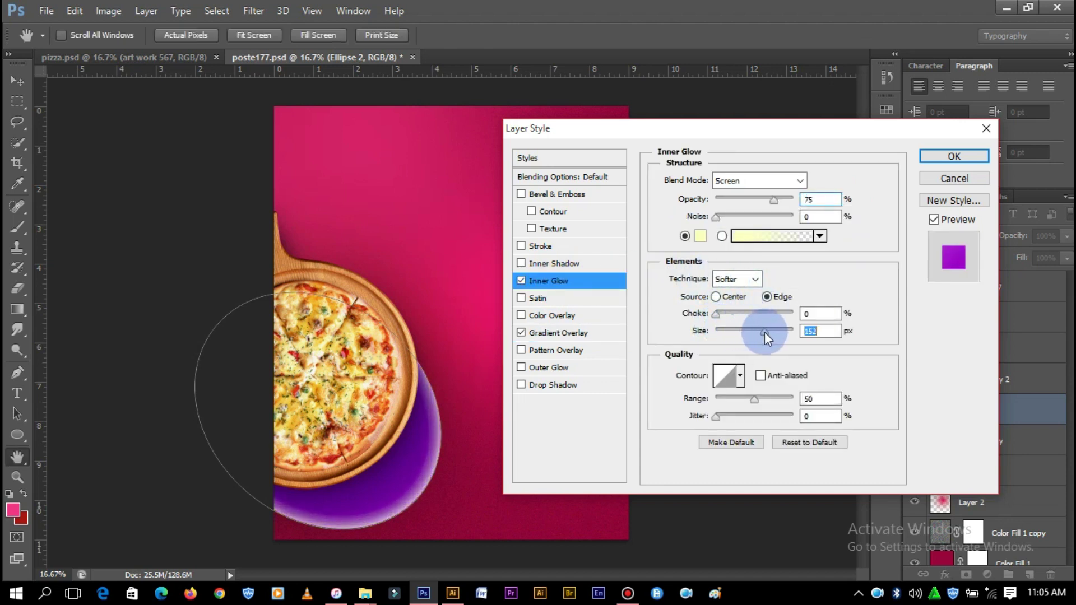
{"action": "left_click", "coordinate": [700, 236]}
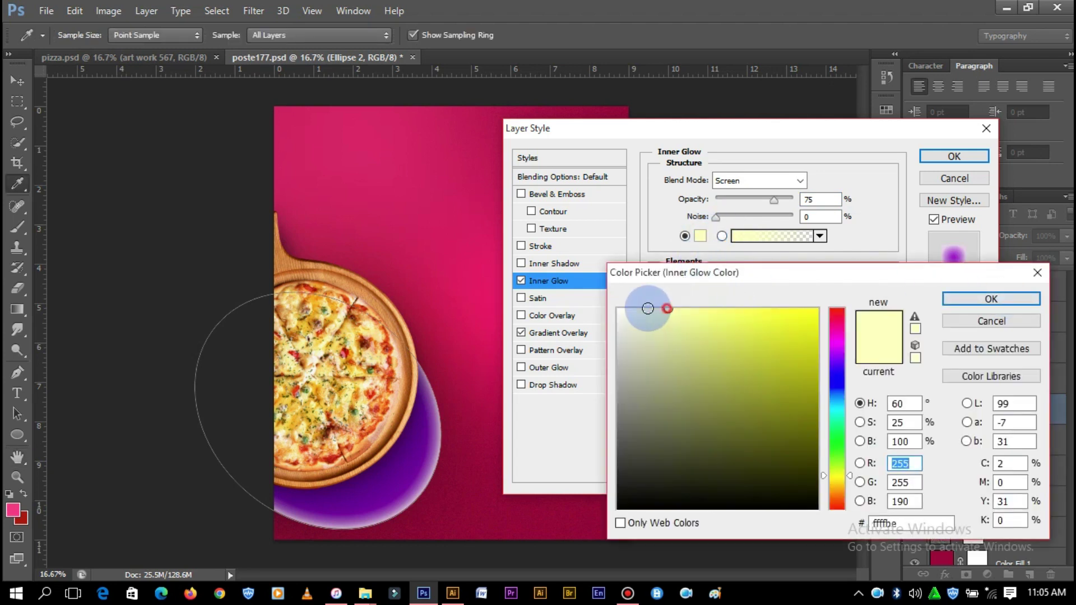
{"action": "left_click", "coordinate": [990, 299]}
{"action": "left_click", "coordinate": [782, 180]}
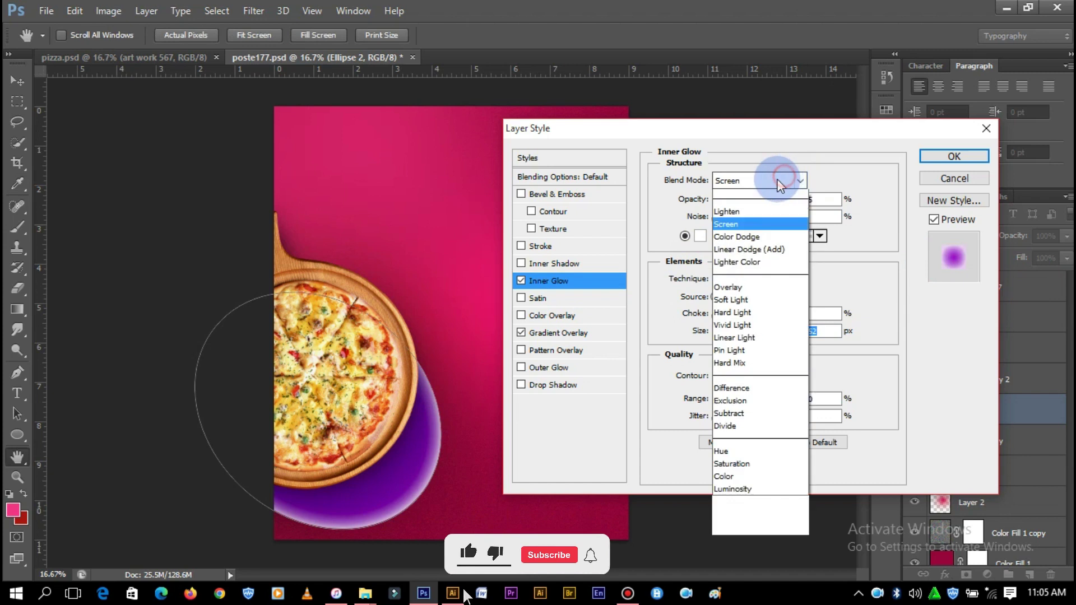
{"action": "left_click", "coordinate": [751, 386]}
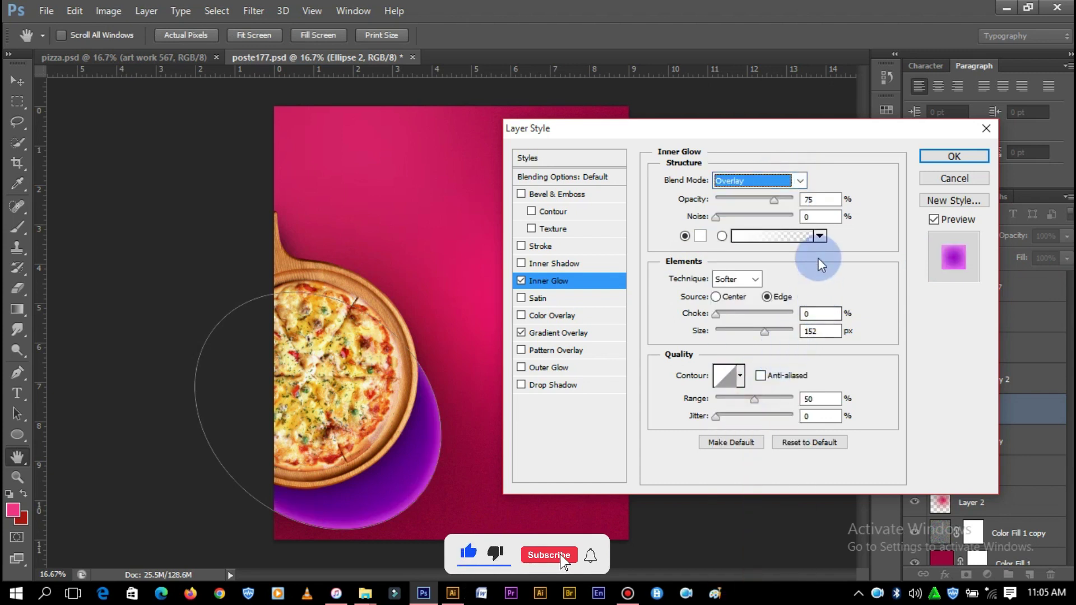
{"action": "left_click_drag", "start_coordinate": [745, 203], "coordinate": [735, 199]}
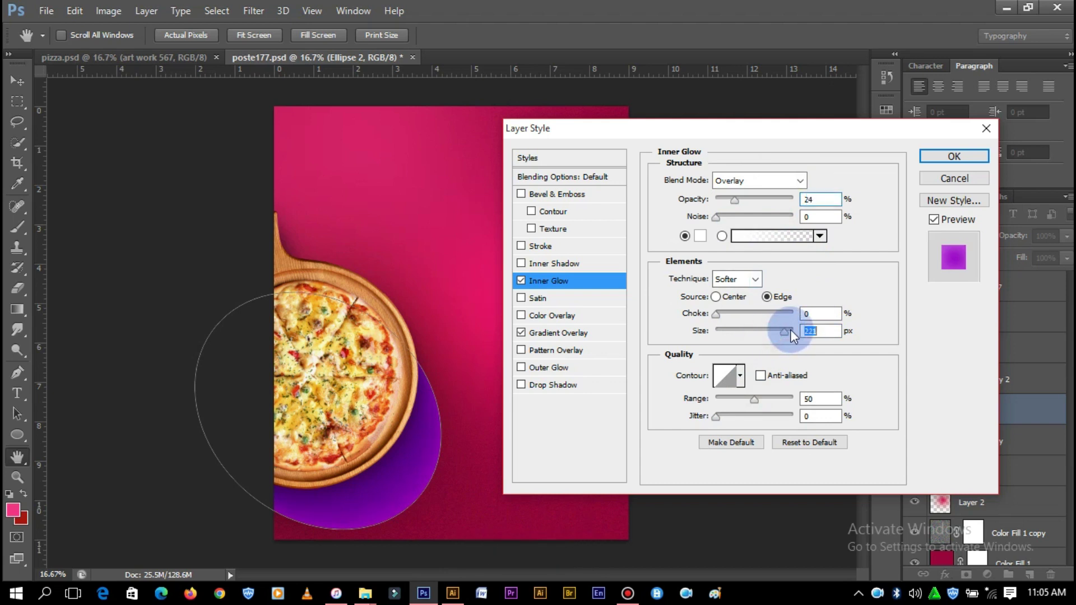
{"action": "left_click_drag", "start_coordinate": [790, 329], "coordinate": [765, 326]}
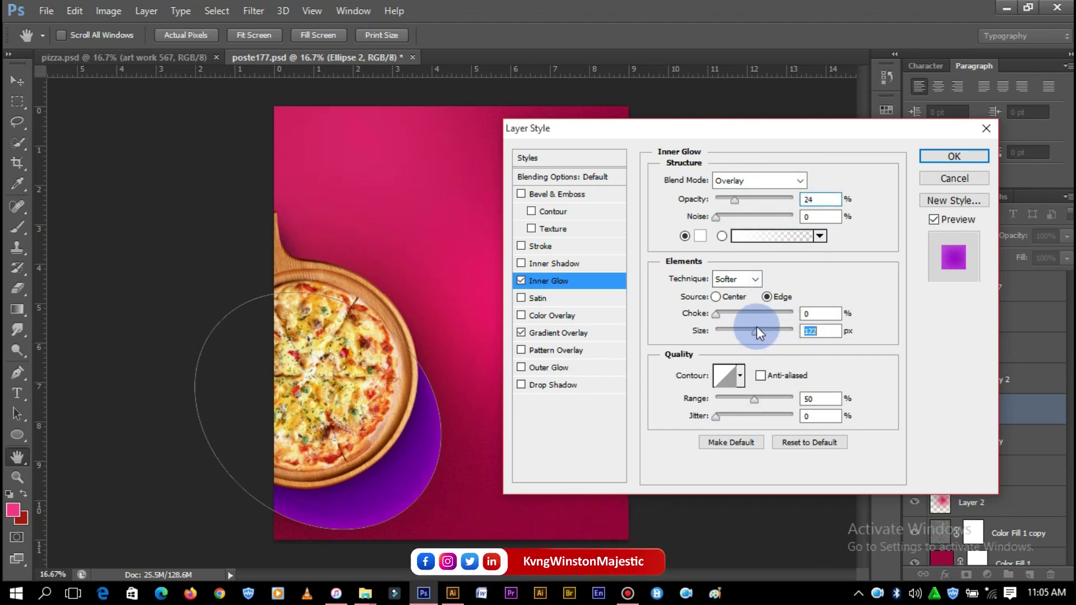
{"action": "left_click", "coordinate": [951, 159]}
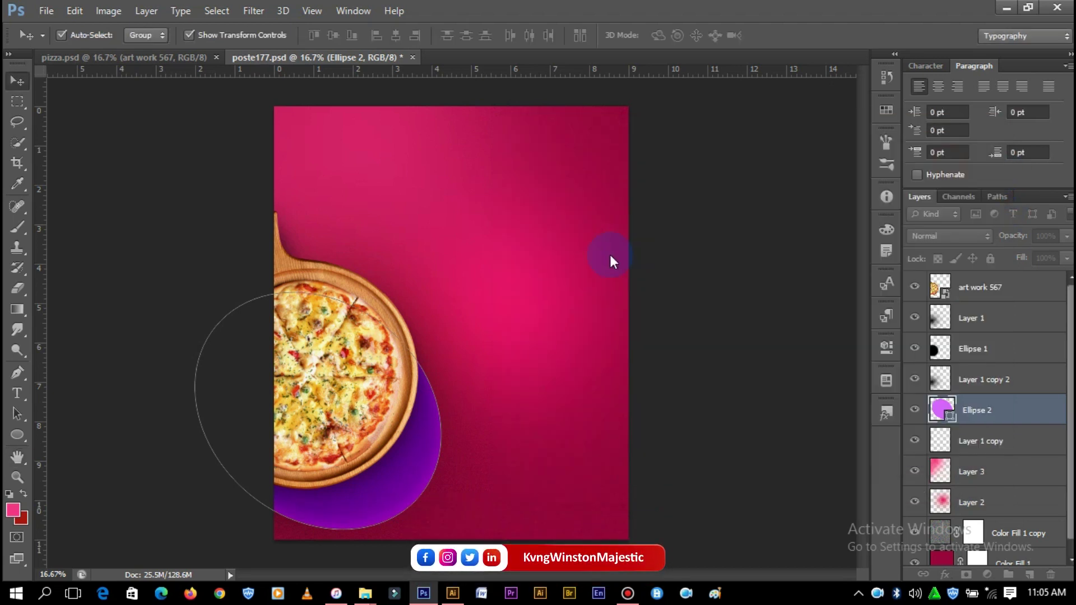
- Lock Layer 1, Ellipse 1 and Layer 1 copy 2 together
{"action": "left_click", "coordinate": [757, 269]}
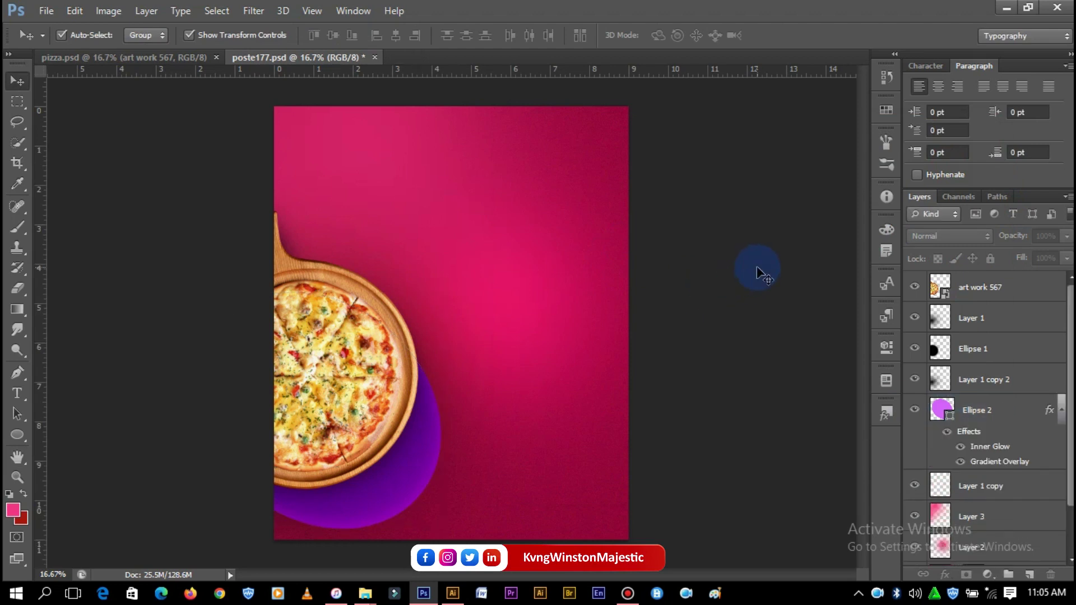
{"action": "key", "text": "ctrl+minus"}
{"action": "left_click", "coordinate": [366, 331]}
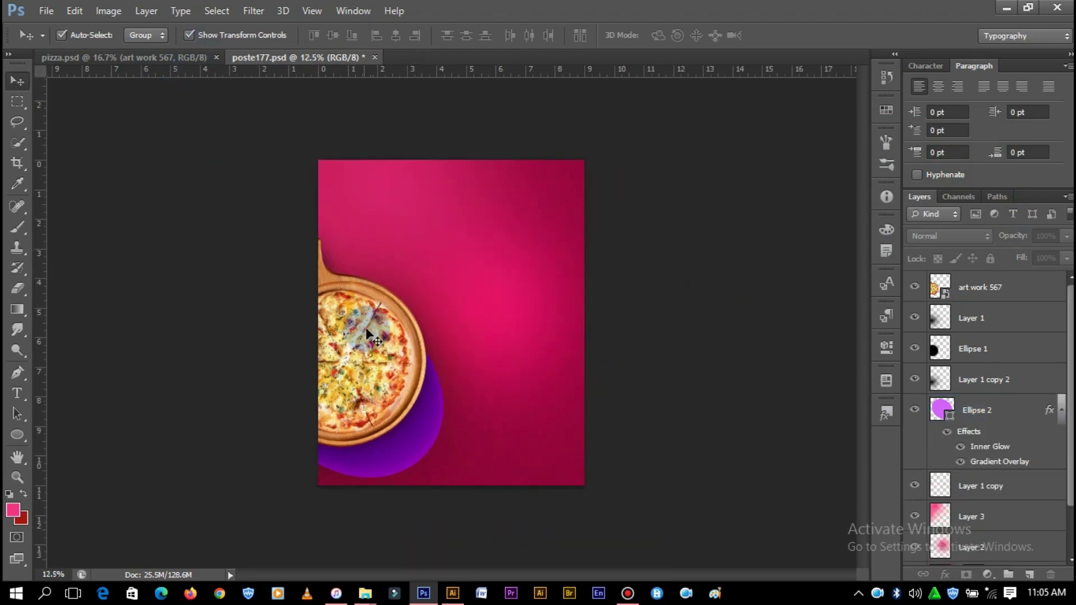
{"action": "left_click", "coordinate": [407, 441]}
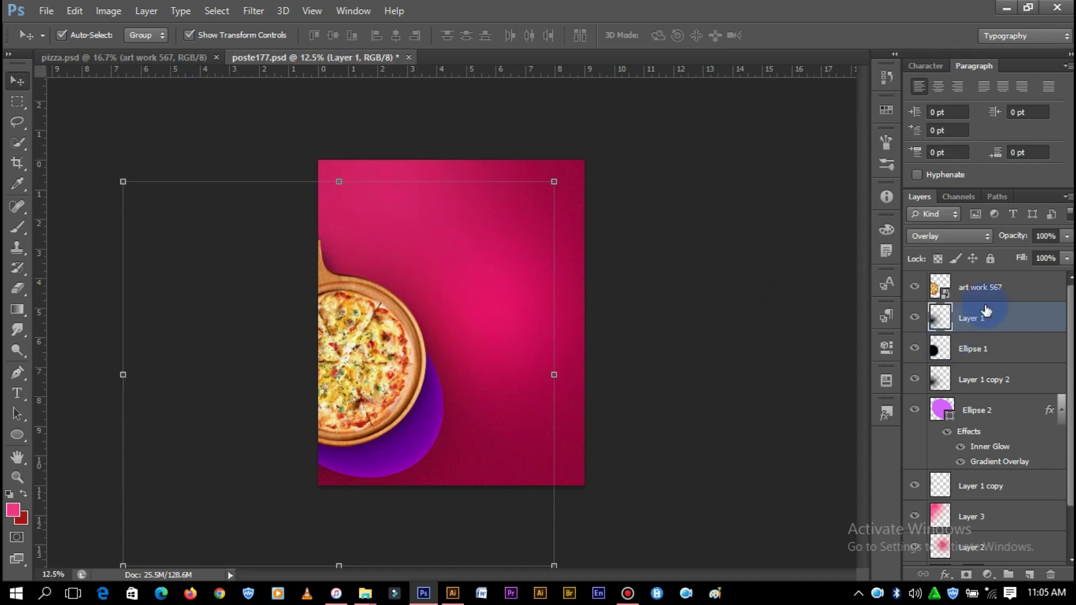
{"action": "left_click", "coordinate": [984, 381], "text": "shift"}
{"action": "left_click", "coordinate": [990, 258]}
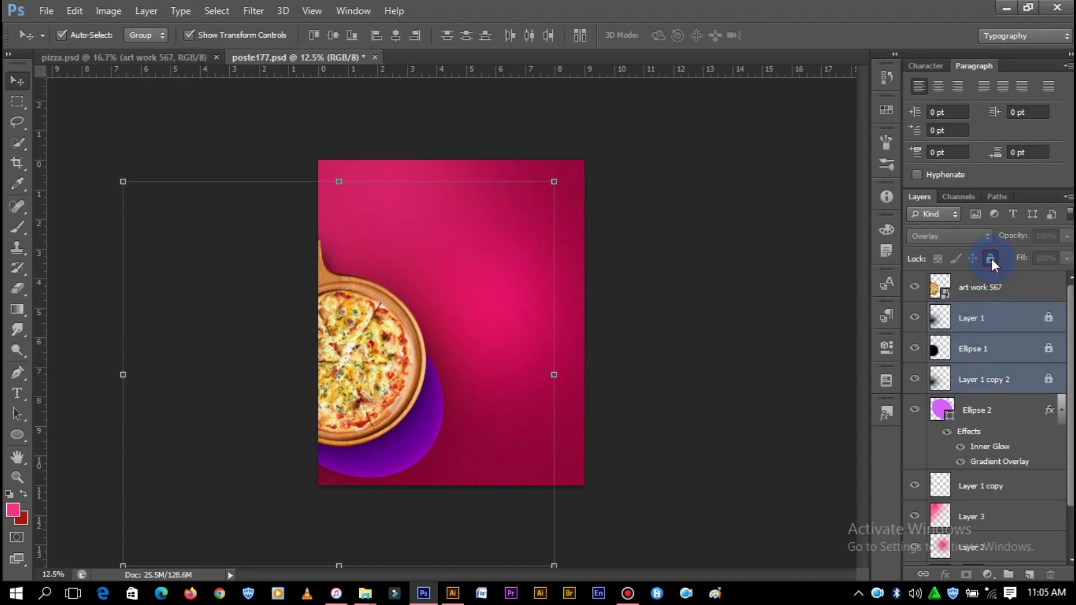
- Nudge the Ellipse 2 purple circle slightly up and left behind the pizza
{"action": "left_click", "coordinate": [432, 464]}
{"action": "left_click_drag", "start_coordinate": [432, 464], "coordinate": [432, 446]}
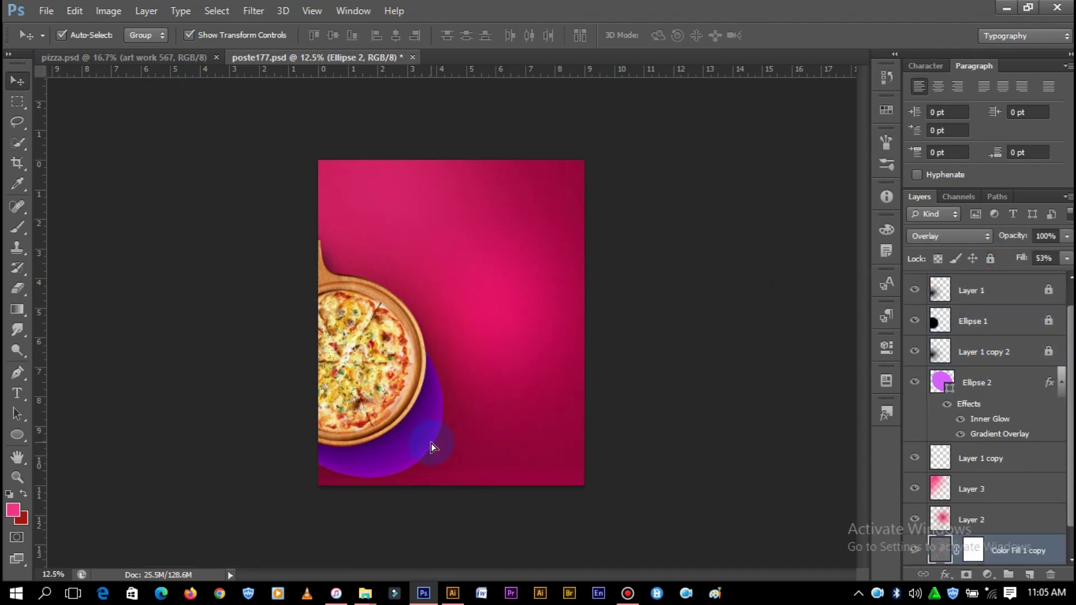
{"action": "left_click", "coordinate": [407, 450]}
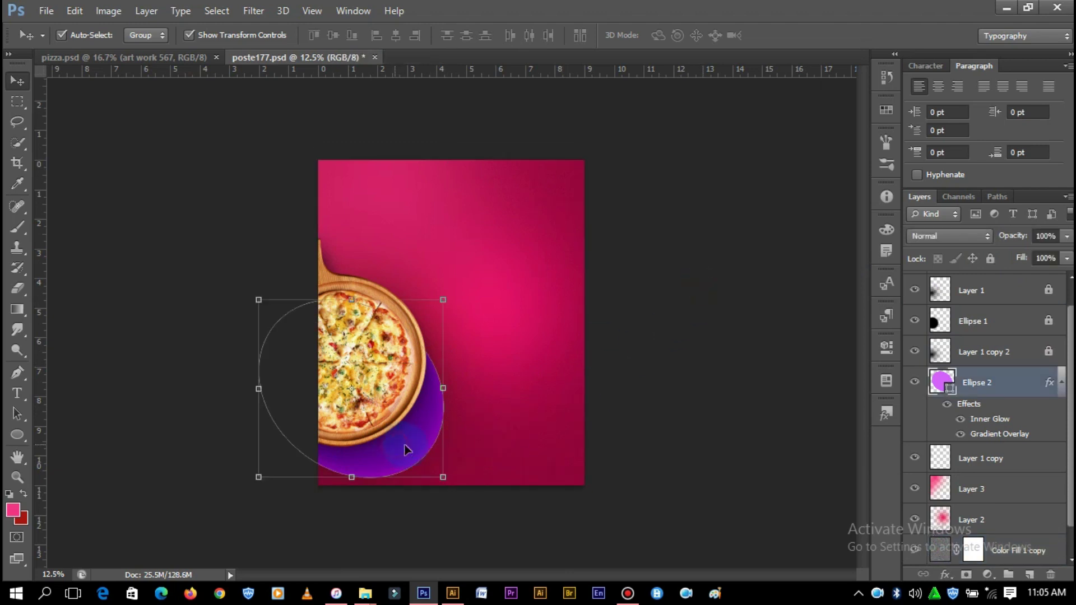
{"action": "left_click_drag", "start_coordinate": [419, 434], "coordinate": [389, 446]}
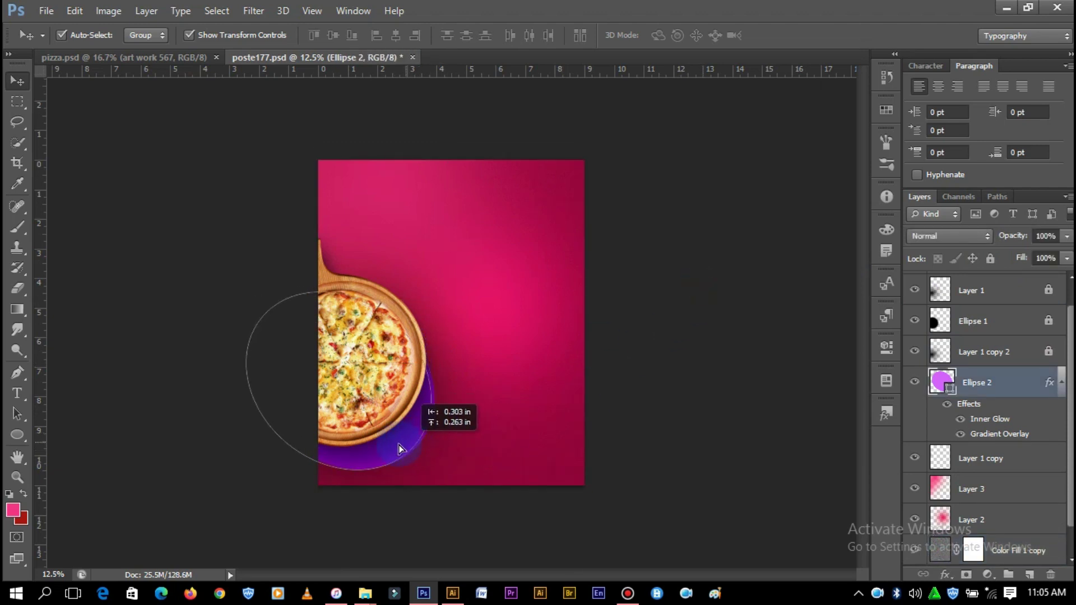
{"action": "left_click_drag", "start_coordinate": [389, 445], "coordinate": [401, 445]}
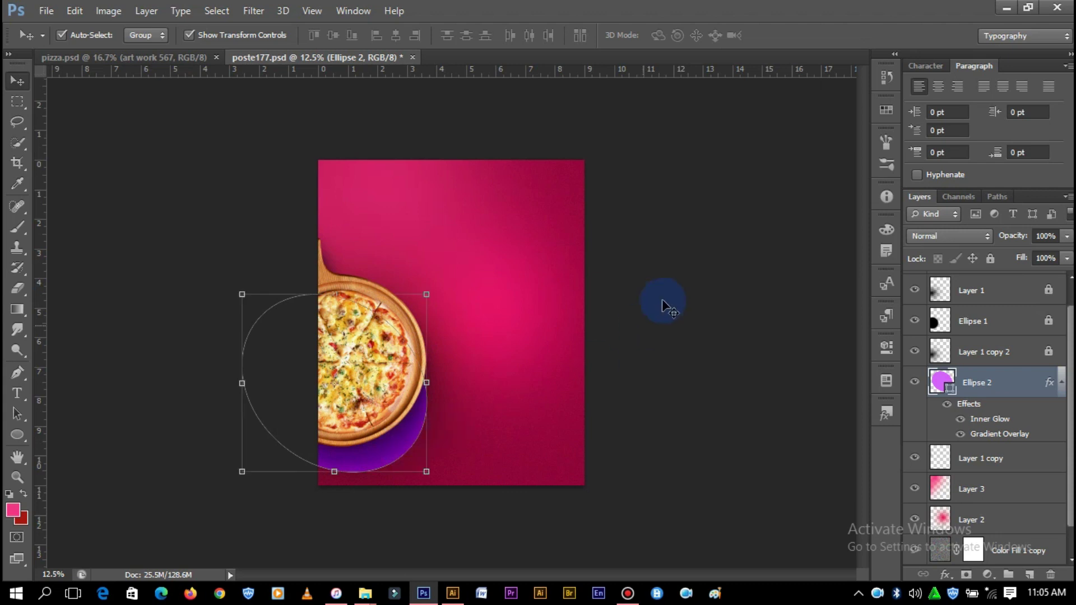
{"action": "left_click", "coordinate": [670, 301]}
{"action": "key", "text": "ctrl+plus"}
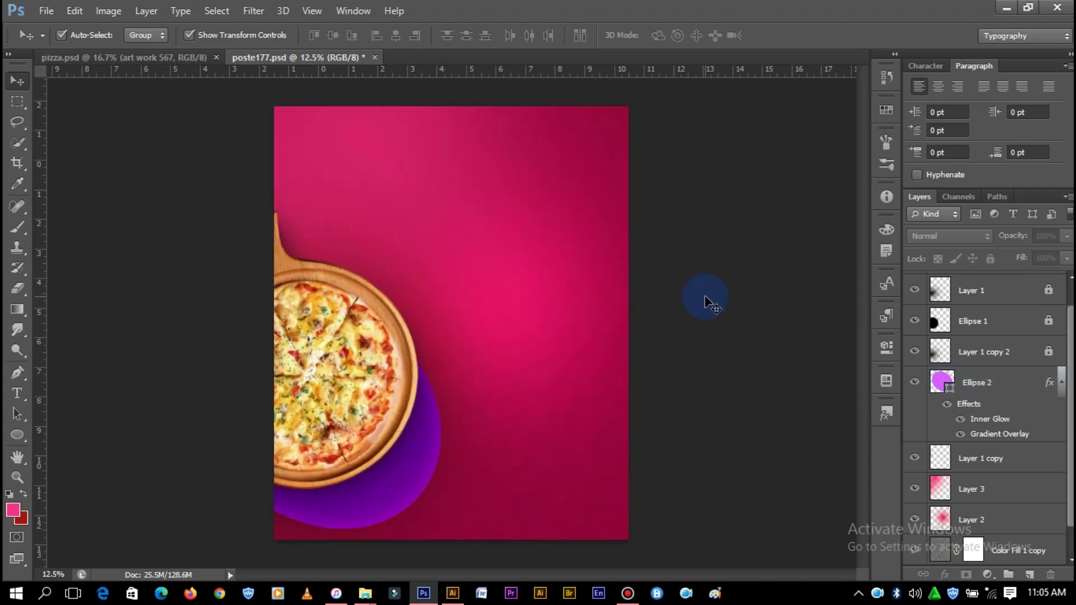
{"action": "left_click", "coordinate": [999, 391]}
{"action": "scroll", "coordinate": [1024, 364], "scroll_direction": "up", "scroll_amount": 1}
- Duplicate the art work 567 through Ellipse 2 layers, rotate, scale to 73.63%, and place top-right
{"action": "left_click", "coordinate": [1009, 303], "text": "shift"}
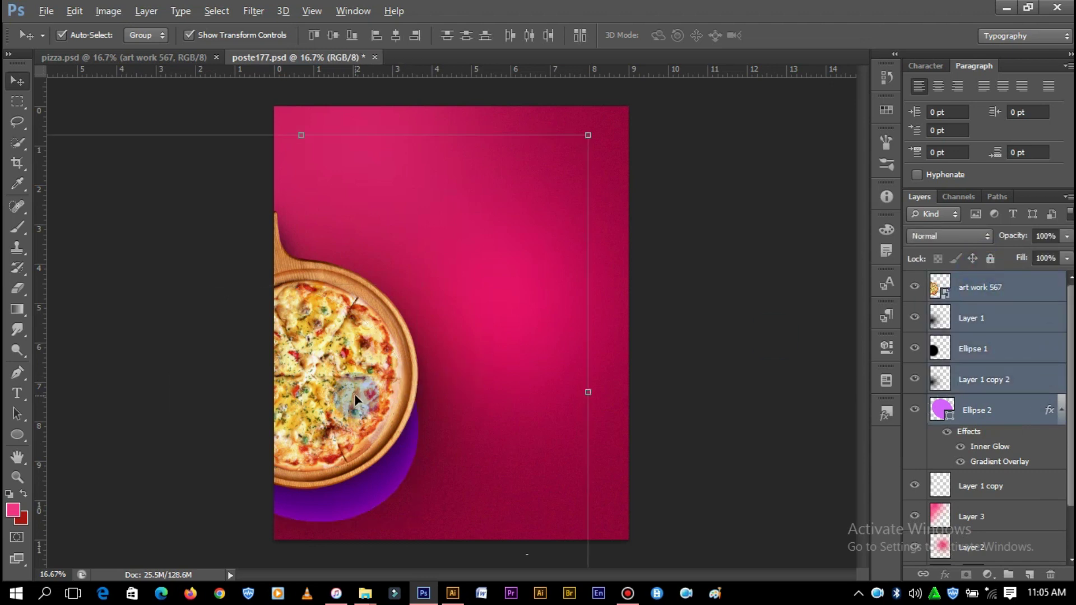
{"action": "mouse_move", "coordinate": [439, 381]}
{"action": "left_mouse_down"}
{"action": "mouse_move", "coordinate": [518, 362]}
{"action": "mouse_move", "coordinate": [707, 276]}
{"action": "mouse_move", "coordinate": [645, 412]}
{"action": "left_mouse_up"}
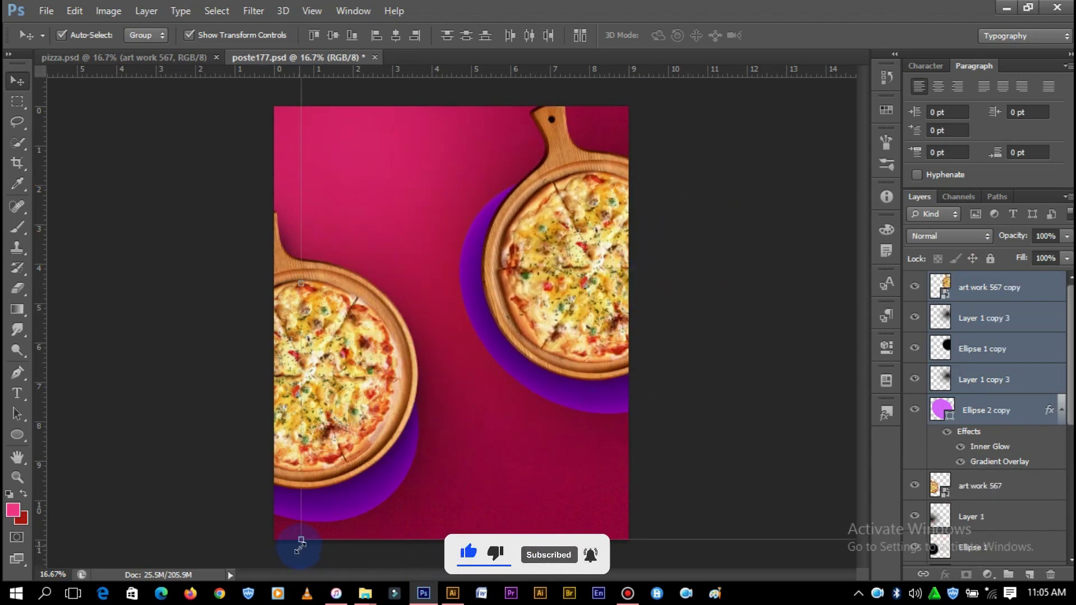
{"action": "key", "text": "ctrl+t"}
{"action": "mouse_move", "coordinate": [168, 295]}
{"action": "left_mouse_down"}
{"action": "mouse_move", "coordinate": [187, 224]}
{"action": "mouse_move", "coordinate": [308, 236]}
{"action": "left_mouse_up"}
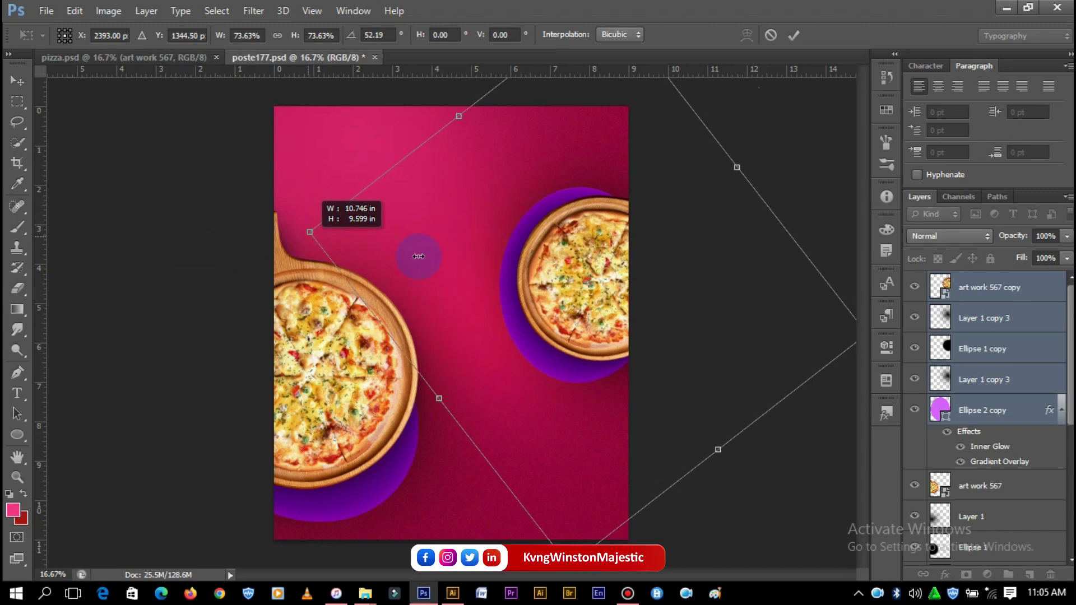
{"action": "left_click_drag", "start_coordinate": [576, 271], "coordinate": [644, 234]}
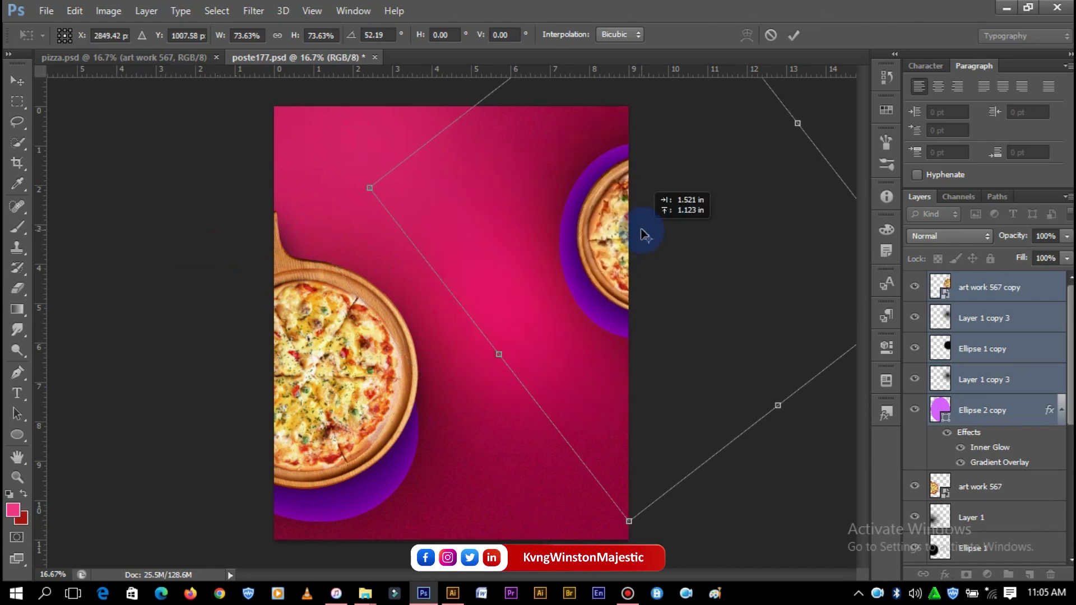
{"action": "left_click_drag", "start_coordinate": [643, 233], "coordinate": [660, 251]}
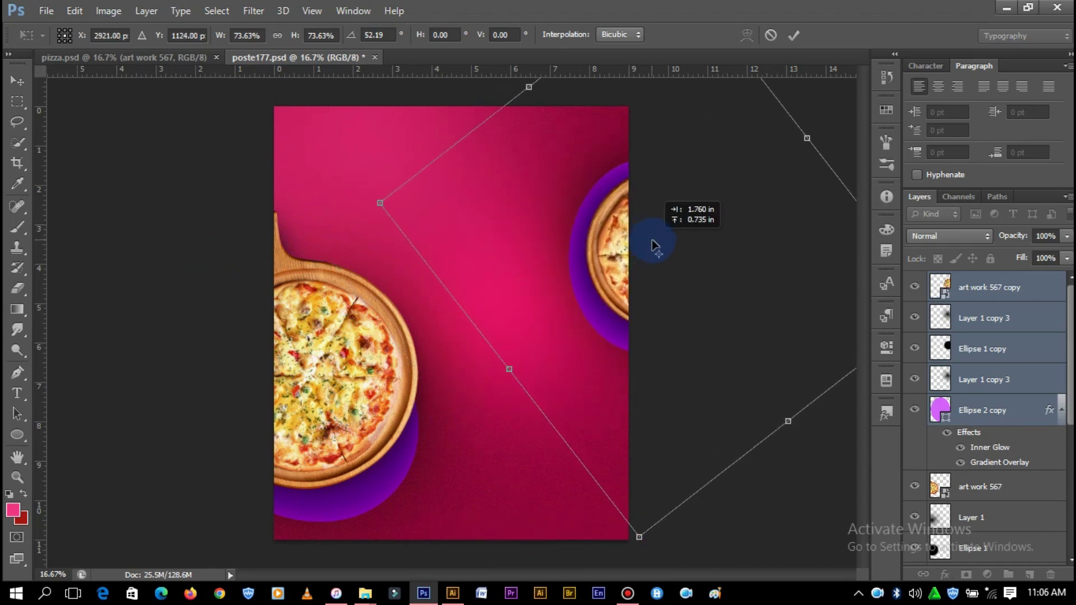
{"action": "left_click", "coordinate": [794, 34]}
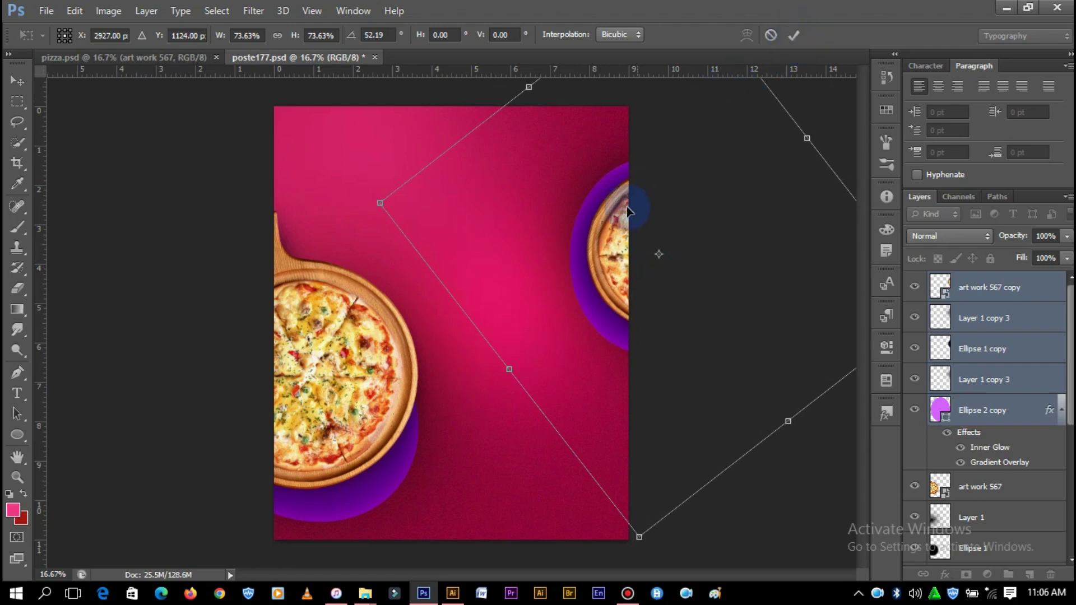
{"action": "mouse_move", "coordinate": [580, 262]}
{"action": "left_mouse_down"}
{"action": "mouse_move", "coordinate": [546, 296]}
{"action": "mouse_move", "coordinate": [566, 307]}
{"action": "mouse_move", "coordinate": [580, 427]}
{"action": "mouse_move", "coordinate": [543, 150]}
{"action": "mouse_move", "coordinate": [538, 163]}
{"action": "left_mouse_up"}
{"action": "left_click", "coordinate": [793, 35]}
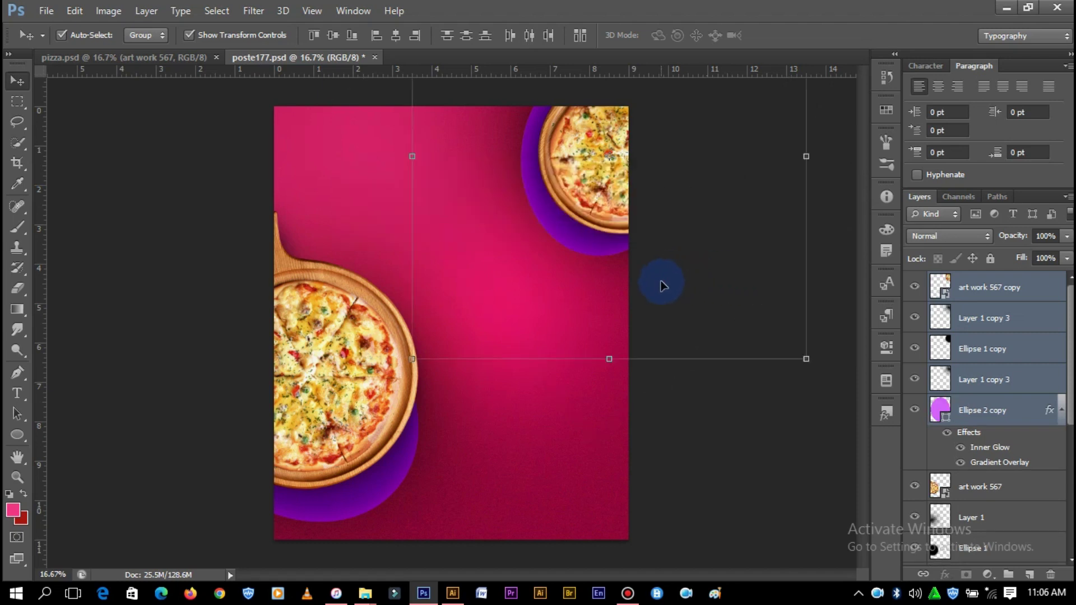
- Nudge the Layer 1 copy 3 and Ellipse 1 copy lighting layers up and right over the top-right pizza
{"action": "left_click", "coordinate": [524, 162]}
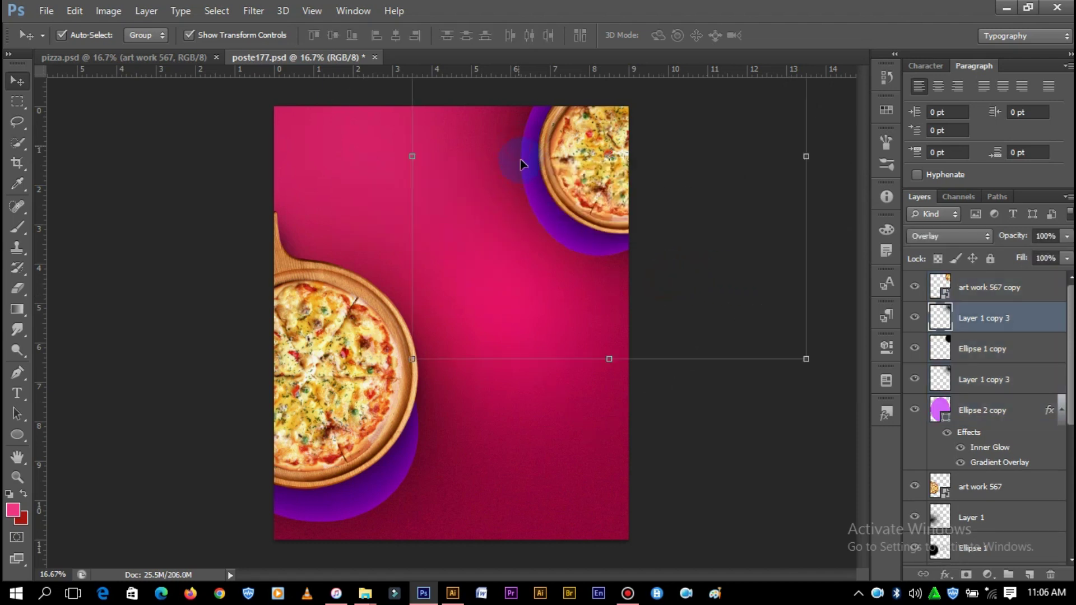
{"action": "left_click", "coordinate": [980, 379], "text": "shift"}
{"action": "mouse_move", "coordinate": [614, 261]}
{"action": "left_mouse_down"}
{"action": "mouse_move", "coordinate": [621, 271]}
{"action": "mouse_move", "coordinate": [604, 265]}
{"action": "left_mouse_up"}
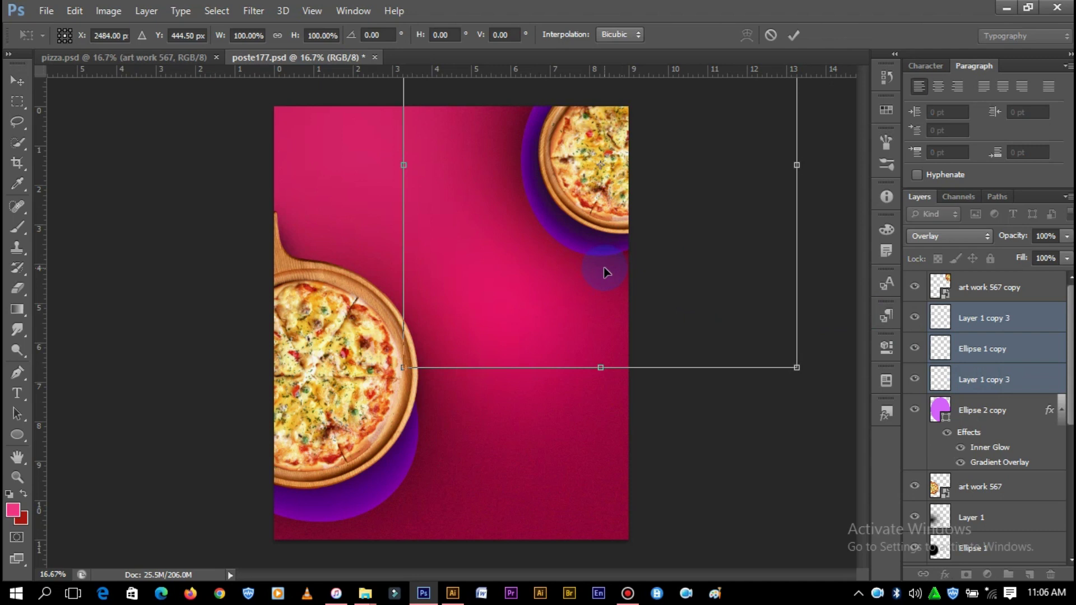
{"action": "key", "text": "shift+Right"}
{"action": "key", "text": "shift+Right"}
{"action": "key", "text": "shift+Right"}
{"action": "key", "text": "Up"}
{"action": "key", "text": "Up"}
{"action": "key", "text": "Up"}
{"action": "key", "text": "Up"}
{"action": "key", "text": "Up"}
{"action": "key", "text": "Right"}
{"action": "key", "text": "Right"}
{"action": "key", "text": "Right"}
{"action": "key", "text": "Right"}
{"action": "key", "text": "Up"}
{"action": "key", "text": "Up"}
{"action": "key", "text": "Up"}
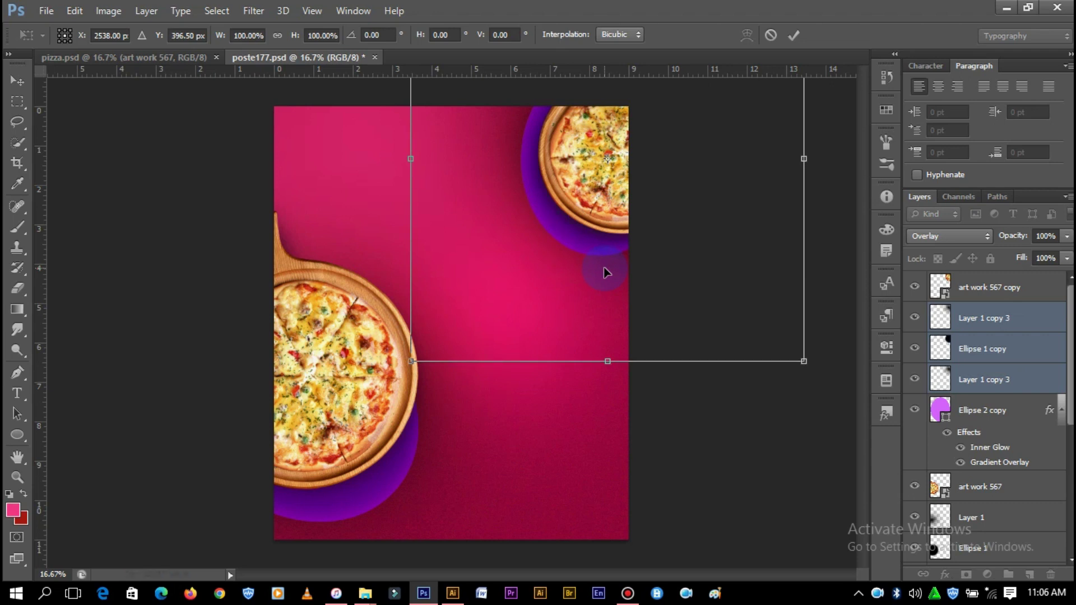
{"action": "key", "text": "Right"}
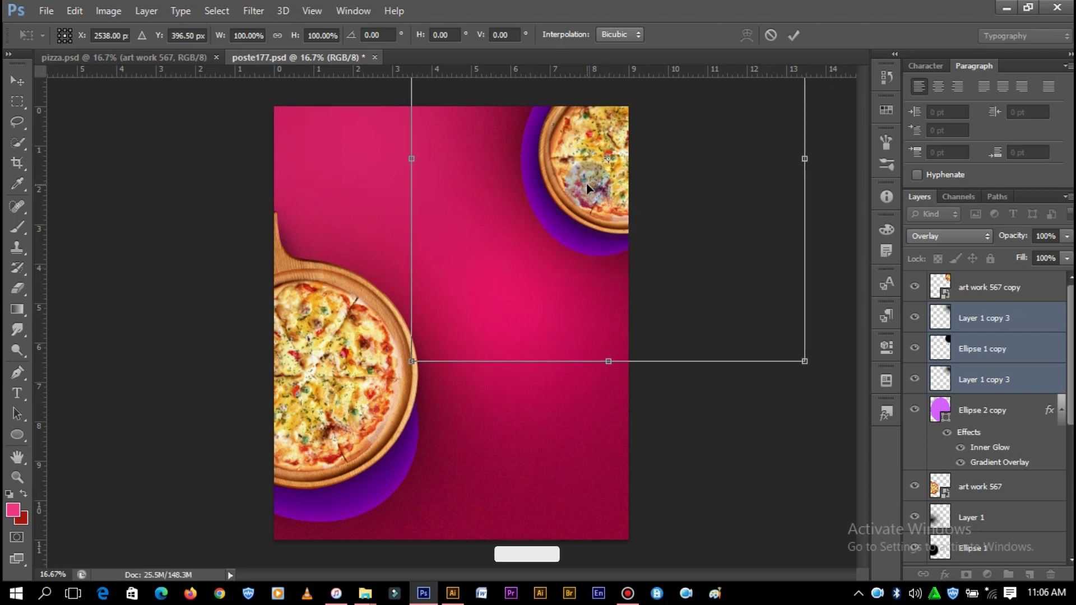
{"action": "key", "text": "Right"}
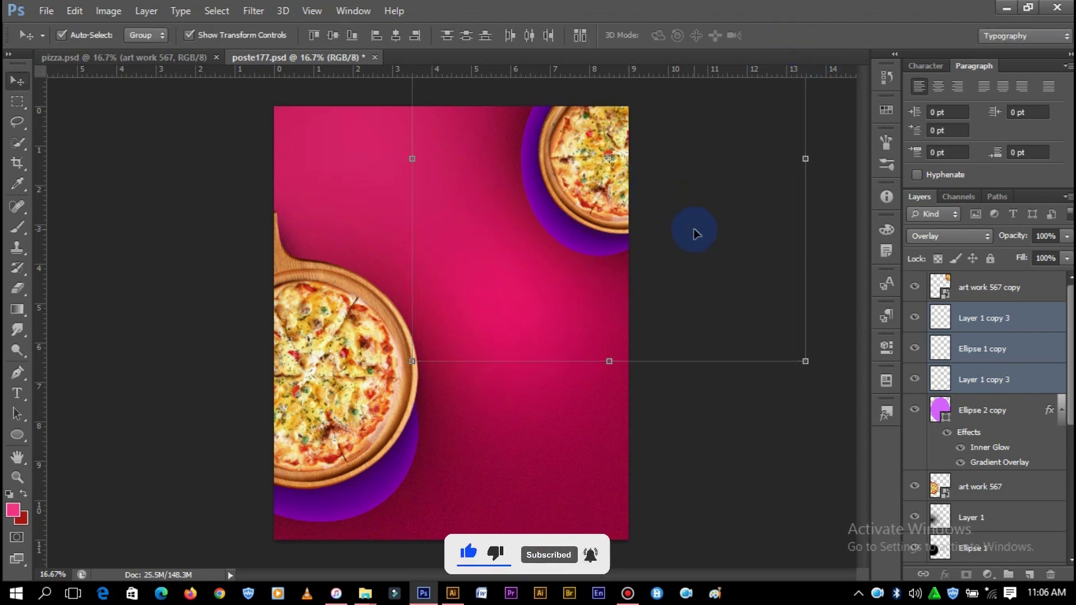
{"action": "key", "text": "ctrl+minus"}
{"action": "key", "text": "ctrl+minus"}
{"action": "key", "text": "ctrl+plus"}
{"action": "key", "text": "ctrl+plus"}
{"action": "left_click", "coordinate": [496, 311]}
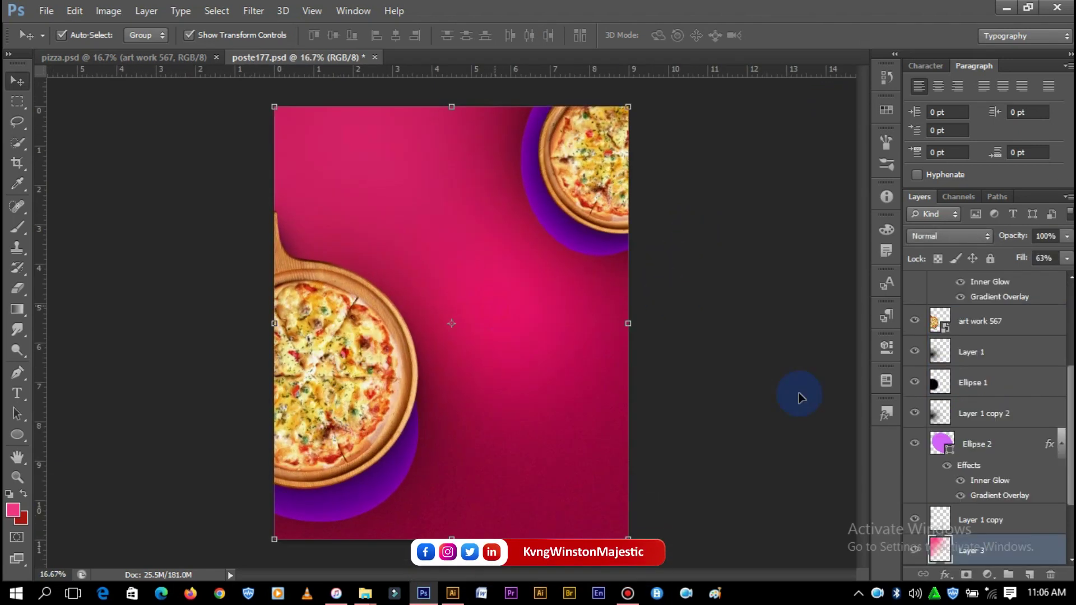
{"action": "scroll", "coordinate": [1021, 464], "scroll_direction": "down", "scroll_amount": 3}
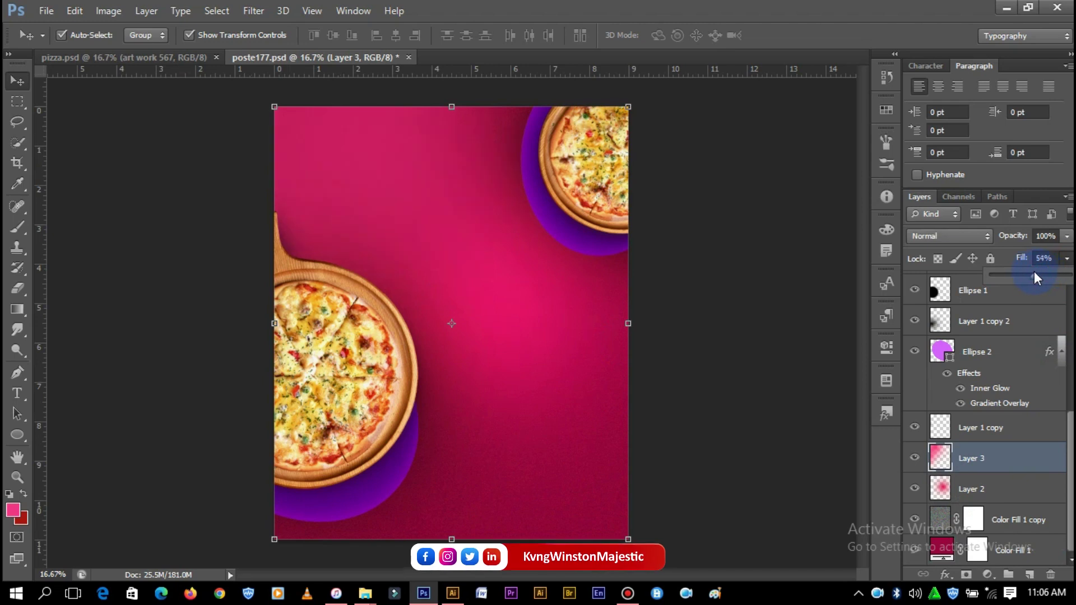
- Lower the current fill to 54% and duplicate Color Fill 1 above Layer 3
{"action": "left_click_drag", "start_coordinate": [1034, 271], "coordinate": [1032, 271]}
{"action": "left_click", "coordinate": [1009, 516]}
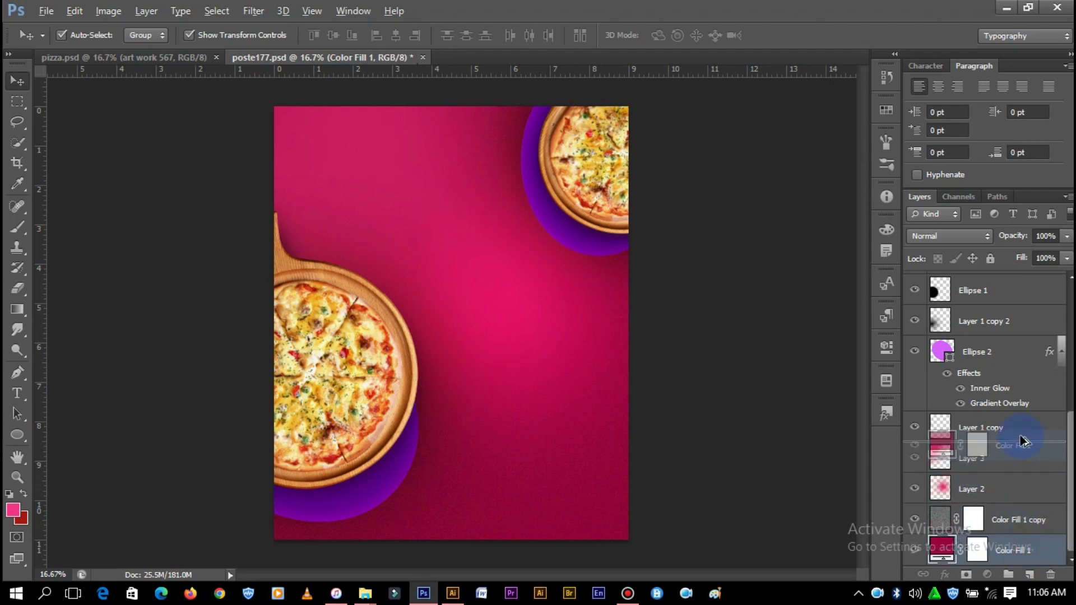
{"action": "left_click_drag", "start_coordinate": [1030, 546], "coordinate": [1024, 448]}
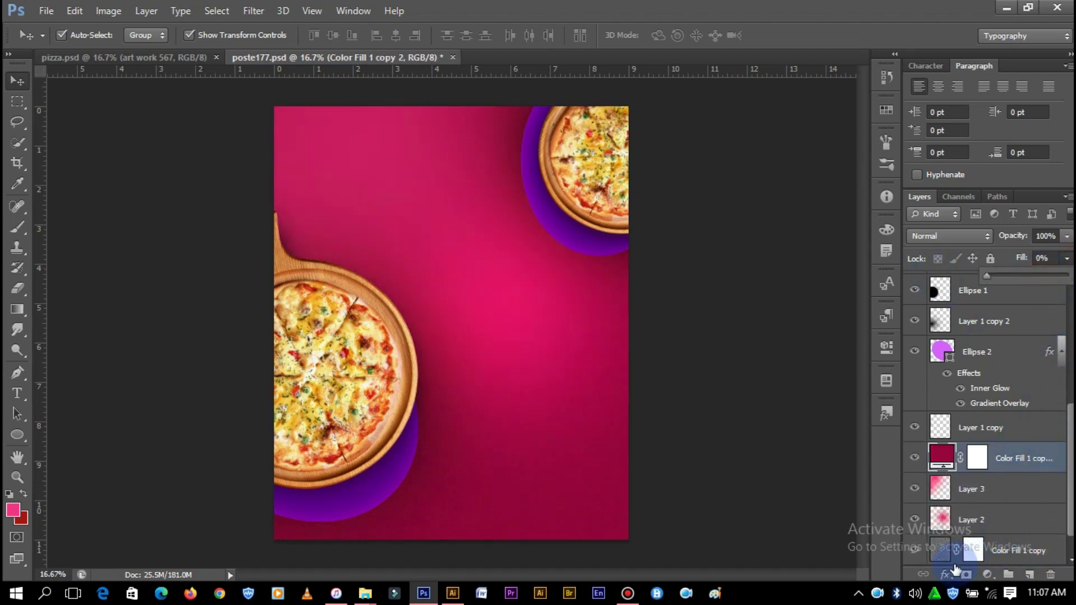
- Add a diagonal-stripe Pattern Overlay to the copy, Normal blend, 239% scale
{"action": "left_click", "coordinate": [946, 574]}
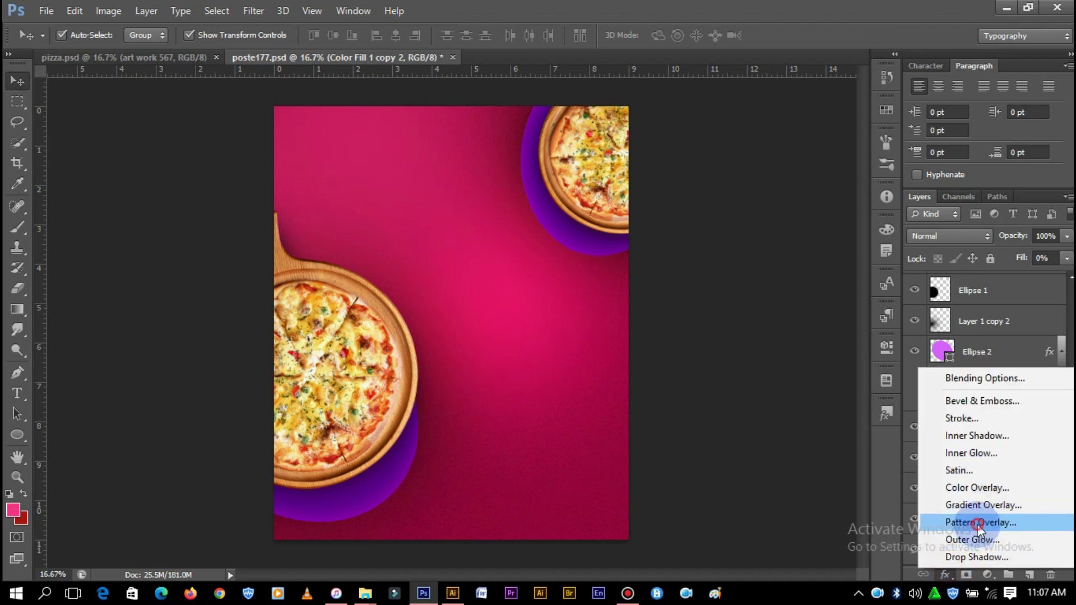
{"action": "key", "text": "Return"}
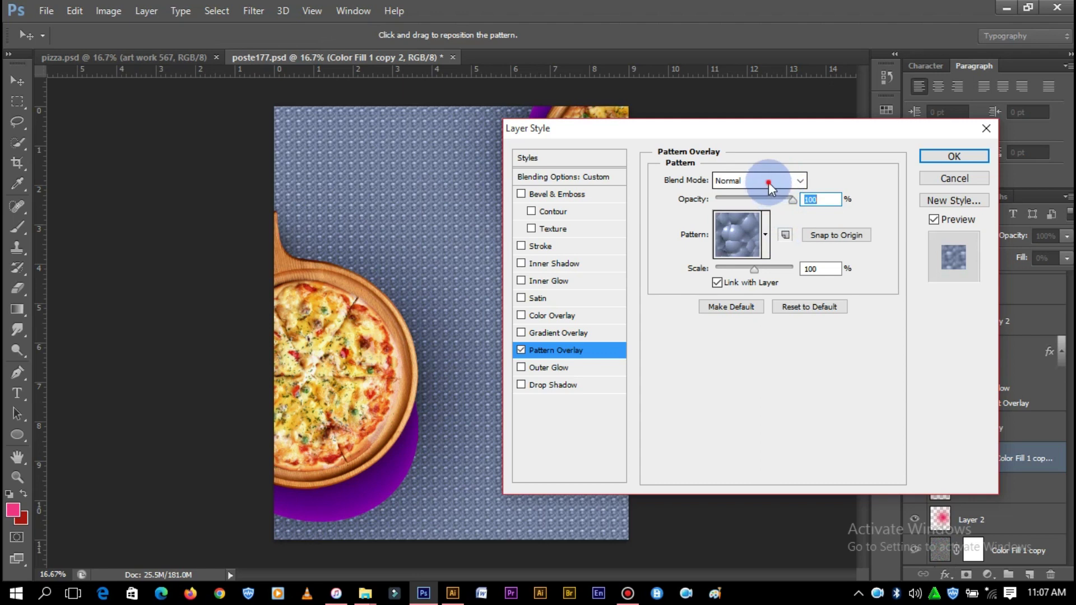
{"action": "left_click", "coordinate": [769, 185]}
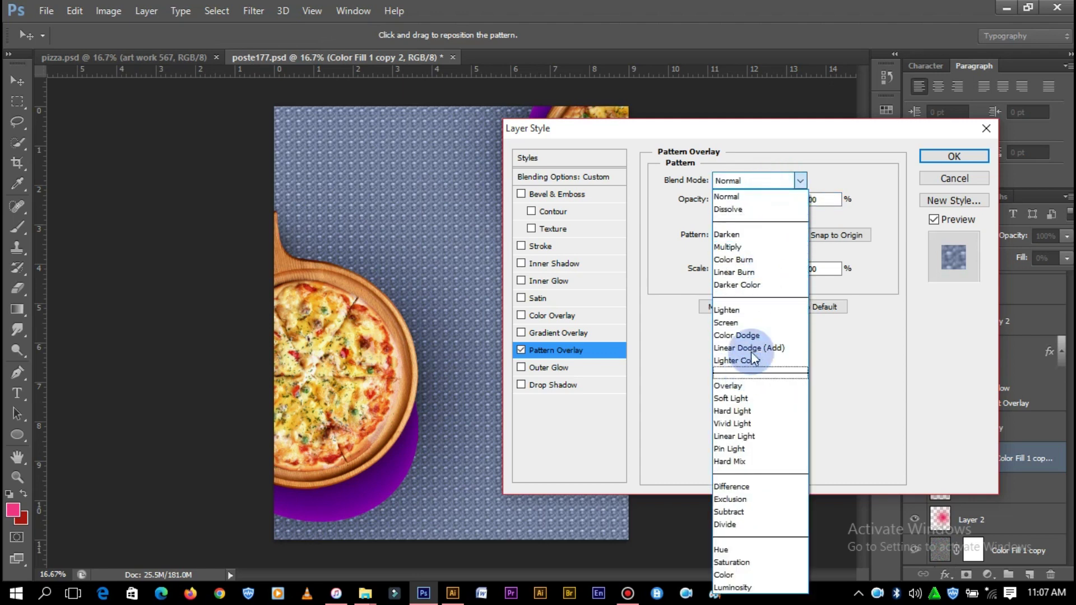
{"action": "left_click", "coordinate": [759, 256]}
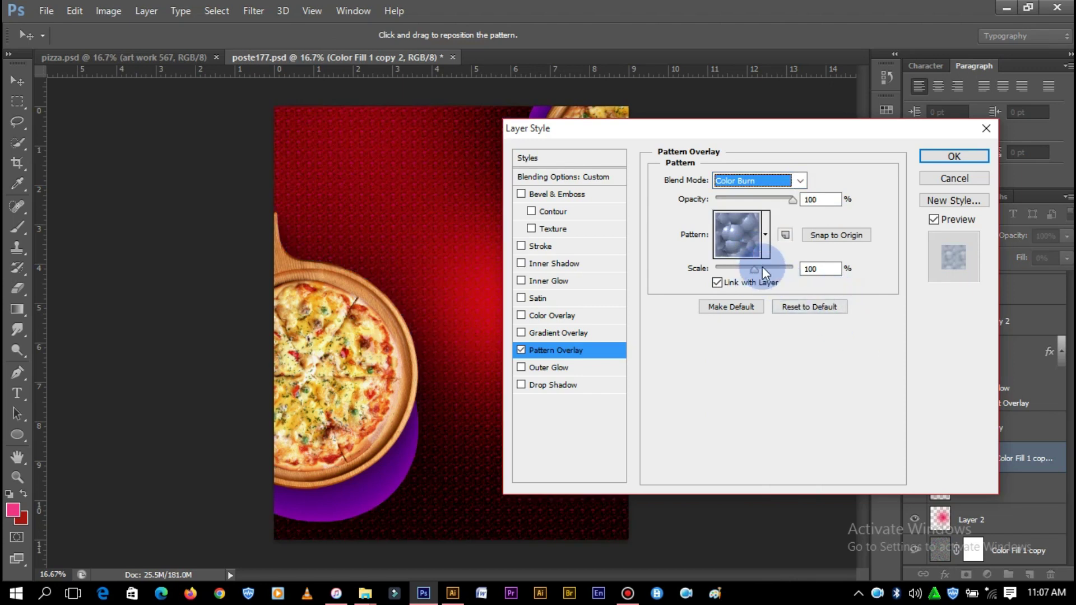
{"action": "left_click", "coordinate": [764, 238]}
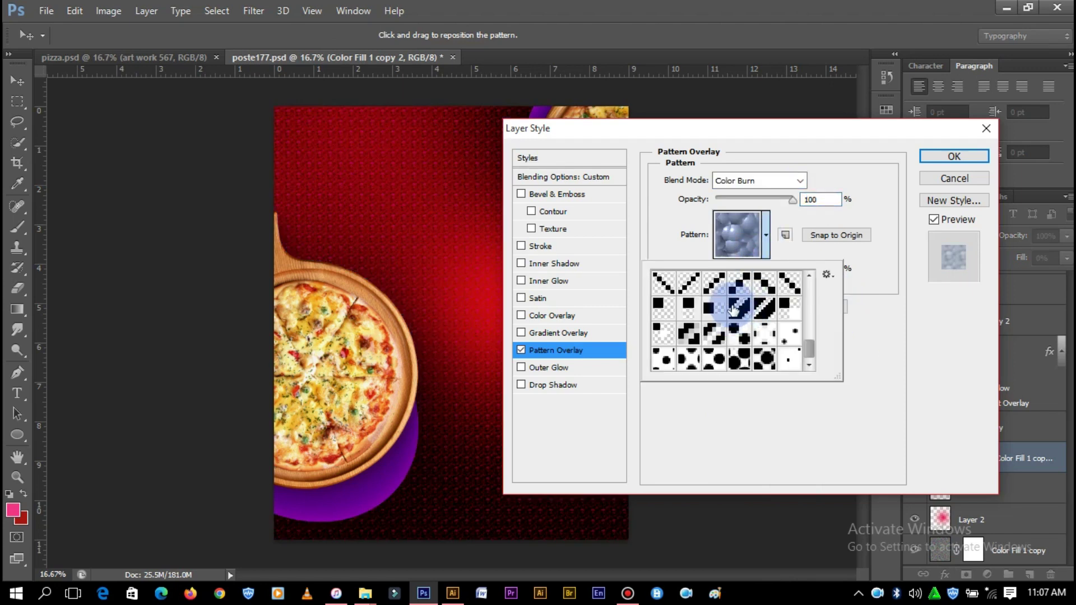
{"action": "scroll", "coordinate": [809, 325], "scroll_direction": "up", "scroll_amount": 2}
{"action": "scroll", "coordinate": [809, 342], "scroll_direction": "up", "scroll_amount": 1}
{"action": "scroll", "coordinate": [809, 332], "scroll_direction": "up", "scroll_amount": 1}
{"action": "scroll", "coordinate": [809, 337], "scroll_direction": "up", "scroll_amount": 1}
{"action": "left_click", "coordinate": [688, 351]}
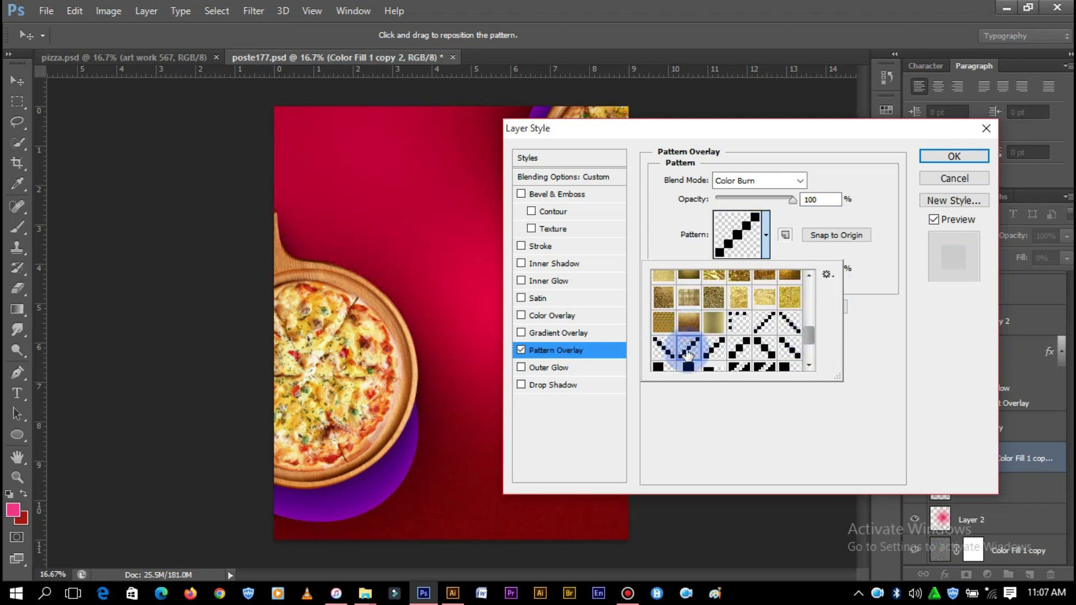
{"action": "left_click", "coordinate": [667, 351]}
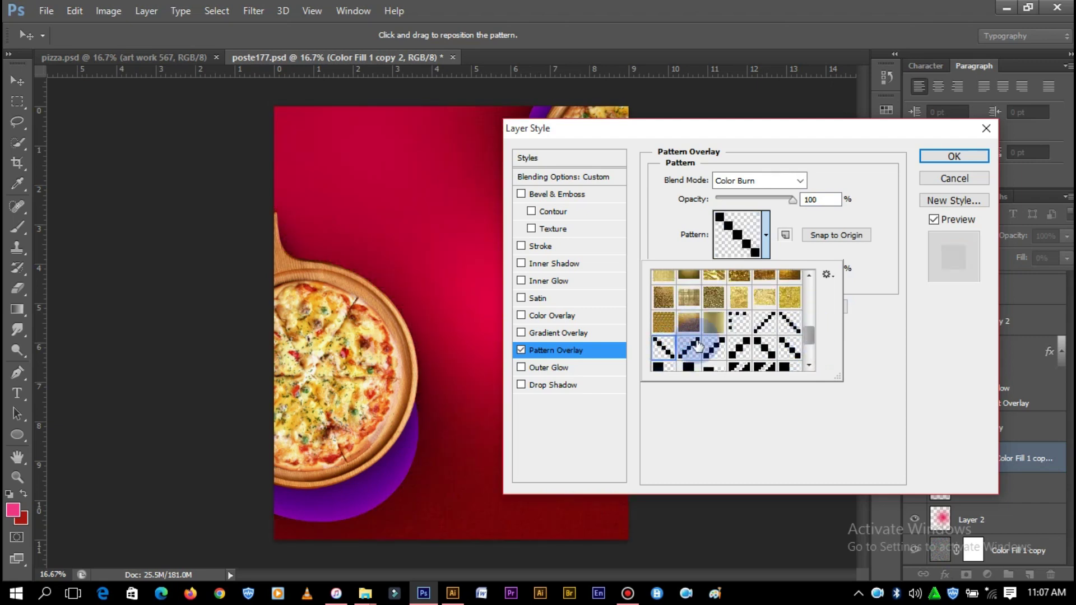
{"action": "left_click", "coordinate": [774, 182]}
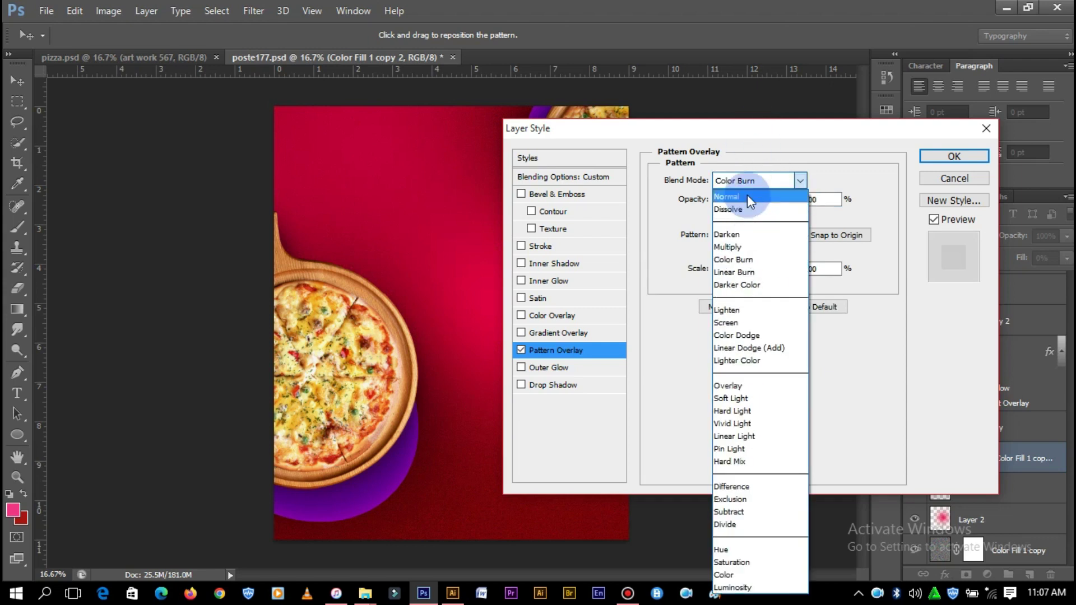
{"action": "left_click", "coordinate": [746, 193]}
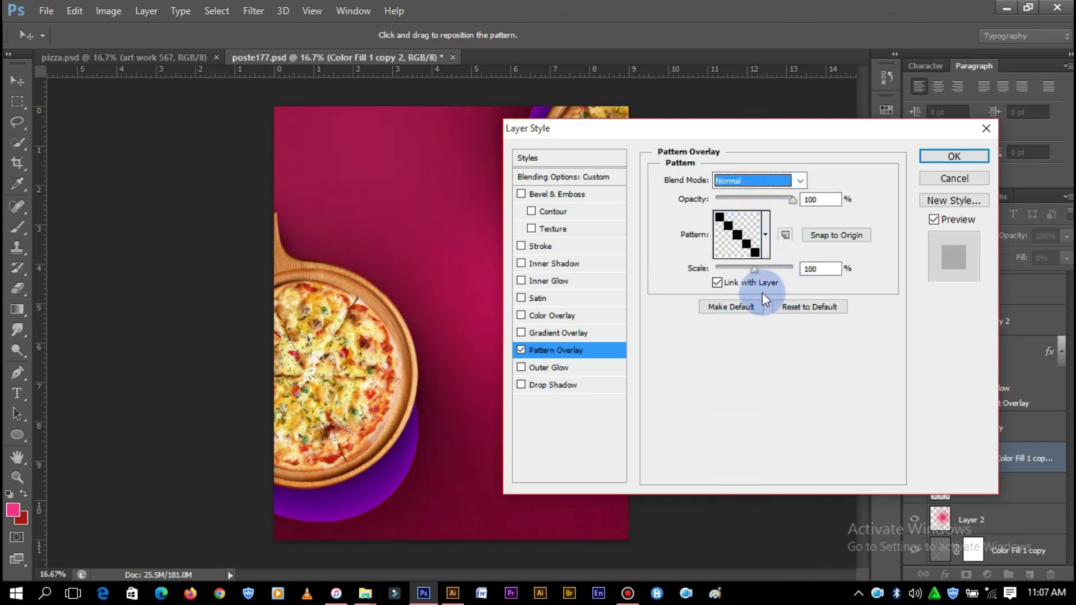
{"action": "left_click_drag", "start_coordinate": [755, 270], "coordinate": [788, 260]}
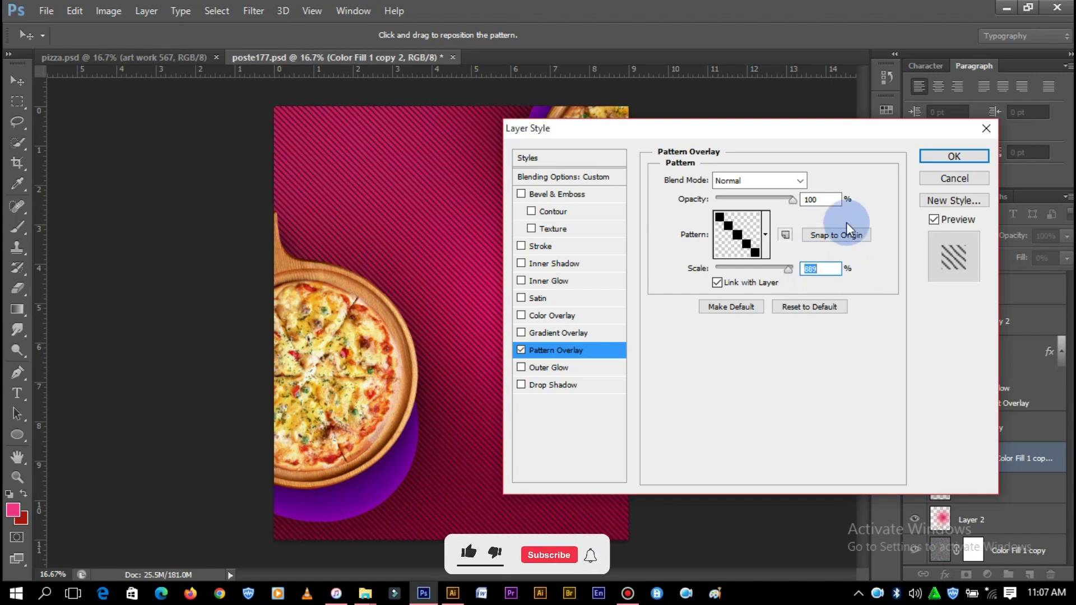
{"action": "left_click", "coordinate": [944, 156]}
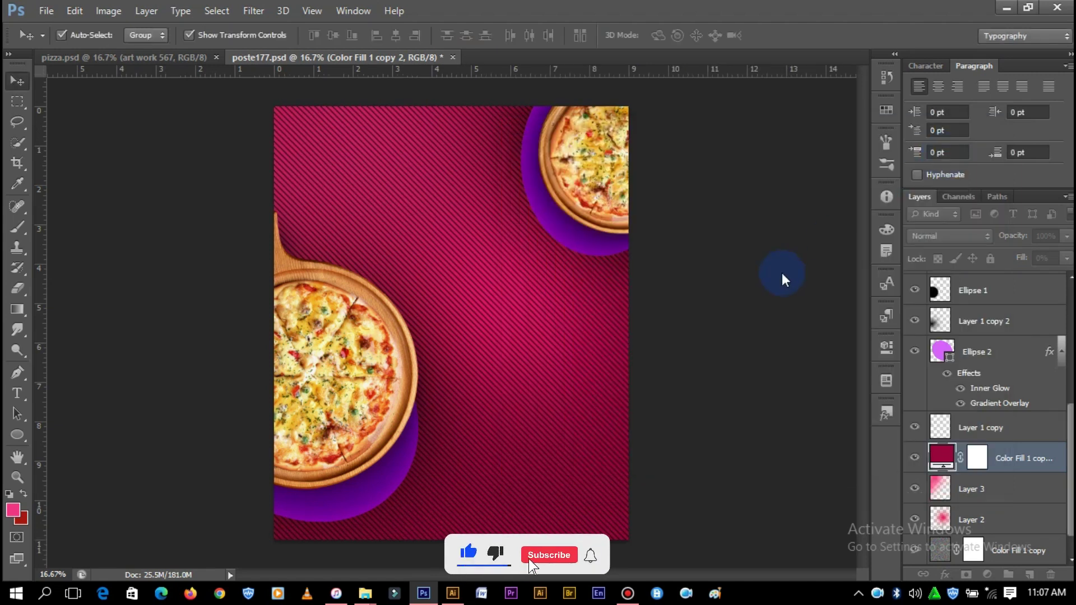
- Fade the striped fill layer to 56% opacity
{"action": "left_click", "coordinate": [1066, 237]}
{"action": "left_click_drag", "start_coordinate": [1028, 253], "coordinate": [1031, 260]}
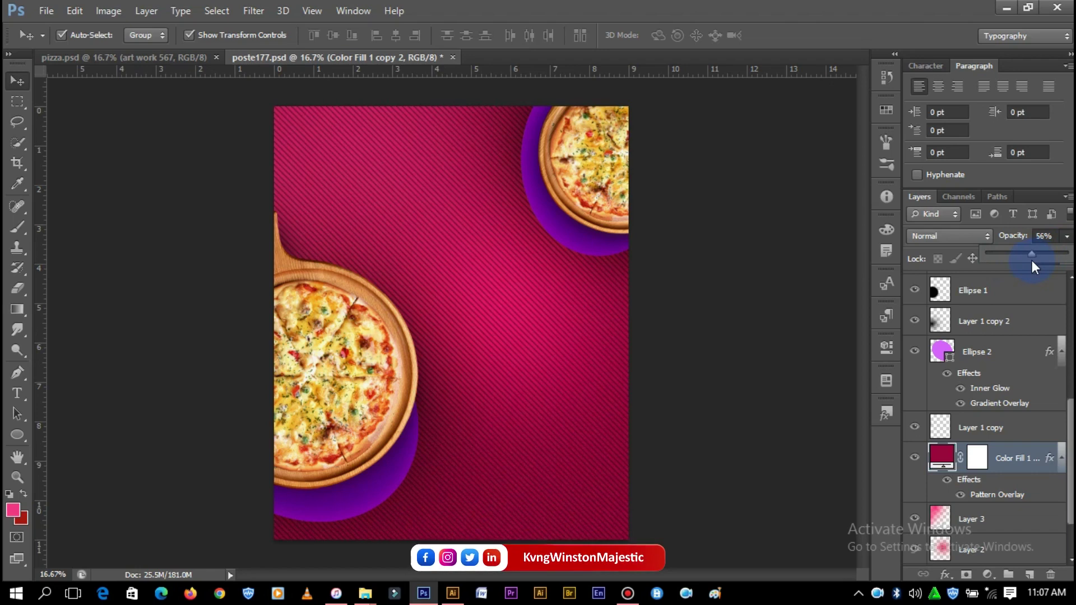
{"action": "left_click", "coordinate": [787, 307]}
{"action": "scroll", "coordinate": [790, 307], "scroll_direction": "up", "scroll_amount": 1}
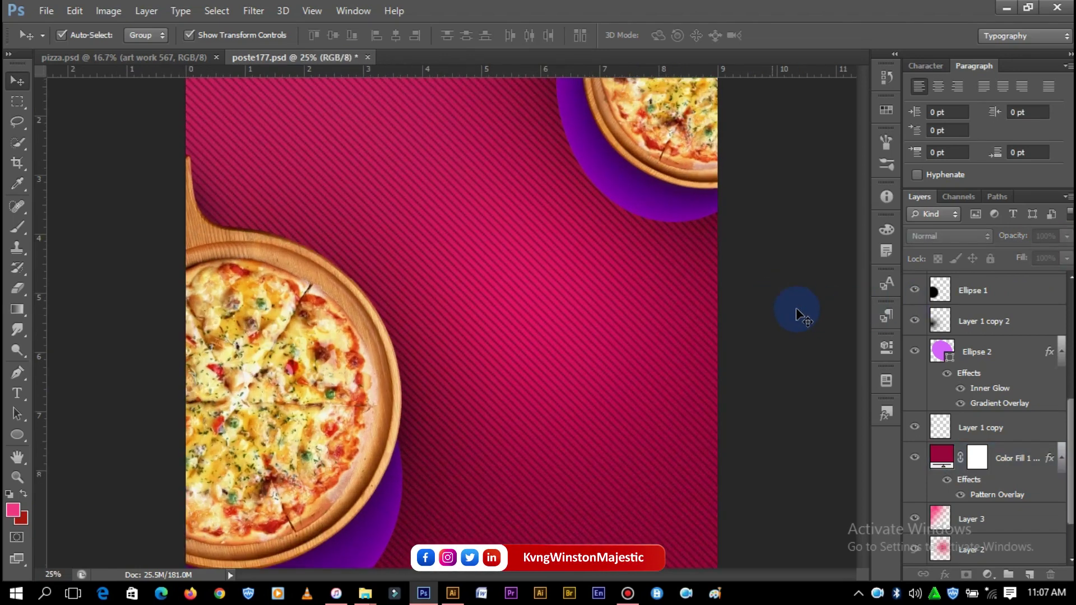
{"action": "scroll", "coordinate": [797, 308], "scroll_direction": "down", "scroll_amount": 1}
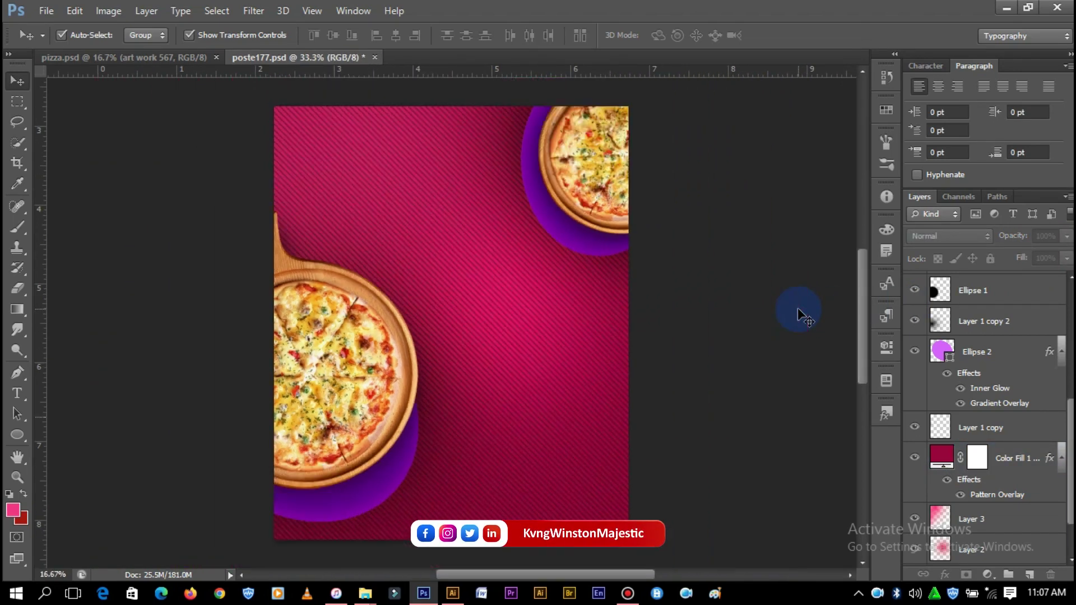
{"action": "left_click", "coordinate": [575, 375]}
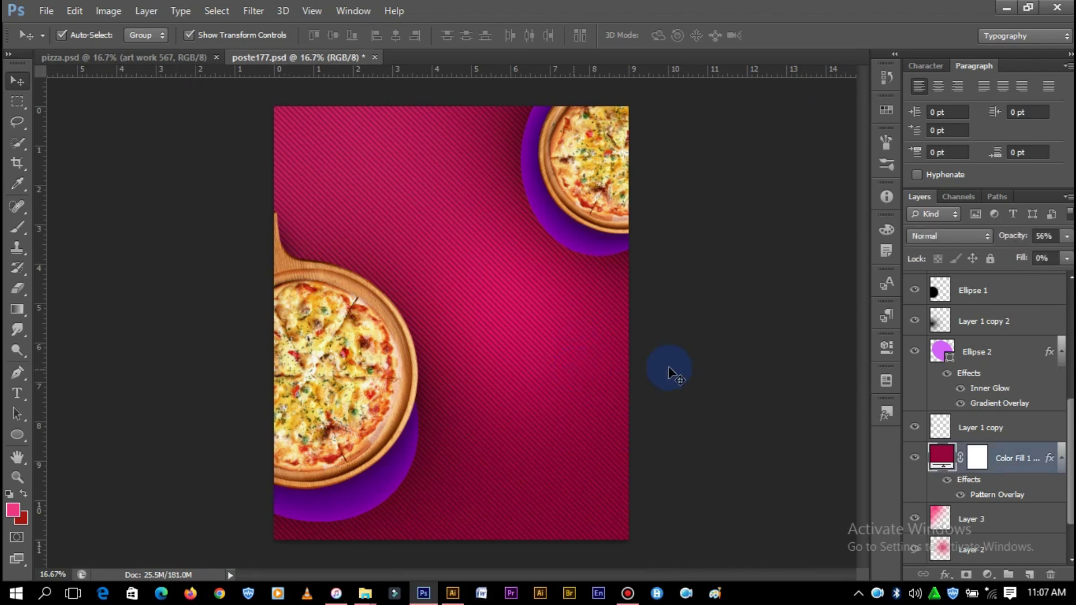
{"action": "left_click", "coordinate": [778, 296]}
- Bring art work 567 into the poster and add a Curves adjustment clipped to it
{"action": "left_click_drag", "start_coordinate": [345, 301], "coordinate": [348, 303]}
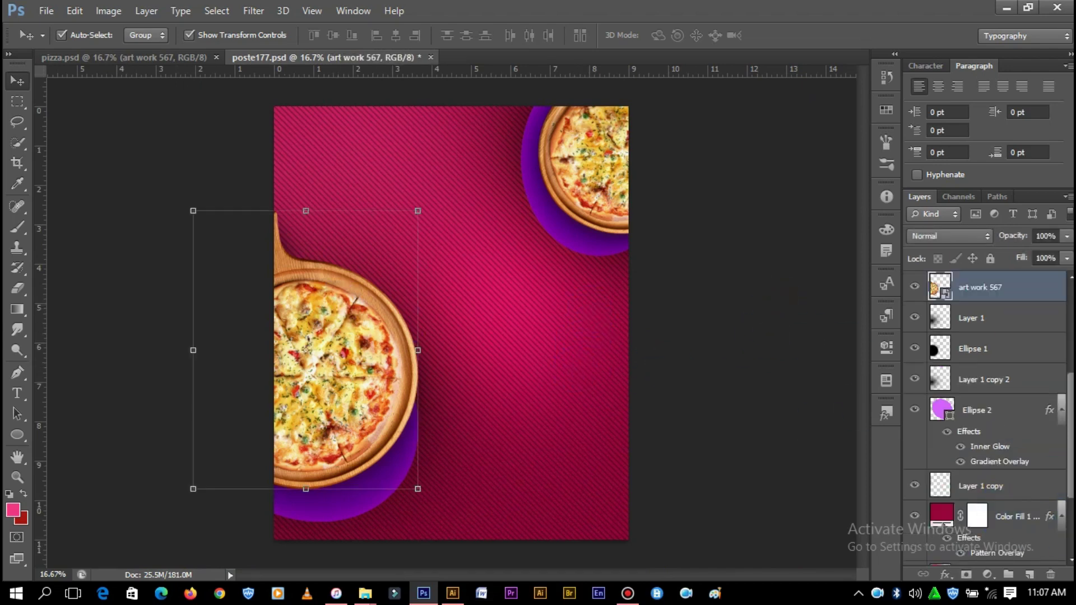
{"action": "left_click", "coordinate": [987, 574]}
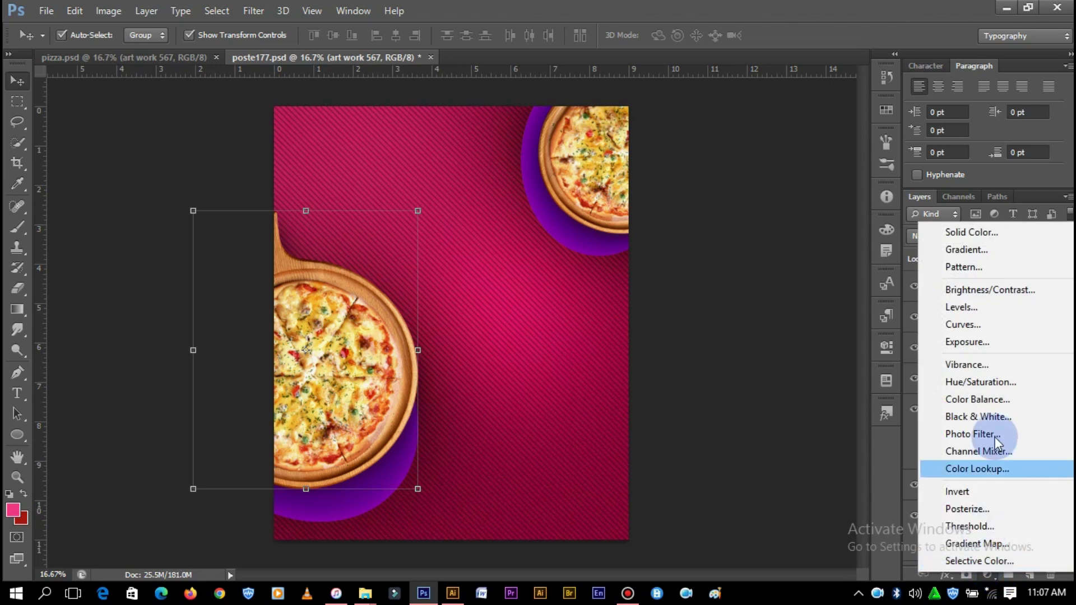
{"action": "left_click", "coordinate": [980, 323]}
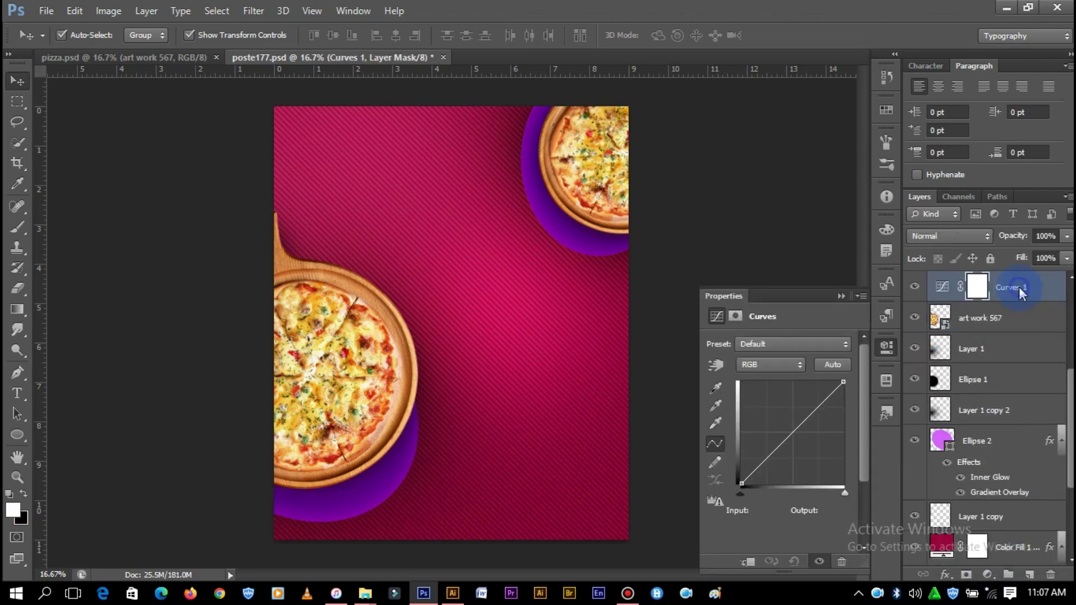
{"action": "right_click", "coordinate": [1018, 287]}
{"action": "left_click", "coordinate": [776, 260]}
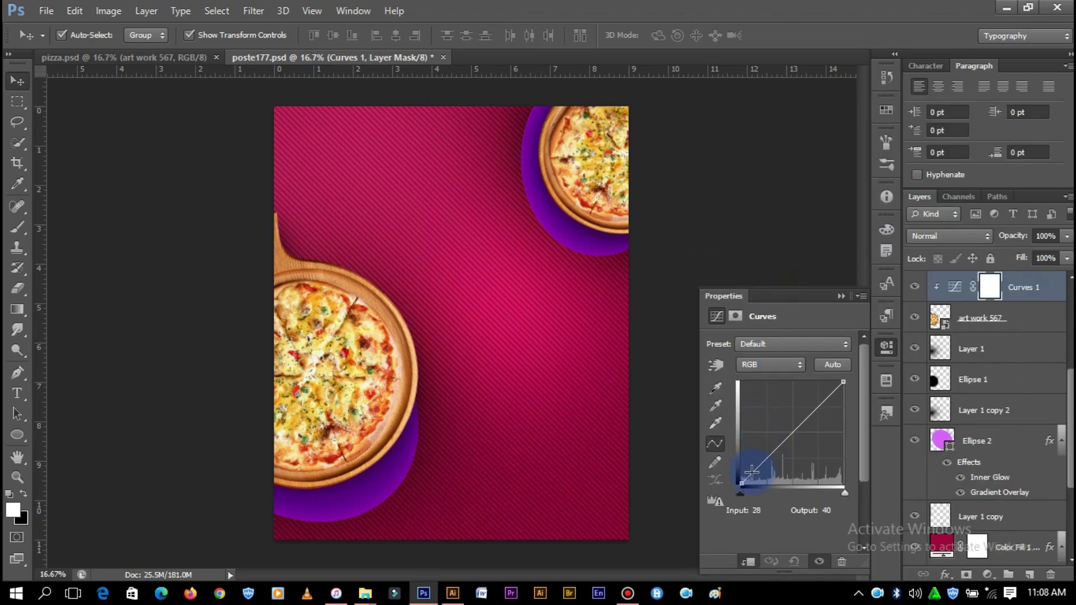
- Shape an S-curve to deepen shadows and brighten highlights, then duplicate the top-right pizza
{"action": "left_click_drag", "start_coordinate": [751, 473], "coordinate": [757, 474]}
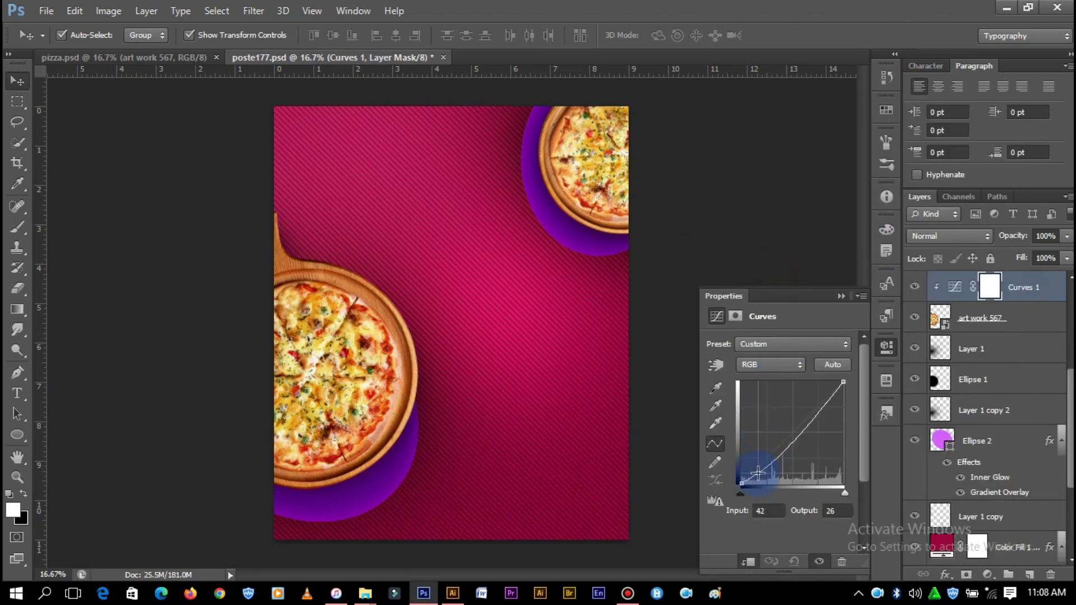
{"action": "left_click_drag", "start_coordinate": [814, 407], "coordinate": [816, 405]}
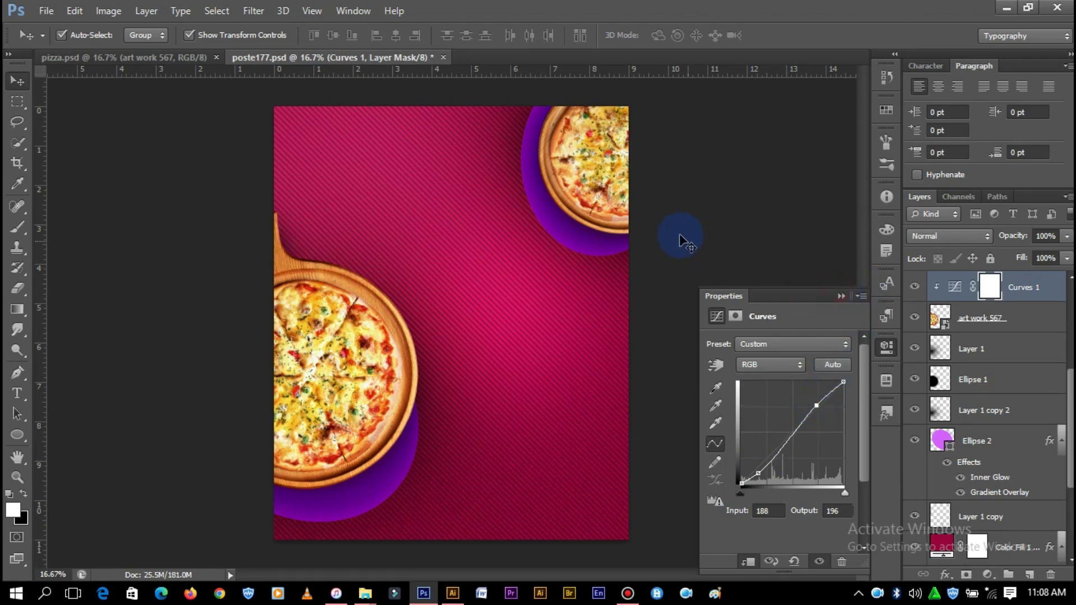
{"action": "left_click", "coordinate": [841, 295]}
{"action": "left_click_drag", "start_coordinate": [633, 190], "coordinate": [632, 191]}
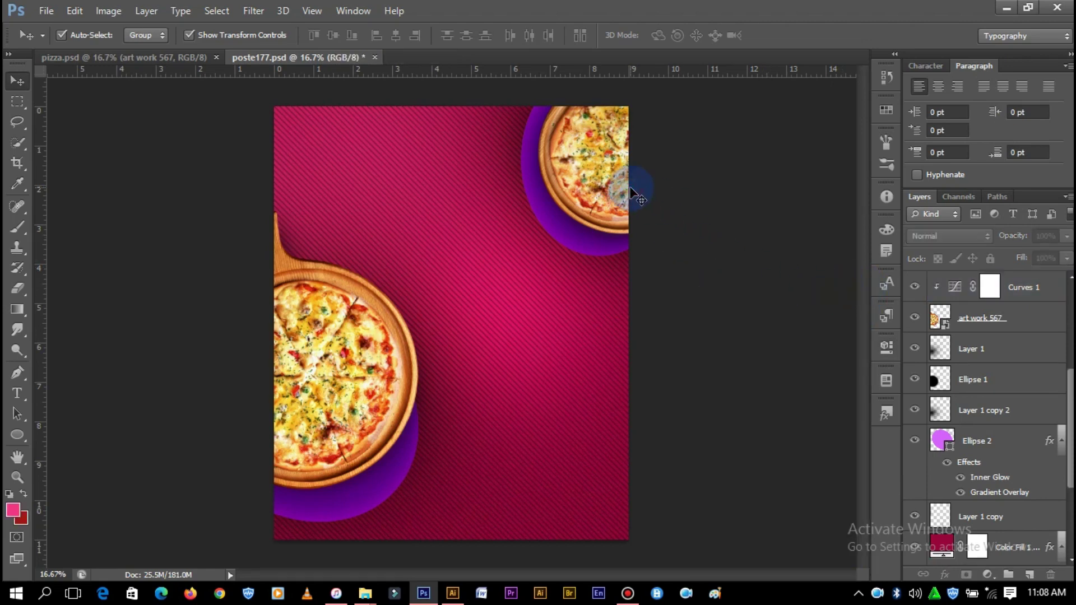
- Copy the clipped Curves adjustment onto the top-right pizza and delete the empty Layer 4
{"action": "left_click", "coordinate": [1030, 575]}
{"action": "right_click", "coordinate": [990, 276]}
{"action": "left_click", "coordinate": [742, 259]}
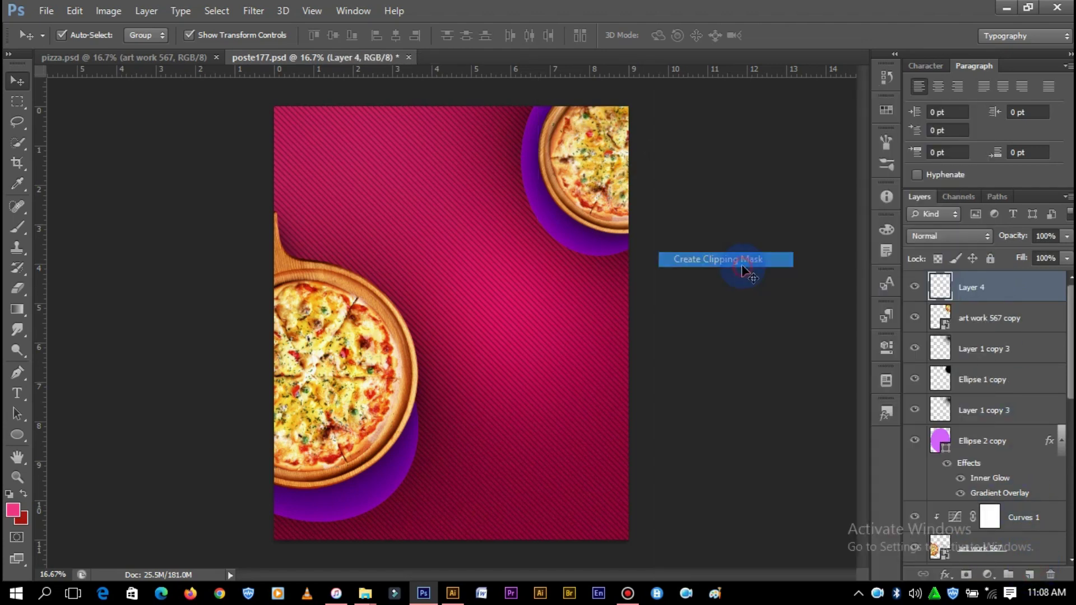
{"action": "left_click_drag", "start_coordinate": [1019, 520], "coordinate": [1027, 293]}
{"action": "left_click", "coordinate": [1039, 292]}
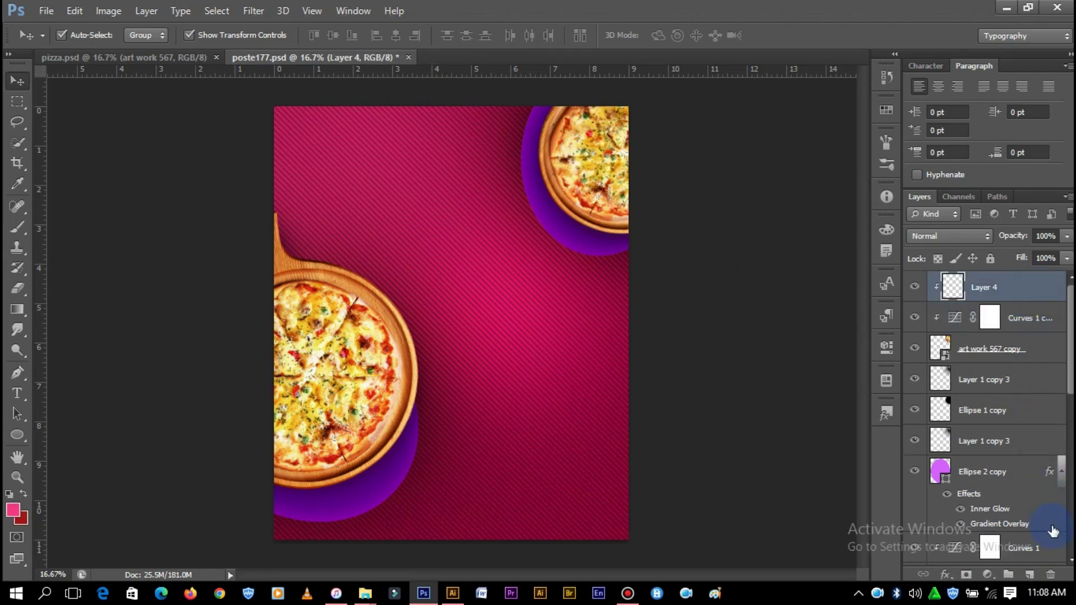
{"action": "left_click", "coordinate": [1051, 578]}
- Add a Hue/Saturation adjustment to the top-right pizza with saturation +7
{"action": "left_click", "coordinate": [989, 317]}
{"action": "left_click", "coordinate": [987, 572]}
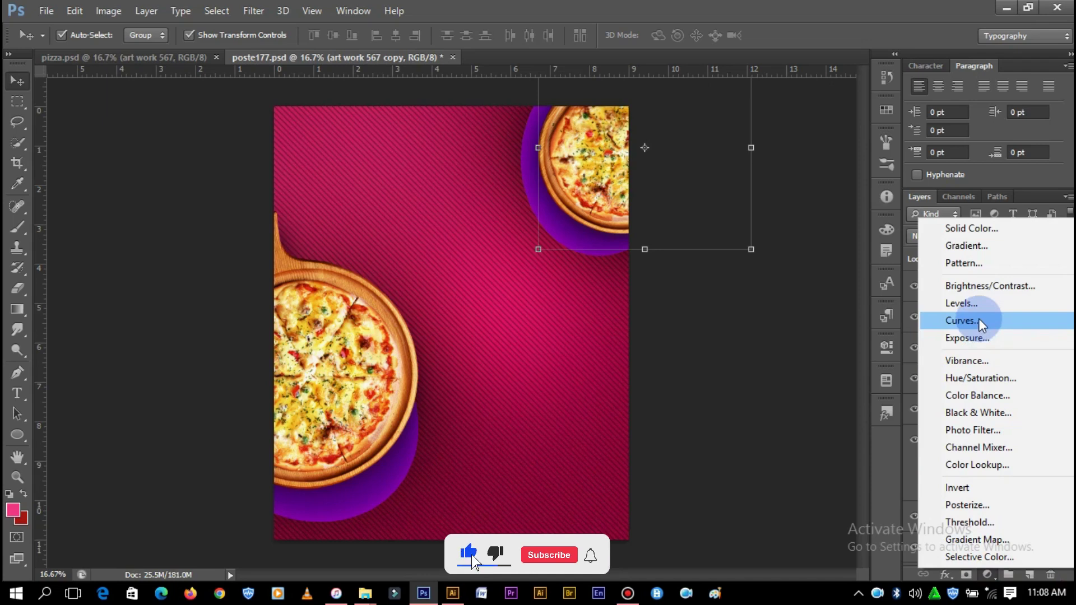
{"action": "left_click", "coordinate": [965, 378]}
{"action": "left_click_drag", "start_coordinate": [779, 433], "coordinate": [784, 432]}
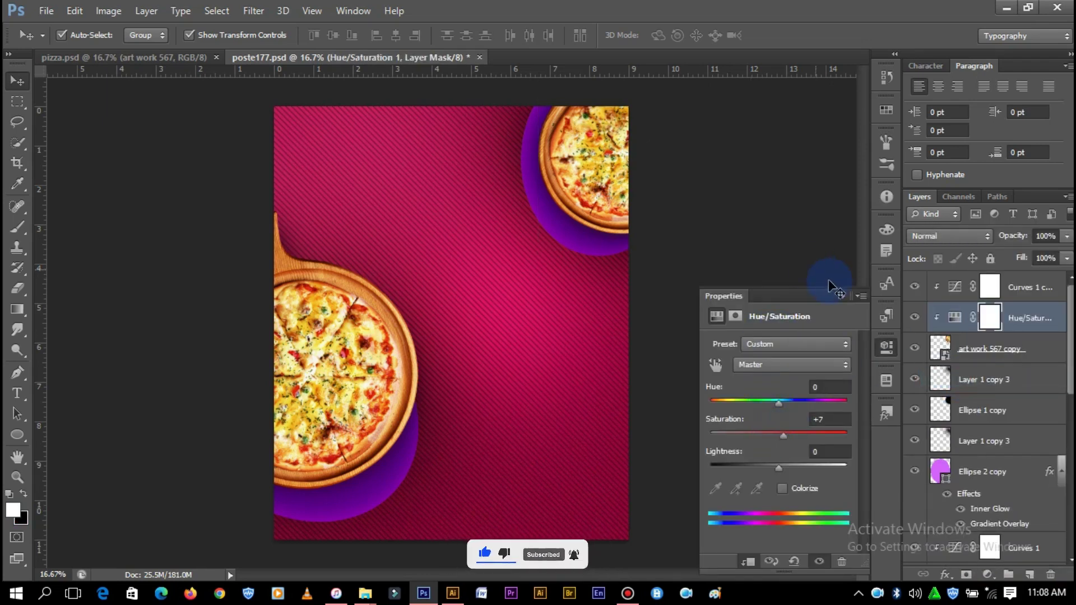
{"action": "left_click", "coordinate": [840, 296]}
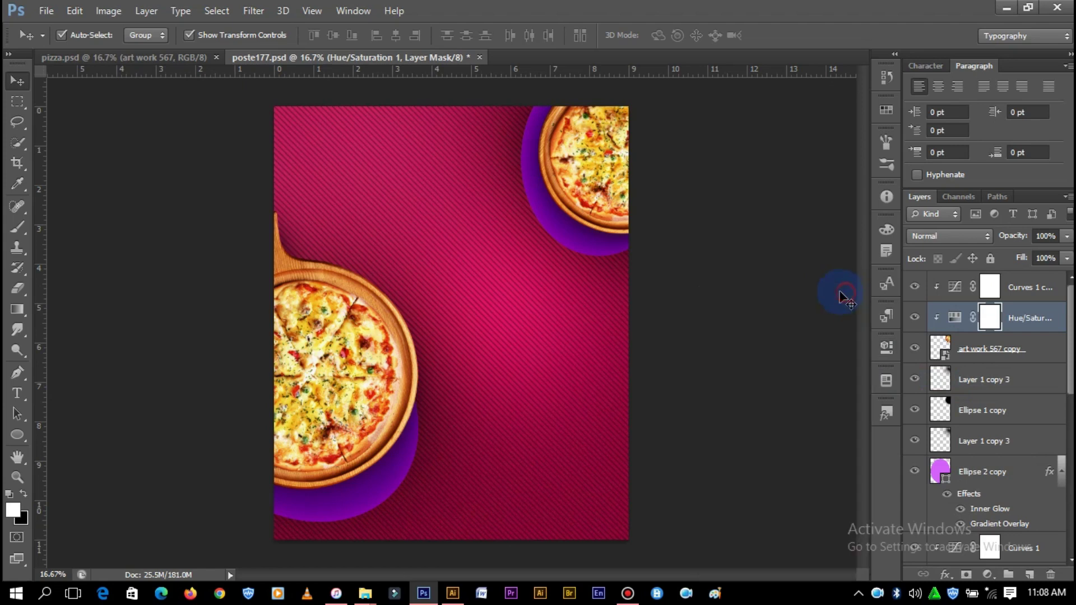
- Add a Hue/Saturation adjustment to the lower-left pizza board with saturation +9
{"action": "left_click", "coordinate": [325, 385]}
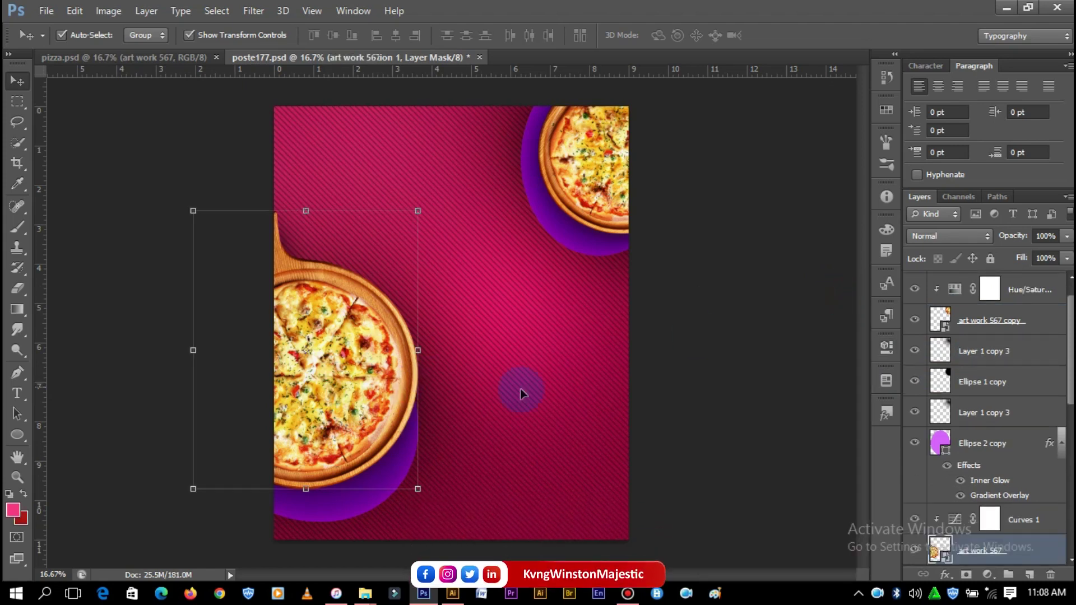
{"action": "left_click", "coordinate": [987, 574]}
{"action": "left_click", "coordinate": [979, 382]}
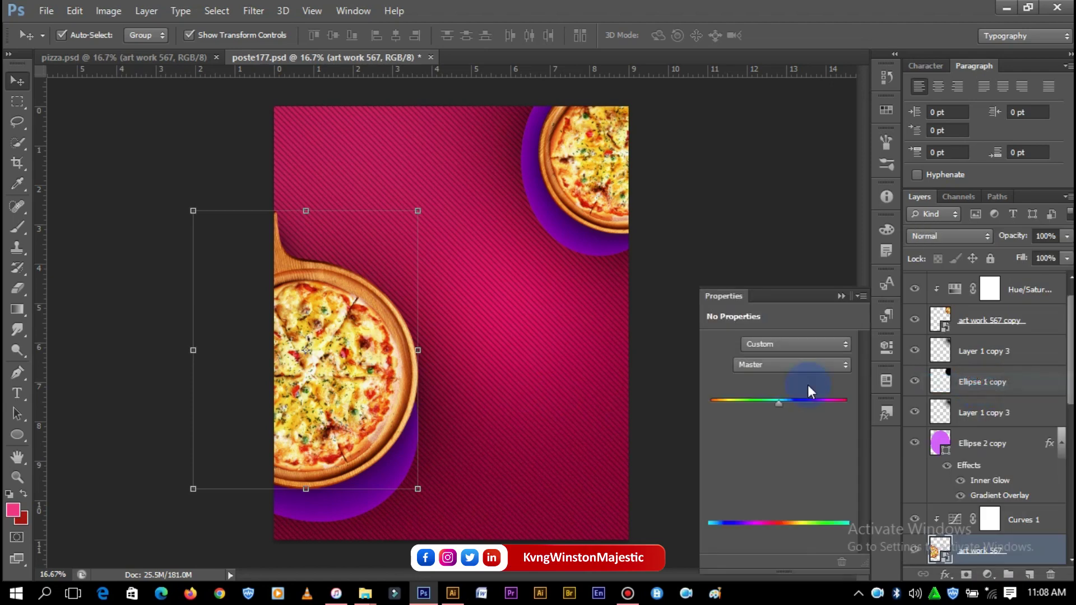
{"action": "left_click_drag", "start_coordinate": [778, 434], "coordinate": [785, 433]}
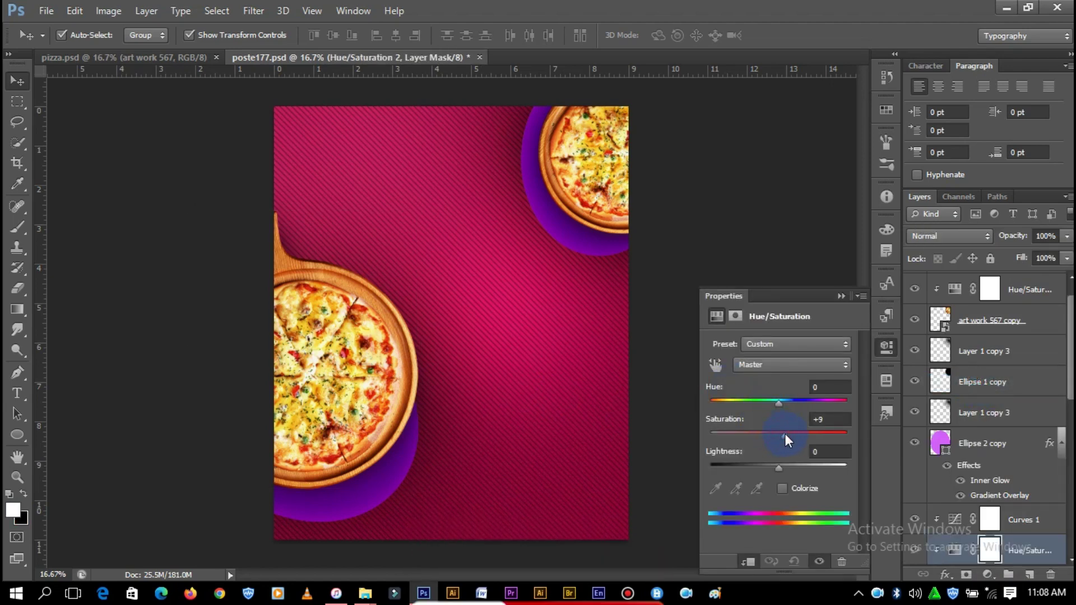
{"action": "left_click", "coordinate": [842, 296]}
{"action": "left_click", "coordinate": [370, 377]}
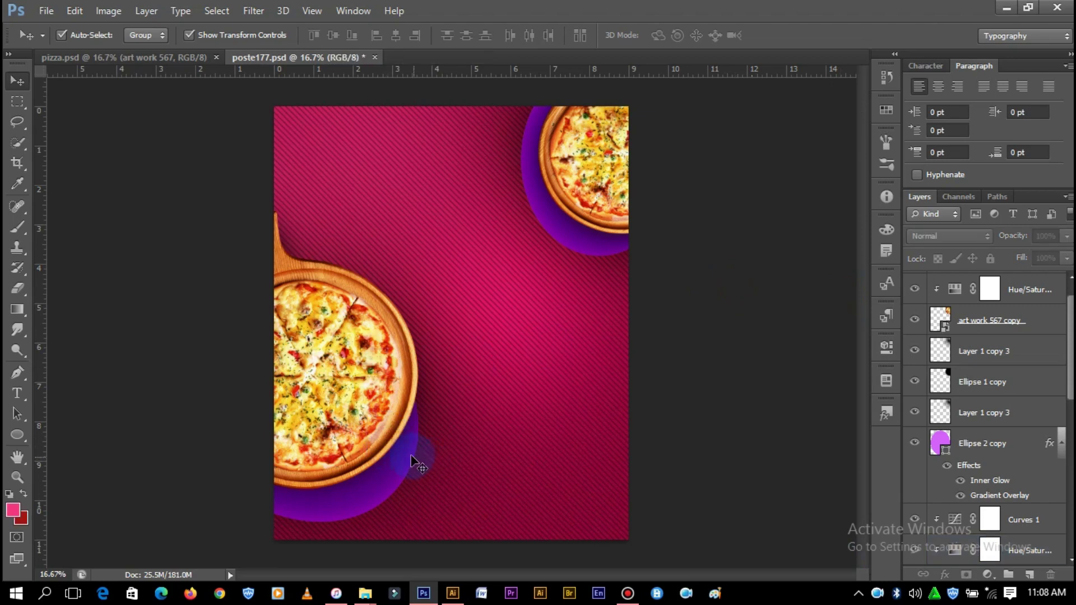
- Create a new empty layer above Layer 1
{"action": "left_click", "coordinate": [577, 397]}
{"action": "scroll", "coordinate": [1036, 448], "scroll_direction": "up", "scroll_amount": 2}
{"action": "scroll", "coordinate": [1024, 472], "scroll_direction": "up", "scroll_amount": 2}
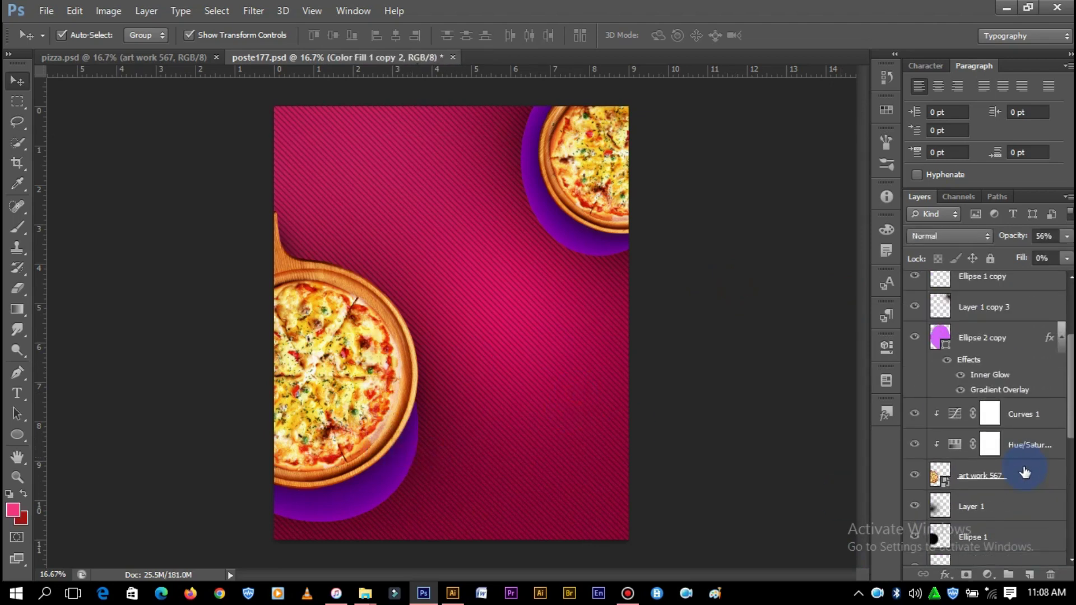
{"action": "left_click", "coordinate": [1016, 500]}
{"action": "left_click", "coordinate": [1029, 575]}
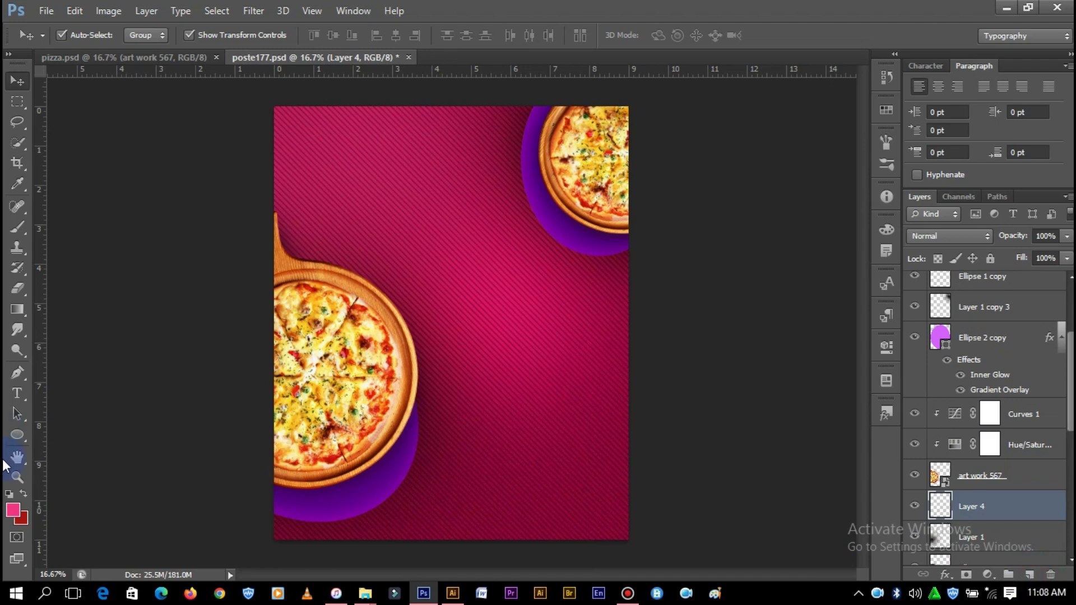
- Set the foreground colour to a bright vivid purple (#b444fa)
{"action": "left_click", "coordinate": [13, 512]}
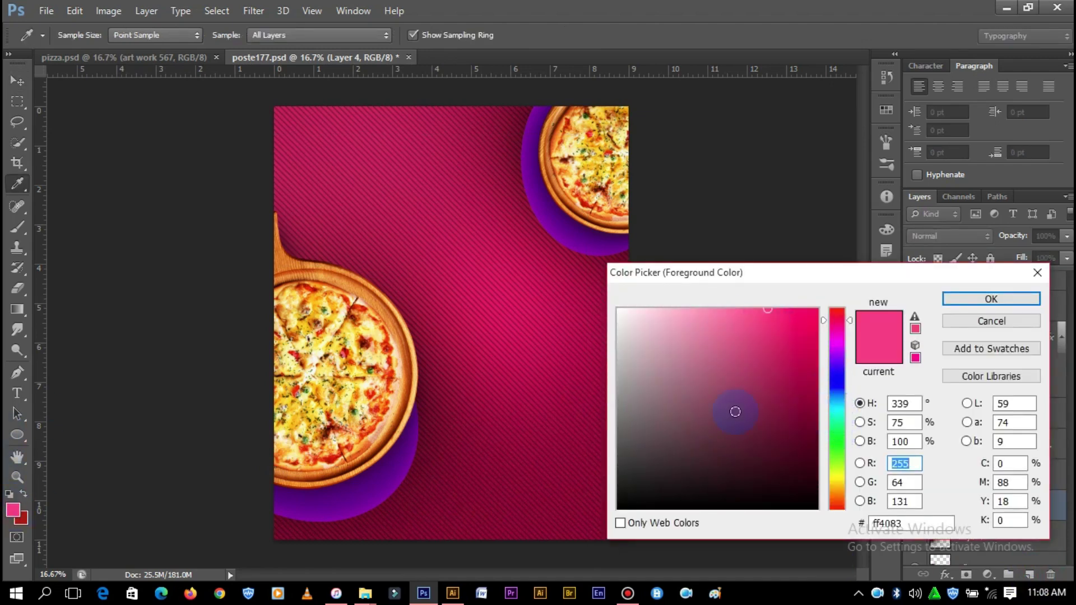
{"action": "left_click", "coordinate": [376, 501]}
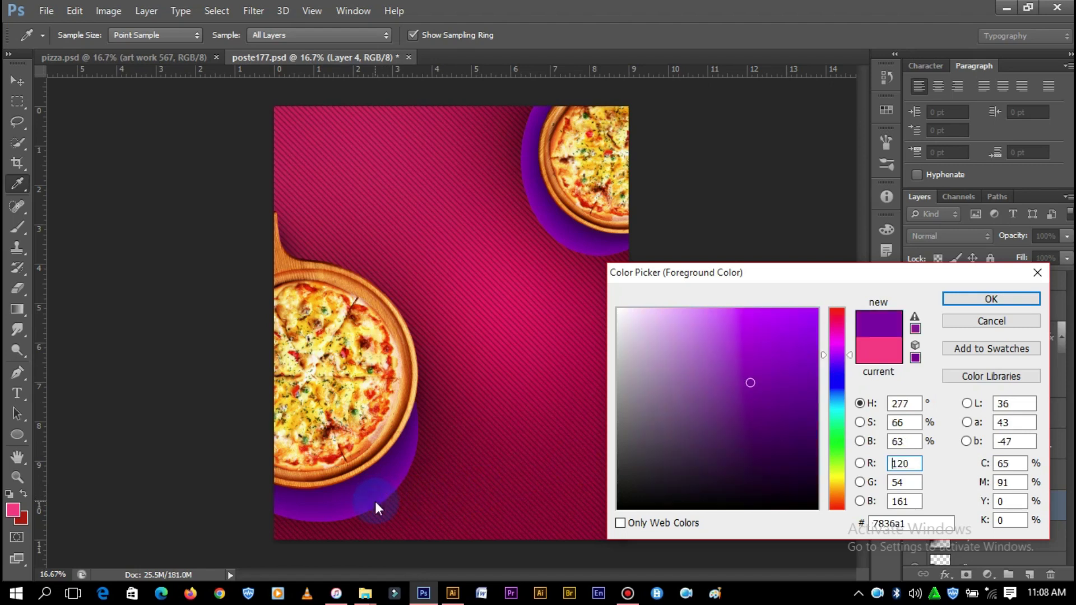
{"action": "left_click", "coordinate": [750, 345]}
{"action": "left_click_drag", "start_coordinate": [750, 345], "coordinate": [764, 311]}
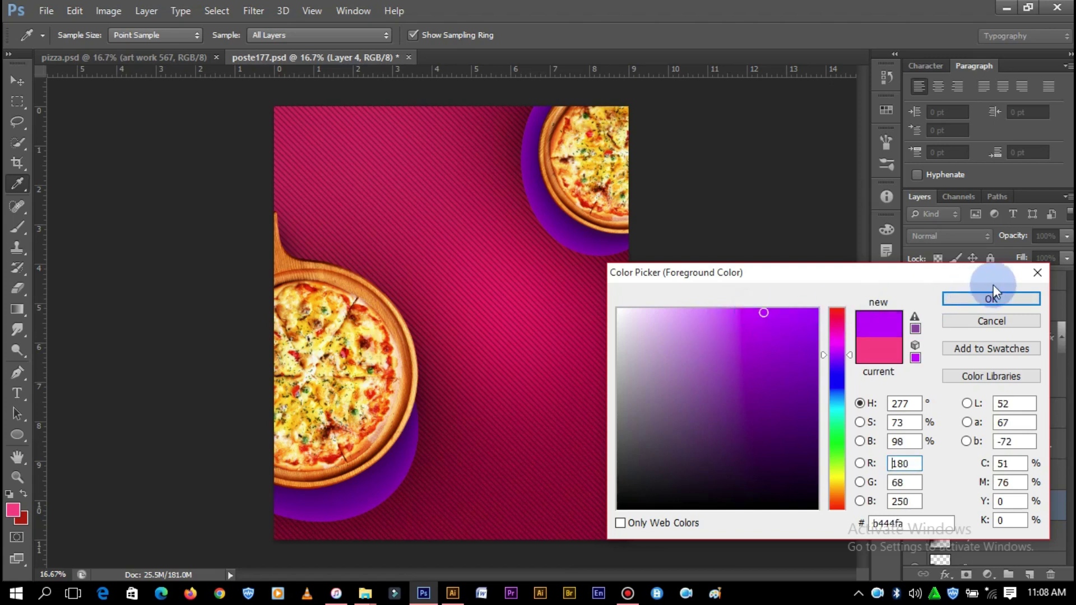
{"action": "left_click", "coordinate": [992, 297]}
- Paint one large soft purple dab, about 1521 px, at the poster centre
{"action": "key", "text": "v"}
{"action": "left_click", "coordinate": [19, 229]}
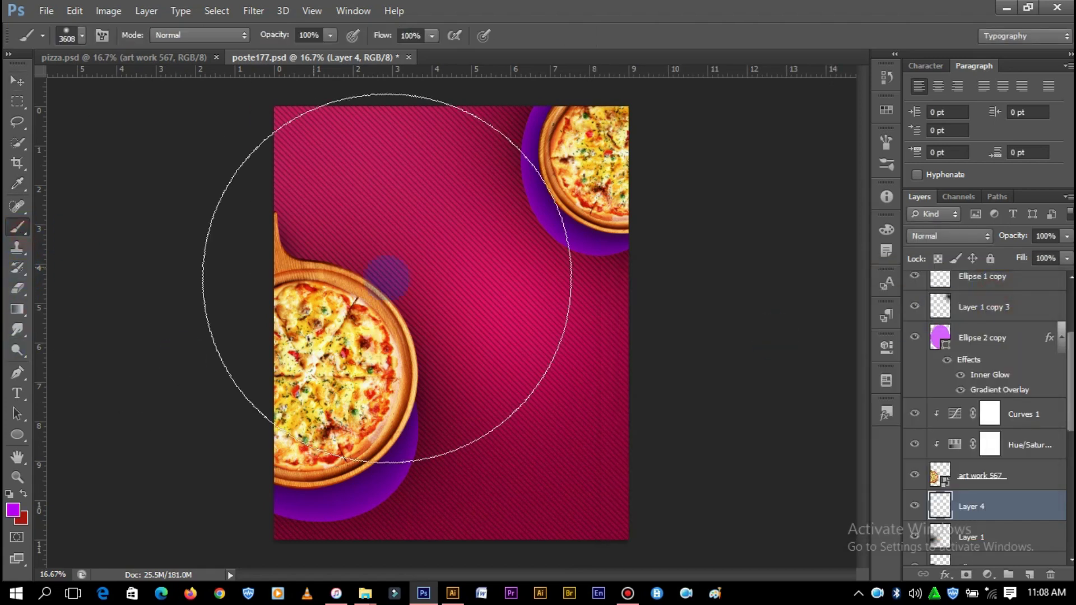
{"action": "right_click", "coordinate": [435, 329]}
{"action": "left_click", "coordinate": [583, 347]}
{"action": "left_click_drag", "start_coordinate": [594, 365], "coordinate": [587, 366]}
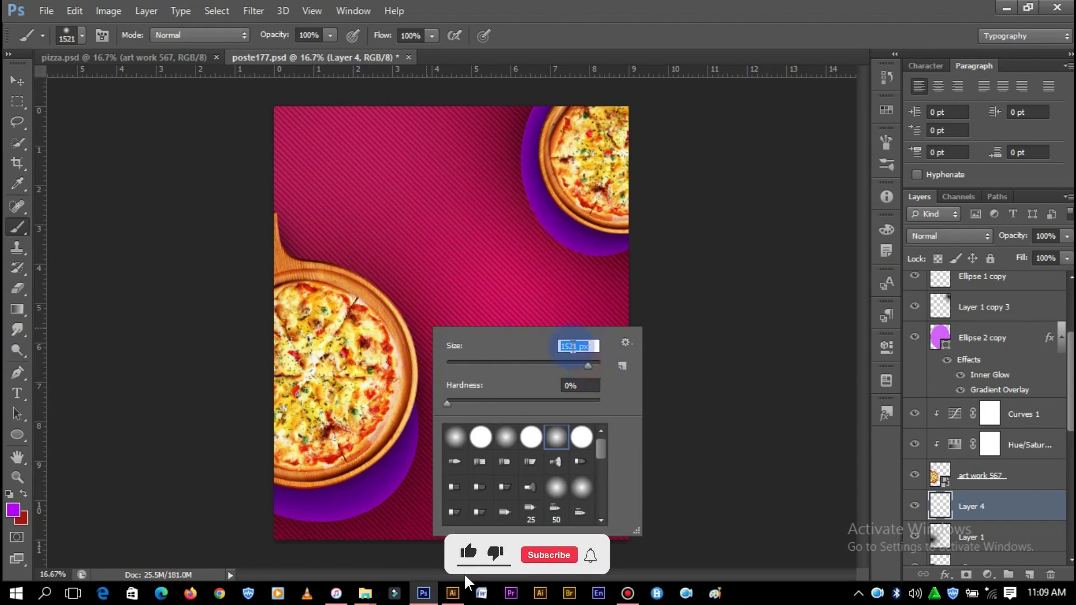
{"action": "left_click", "coordinate": [464, 288]}
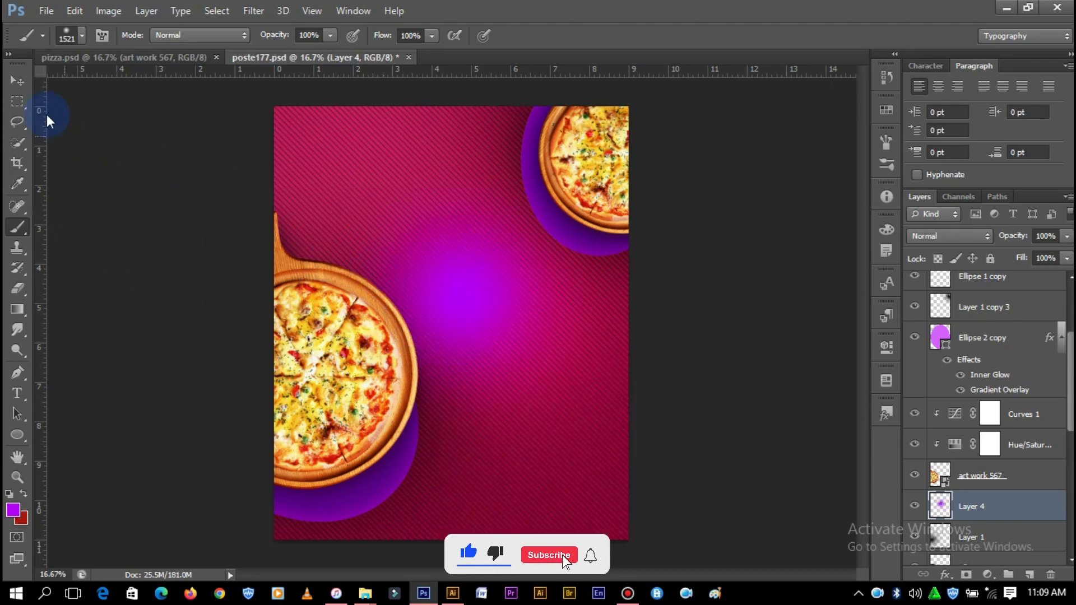
{"action": "left_click", "coordinate": [17, 81]}
- Bring the glow to front, scale it about 193%, rotate about 55°, and place it top-left
{"action": "mouse_move", "coordinate": [457, 282]}
{"action": "left_mouse_down"}
{"action": "mouse_move", "coordinate": [278, 223]}
{"action": "mouse_move", "coordinate": [301, 219]}
{"action": "mouse_move", "coordinate": [396, 352]}
{"action": "mouse_move", "coordinate": [588, 477]}
{"action": "left_mouse_up"}
{"action": "key", "text": "ctrl+shift+bracketright"}
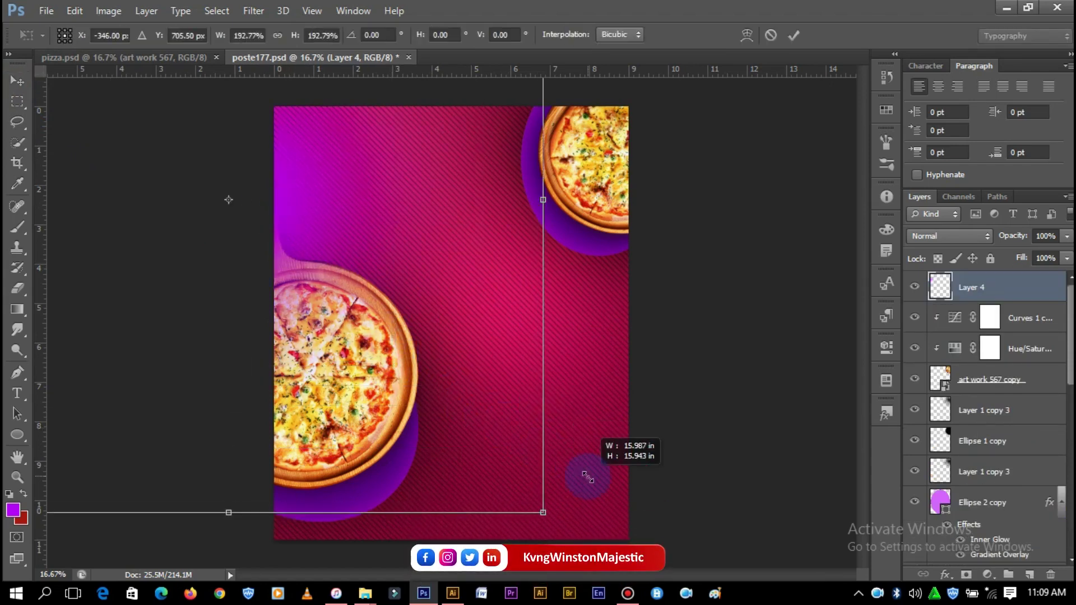
{"action": "mouse_move", "coordinate": [354, 255]}
{"action": "left_mouse_down"}
{"action": "mouse_move", "coordinate": [318, 203]}
{"action": "mouse_move", "coordinate": [331, 214]}
{"action": "left_mouse_up"}
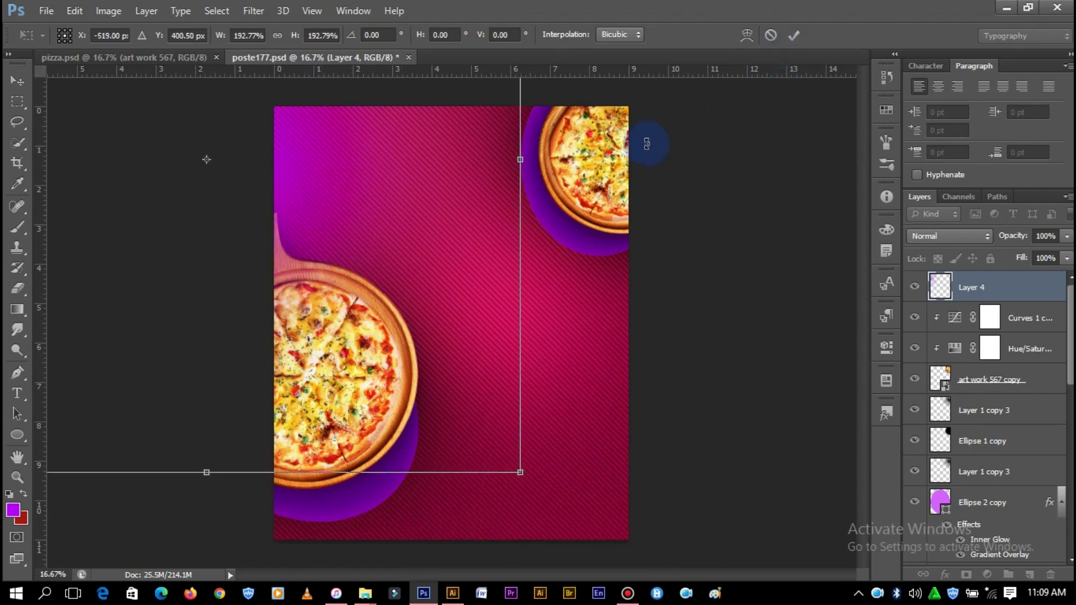
{"action": "left_click_drag", "start_coordinate": [647, 144], "coordinate": [473, 420]}
{"action": "mouse_move", "coordinate": [445, 162]}
{"action": "left_mouse_down"}
{"action": "mouse_move", "coordinate": [726, 112]}
{"action": "mouse_move", "coordinate": [672, 245]}
{"action": "left_mouse_up"}
{"action": "left_click_drag", "start_coordinate": [338, 182], "coordinate": [359, 129]}
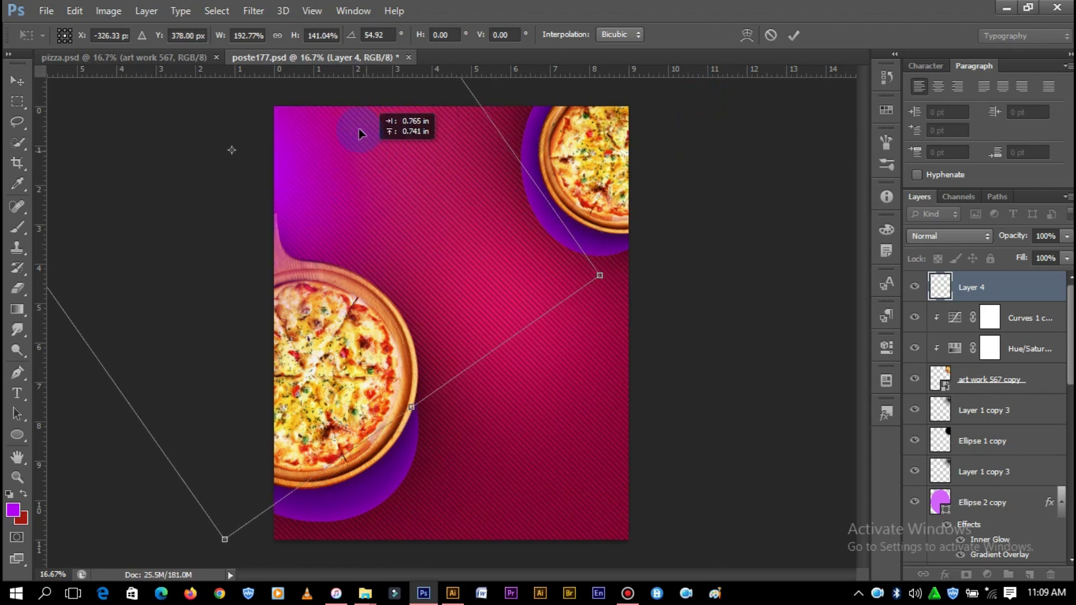
{"action": "left_click_drag", "start_coordinate": [359, 129], "coordinate": [354, 142]}
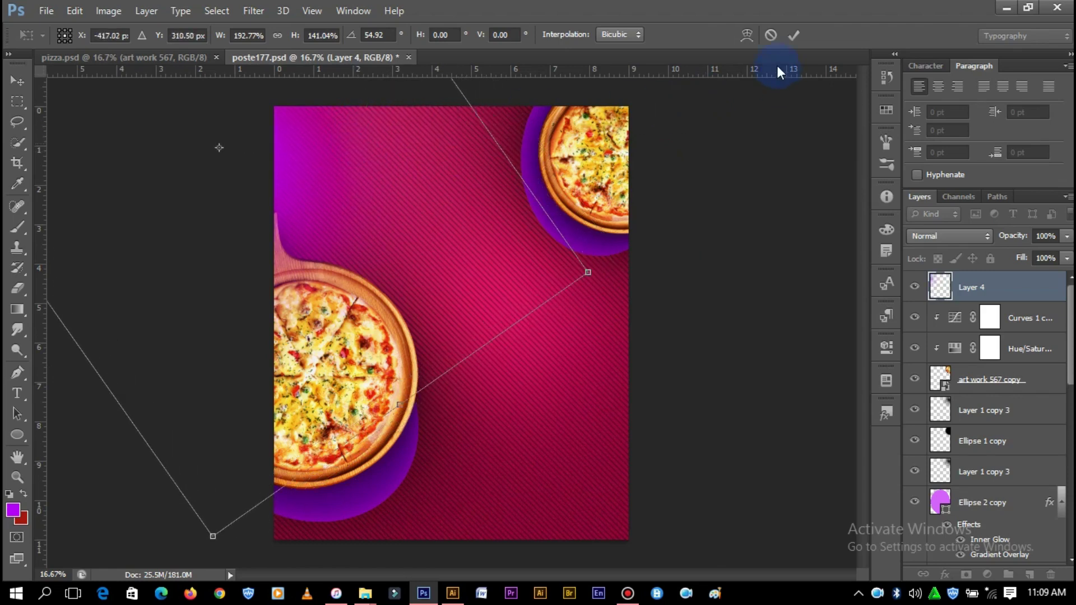
{"action": "left_click", "coordinate": [797, 37]}
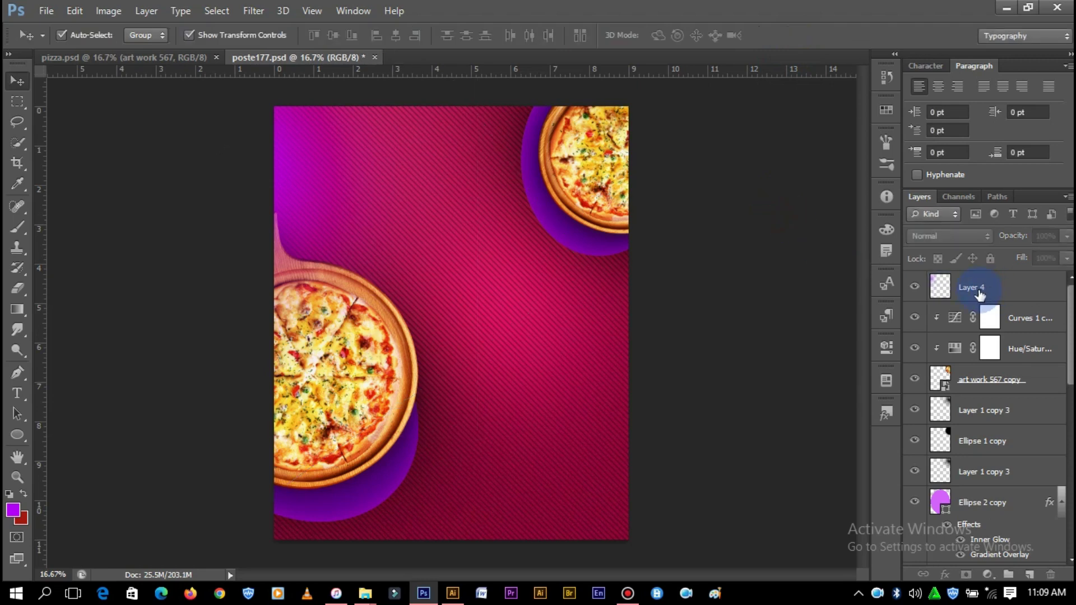
- Duplicate the glow as an Overlay copy and lower the original Layer 4 fill to 48%
{"action": "left_click_drag", "start_coordinate": [989, 288], "coordinate": [1029, 280]}
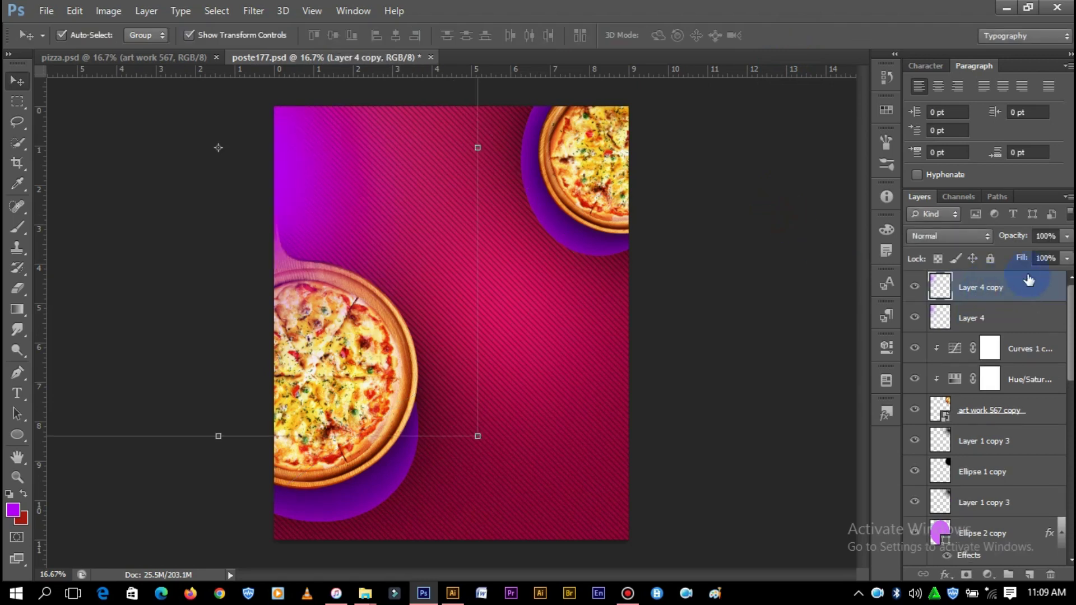
{"action": "left_click", "coordinate": [942, 236]}
{"action": "left_click", "coordinate": [933, 196]}
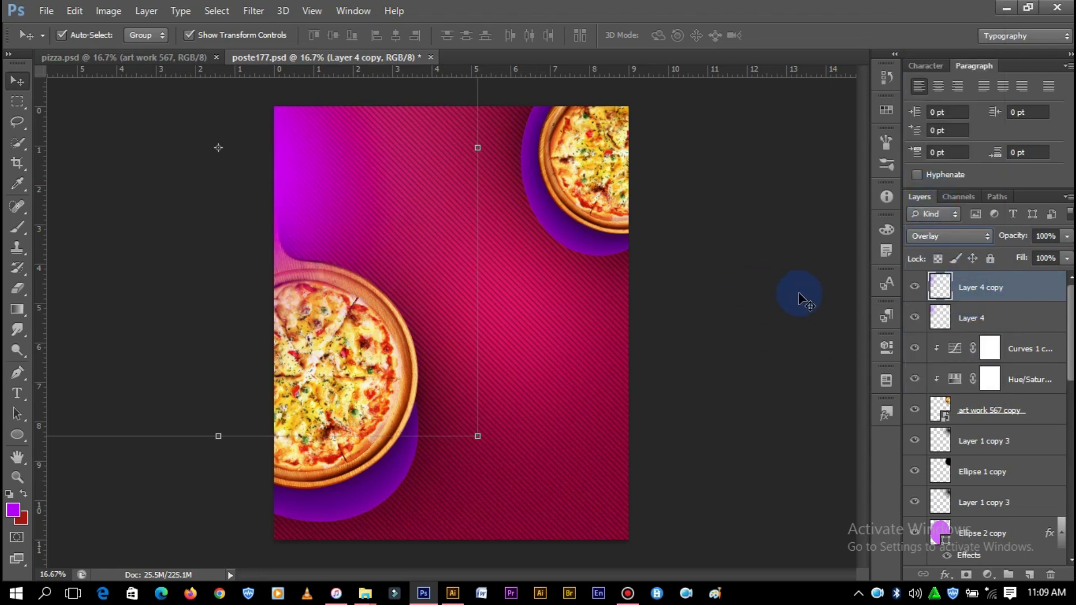
{"action": "left_click", "coordinate": [757, 302]}
{"action": "left_click", "coordinate": [978, 325]}
{"action": "left_click", "coordinate": [1065, 259]}
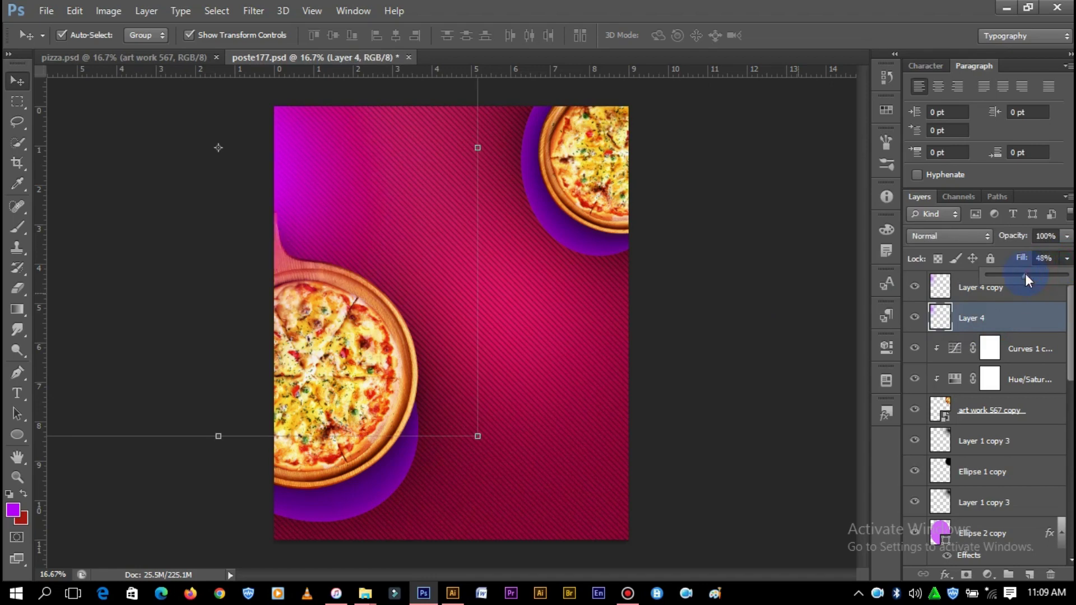
- Duplicate both glow layers and move the copies to the poster's lower centre
{"action": "left_click", "coordinate": [987, 287], "text": "shift"}
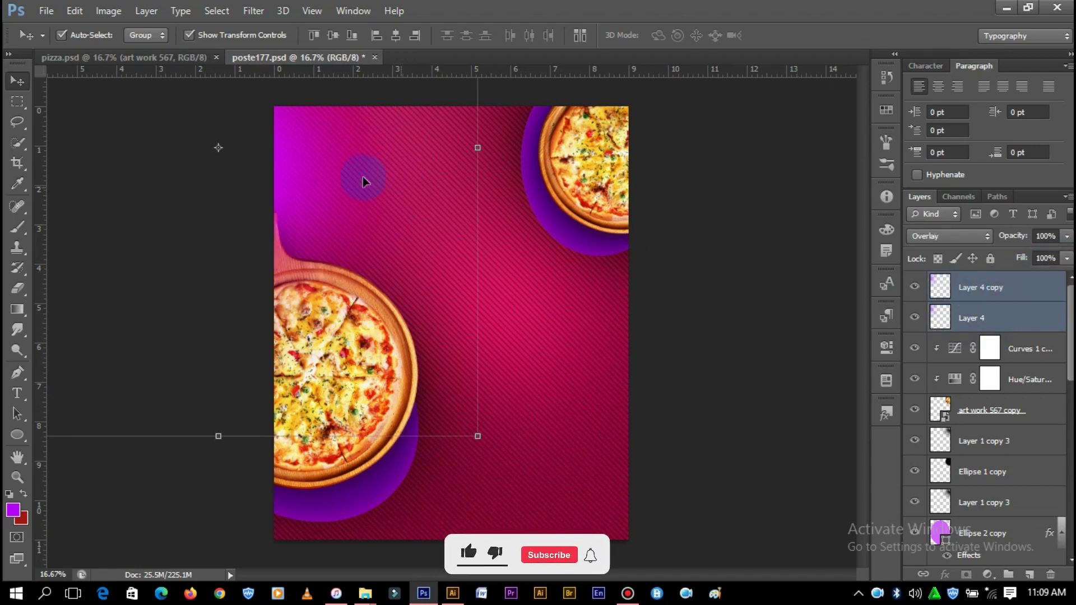
{"action": "mouse_move", "coordinate": [297, 191]}
{"action": "left_mouse_down"}
{"action": "mouse_move", "coordinate": [698, 582]}
{"action": "mouse_move", "coordinate": [677, 281]}
{"action": "left_mouse_up"}
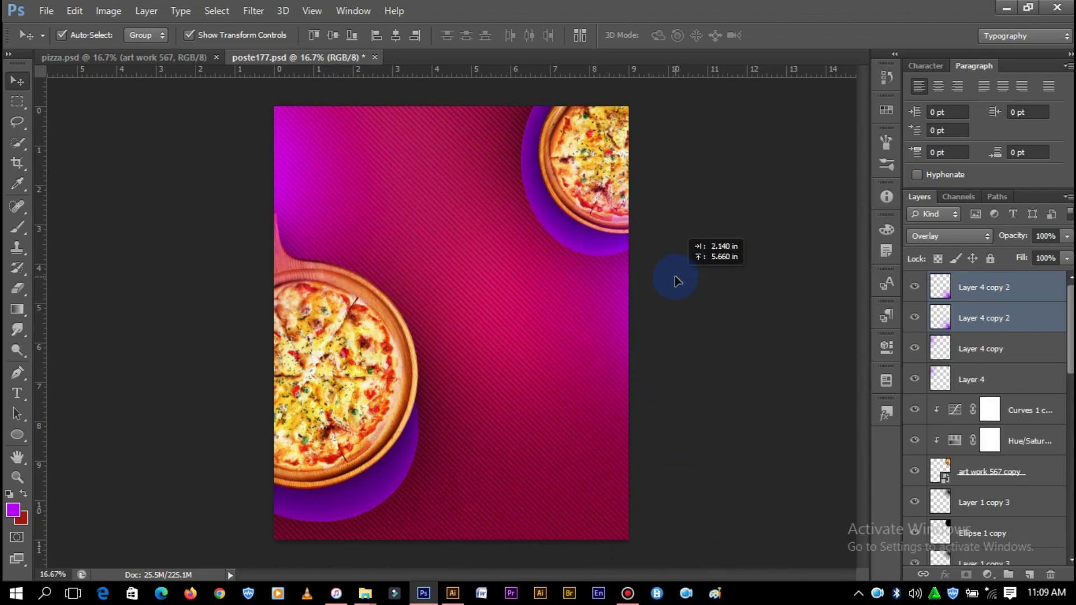
{"action": "mouse_move", "coordinate": [677, 280]}
{"action": "left_mouse_down"}
{"action": "mouse_move", "coordinate": [396, 558]}
{"action": "mouse_move", "coordinate": [390, 527]}
{"action": "mouse_move", "coordinate": [424, 540]}
{"action": "left_mouse_up"}
{"action": "mouse_move", "coordinate": [510, 536]}
{"action": "left_mouse_down"}
{"action": "mouse_move", "coordinate": [680, 481]}
{"action": "mouse_move", "coordinate": [398, 526]}
{"action": "left_mouse_up"}
{"action": "left_click", "coordinate": [777, 282]}
{"action": "key", "text": "ctrl+minus"}
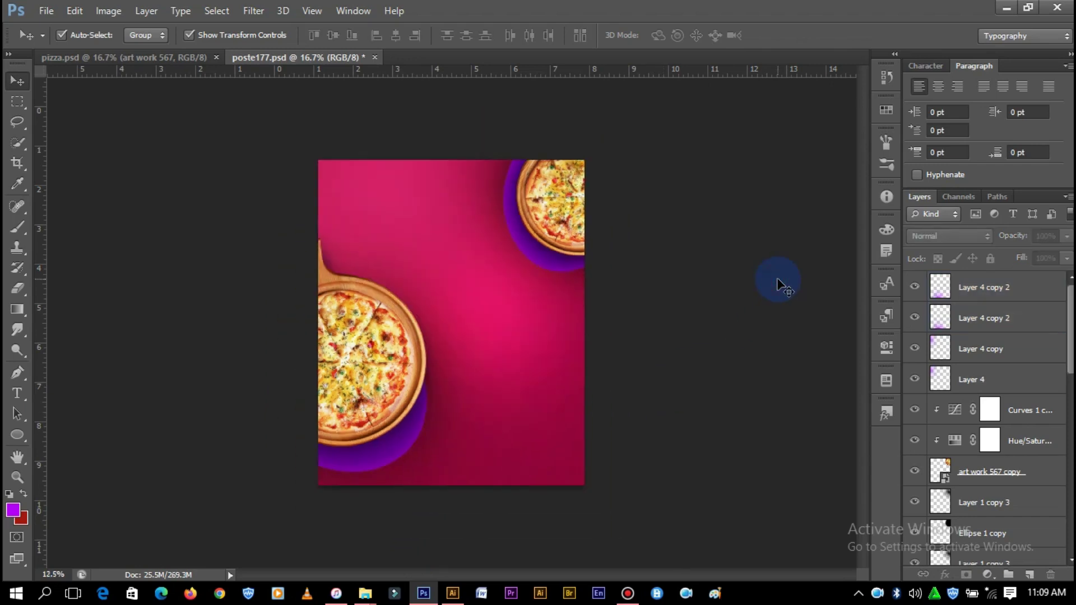
{"action": "key", "text": "ctrl+minus"}
{"action": "key", "text": "ctrl+plus"}
{"action": "key", "text": "ctrl+plus"}
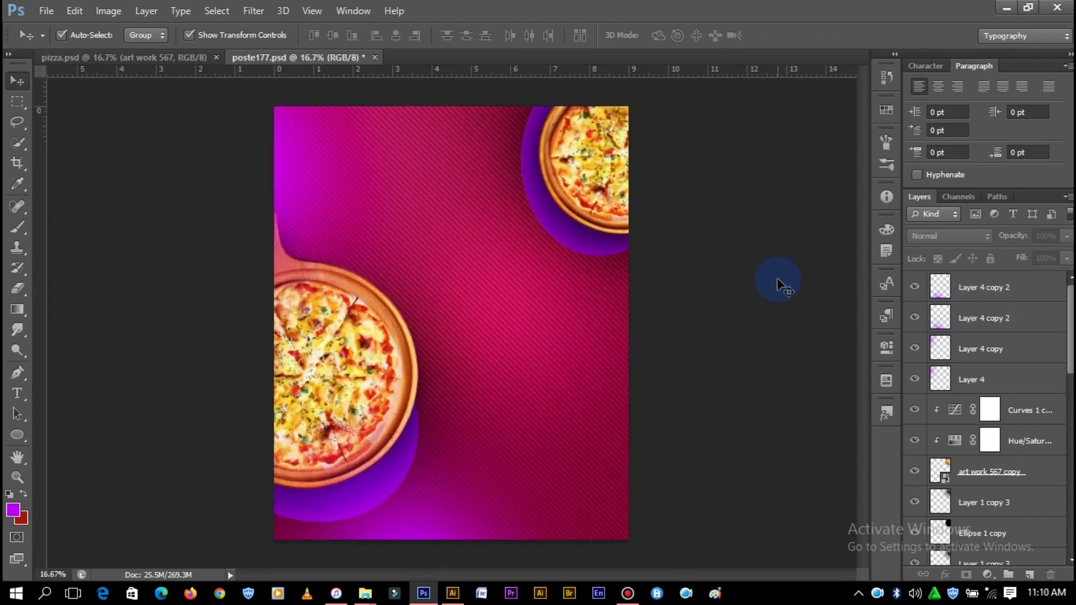
{"action": "key", "text": "ctrl+plus"}
{"action": "key", "text": "ctrl+minus"}
{"action": "key", "text": "ctrl+plus"}
{"action": "key", "text": "ctrl+minus"}
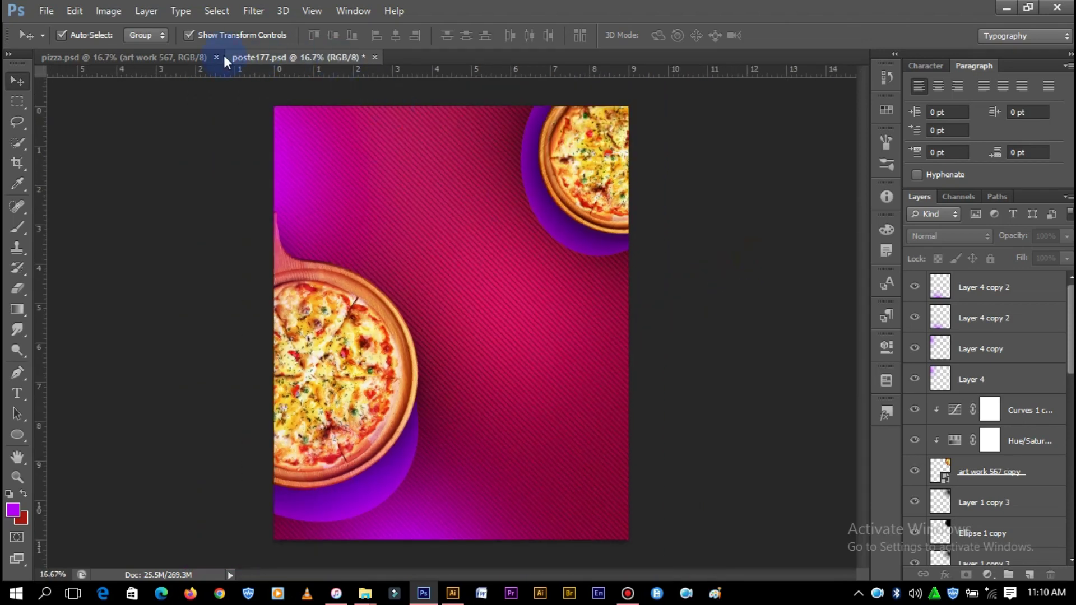
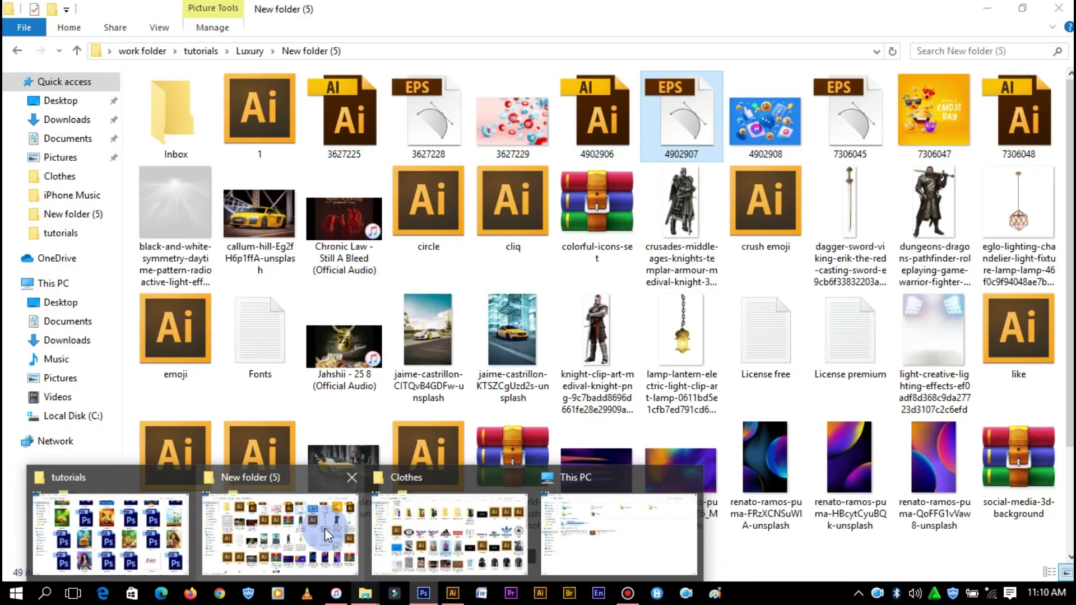
- Drag the crush emoji file from the New folder (5) window onto the pizza poster
{"action": "left_click", "coordinate": [326, 535]}
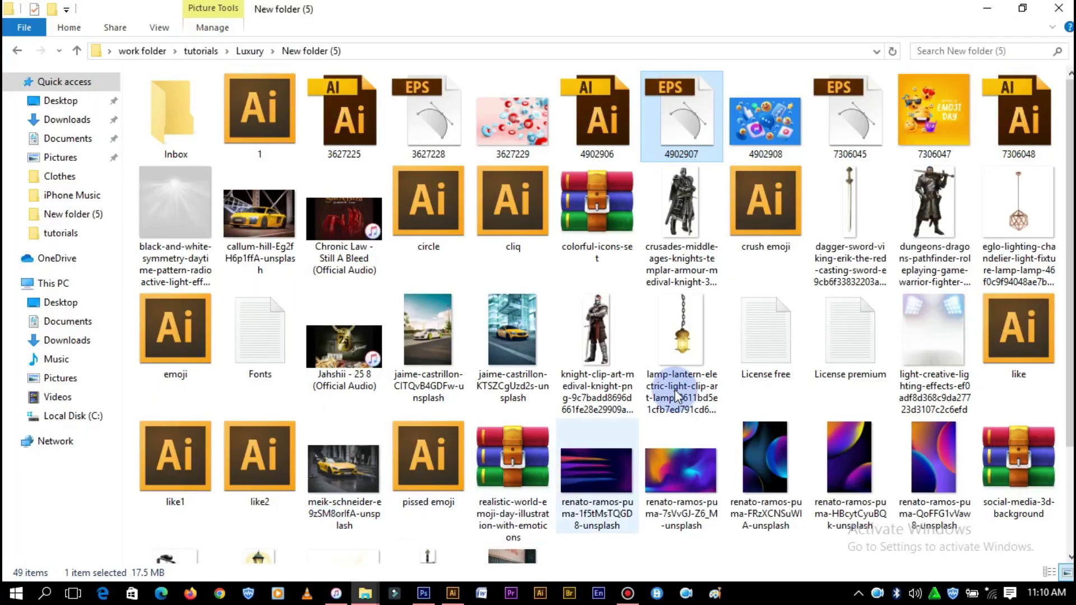
{"action": "mouse_move", "coordinate": [749, 224]}
{"action": "left_mouse_down"}
{"action": "mouse_move", "coordinate": [469, 485]}
{"action": "mouse_move", "coordinate": [487, 368]}
{"action": "left_mouse_up"}
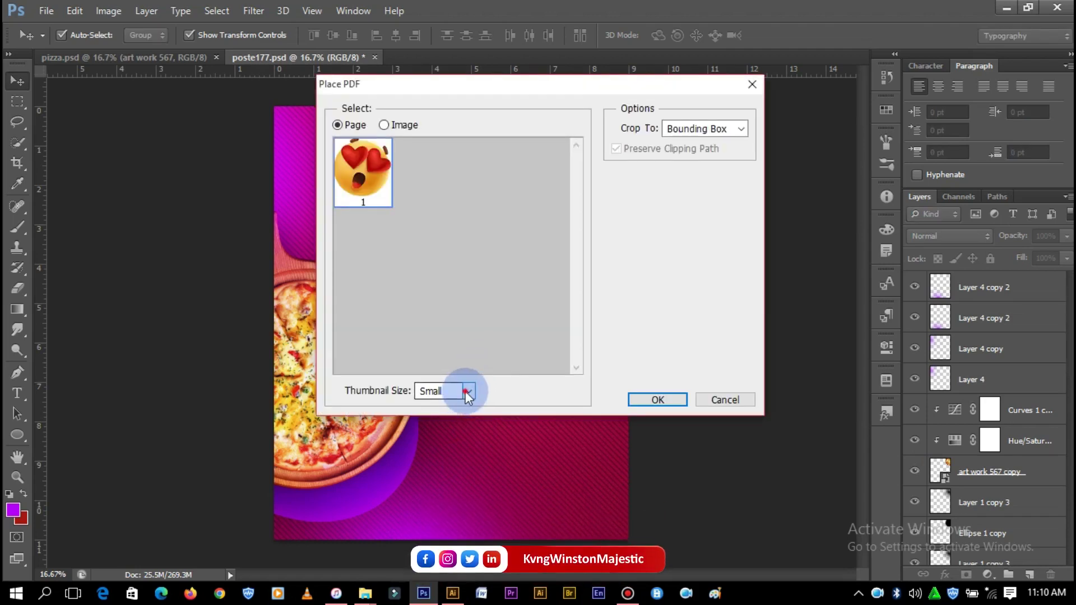
- Place the crush emoji at Fit Page thumbnail size, scaled to about 113%
{"action": "left_click", "coordinate": [468, 392]}
{"action": "left_click", "coordinate": [442, 432]}
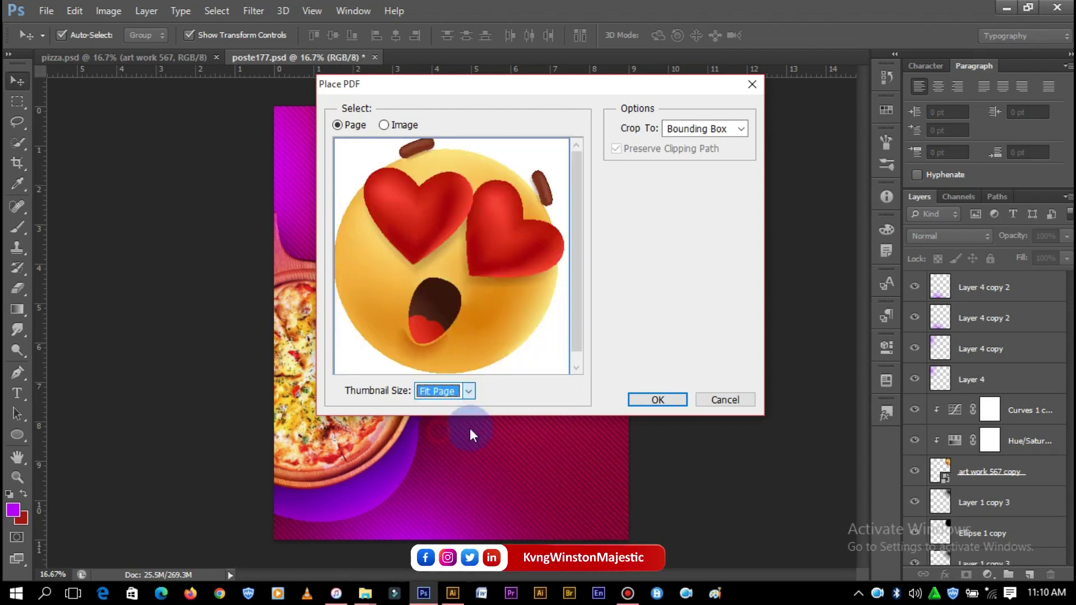
{"action": "left_click", "coordinate": [650, 401]}
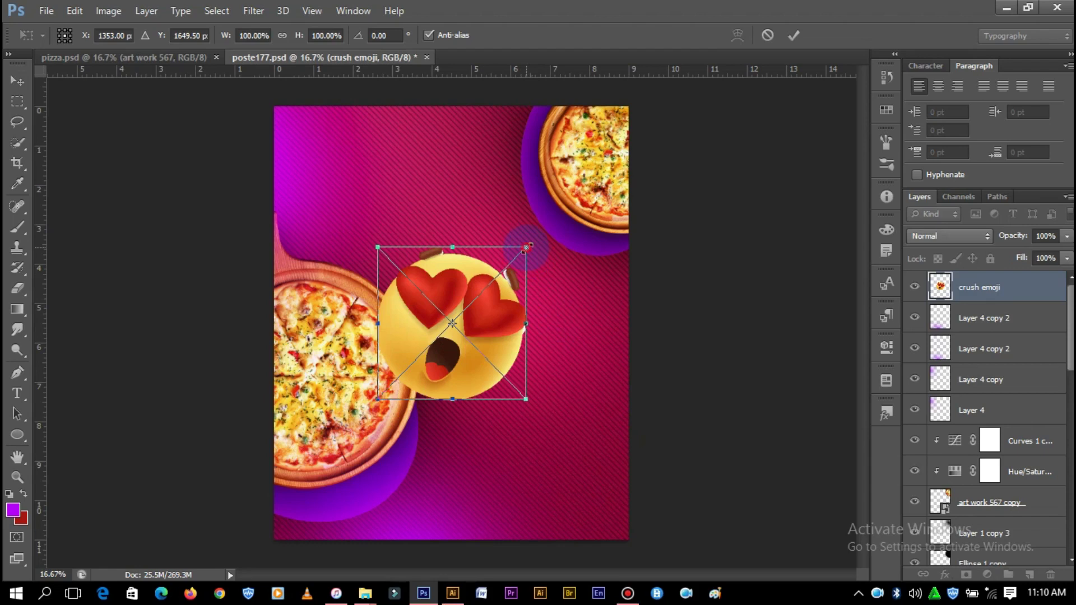
{"action": "left_click_drag", "start_coordinate": [527, 247], "coordinate": [536, 236]}
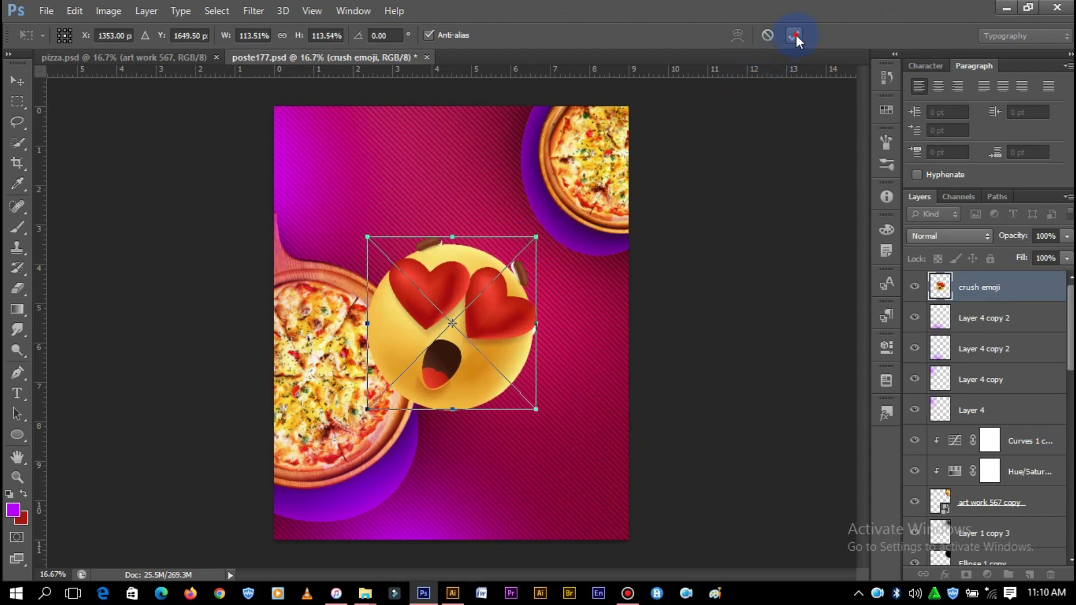
{"action": "key", "text": "Return"}
- Add a Curves adjustment clipped to the emoji with an S-curve for more contrast
{"action": "left_click", "coordinate": [987, 574]}
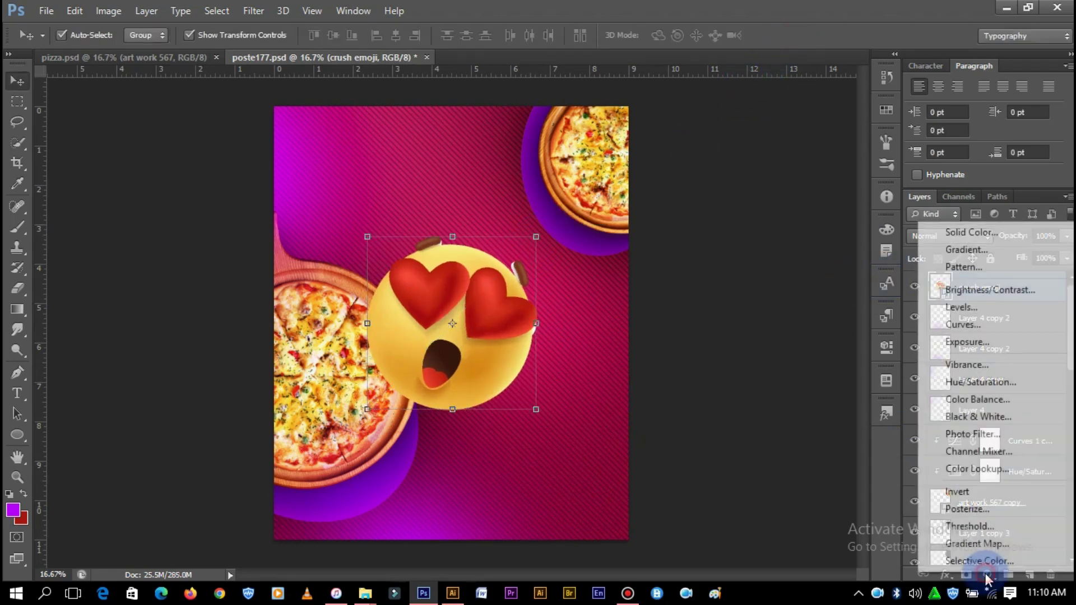
{"action": "left_click", "coordinate": [979, 323]}
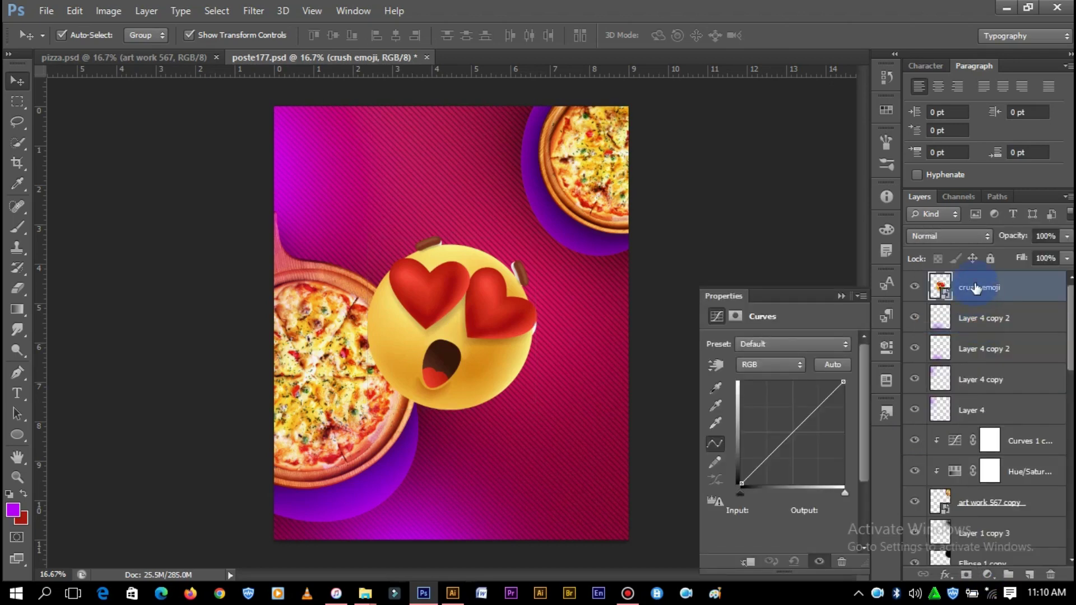
{"action": "right_click", "coordinate": [1006, 288]}
{"action": "left_click", "coordinate": [765, 256]}
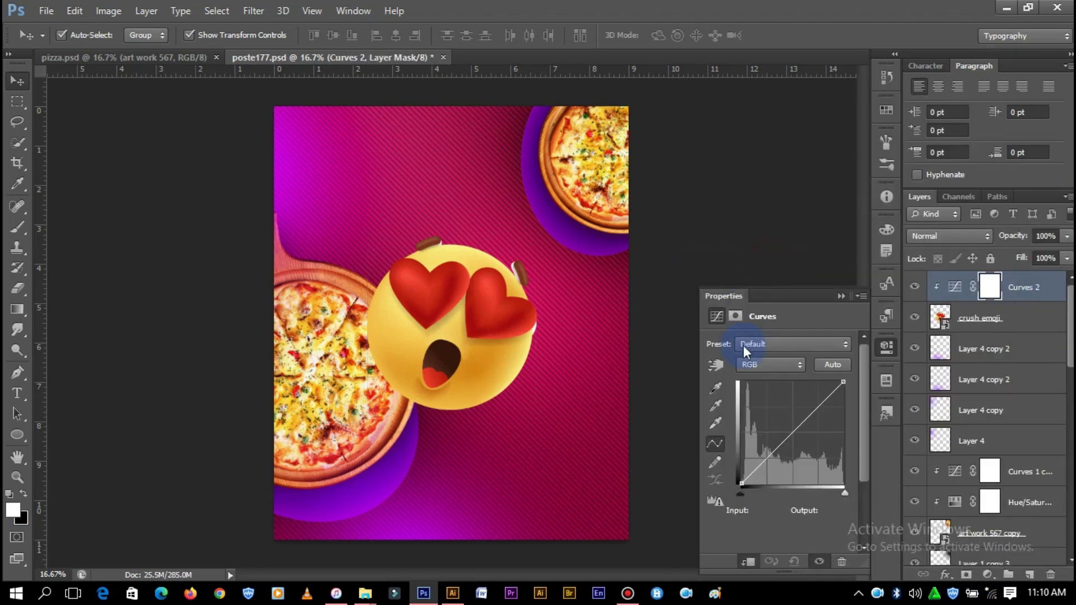
{"action": "left_click_drag", "start_coordinate": [754, 470], "coordinate": [759, 469]}
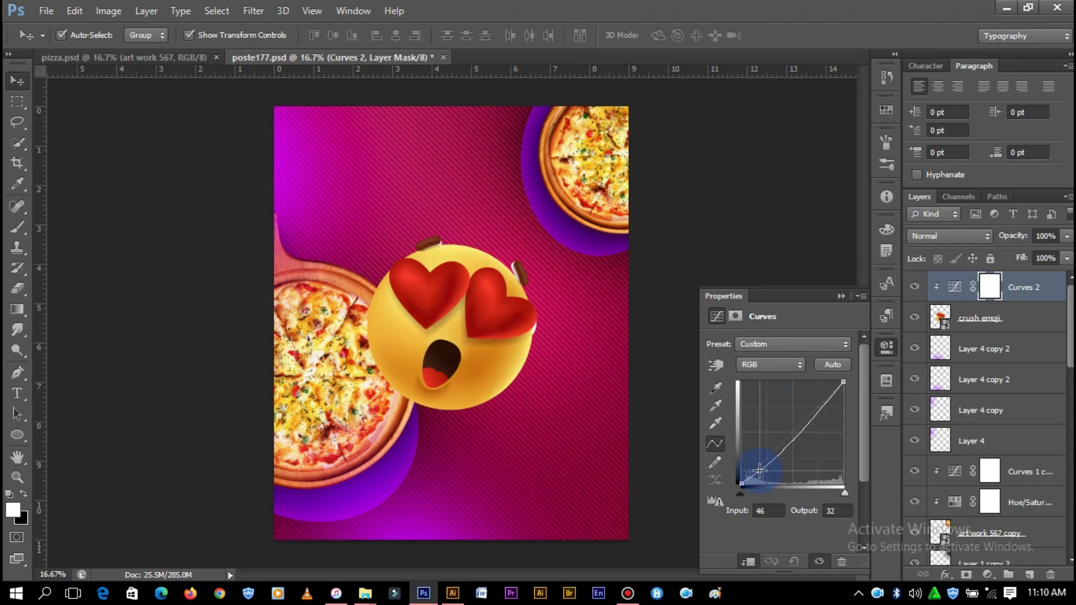
{"action": "left_click_drag", "start_coordinate": [800, 412], "coordinate": [807, 413]}
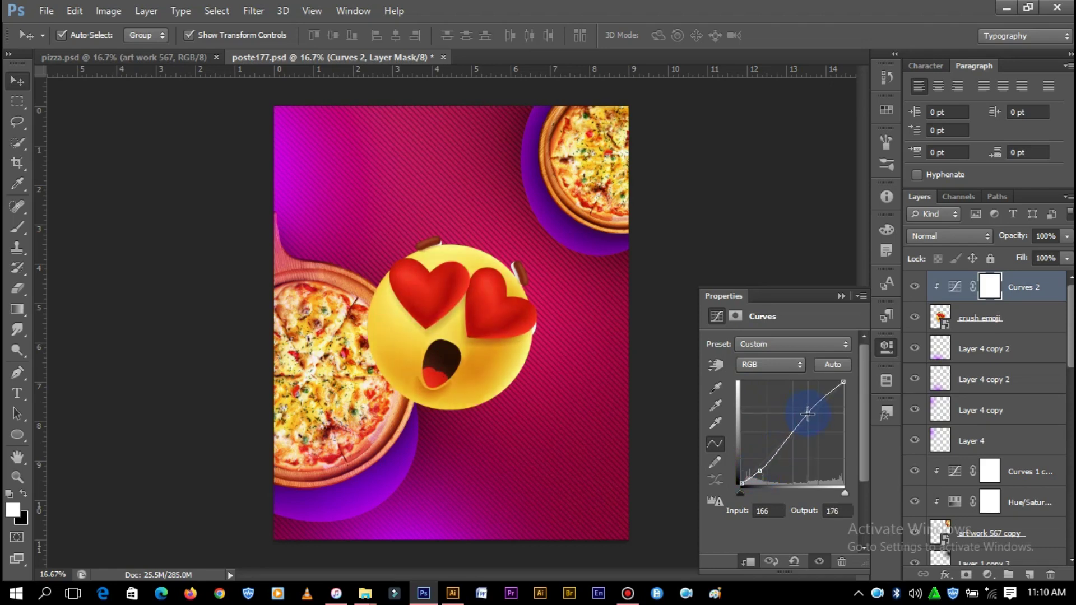
{"action": "left_click", "coordinate": [839, 294]}
{"action": "left_click", "coordinate": [768, 309]}
- Add an empty Layer 5 above the crush emoji layer
{"action": "left_click", "coordinate": [492, 324]}
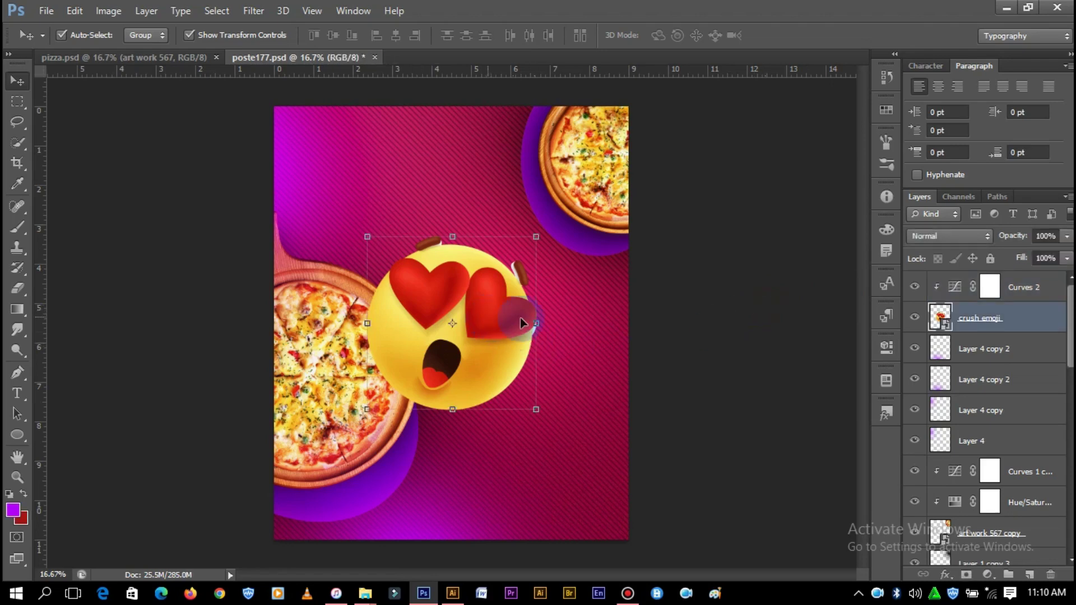
{"action": "left_click", "coordinate": [1033, 574]}
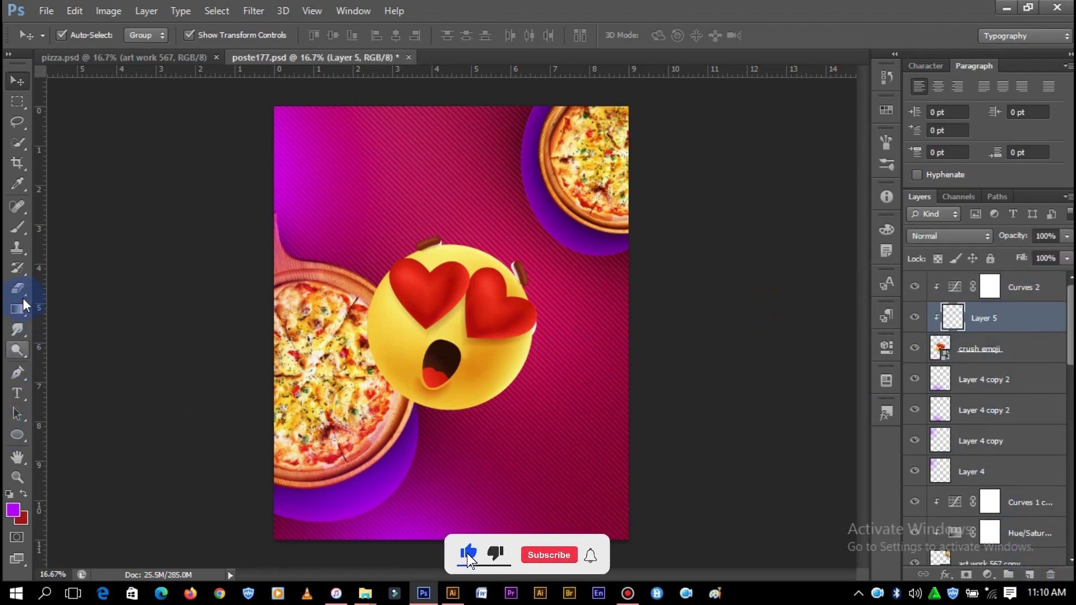
{"action": "left_click", "coordinate": [982, 346]}
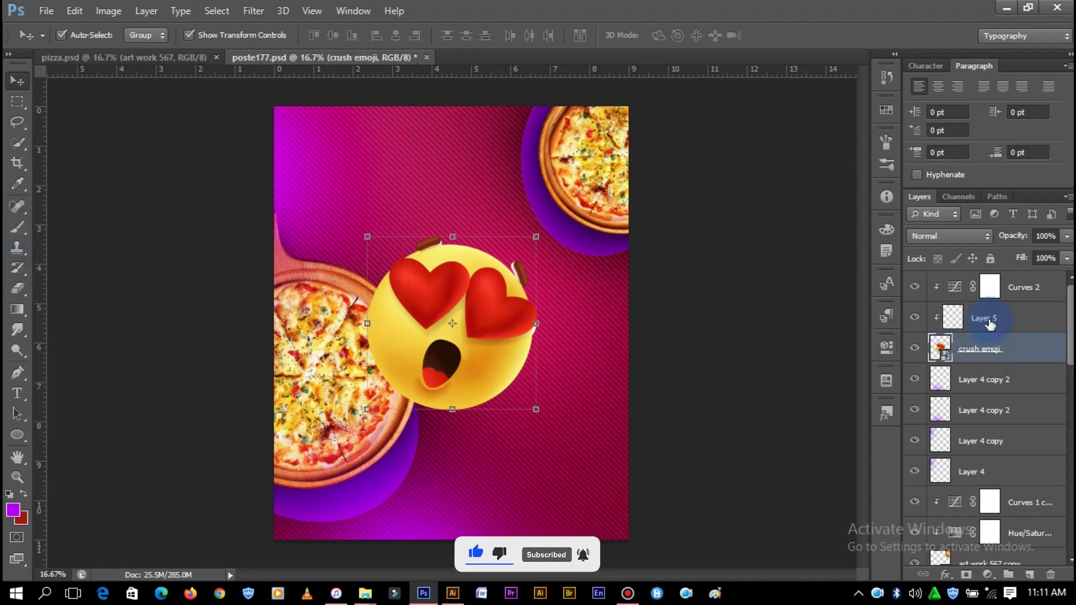
{"action": "left_click", "coordinate": [992, 324]}
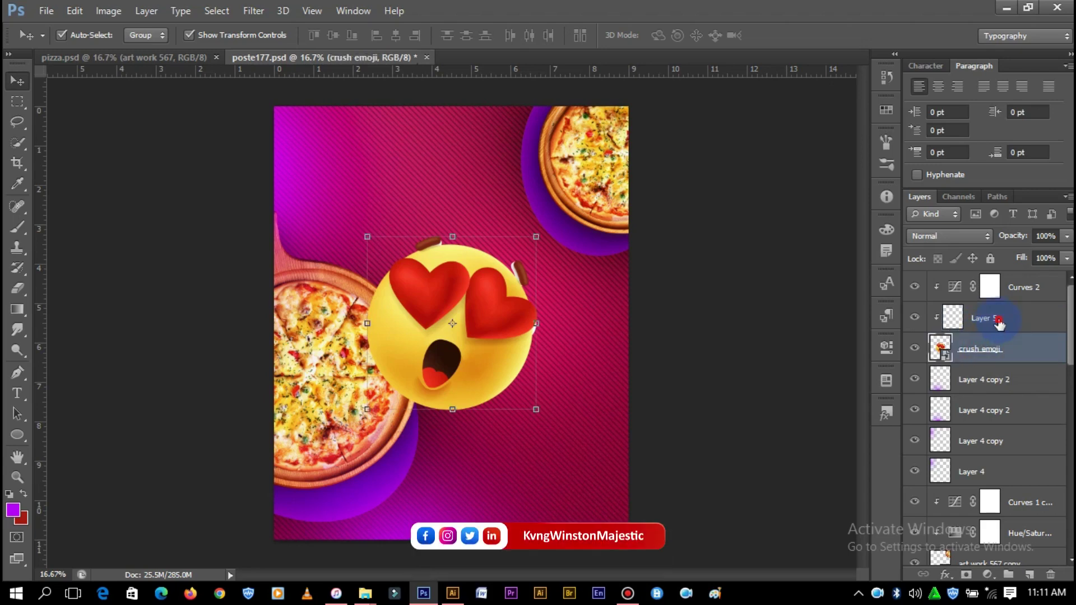
{"action": "left_click", "coordinate": [79, 483]}
- Paint a soft, nearly white pale purple glow on the emoji's left heart
{"action": "left_click", "coordinate": [11, 511]}
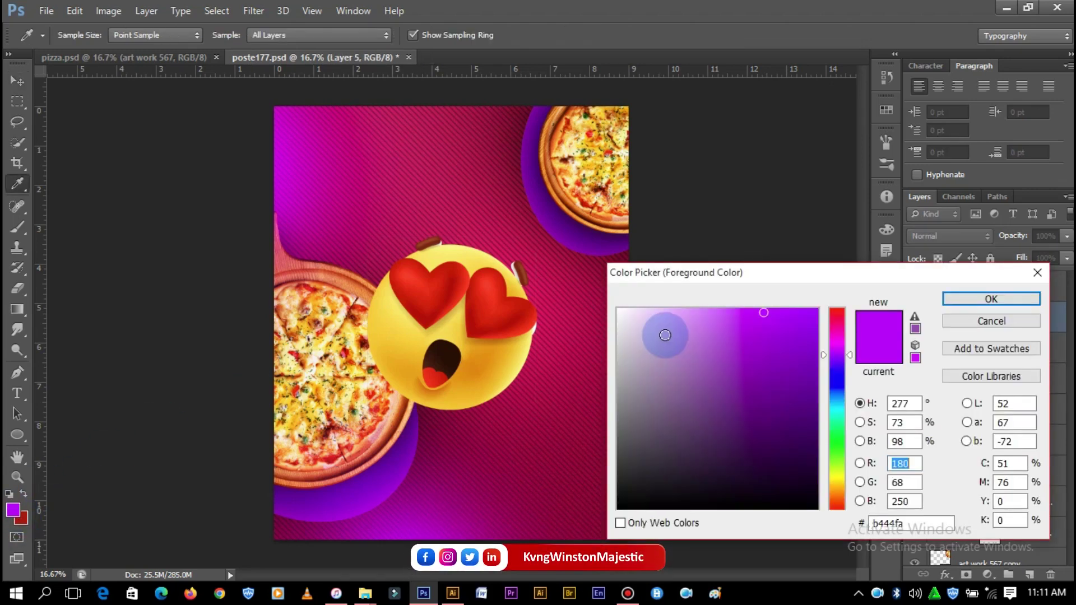
{"action": "left_click", "coordinate": [648, 313]}
{"action": "left_click_drag", "start_coordinate": [645, 315], "coordinate": [632, 294]}
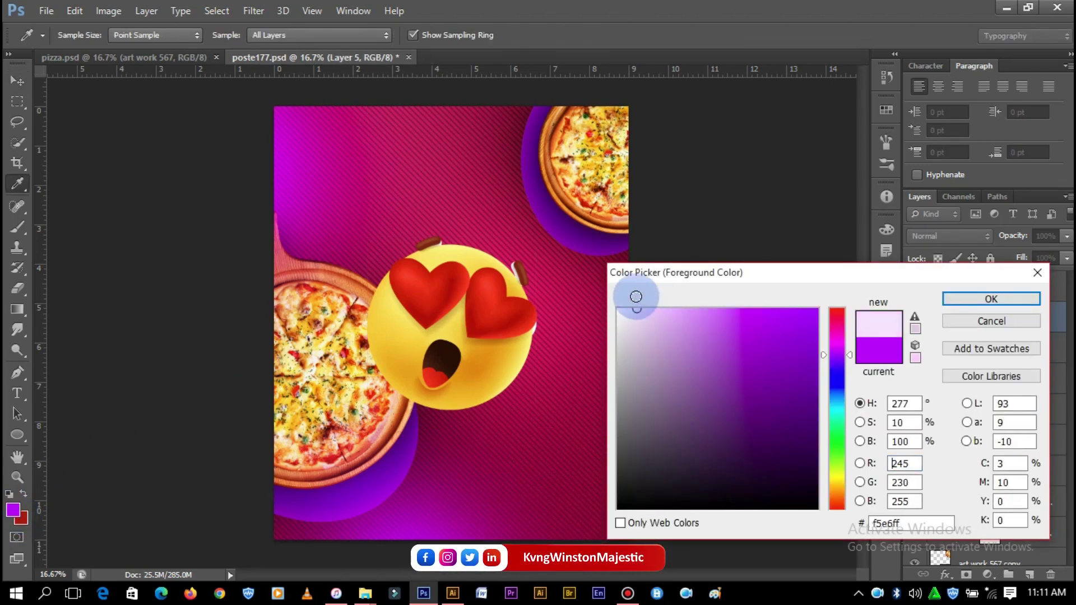
{"action": "left_click", "coordinate": [979, 299]}
{"action": "key", "text": "v"}
{"action": "left_click", "coordinate": [17, 227]}
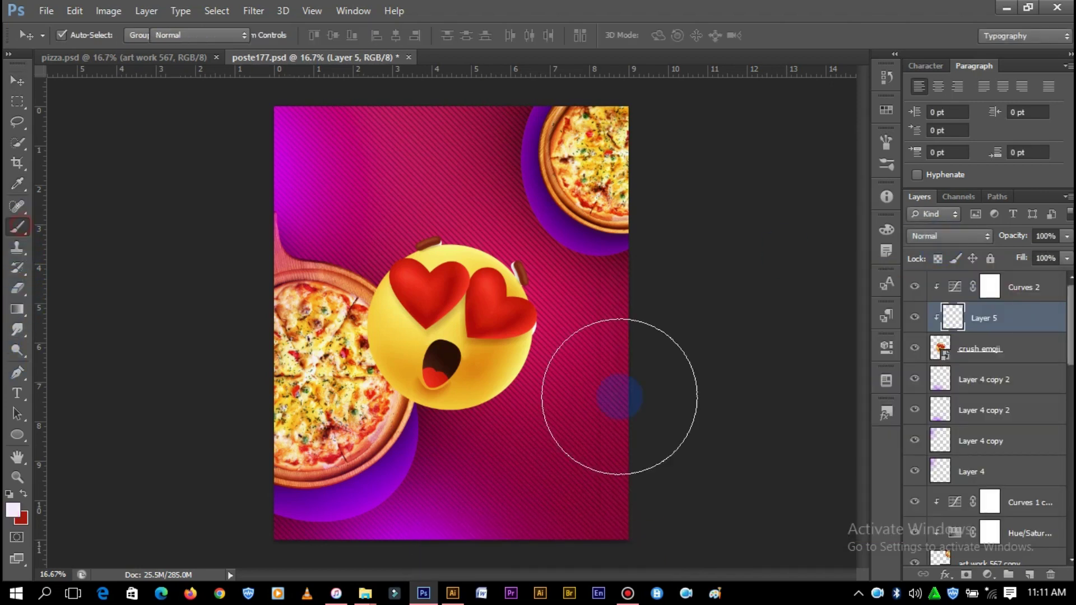
{"action": "right_click", "coordinate": [480, 360]}
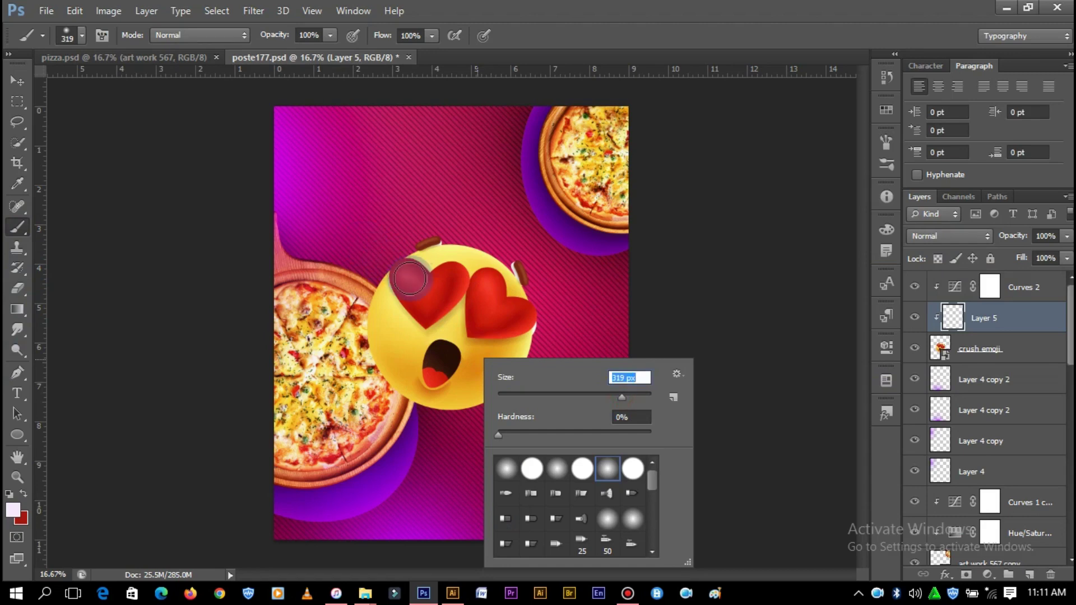
{"action": "left_click_drag", "start_coordinate": [410, 279], "coordinate": [428, 280]}
- Duplicate the glow layer in Overlay mode and lower Layer 5's fill to 25%
{"action": "left_click", "coordinate": [996, 314]}
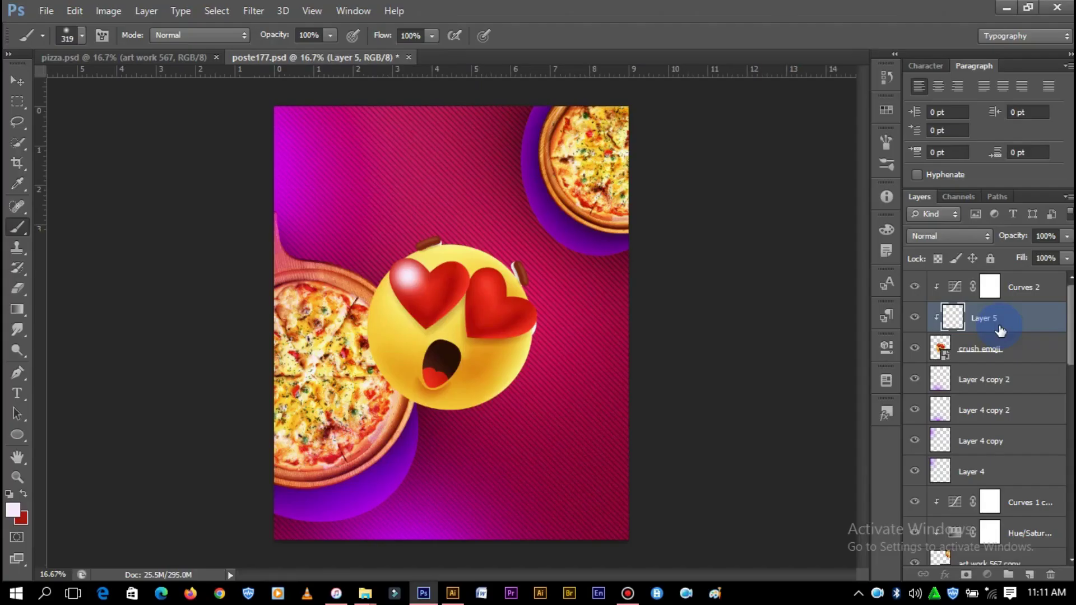
{"action": "left_click_drag", "start_coordinate": [1000, 330], "coordinate": [1003, 297]}
{"action": "left_click", "coordinate": [951, 237]}
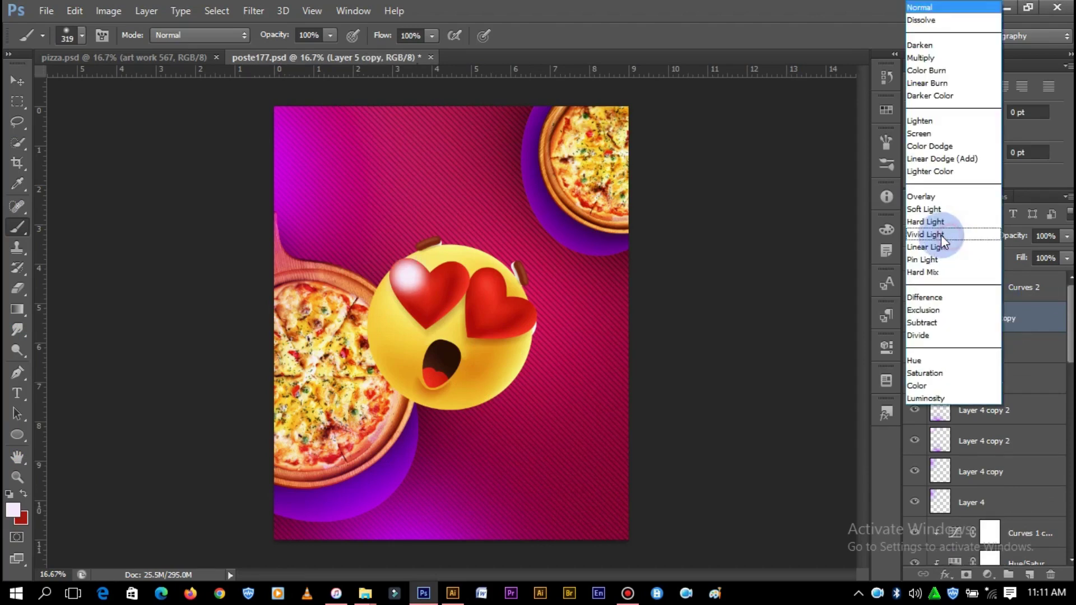
{"action": "left_click", "coordinate": [930, 198]}
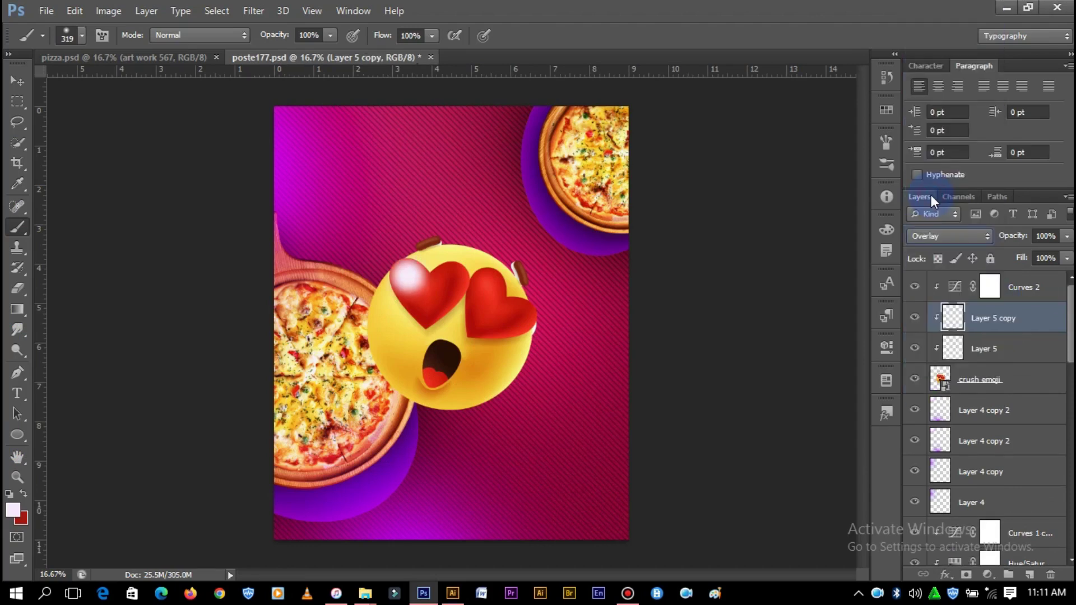
{"action": "left_click", "coordinate": [1001, 348]}
{"action": "left_click", "coordinate": [1067, 259]}
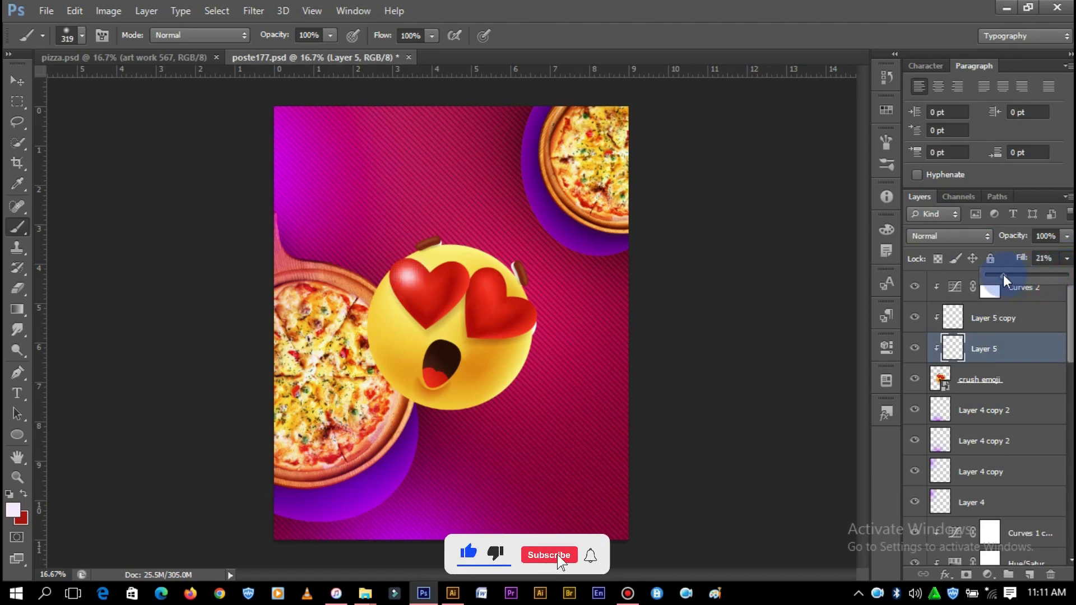
- Copy both glow layers onto the right heart and stretch them taller to fit
{"action": "left_click", "coordinate": [18, 82]}
{"action": "left_click", "coordinate": [984, 325], "text": "shift"}
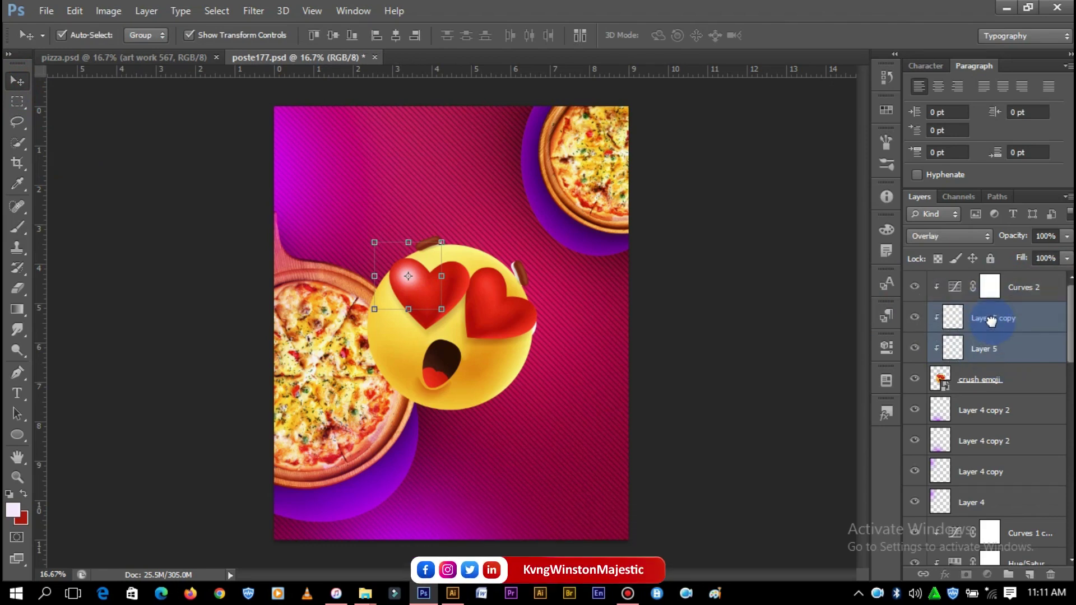
{"action": "key", "text": "ctrl+j"}
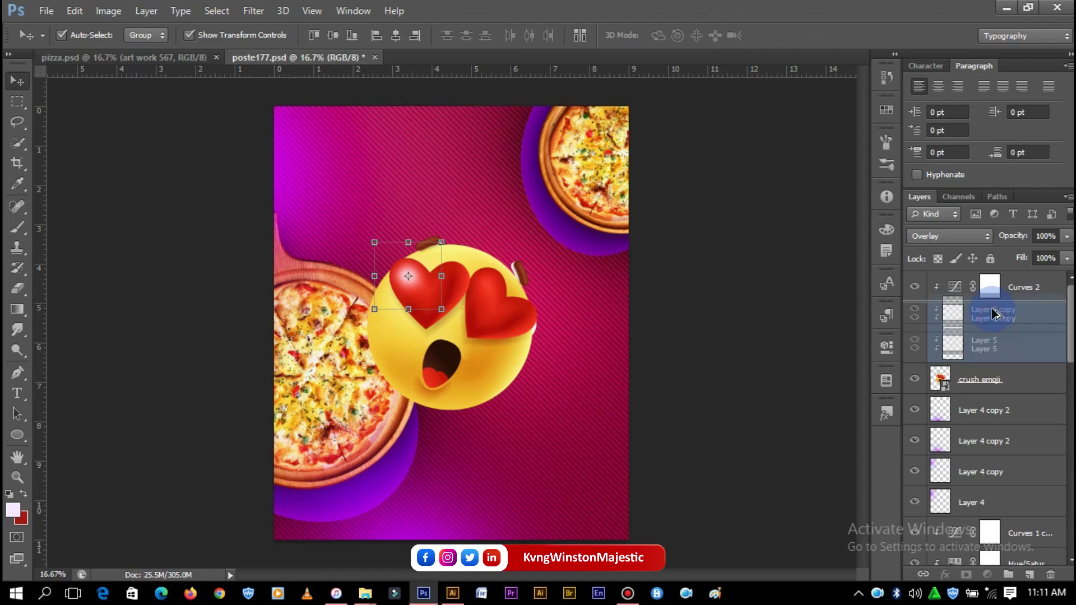
{"action": "mouse_move", "coordinate": [506, 300]}
{"action": "left_mouse_down"}
{"action": "mouse_move", "coordinate": [427, 285]}
{"action": "mouse_move", "coordinate": [497, 288]}
{"action": "left_mouse_up"}
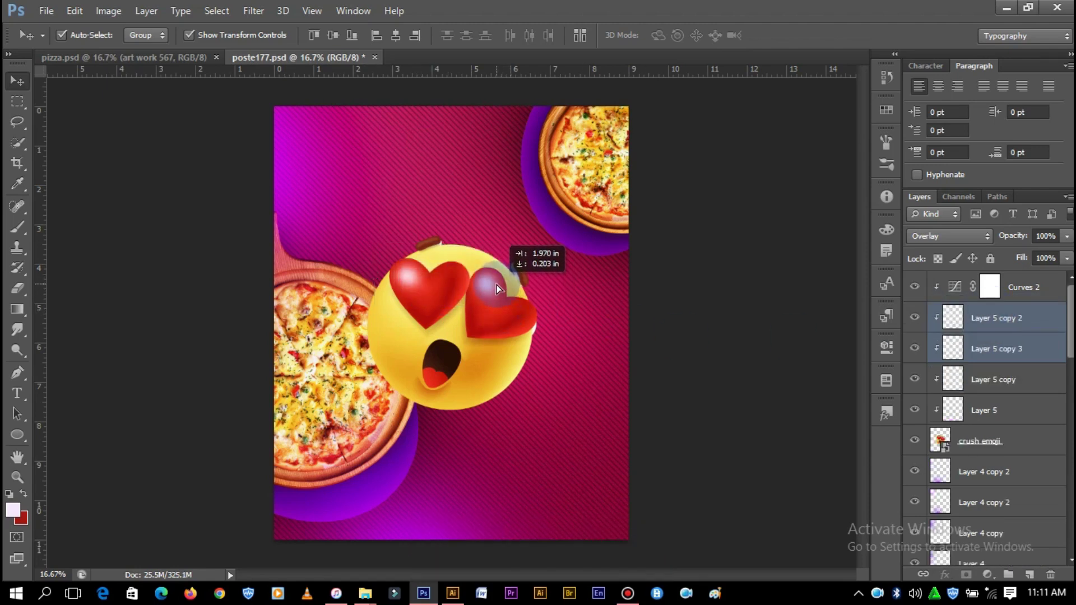
{"action": "left_click_drag", "start_coordinate": [496, 285], "coordinate": [495, 284]}
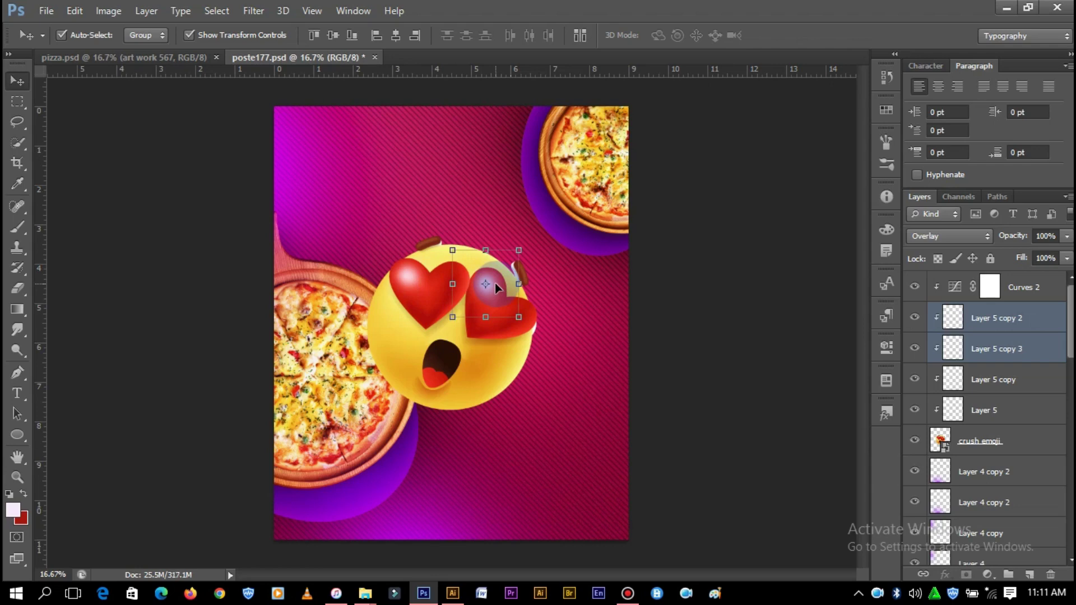
{"action": "left_click", "coordinate": [486, 317]}
{"action": "left_click_drag", "start_coordinate": [486, 318], "coordinate": [486, 342]}
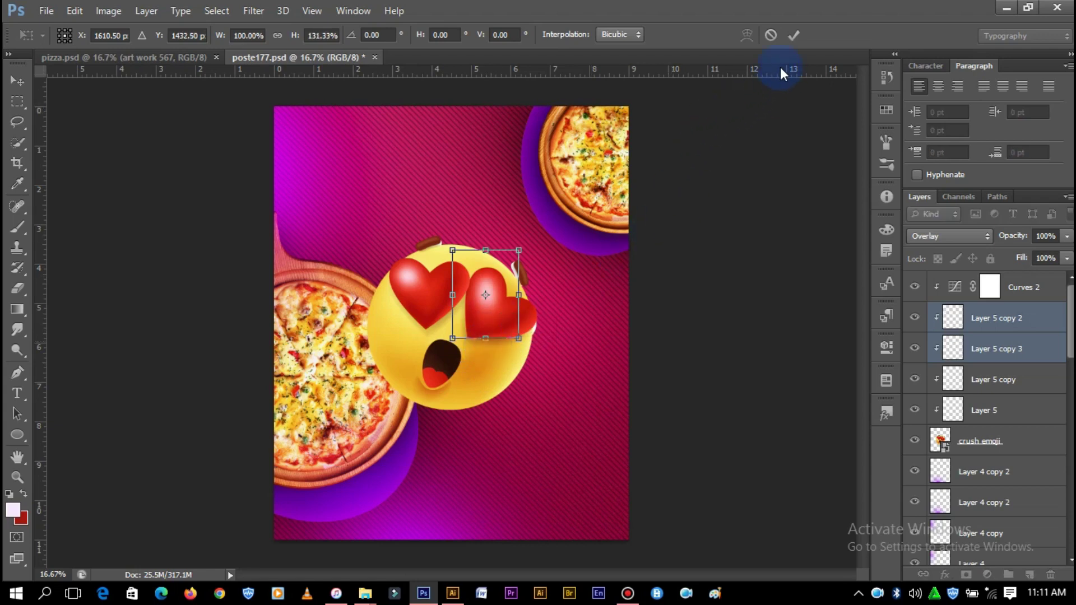
{"action": "left_click", "coordinate": [792, 36]}
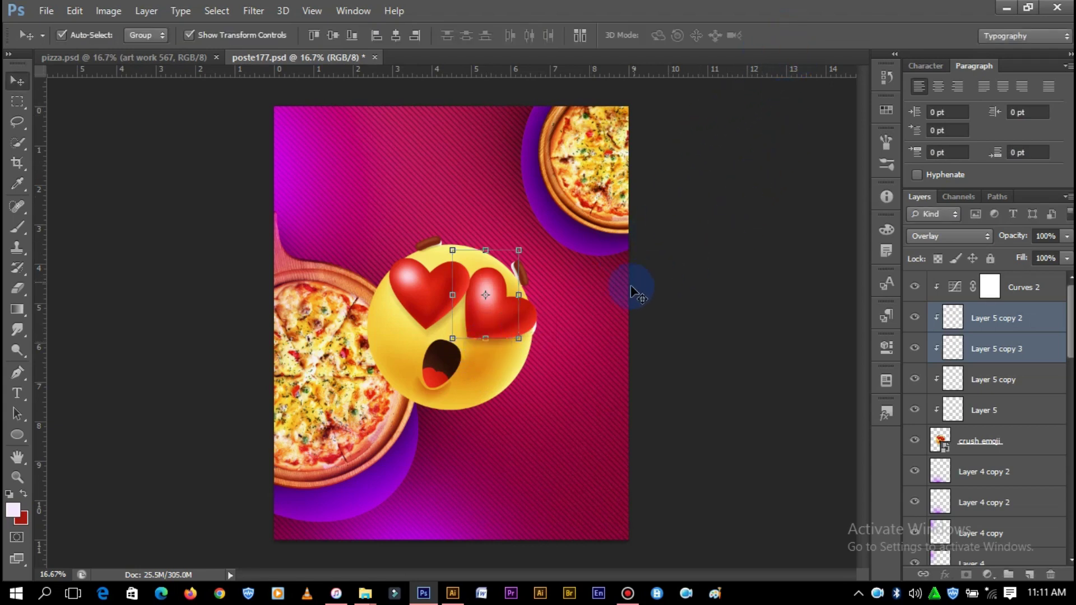
{"action": "left_click", "coordinate": [739, 255]}
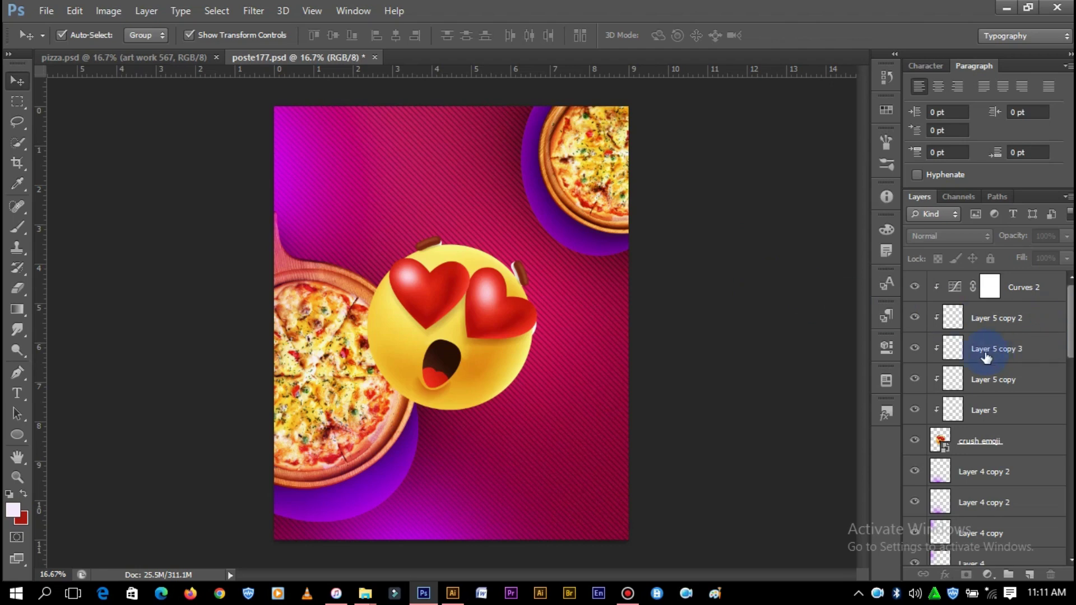
{"action": "left_click", "coordinate": [971, 442]}
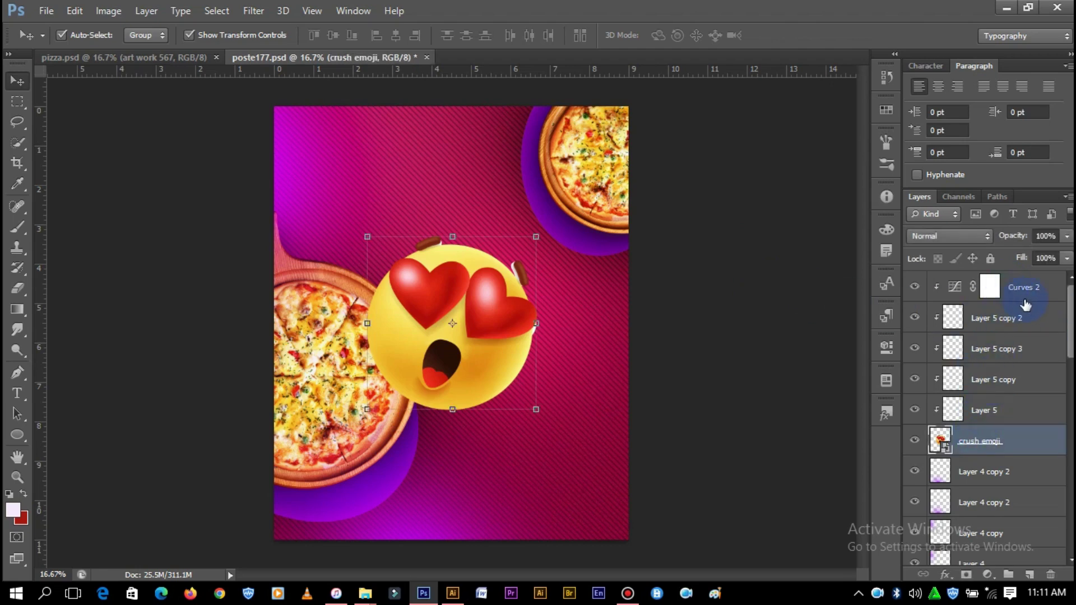
- Add a layer mask to the crush emoji layer
{"action": "left_click", "coordinate": [1034, 298], "text": "shift"}
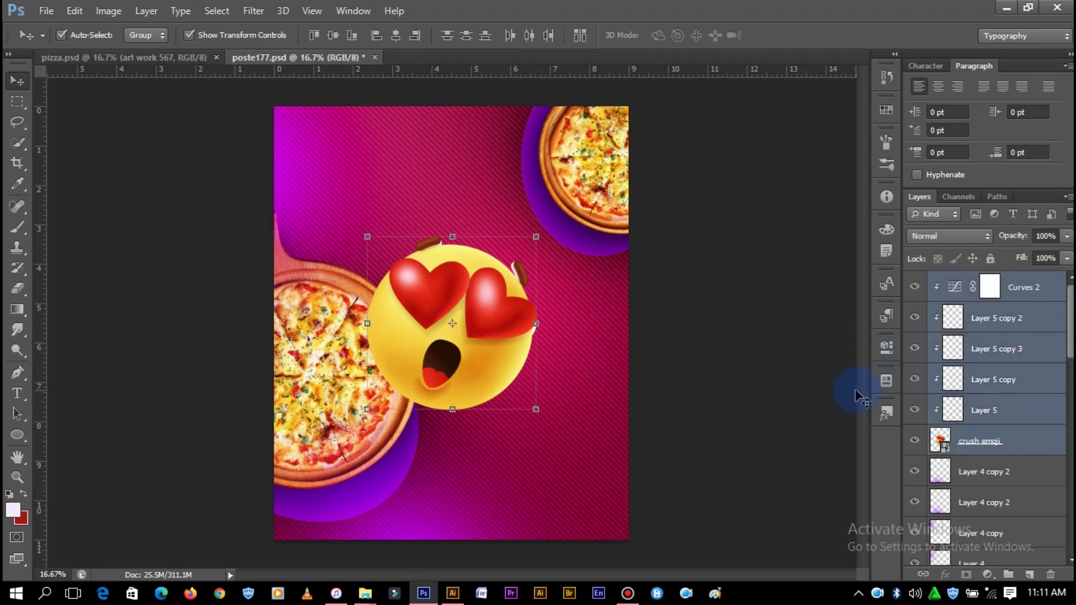
{"action": "left_click", "coordinate": [999, 443]}
{"action": "left_click", "coordinate": [966, 575]}
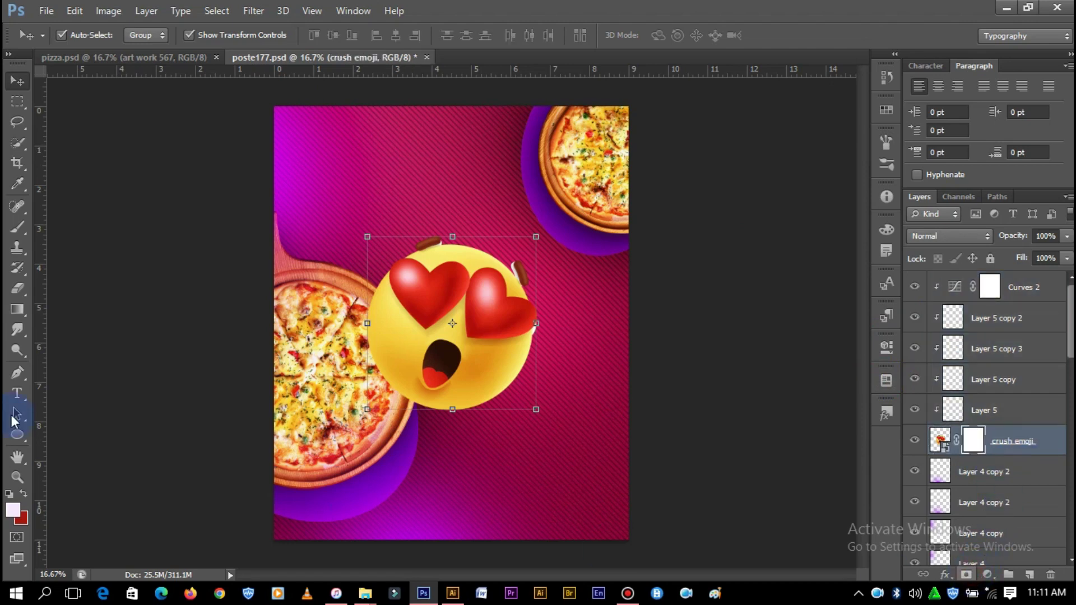
{"action": "right_click", "coordinate": [17, 146]}
{"action": "left_click", "coordinate": [78, 158]}
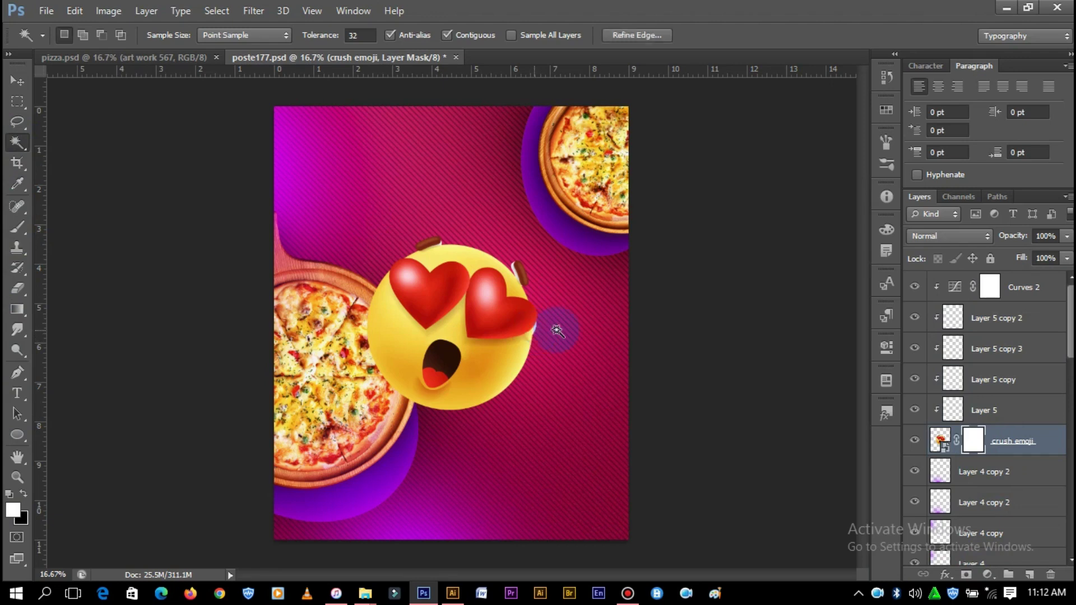
{"action": "left_click", "coordinate": [18, 101]}
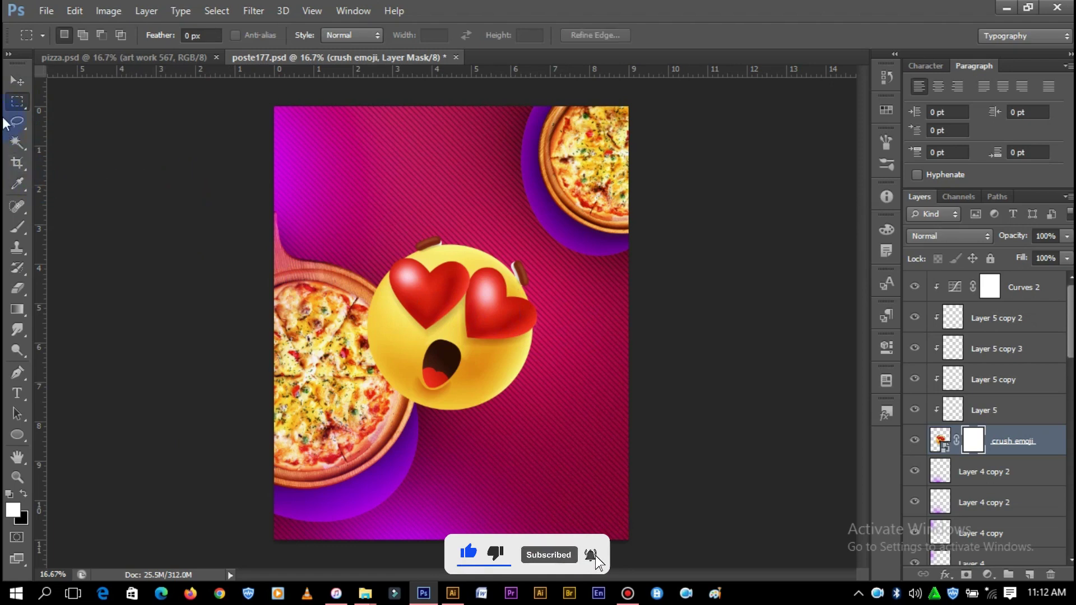
{"action": "key", "text": "v"}
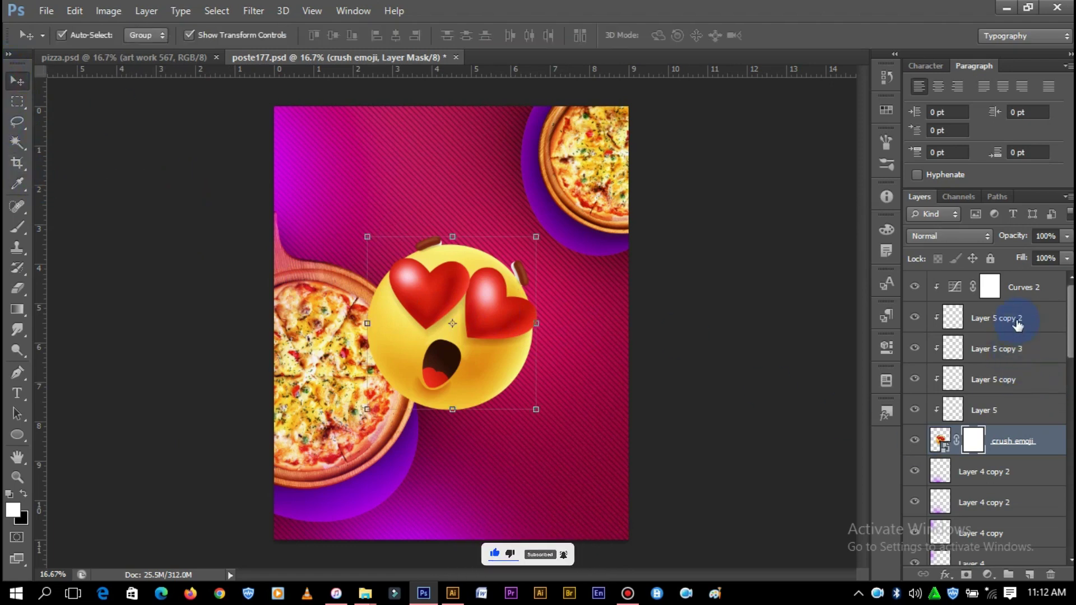
- Combine the emoji and its clipped adjustment layers into one smart object
{"action": "left_click", "coordinate": [1029, 303], "text": "shift"}
{"action": "right_click", "coordinate": [1029, 302]}
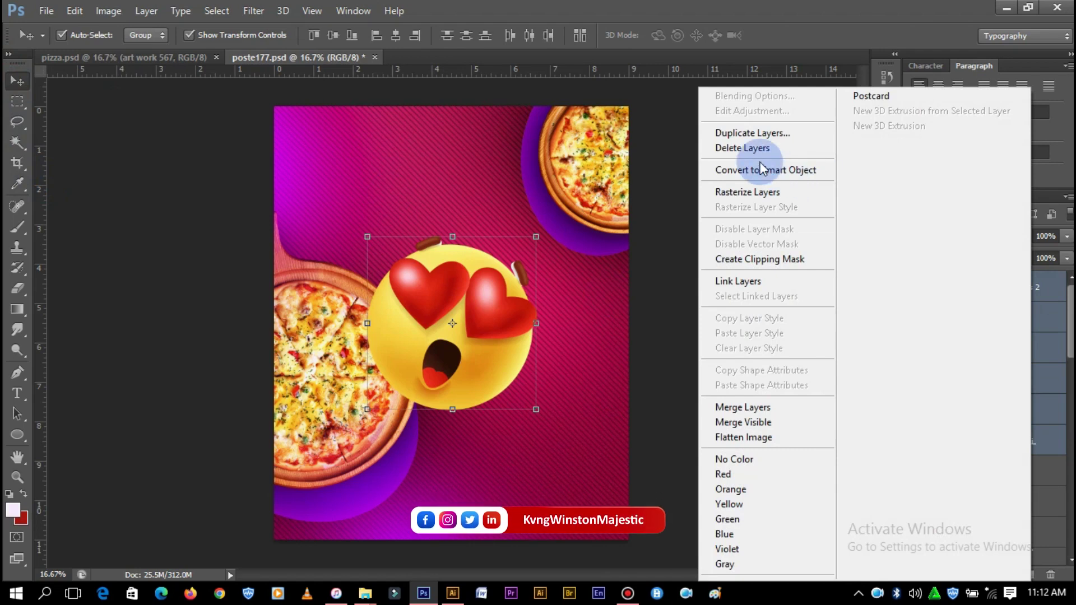
{"action": "left_click", "coordinate": [774, 171]}
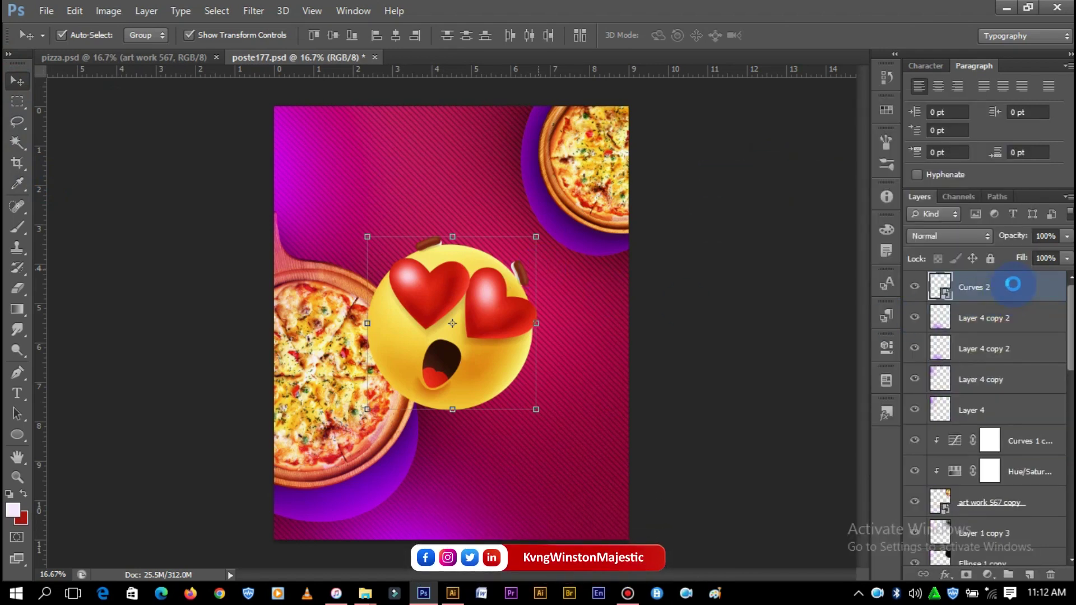
{"action": "right_click", "coordinate": [943, 286]}
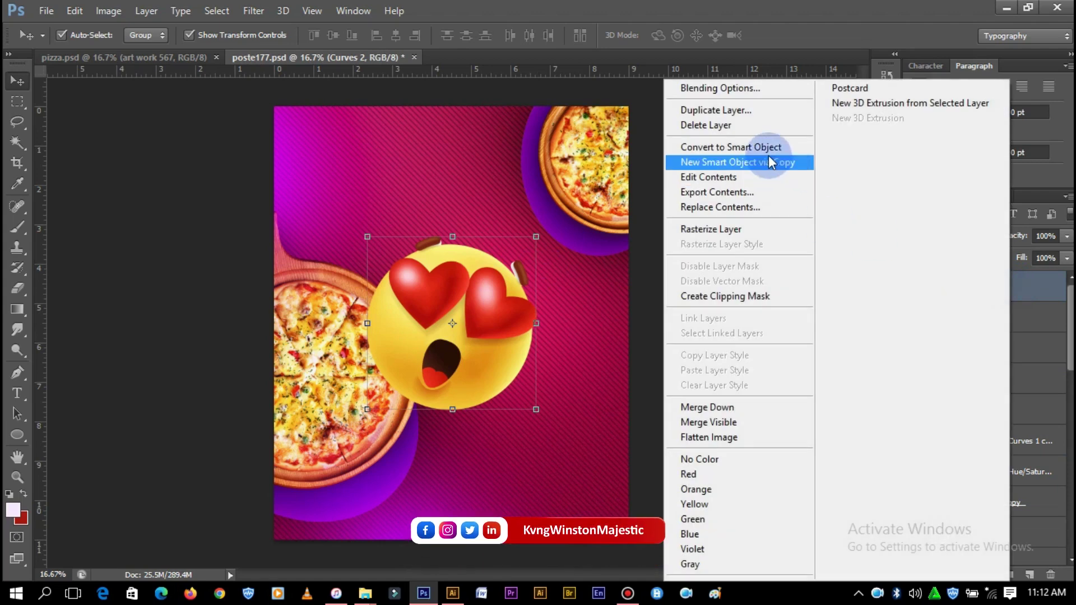
{"action": "left_click", "coordinate": [755, 147]}
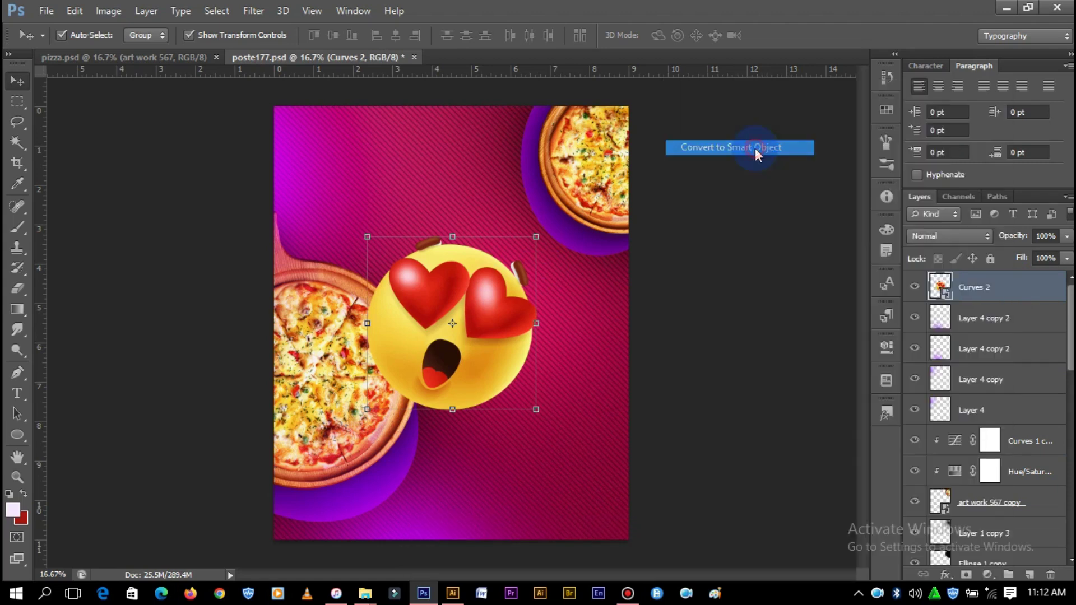
{"action": "left_click", "coordinate": [537, 237]}
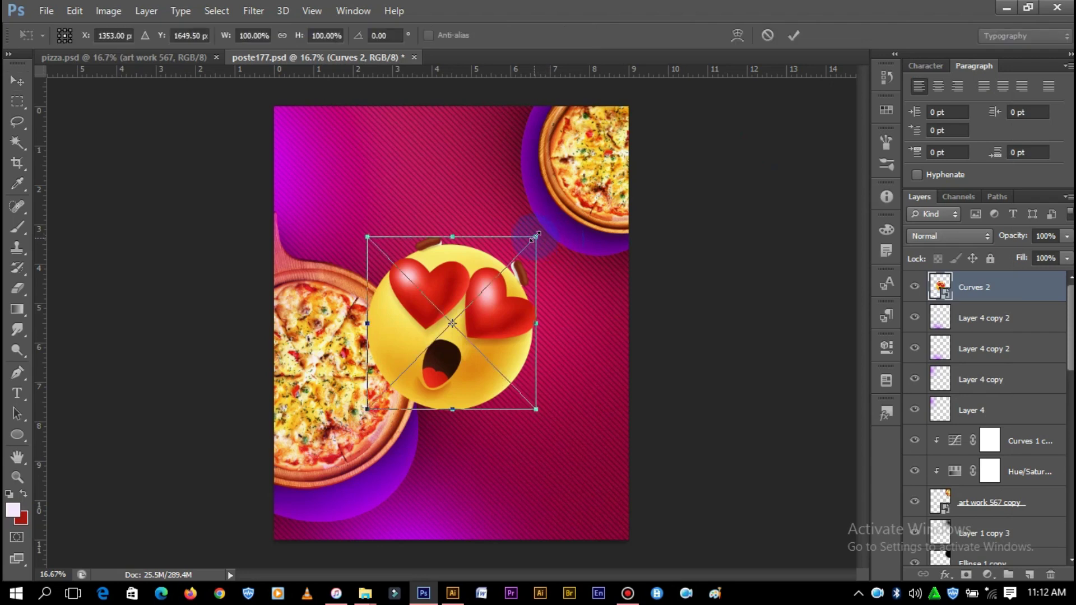
{"action": "left_click", "coordinate": [768, 35]}
- Duplicate the emoji and move the copy to the poster's bottom edge
{"action": "mouse_move", "coordinate": [485, 295]}
{"action": "left_mouse_down"}
{"action": "mouse_move", "coordinate": [563, 379]}
{"action": "mouse_move", "coordinate": [552, 386]}
{"action": "left_mouse_up"}
{"action": "key", "text": "ctrl+t"}
{"action": "mouse_move", "coordinate": [520, 422]}
{"action": "left_mouse_down"}
{"action": "mouse_move", "coordinate": [445, 517]}
{"action": "mouse_move", "coordinate": [446, 507]}
{"action": "left_mouse_up"}
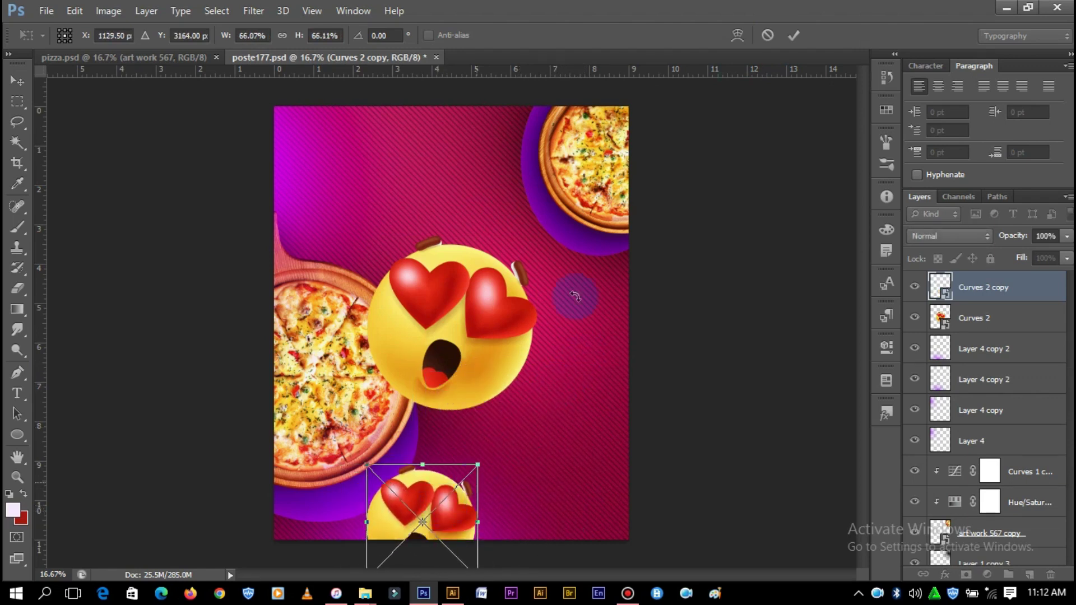
{"action": "left_click", "coordinate": [799, 38]}
- Rotate the original emoji about 36 degrees and place it along the top edge
{"action": "left_click", "coordinate": [492, 338]}
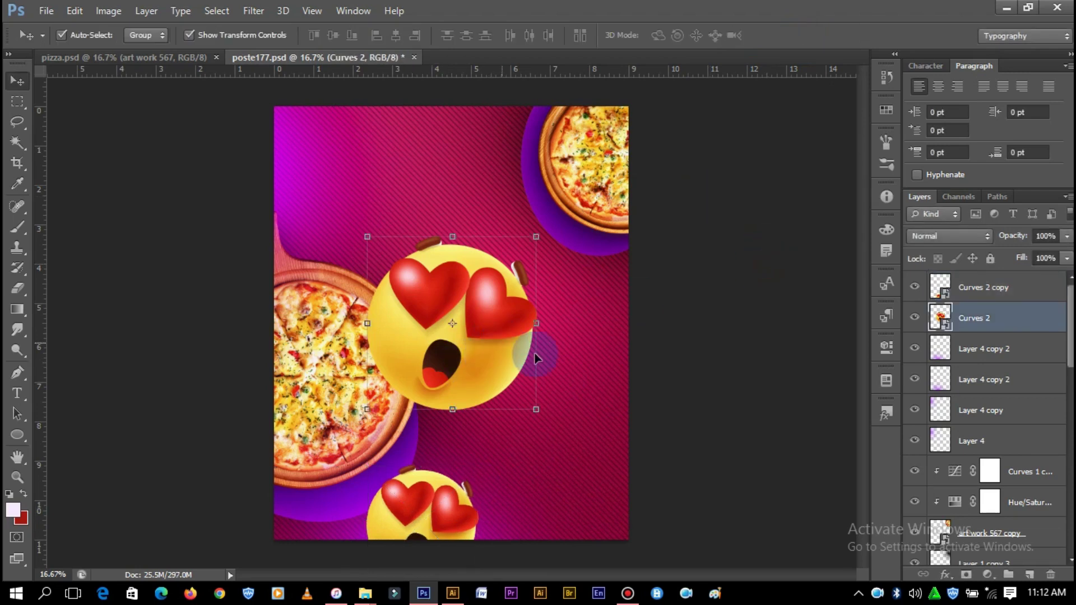
{"action": "left_click_drag", "start_coordinate": [546, 263], "coordinate": [519, 134]}
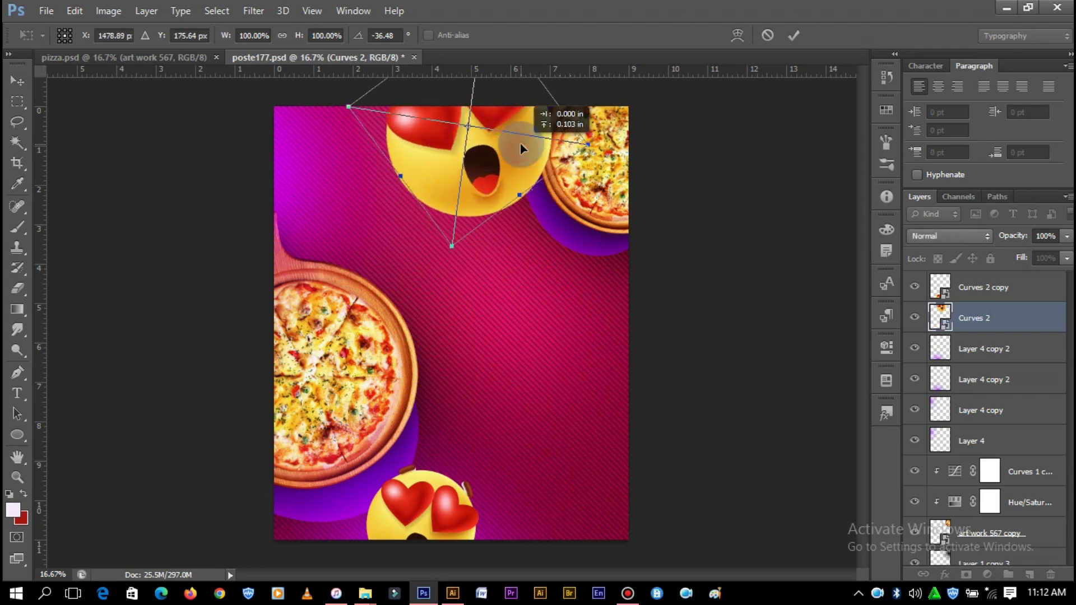
{"action": "left_click_drag", "start_coordinate": [518, 134], "coordinate": [518, 154]}
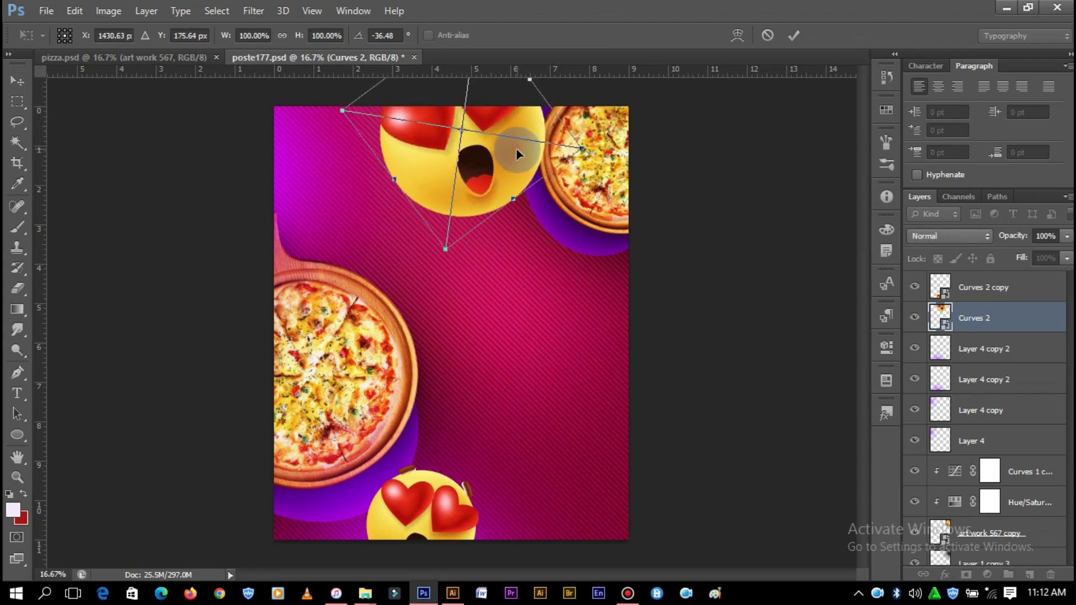
{"action": "left_click", "coordinate": [792, 38]}
{"action": "left_click", "coordinate": [764, 216]}
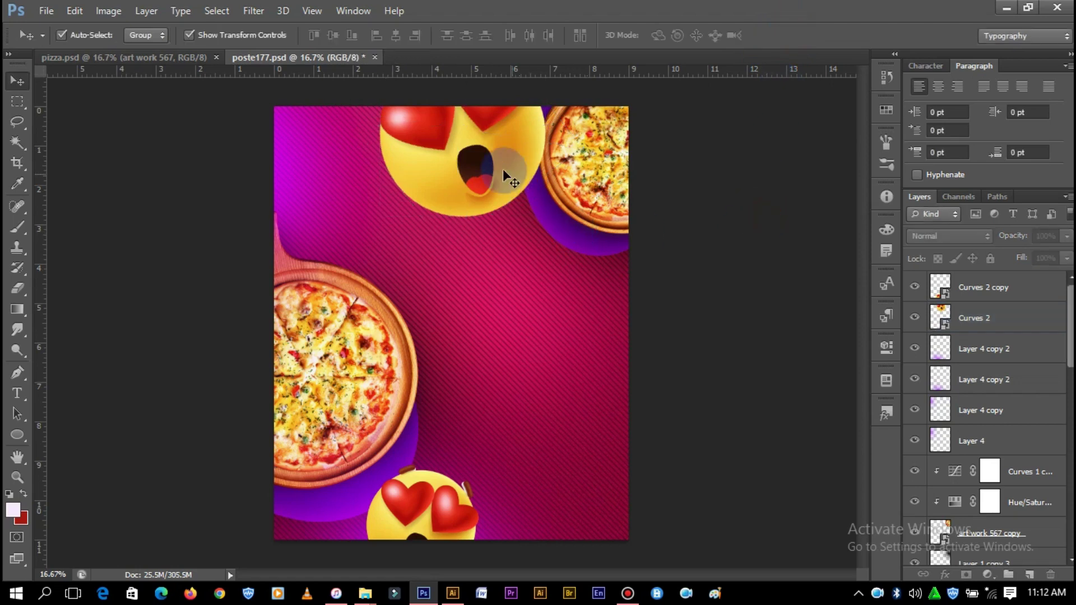
{"action": "left_click_drag", "start_coordinate": [502, 170], "coordinate": [485, 158]}
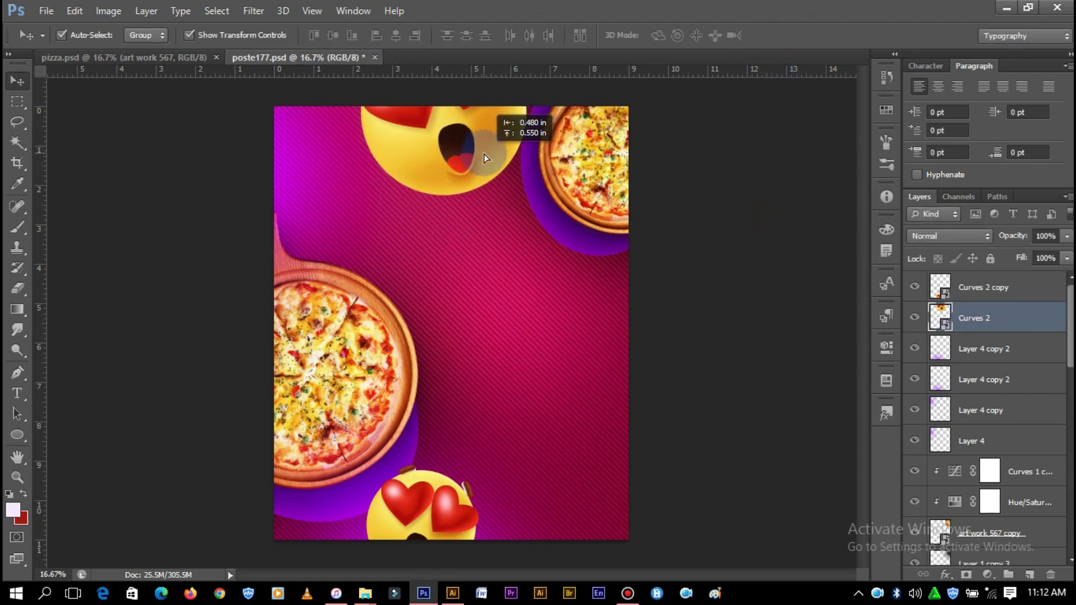
{"action": "left_click_drag", "start_coordinate": [485, 158], "coordinate": [576, 366]}
{"action": "left_click", "coordinate": [752, 205]}
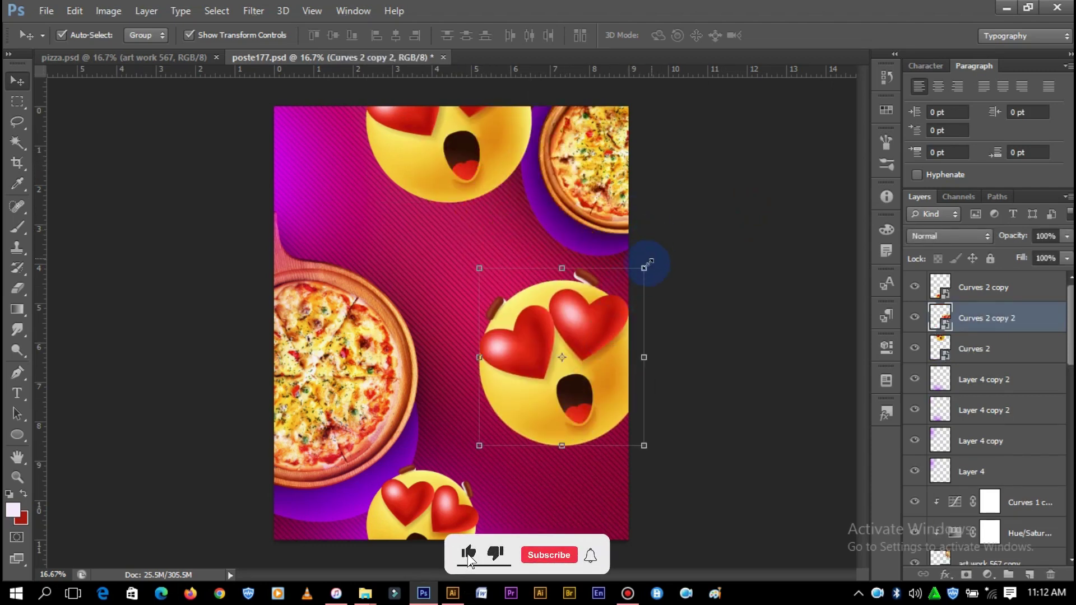
- Add a third, smaller emoji copy at the poster's right side
{"action": "left_click_drag", "start_coordinate": [644, 264], "coordinate": [645, 267]}
{"action": "left_click_drag", "start_coordinate": [577, 233], "coordinate": [566, 308]}
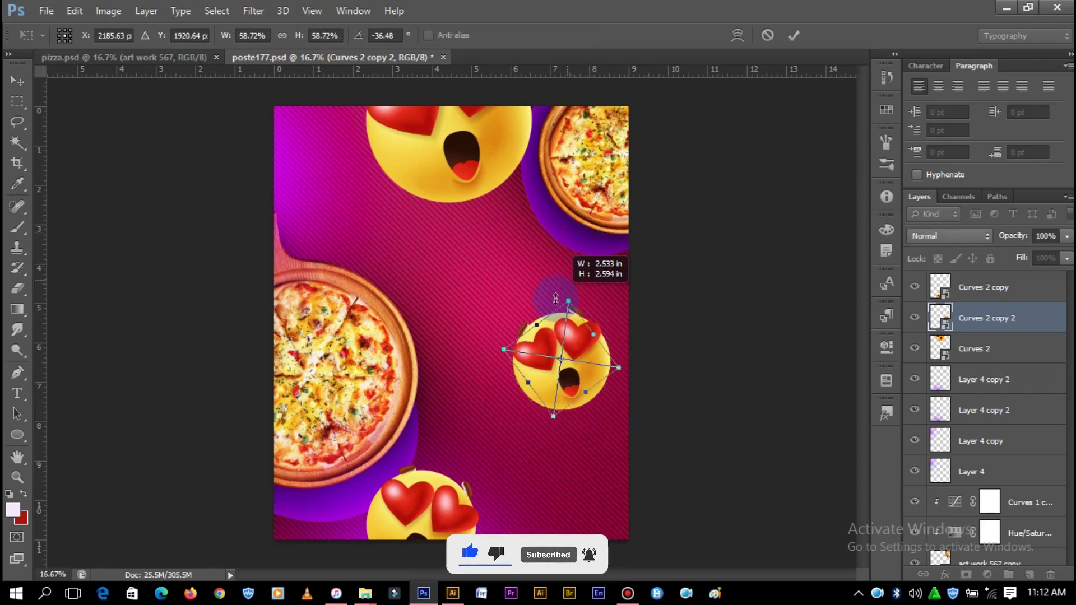
{"action": "mouse_move", "coordinate": [641, 312]}
{"action": "left_mouse_down"}
{"action": "mouse_move", "coordinate": [638, 328]}
{"action": "mouse_move", "coordinate": [620, 297]}
{"action": "mouse_move", "coordinate": [580, 313]}
{"action": "left_mouse_up"}
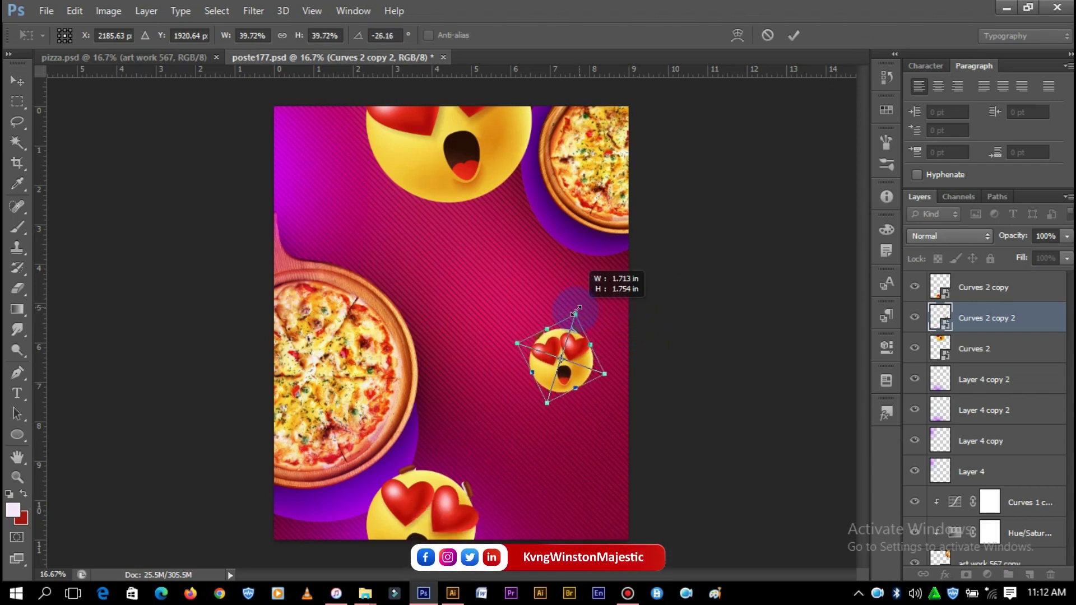
{"action": "left_click", "coordinate": [792, 40]}
{"action": "left_click_drag", "start_coordinate": [562, 369], "coordinate": [569, 399]}
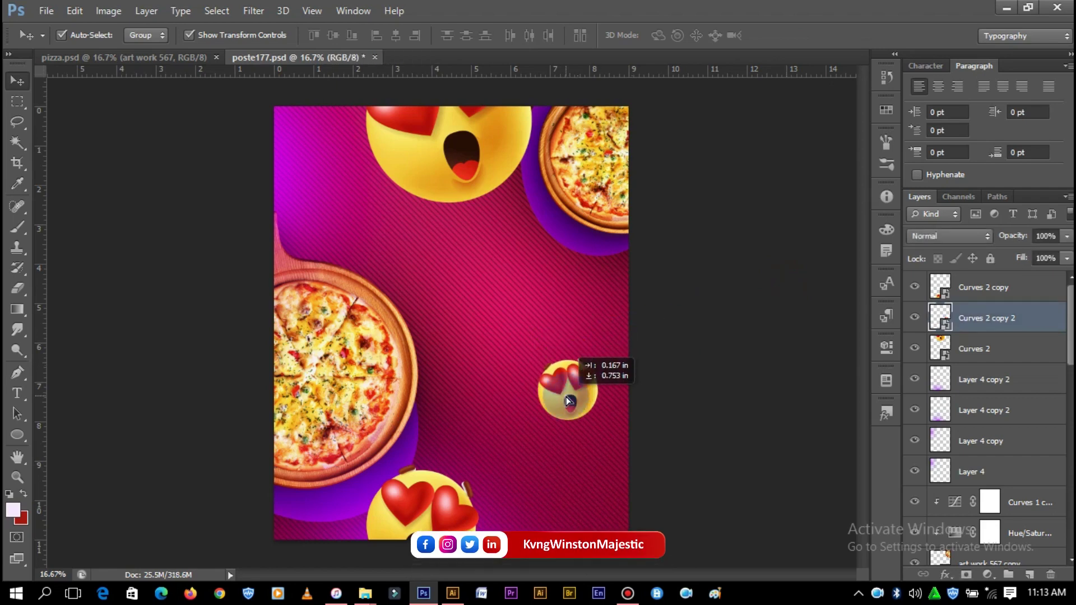
{"action": "left_click", "coordinate": [456, 153]}
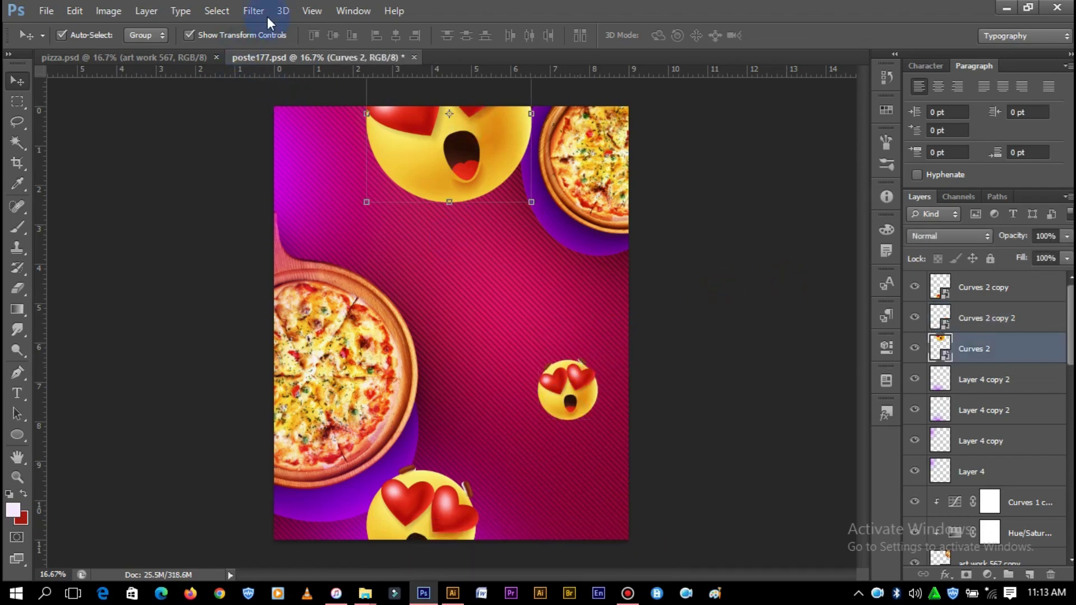
- Apply a Motion Blur of angle 0 and distance 97 pixels to the top emoji
{"action": "left_click", "coordinate": [266, 12]}
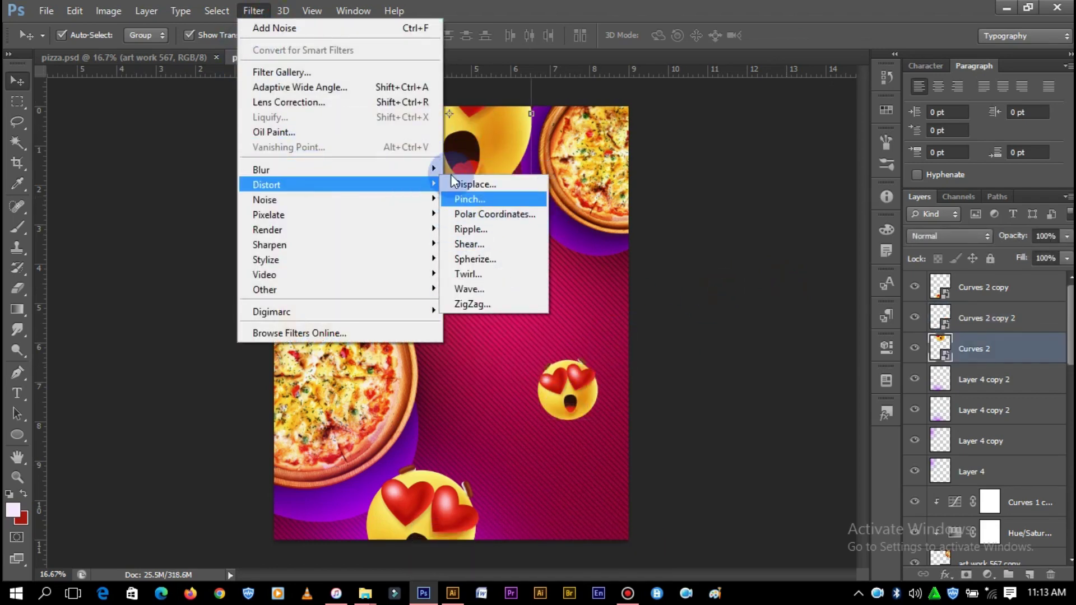
{"action": "mouse_move", "coordinate": [336, 170]}
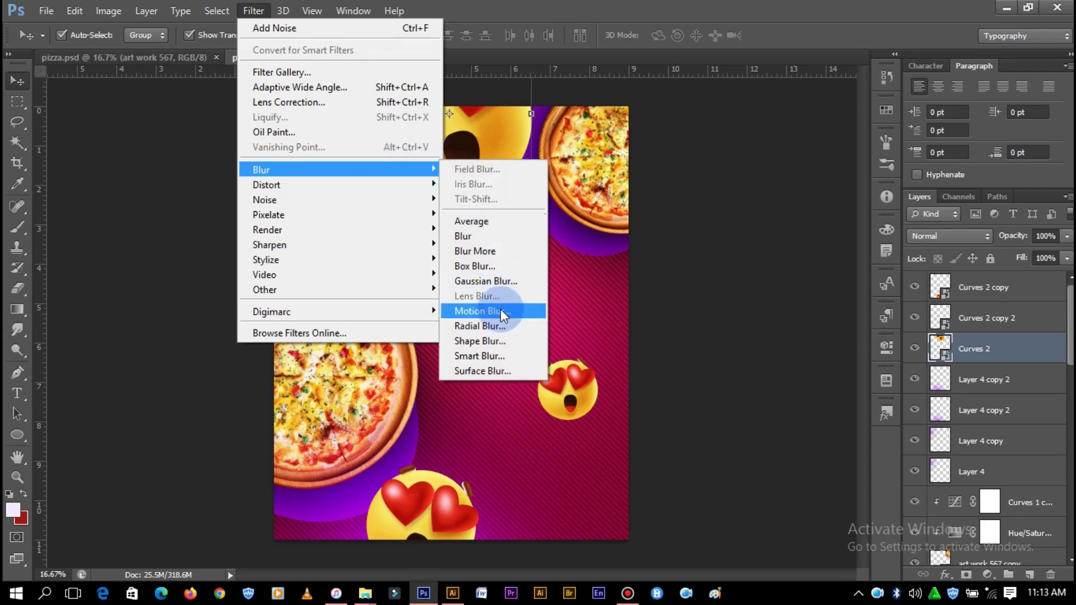
{"action": "left_click", "coordinate": [500, 310]}
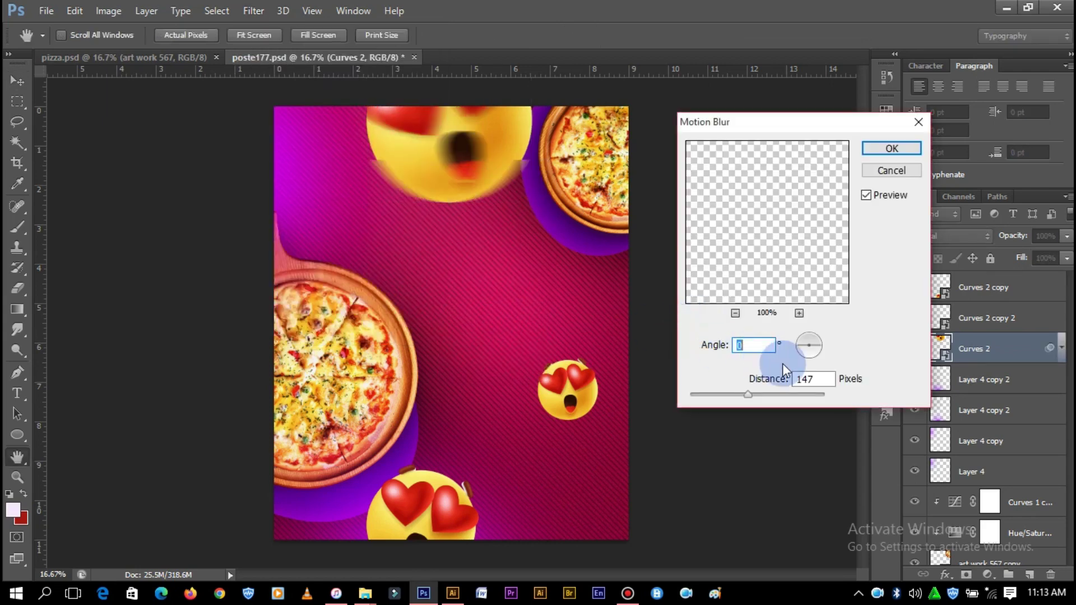
{"action": "left_click", "coordinate": [737, 395]}
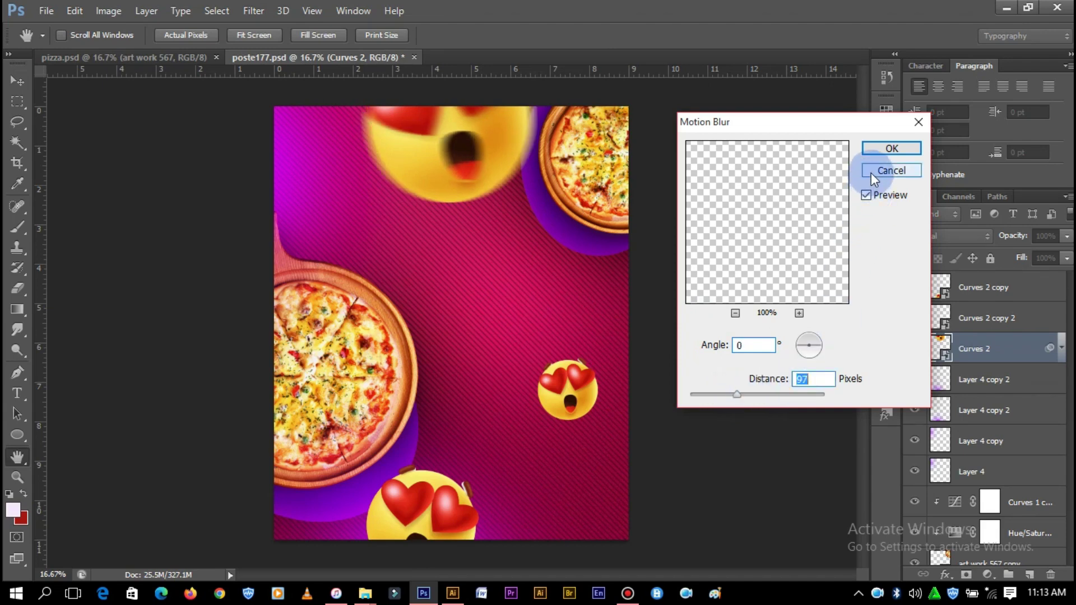
{"action": "left_click", "coordinate": [899, 147]}
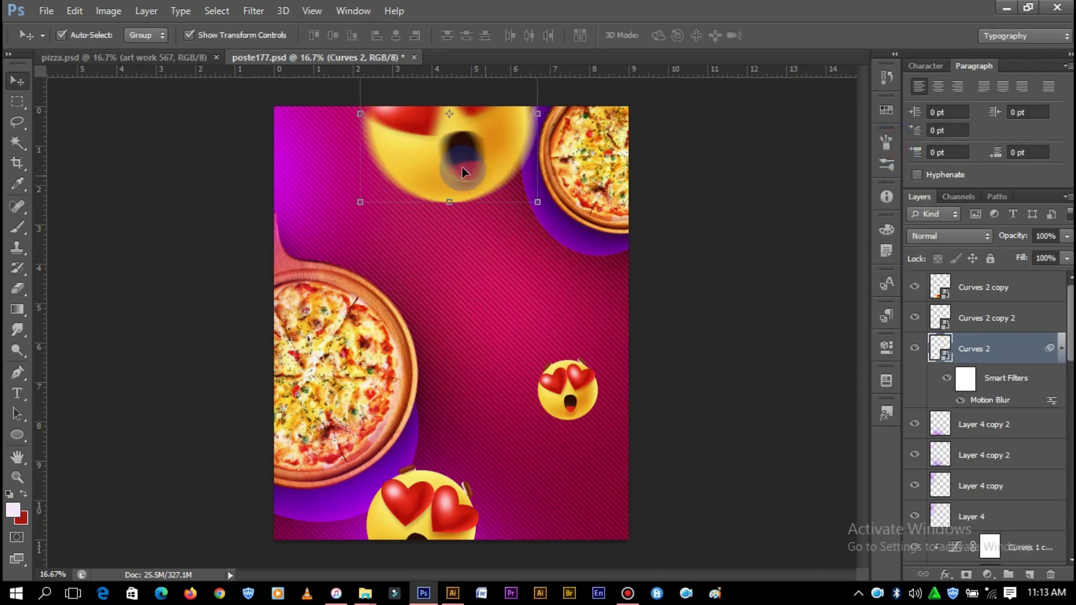
- Nudge the blurred top emoji slightly down into position
{"action": "left_click_drag", "start_coordinate": [491, 155], "coordinate": [498, 175]}
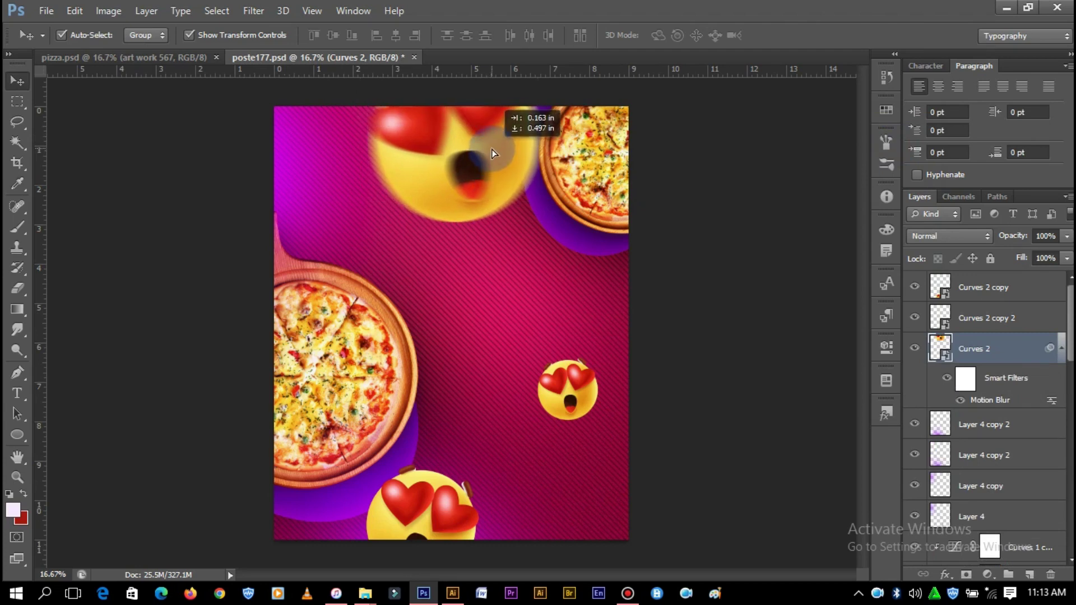
{"action": "left_click", "coordinate": [695, 150]}
{"action": "left_click", "coordinate": [481, 168]}
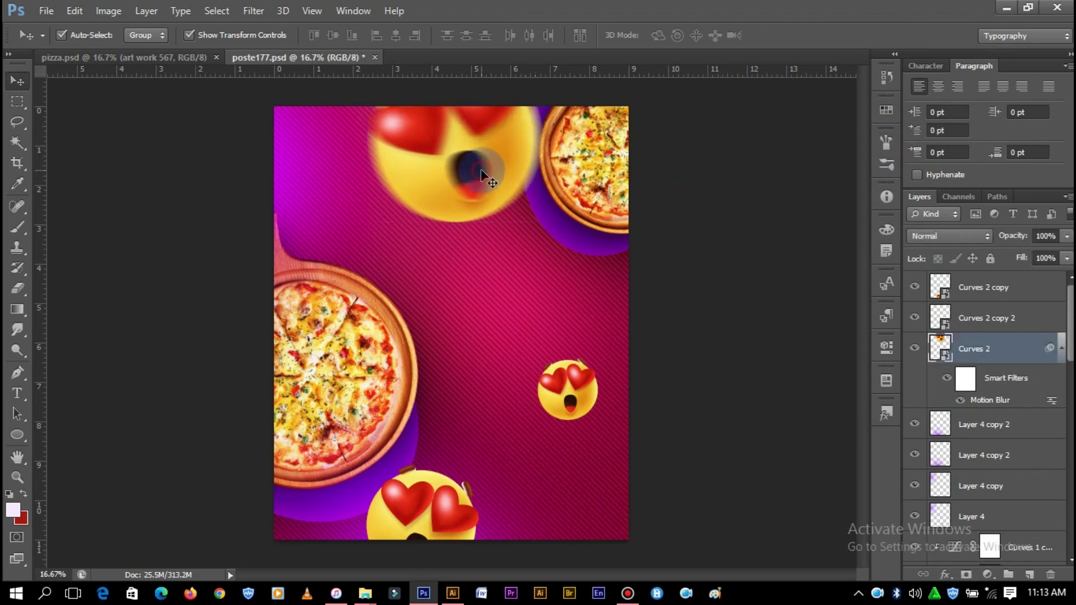
{"action": "left_click_drag", "start_coordinate": [477, 172], "coordinate": [476, 170]}
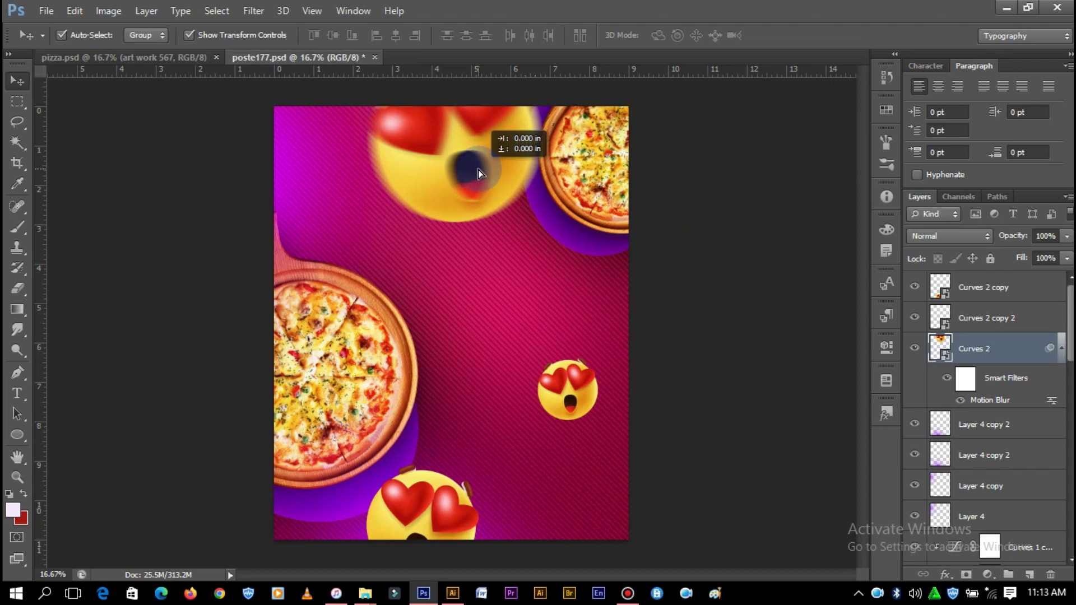
{"action": "left_click", "coordinate": [739, 178]}
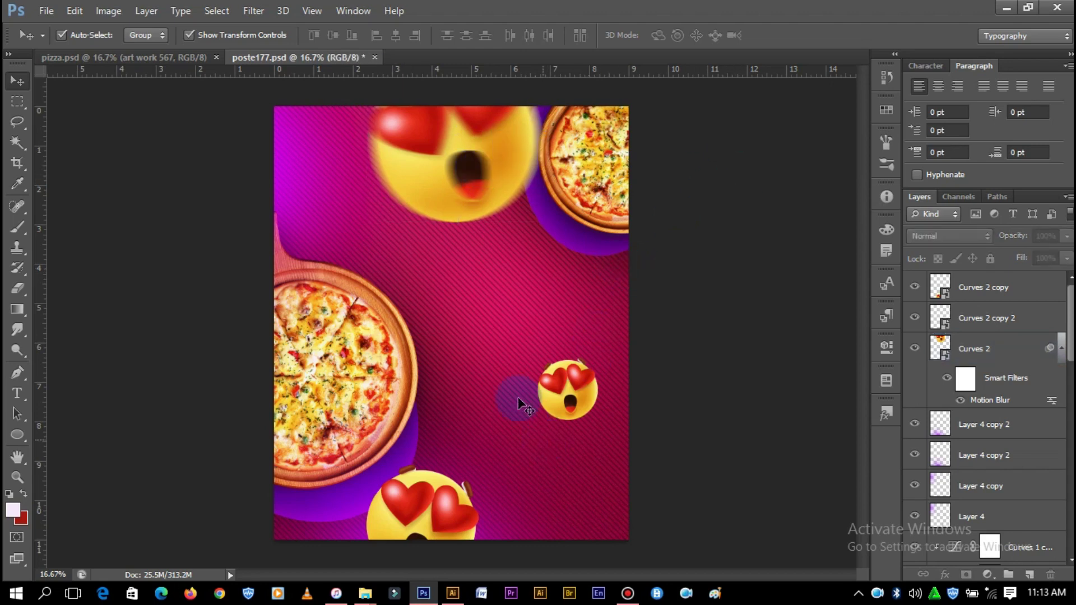
{"action": "left_click", "coordinate": [435, 491]}
{"action": "left_click", "coordinate": [695, 312]}
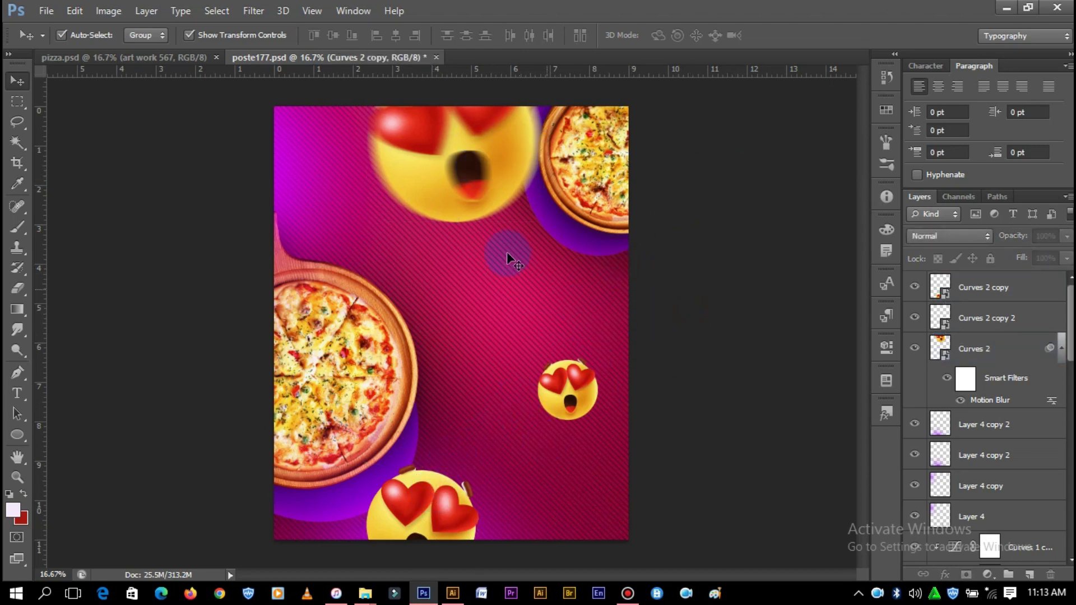
- Alt-drag a copy of the top emoji just below it, discarding the trial rotation
{"action": "left_click_drag", "start_coordinate": [454, 172], "coordinate": [449, 312]}
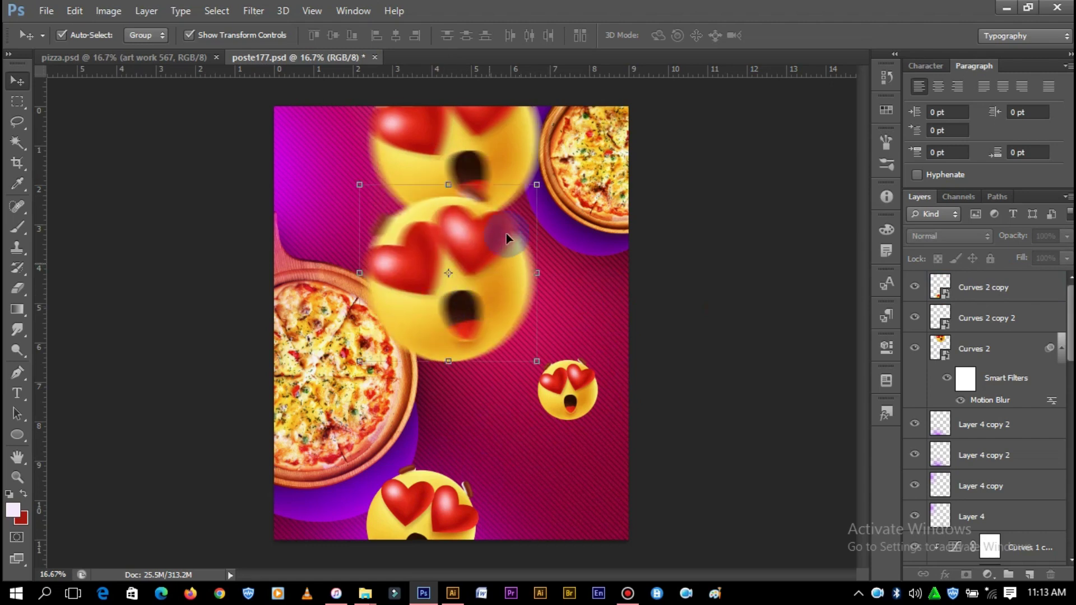
{"action": "key", "text": "ctrl+t"}
{"action": "mouse_move", "coordinate": [471, 168]}
{"action": "left_mouse_down"}
{"action": "mouse_move", "coordinate": [490, 172]}
{"action": "mouse_move", "coordinate": [472, 159]}
{"action": "mouse_move", "coordinate": [504, 148]}
{"action": "left_mouse_up"}
{"action": "left_click", "coordinate": [767, 35]}
{"action": "left_click", "coordinate": [767, 36]}
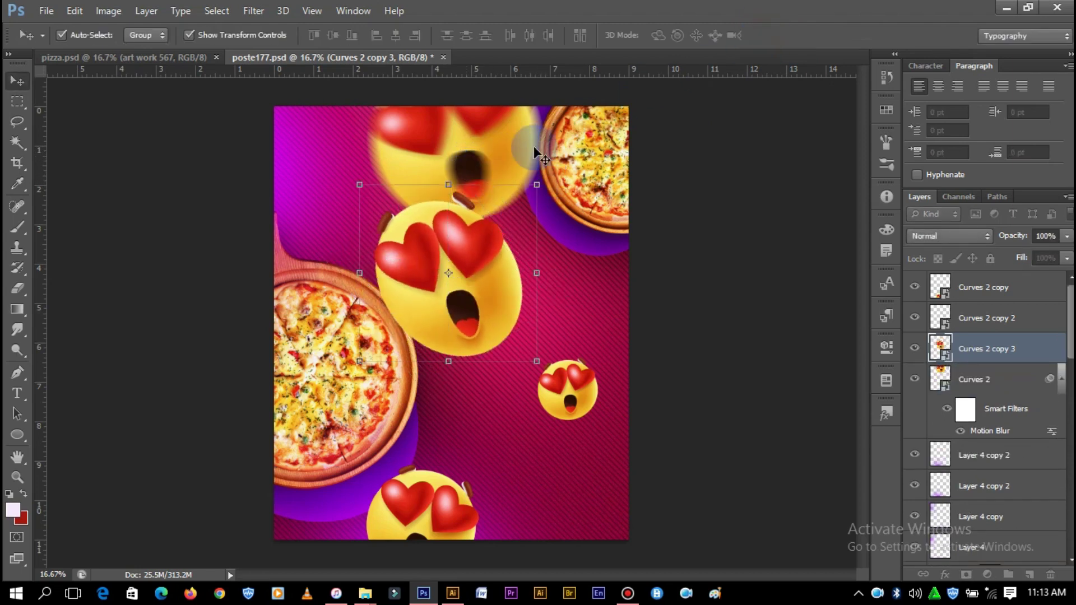
- Shrink the emoji copy to about 38%, tilt it over the left pizza, and reapply Motion Blur
{"action": "mouse_move", "coordinate": [563, 193]}
{"action": "left_mouse_down"}
{"action": "mouse_move", "coordinate": [493, 163]}
{"action": "mouse_move", "coordinate": [455, 220]}
{"action": "mouse_move", "coordinate": [365, 265]}
{"action": "left_mouse_up"}
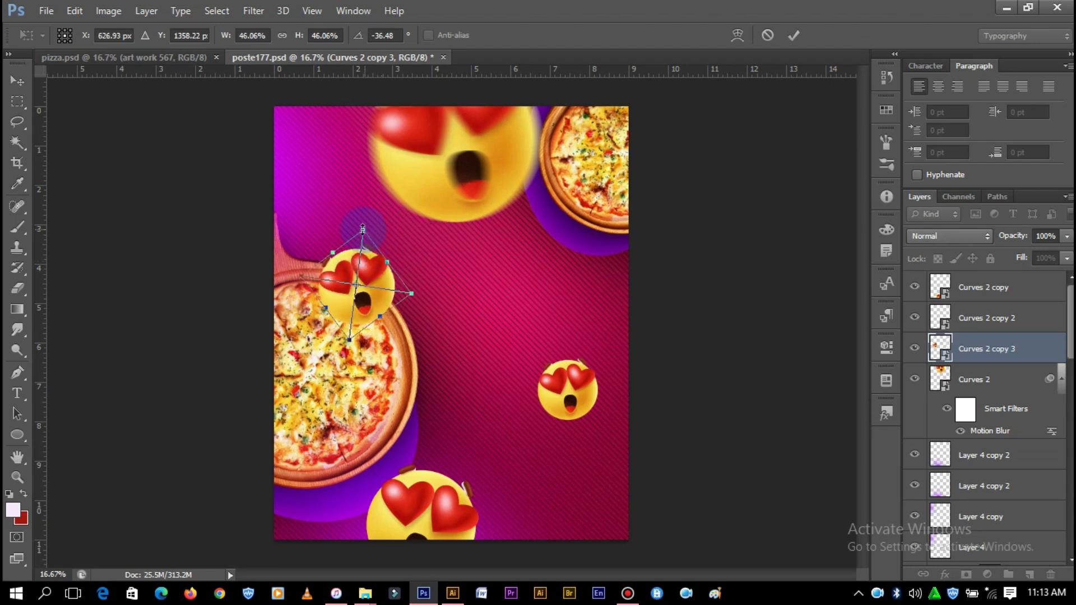
{"action": "left_click_drag", "start_coordinate": [362, 229], "coordinate": [358, 264]}
{"action": "mouse_move", "coordinate": [408, 240]}
{"action": "left_mouse_down"}
{"action": "mouse_move", "coordinate": [419, 292]}
{"action": "mouse_move", "coordinate": [398, 323]}
{"action": "left_mouse_up"}
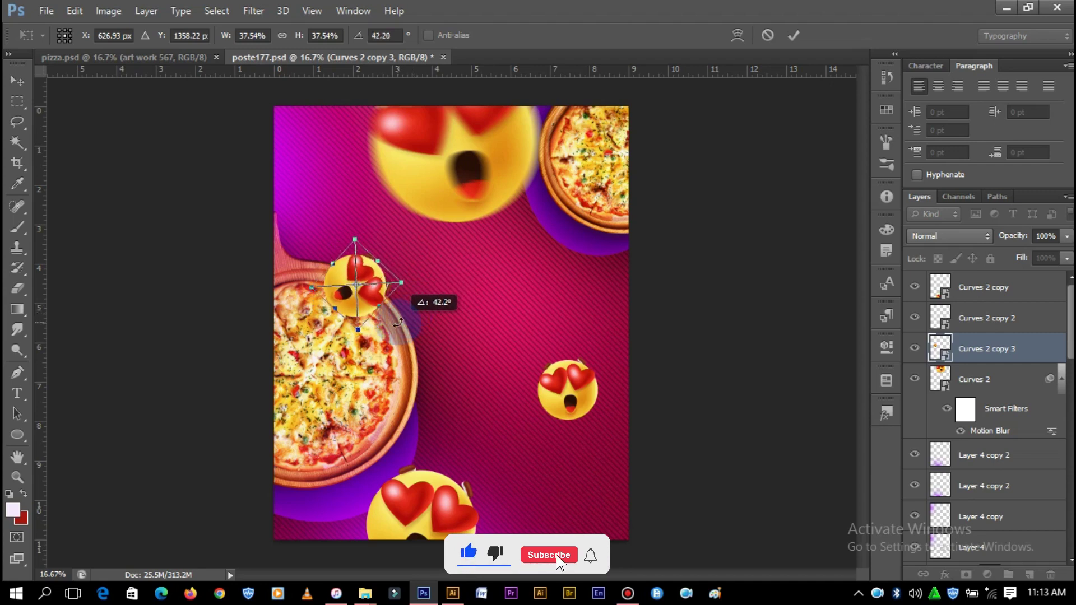
{"action": "left_click", "coordinate": [793, 36]}
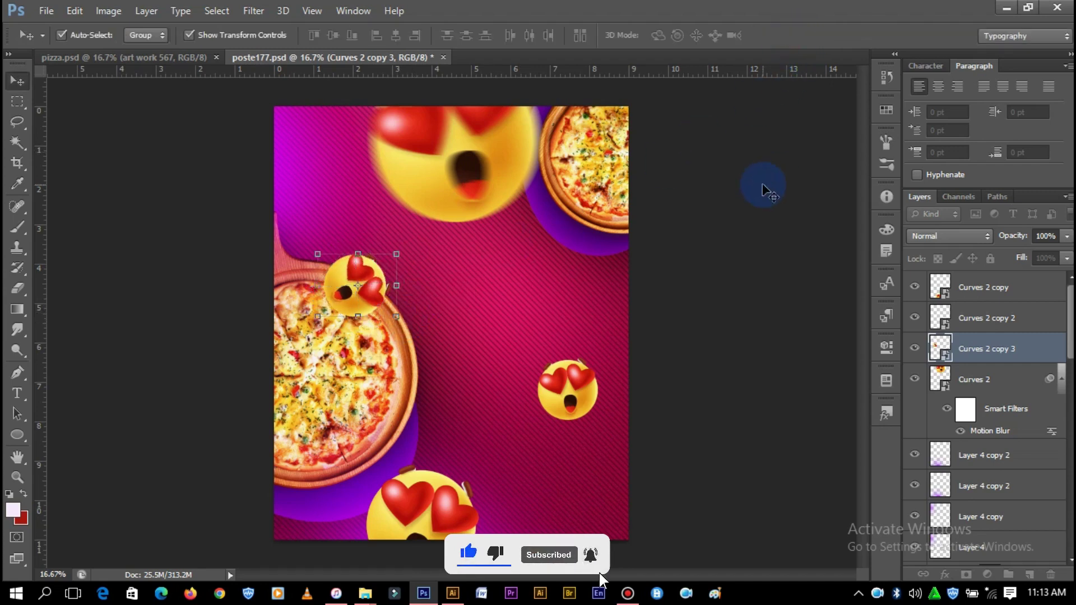
{"action": "key", "text": "ctrl+f"}
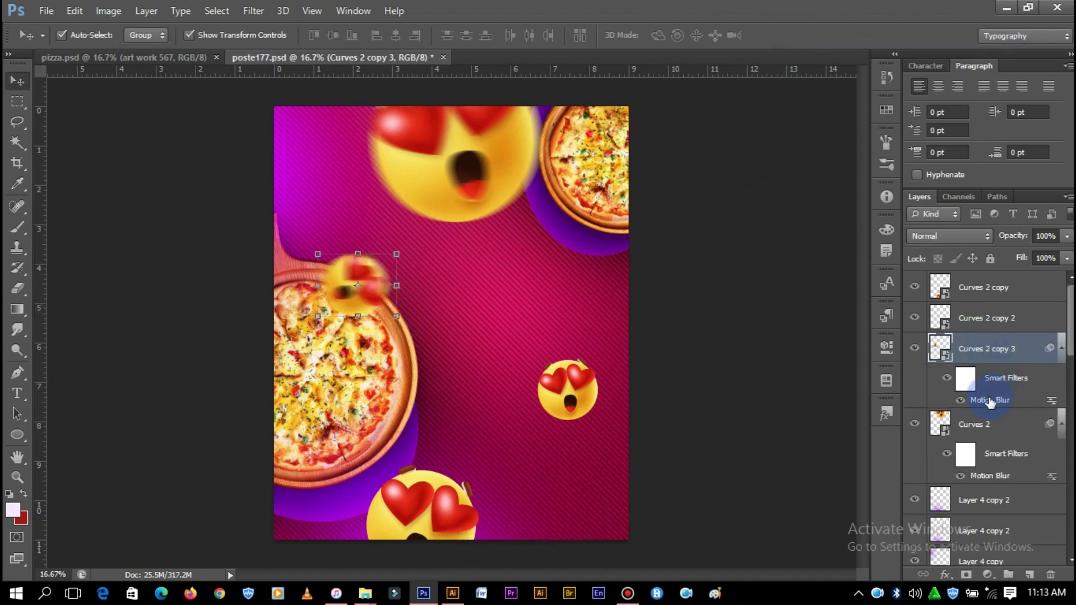
- Try several Motion Blur angles, then rotate the small emoji about 18° clockwise
{"action": "double_click", "coordinate": [990, 400]}
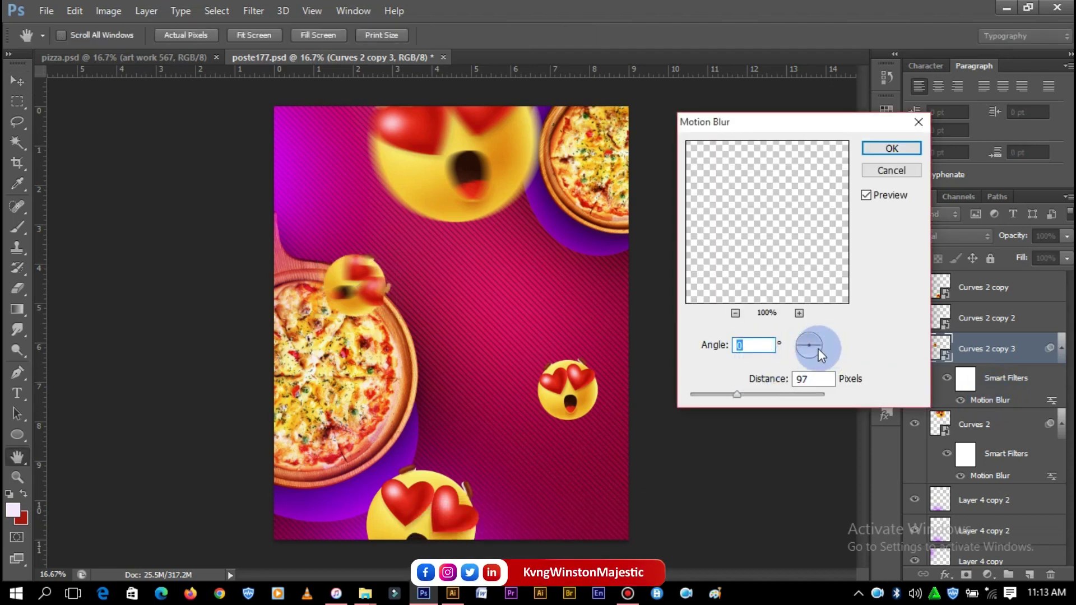
{"action": "left_click", "coordinate": [814, 350]}
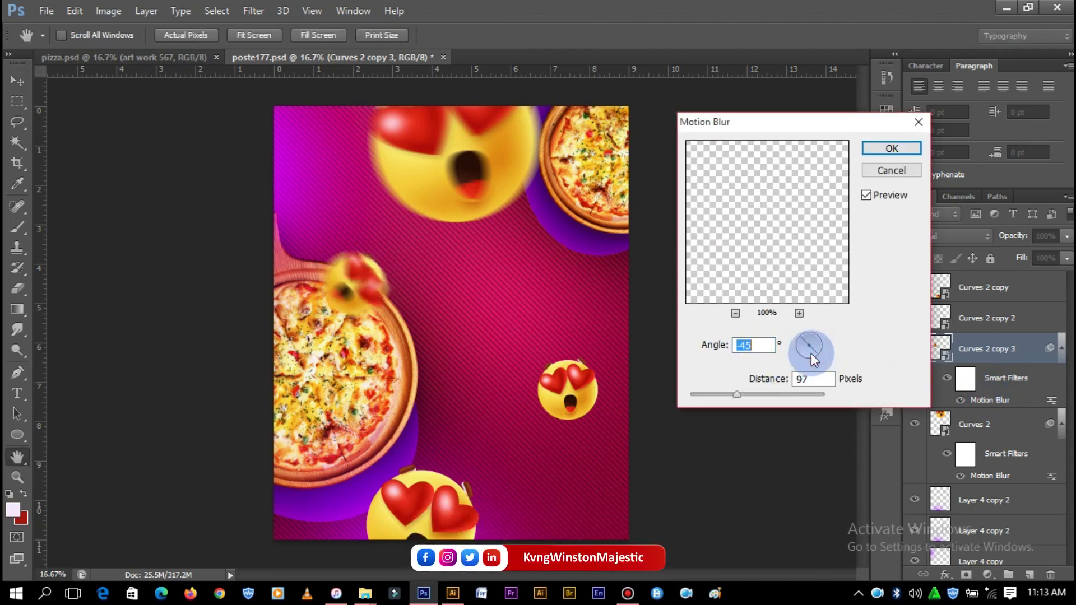
{"action": "left_click", "coordinate": [812, 355]}
{"action": "left_click", "coordinate": [814, 352]}
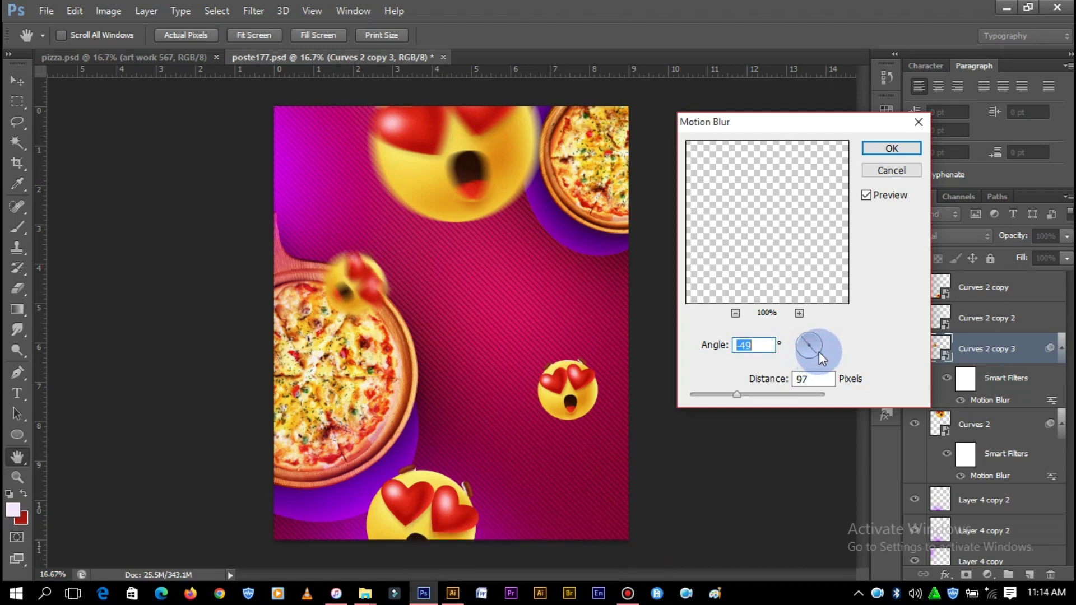
{"action": "left_click", "coordinate": [815, 349]}
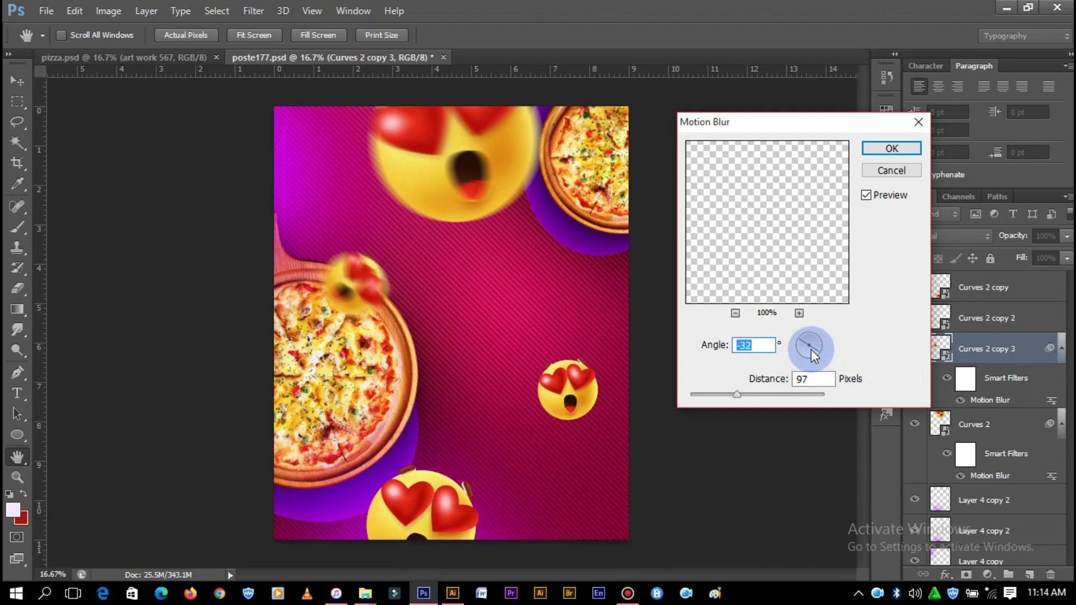
{"action": "left_click", "coordinate": [813, 339]}
{"action": "left_click", "coordinate": [813, 338]}
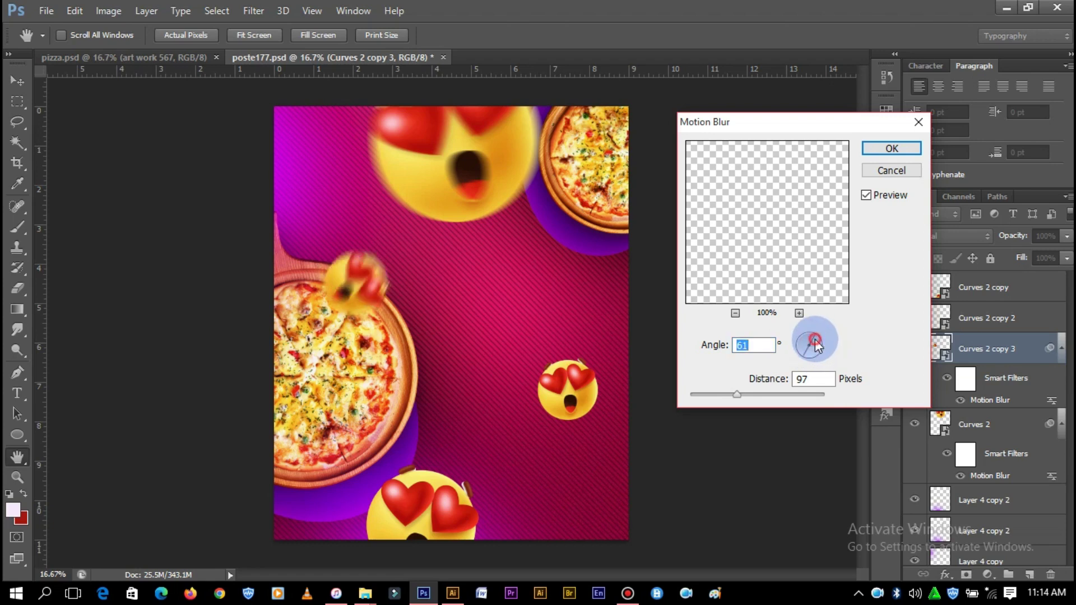
{"action": "left_click", "coordinate": [814, 344]}
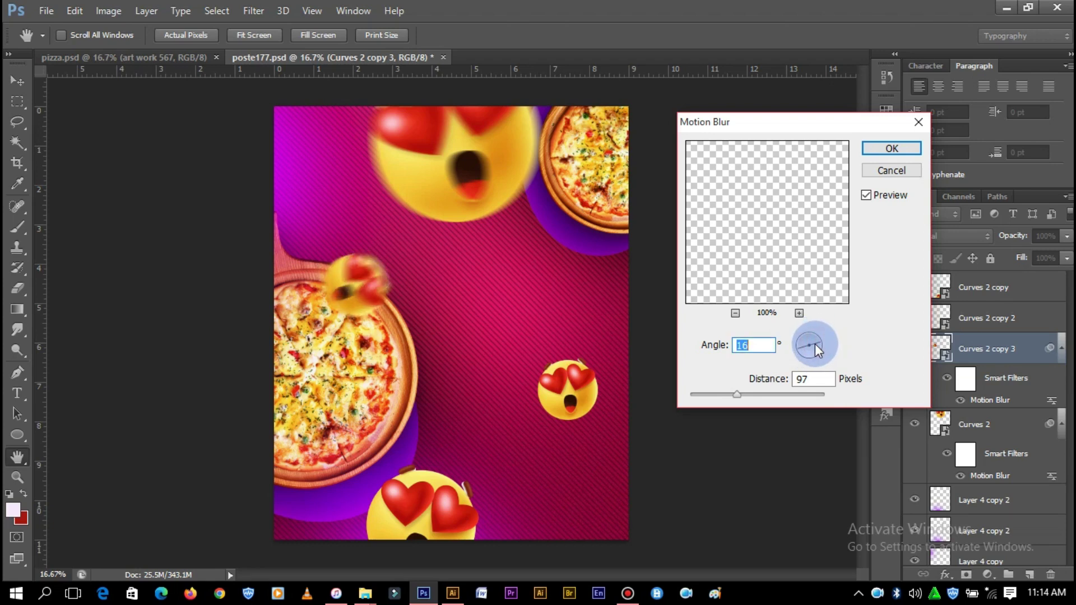
{"action": "left_click", "coordinate": [815, 345]}
{"action": "left_click", "coordinate": [815, 341]}
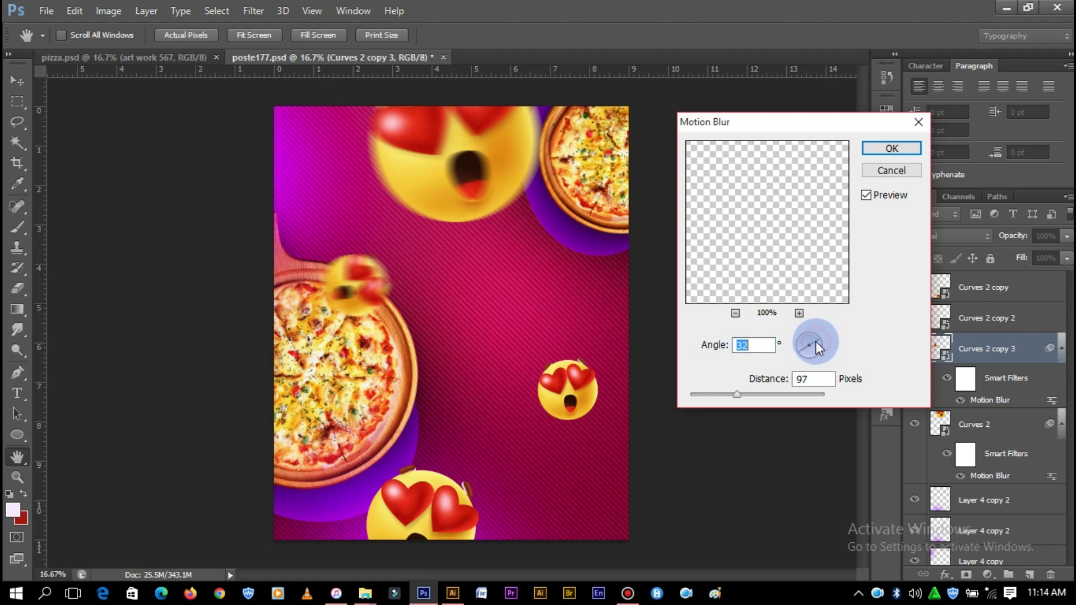
{"action": "left_click", "coordinate": [912, 125]}
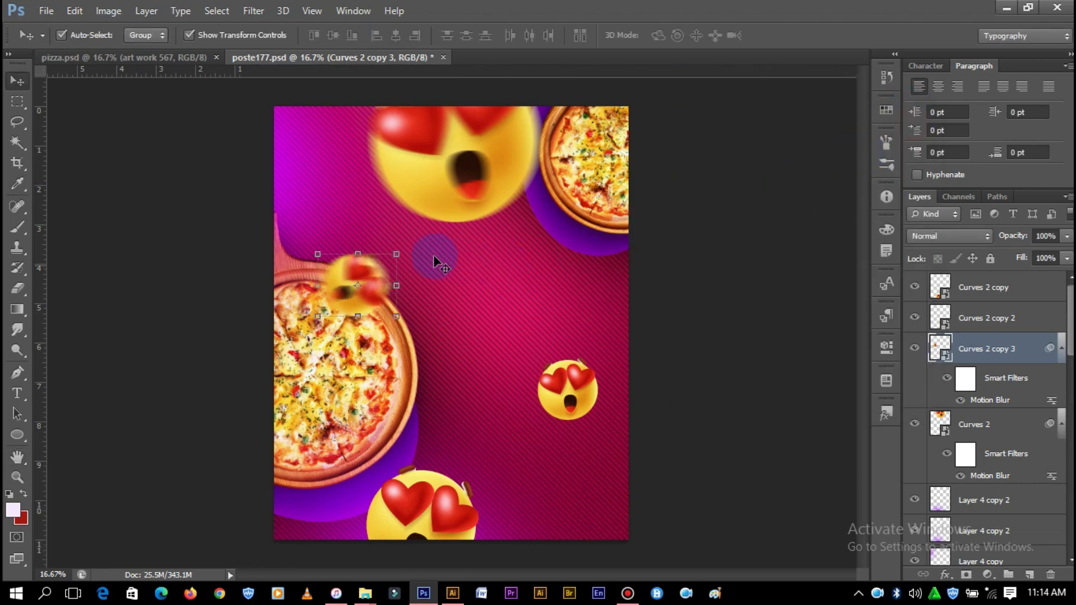
{"action": "left_click_drag", "start_coordinate": [409, 253], "coordinate": [417, 266]}
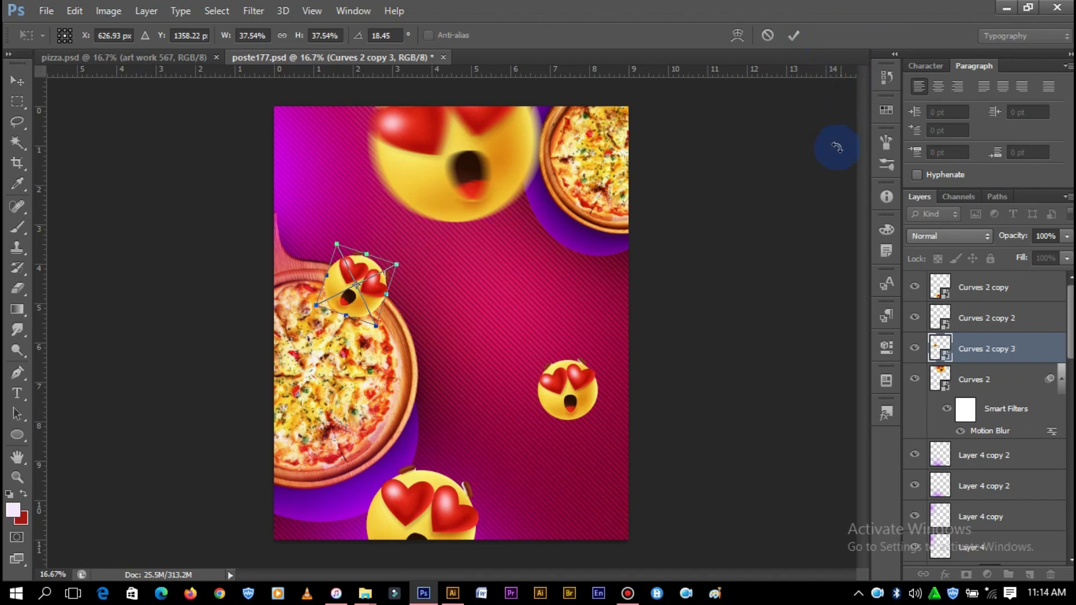
{"action": "left_click", "coordinate": [797, 37]}
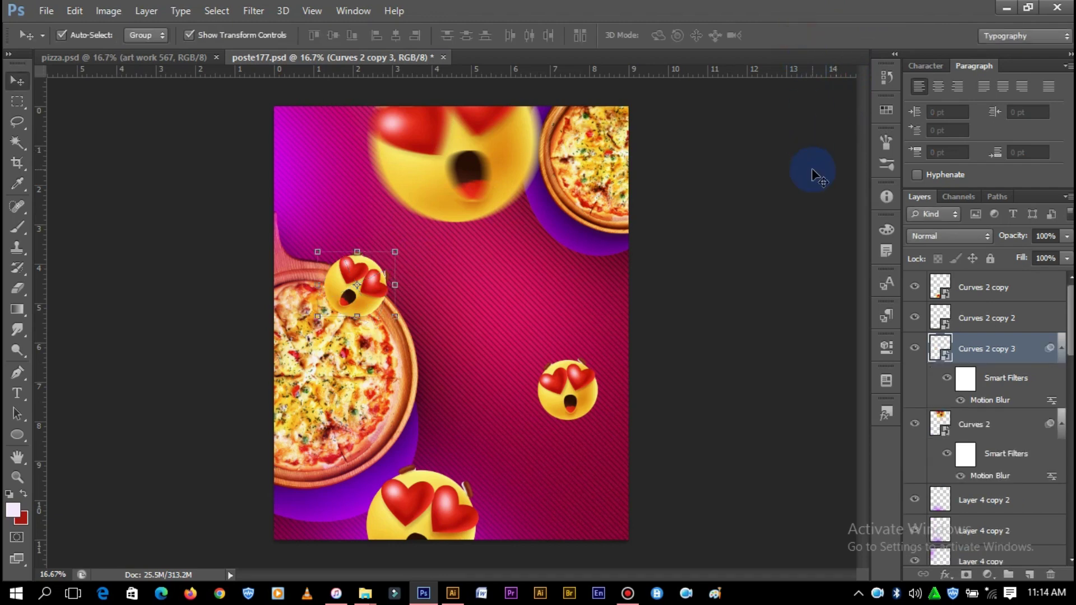
- Set the small emoji's Motion Blur to angle -41° and distance 46 pixels
{"action": "left_click", "coordinate": [997, 399]}
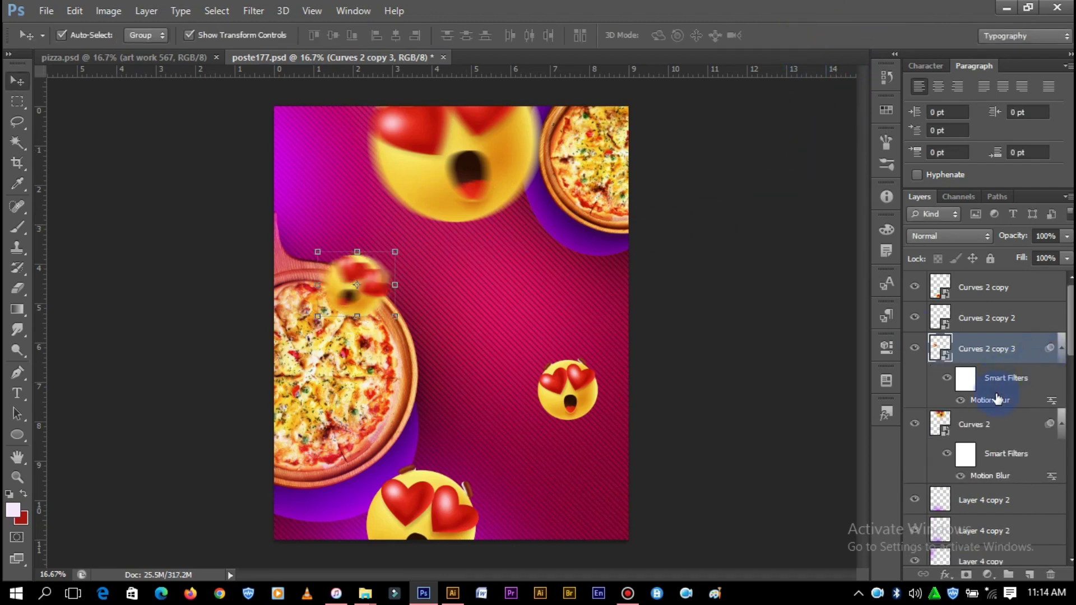
{"action": "double_click", "coordinate": [990, 398]}
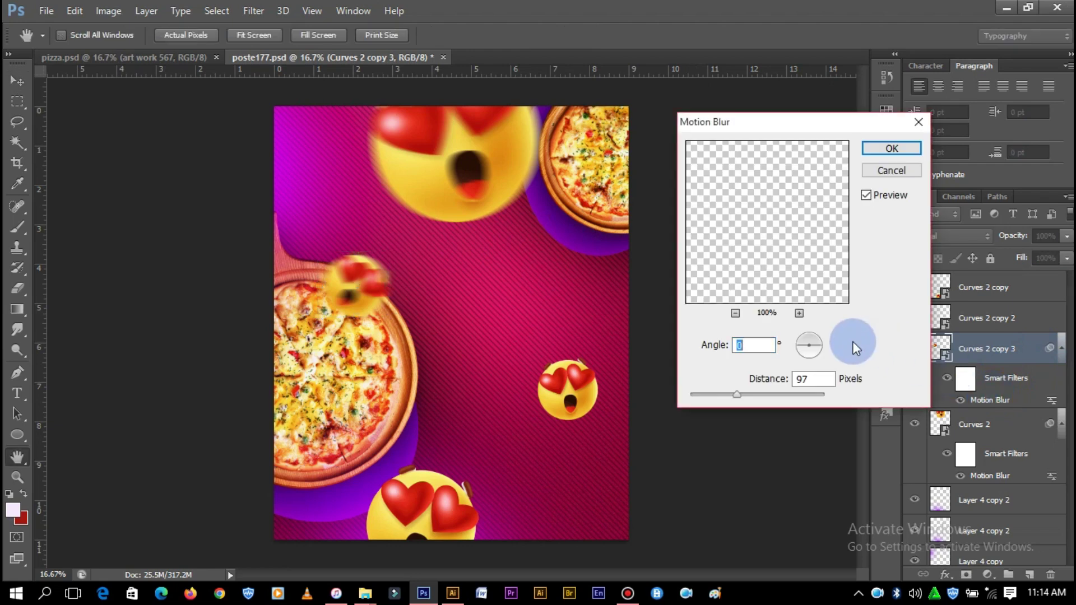
{"action": "left_click_drag", "start_coordinate": [802, 341], "coordinate": [804, 345]}
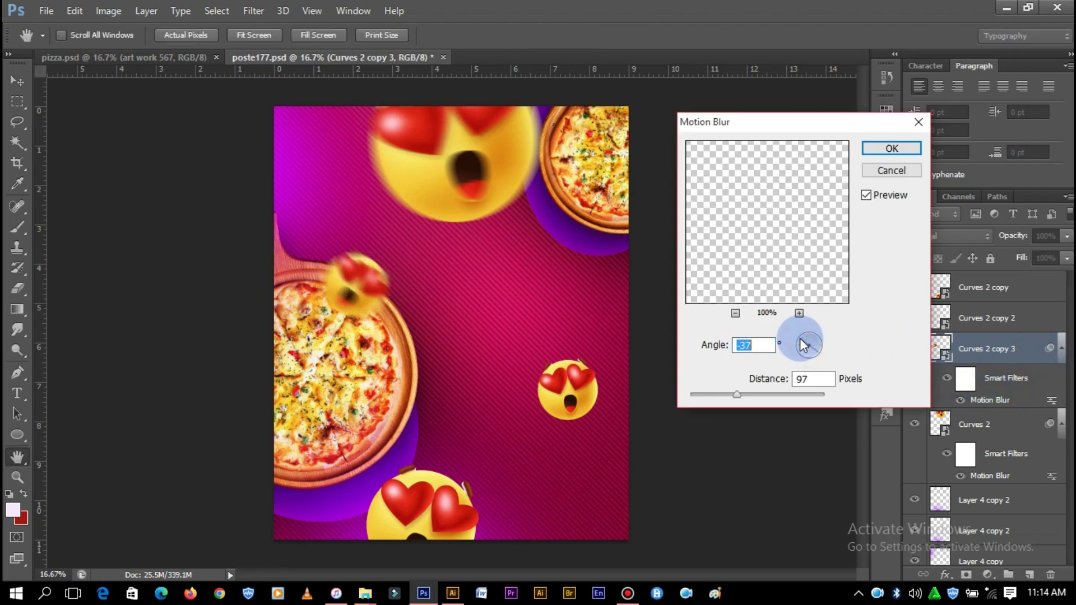
{"action": "left_click_drag", "start_coordinate": [728, 393], "coordinate": [724, 393]}
{"action": "left_click_drag", "start_coordinate": [815, 345], "coordinate": [816, 350]}
{"action": "left_click", "coordinate": [815, 351]}
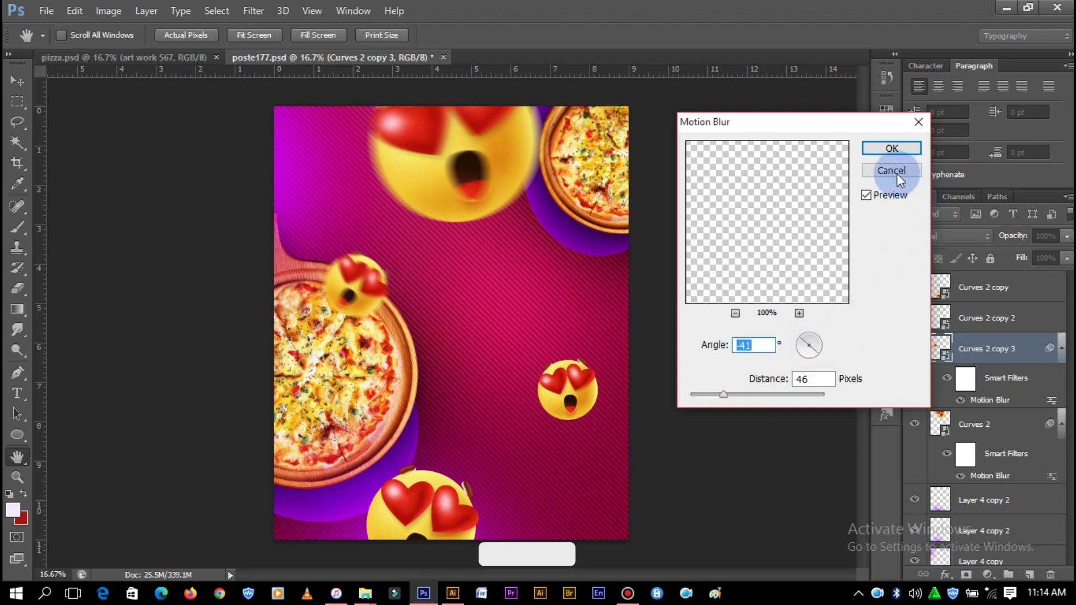
{"action": "left_click", "coordinate": [891, 148]}
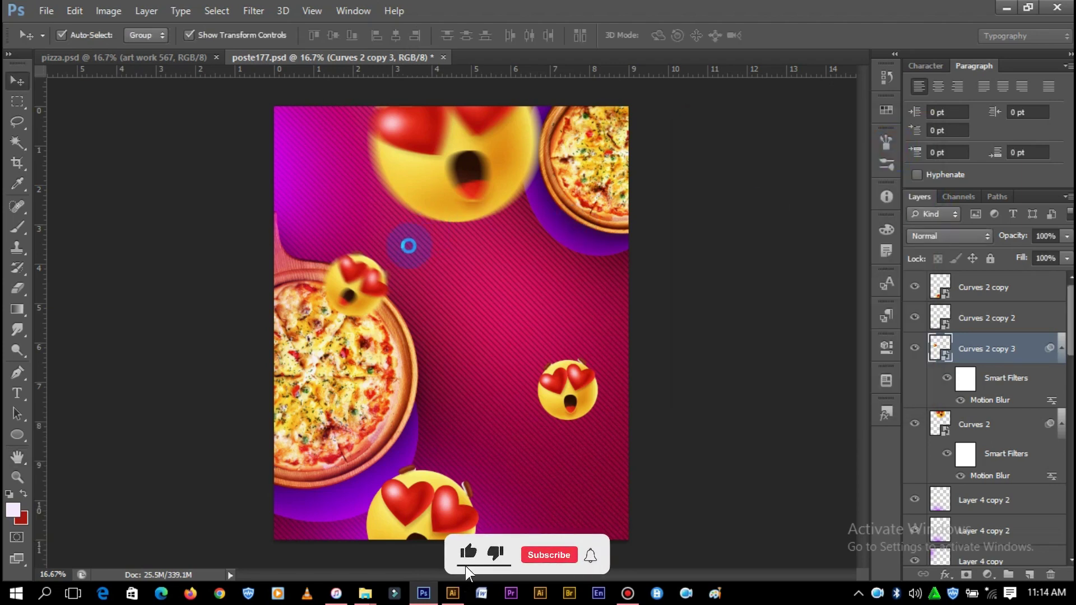
{"action": "key", "text": "ctrl+t"}
{"action": "mouse_move", "coordinate": [392, 245]}
{"action": "left_mouse_down"}
{"action": "mouse_move", "coordinate": [394, 261]}
{"action": "mouse_move", "coordinate": [386, 255]}
{"action": "left_mouse_up"}
{"action": "left_click", "coordinate": [791, 36]}
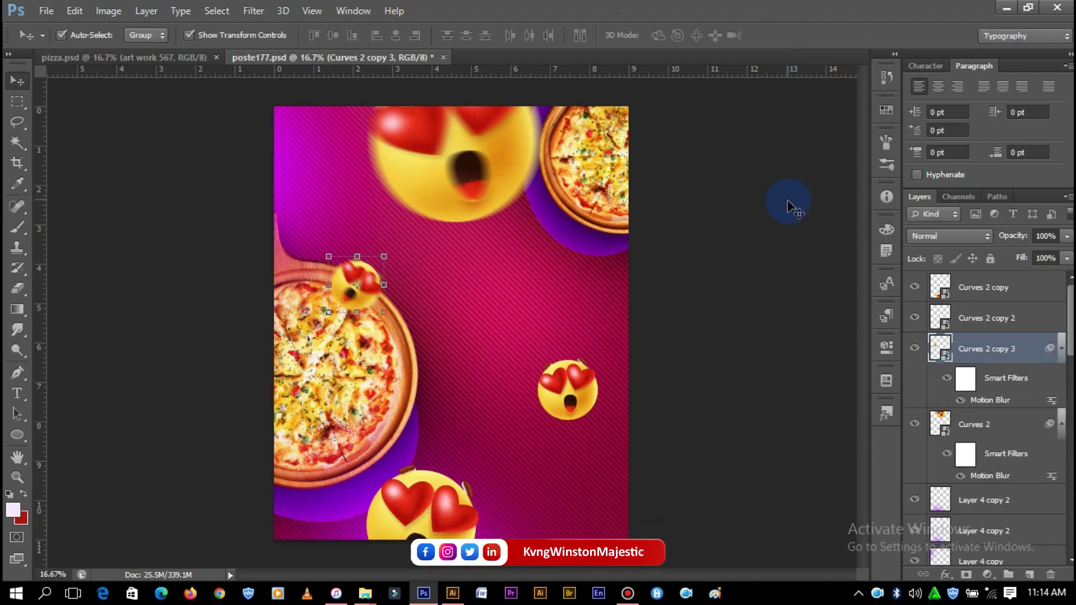
{"action": "left_click_drag", "start_coordinate": [362, 286], "coordinate": [345, 262]}
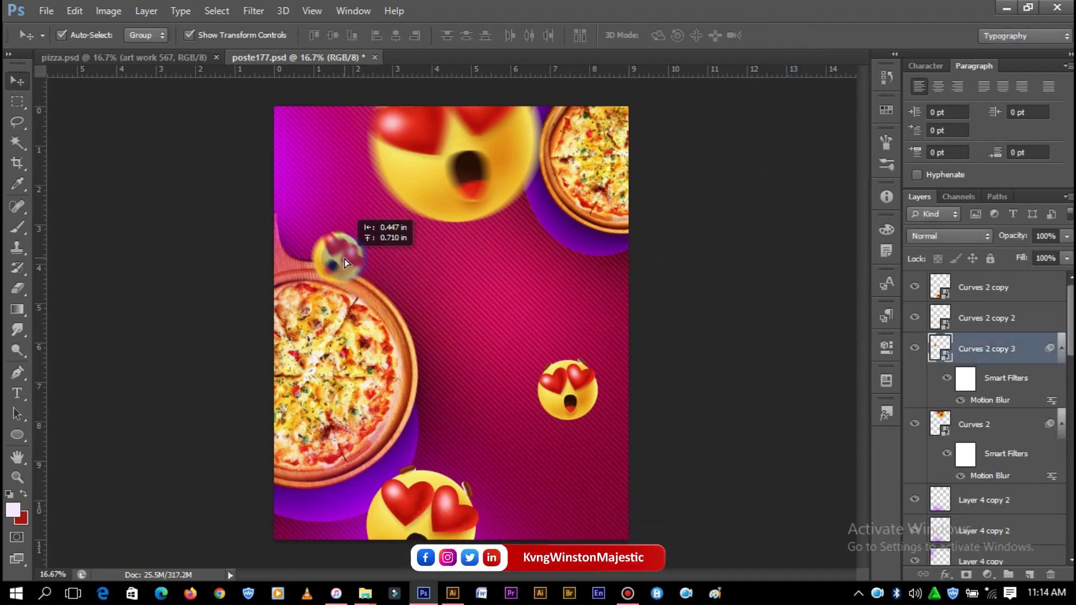
{"action": "left_click_drag", "start_coordinate": [593, 388], "coordinate": [635, 428]}
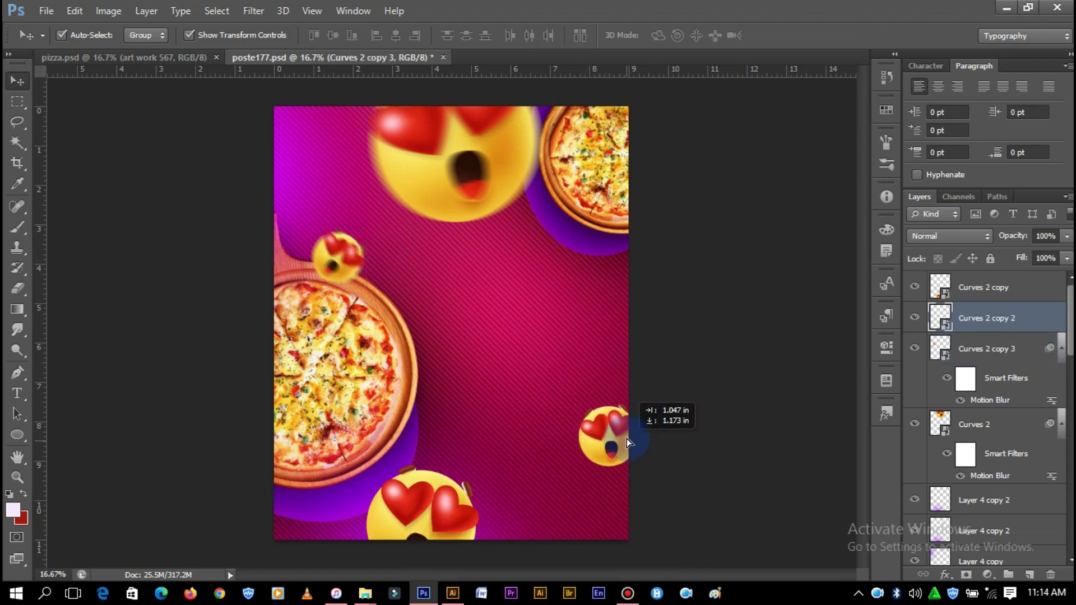
{"action": "left_click_drag", "start_coordinate": [634, 428], "coordinate": [639, 420]}
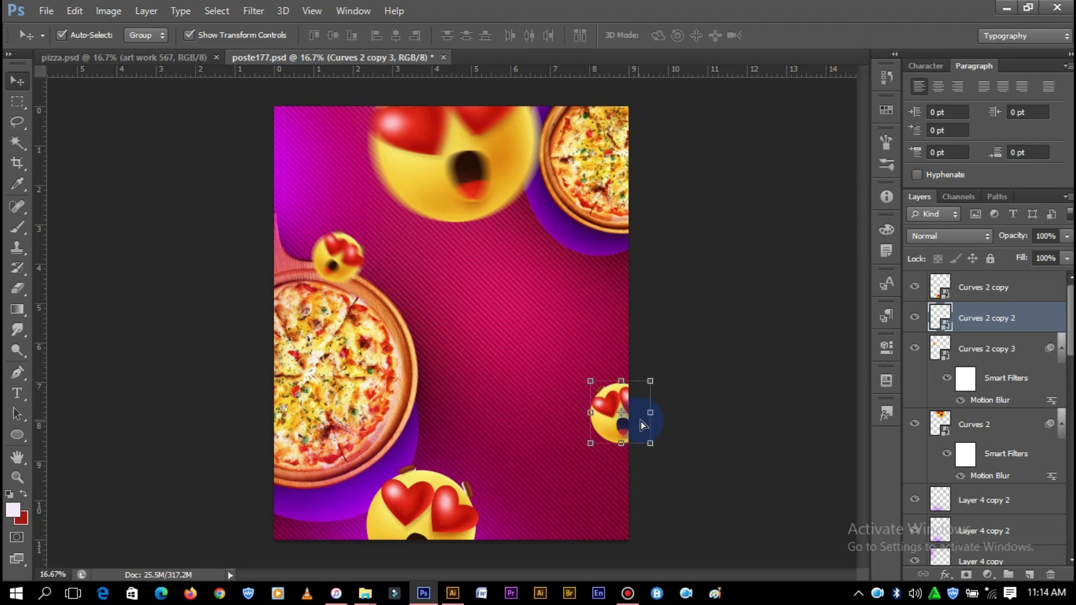
{"action": "left_click", "coordinate": [735, 294]}
{"action": "key", "text": "ctrl+plus"}
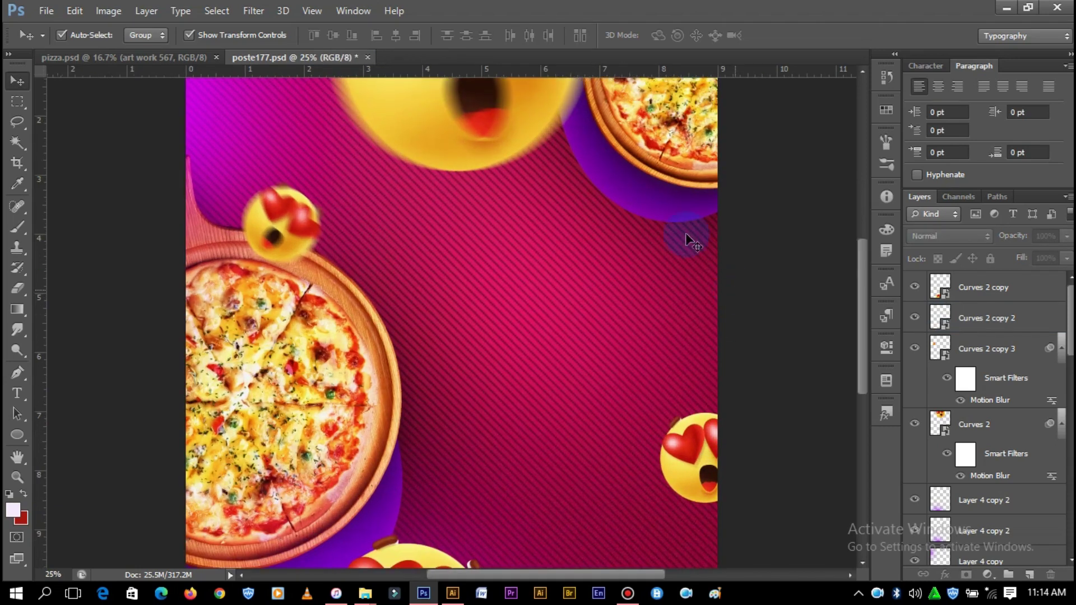
{"action": "scroll", "coordinate": [590, 318], "scroll_direction": "up", "scroll_amount": 1}
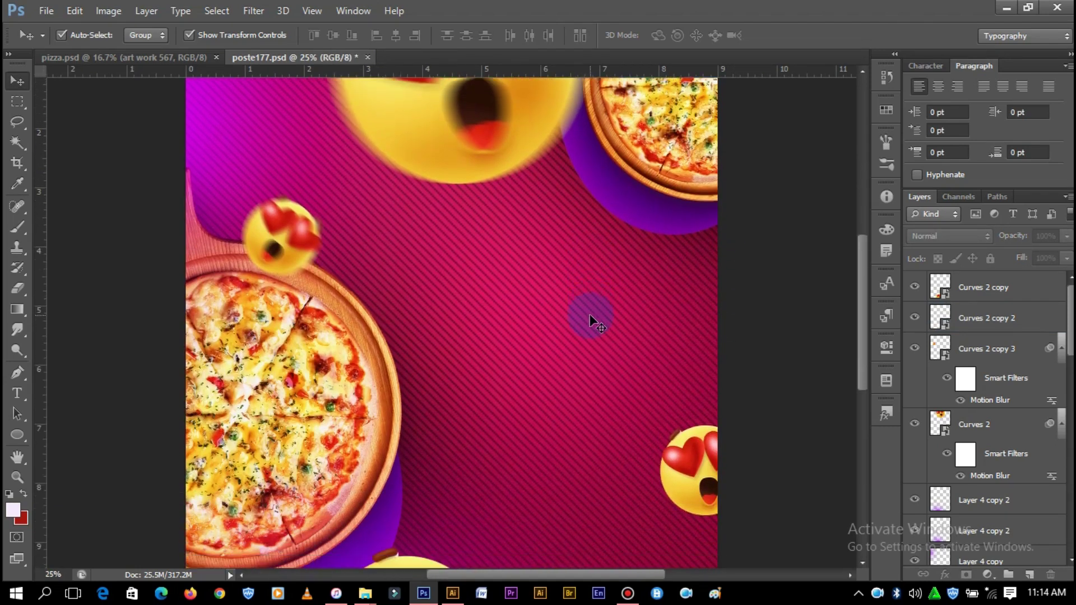
{"action": "scroll", "coordinate": [589, 318], "scroll_direction": "up", "scroll_amount": 1}
- Type 'Zidels' near the canvas centre and enlarge it about 670%
{"action": "left_click", "coordinate": [13, 392]}
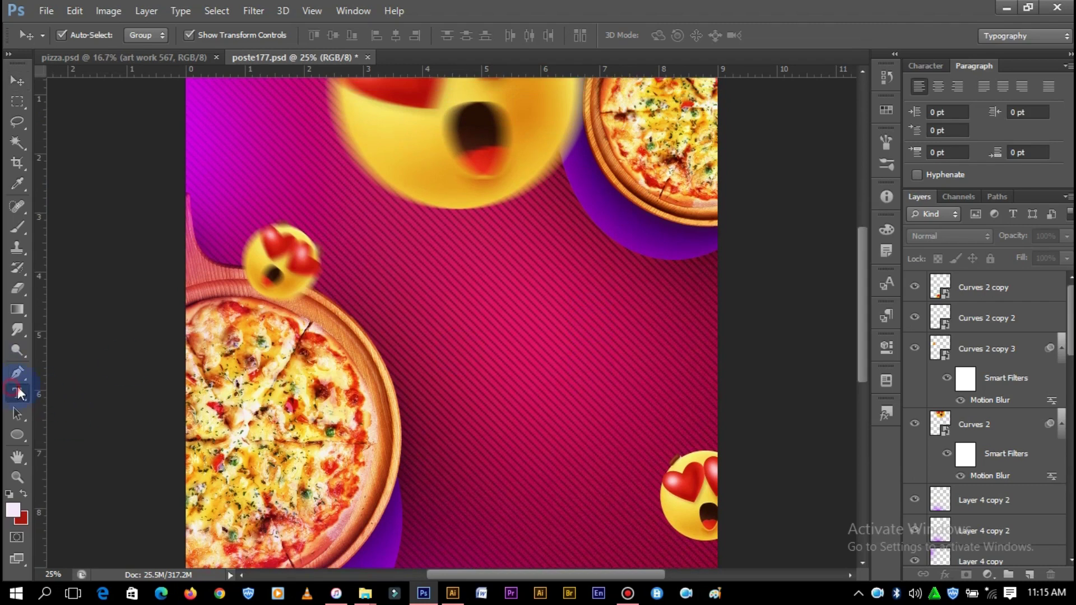
{"action": "left_click", "coordinate": [441, 327]}
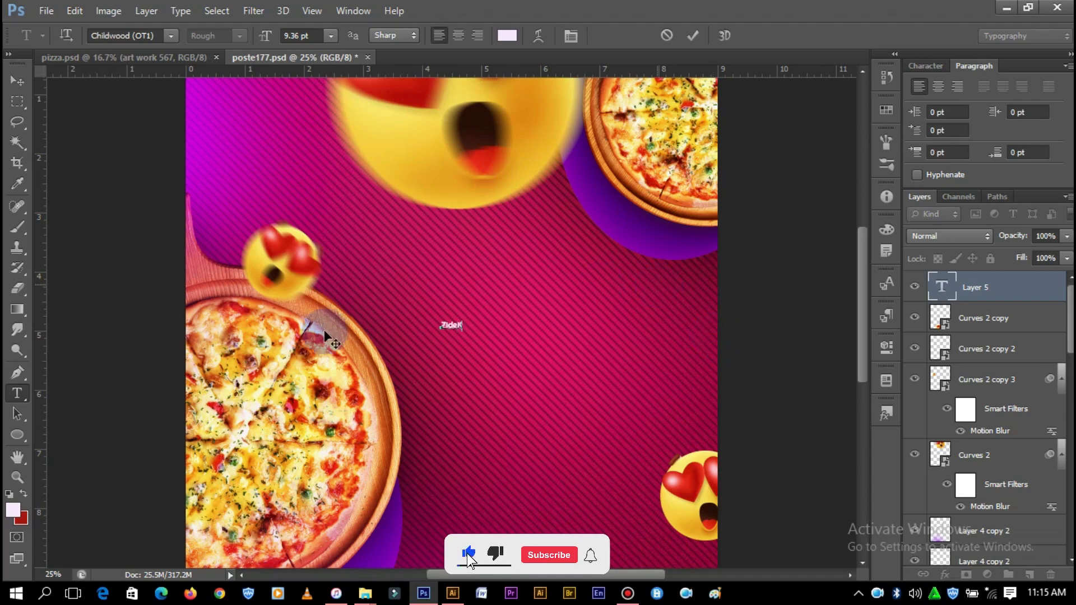
{"action": "left_click", "coordinate": [16, 80]}
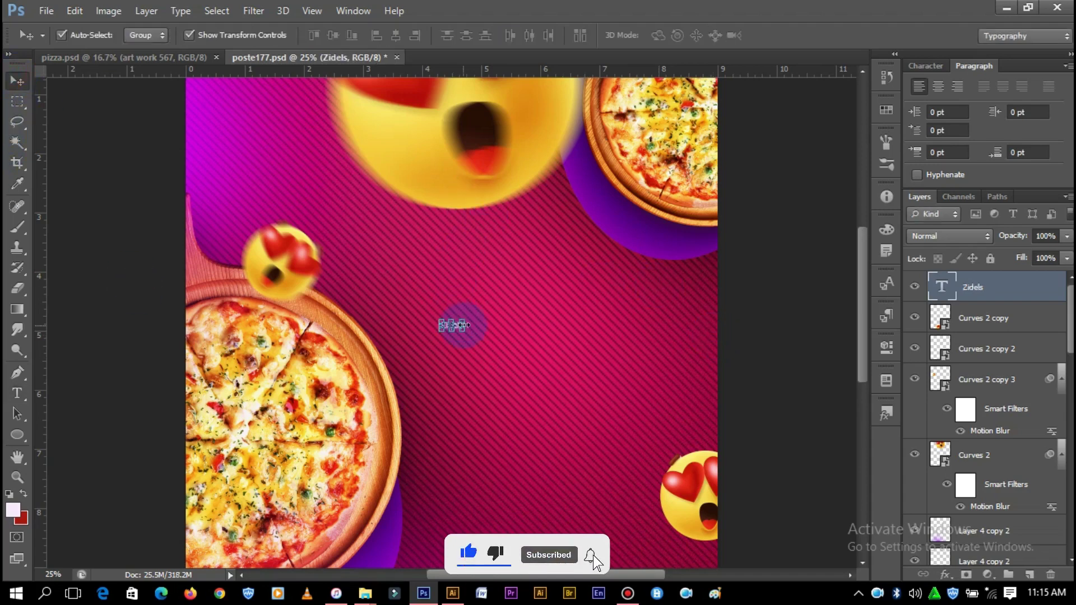
{"action": "key", "text": "ctrl+t"}
{"action": "mouse_move", "coordinate": [470, 320]}
{"action": "left_mouse_down"}
{"action": "mouse_move", "coordinate": [521, 292]}
{"action": "mouse_move", "coordinate": [536, 324]}
{"action": "left_mouse_up"}
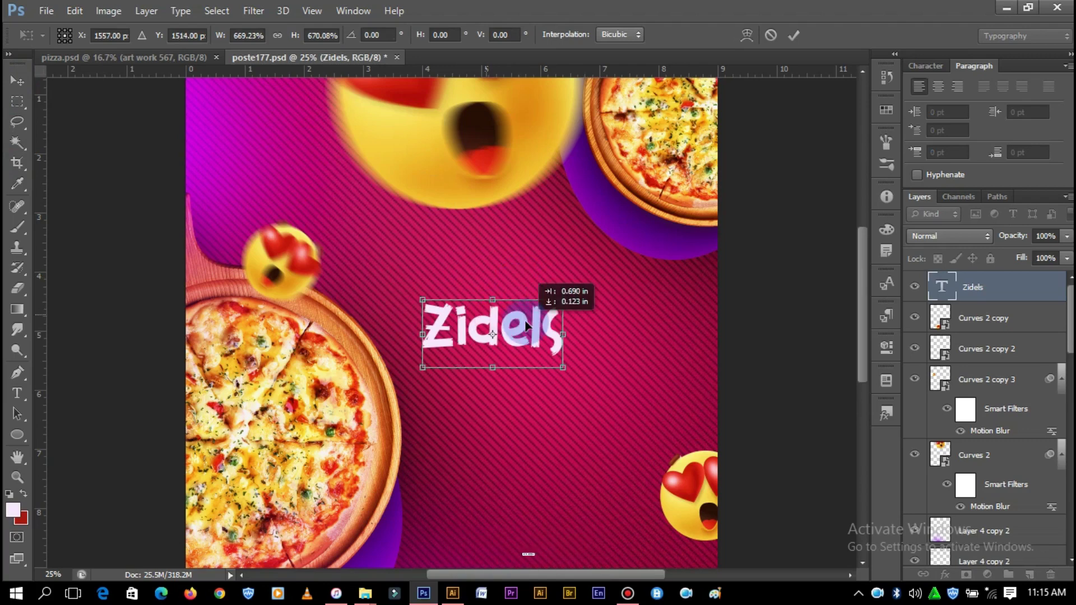
{"action": "left_click", "coordinate": [800, 38]}
- Set the Zidels text to the Childwood (TT) font in white
{"action": "left_click", "coordinate": [931, 67]}
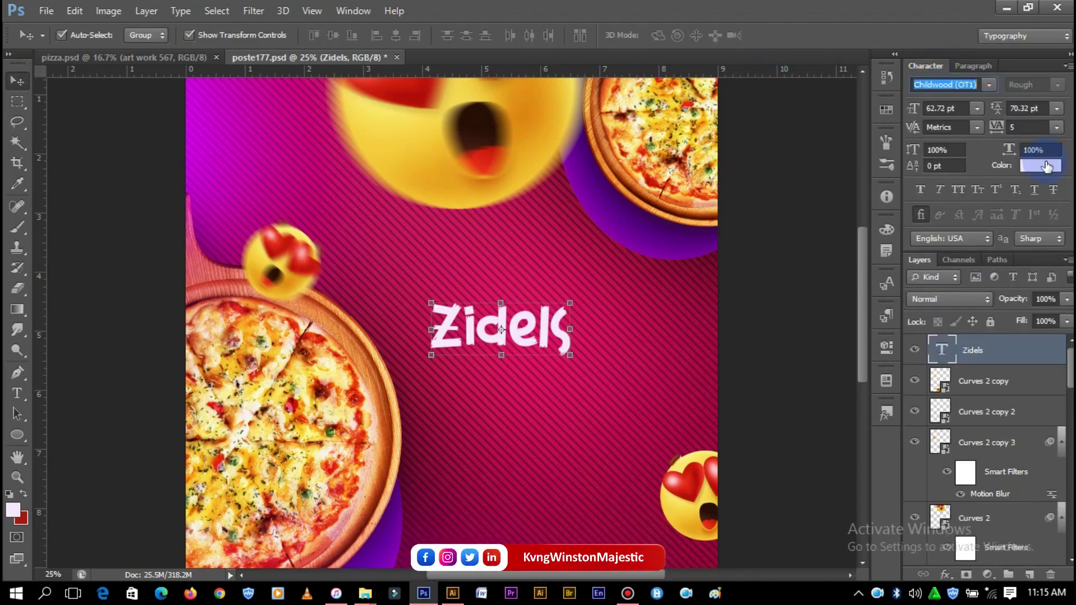
{"action": "left_click", "coordinate": [990, 85]}
{"action": "left_click", "coordinate": [982, 120]}
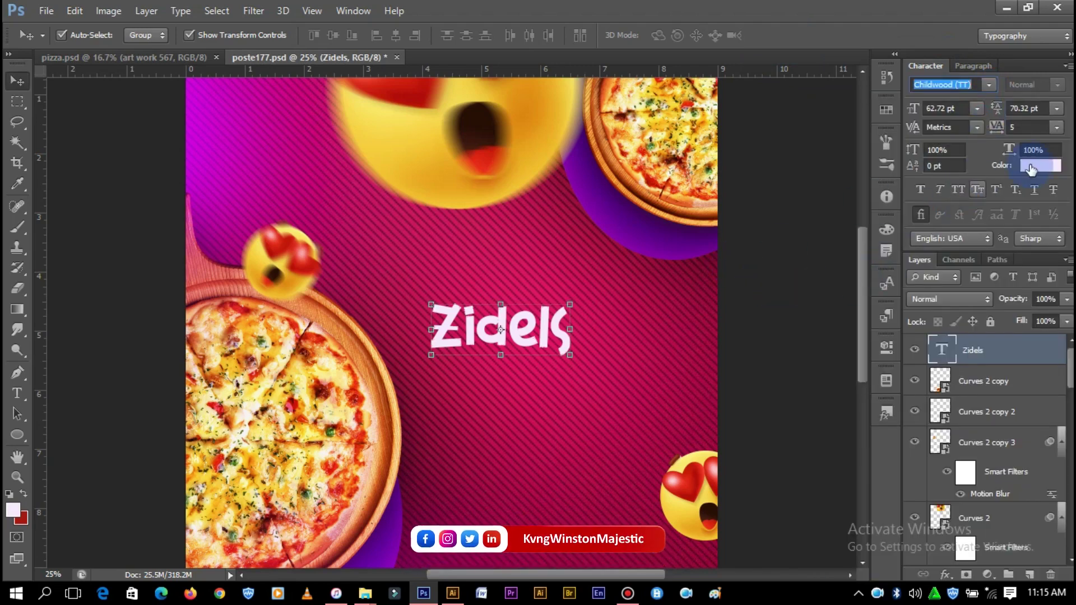
{"action": "left_click", "coordinate": [1040, 166]}
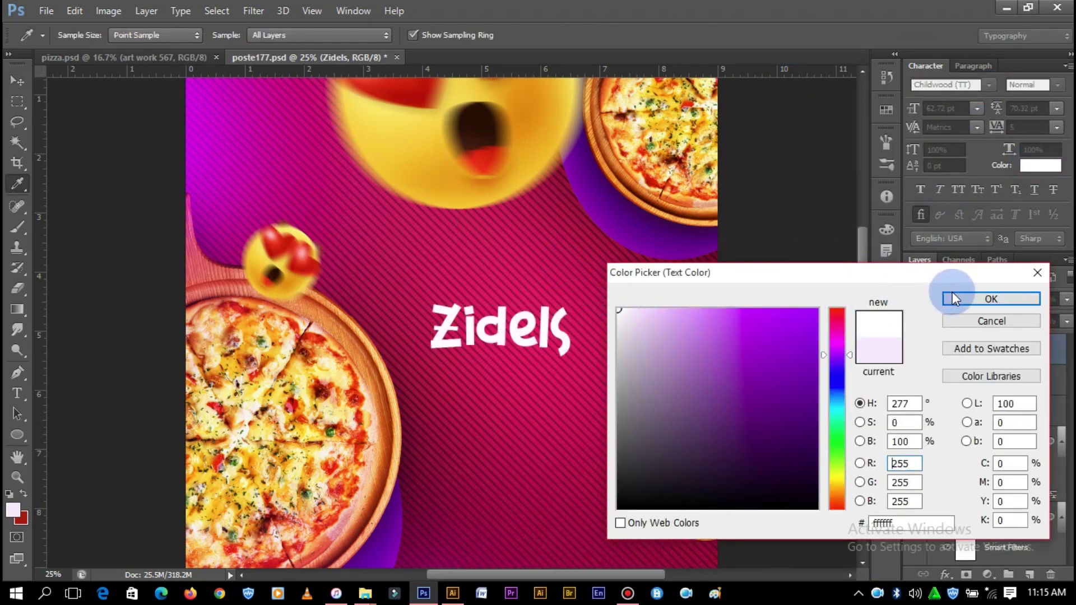
{"action": "left_click", "coordinate": [991, 299]}
- Move Zidels up-right, scale it about 131%, and duplicate it just below
{"action": "left_click_drag", "start_coordinate": [493, 341], "coordinate": [521, 321]}
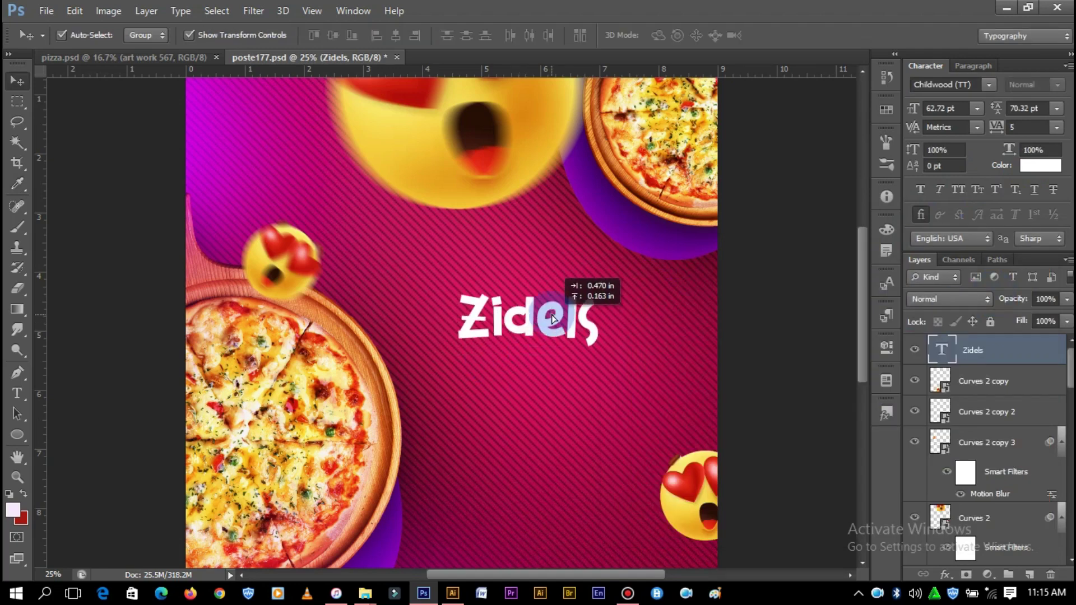
{"action": "left_click_drag", "start_coordinate": [597, 284], "coordinate": [616, 260]}
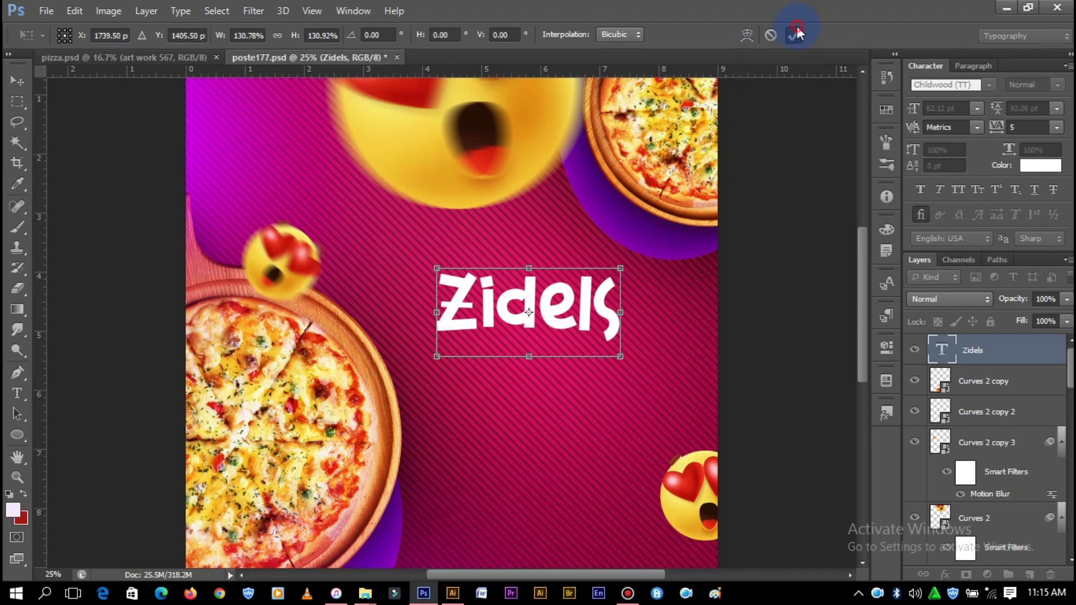
{"action": "left_click", "coordinate": [797, 32]}
{"action": "mouse_move", "coordinate": [579, 311]}
{"action": "left_mouse_down"}
{"action": "mouse_move", "coordinate": [571, 369]}
{"action": "mouse_move", "coordinate": [434, 374]}
{"action": "left_mouse_up"}
- Retype the duplicate Zidels line as 'Special', fixing the mistyped letters
{"action": "left_click", "coordinate": [17, 393]}
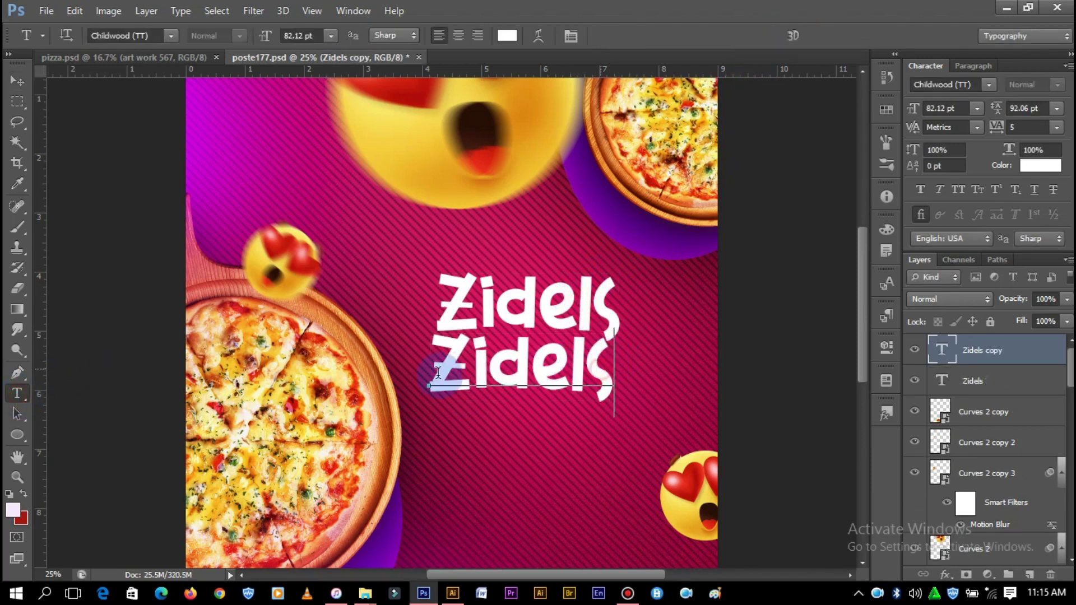
{"action": "left_click", "coordinate": [434, 374]}
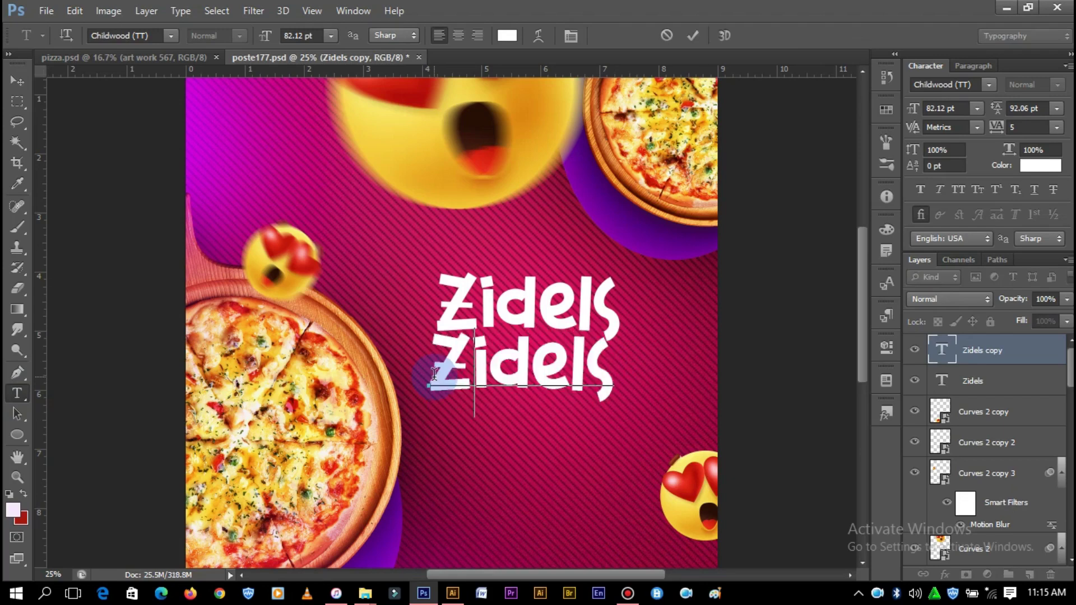
{"action": "type", "text": "Sp"}
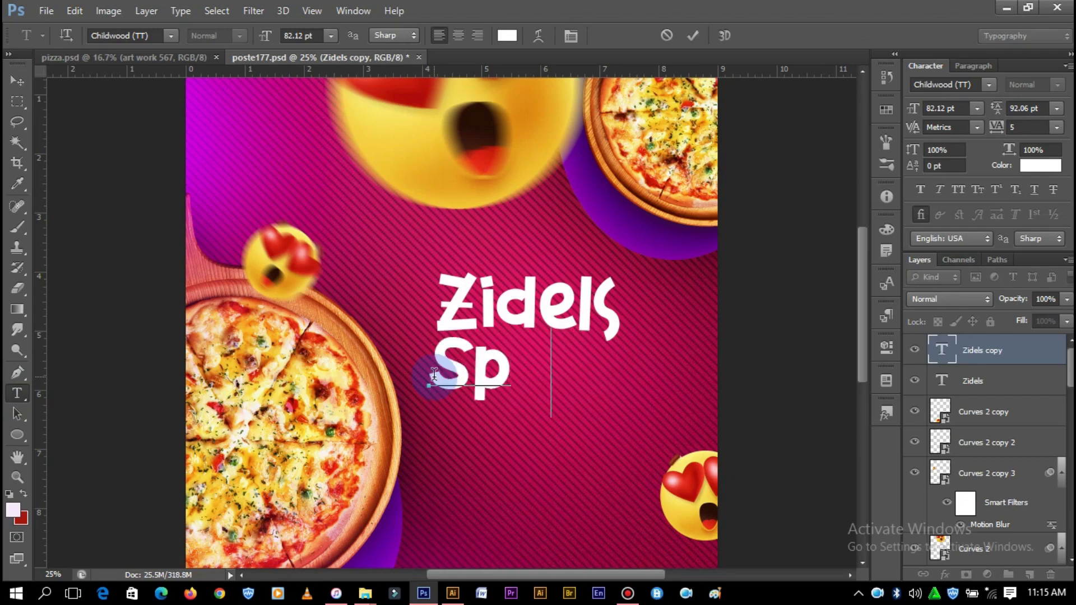
{"action": "type", "text": "ec"}
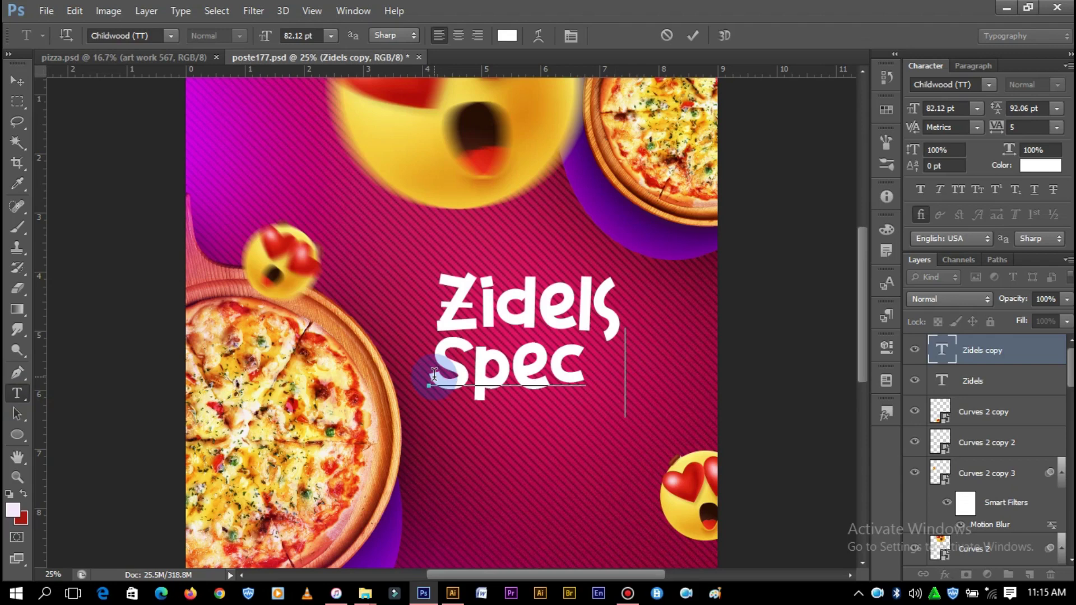
{"action": "type", "text": "ua"}
{"action": "key", "text": "BackSpace"}
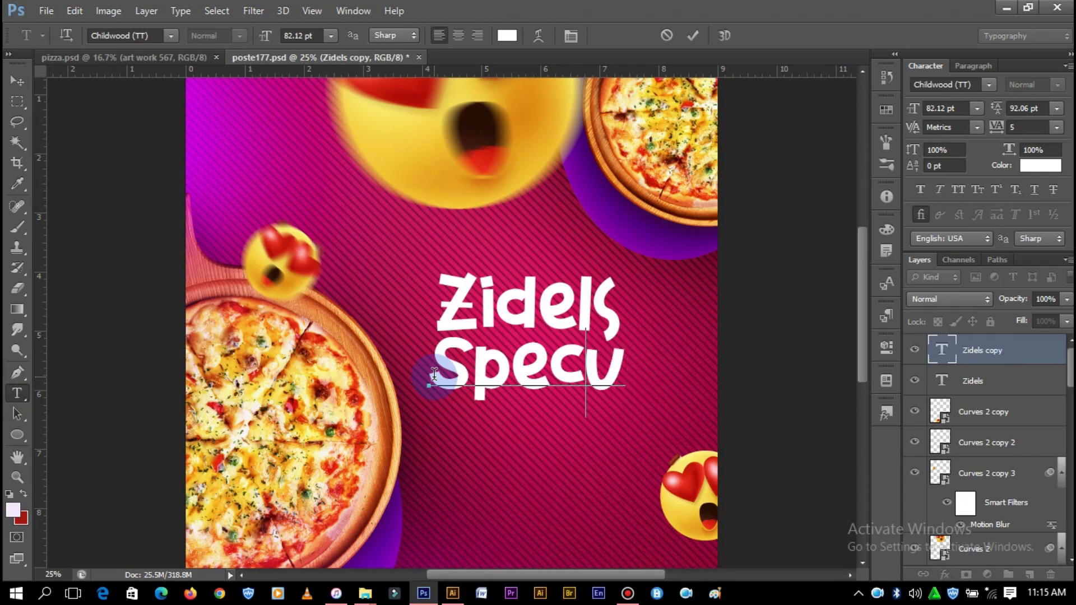
{"action": "key", "text": "BackSpace"}
{"action": "type", "text": "ia"}
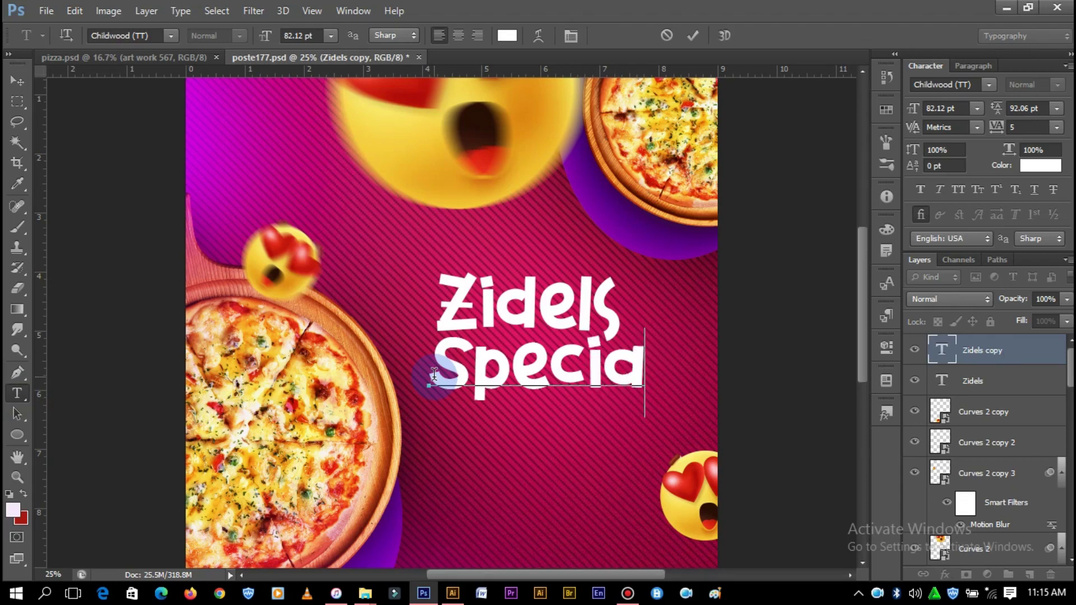
{"action": "type", "text": "l"}
- Capitalise the P to read 'SPecial', commit it and nudge it left under Zidels
{"action": "left_click_drag", "start_coordinate": [430, 373], "coordinate": [511, 373]}
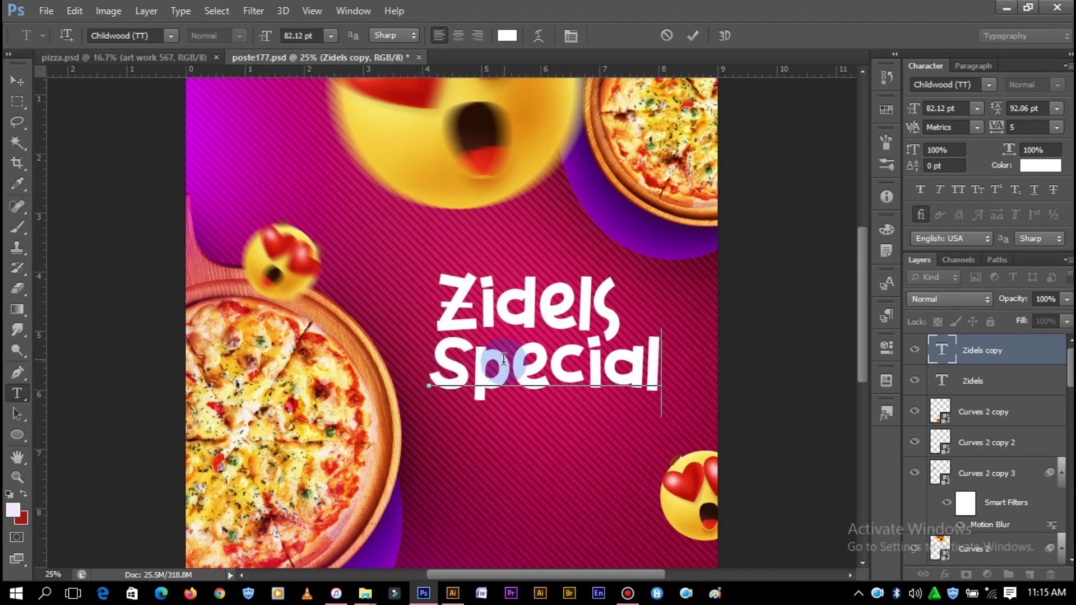
{"action": "left_click", "coordinate": [511, 387]}
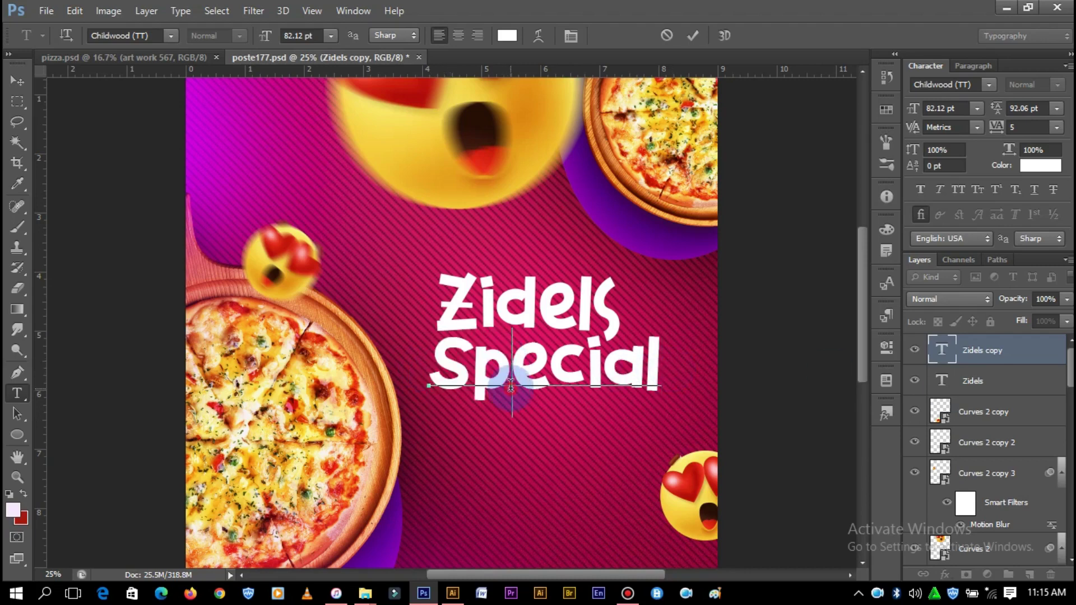
{"action": "key", "text": "BackSpace"}
{"action": "type", "text": "P"}
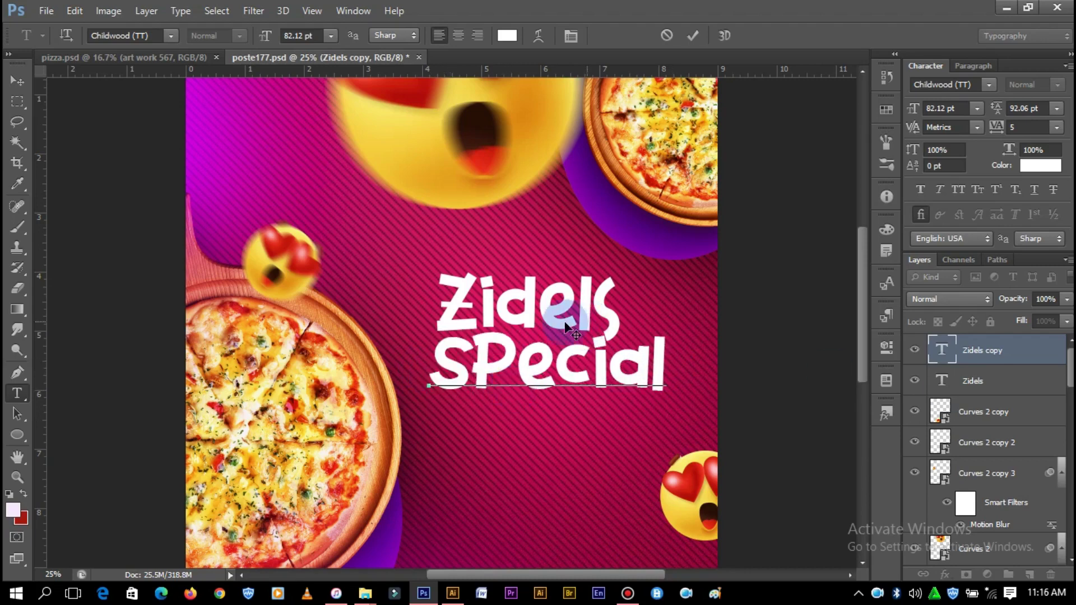
{"action": "left_click", "coordinate": [17, 80]}
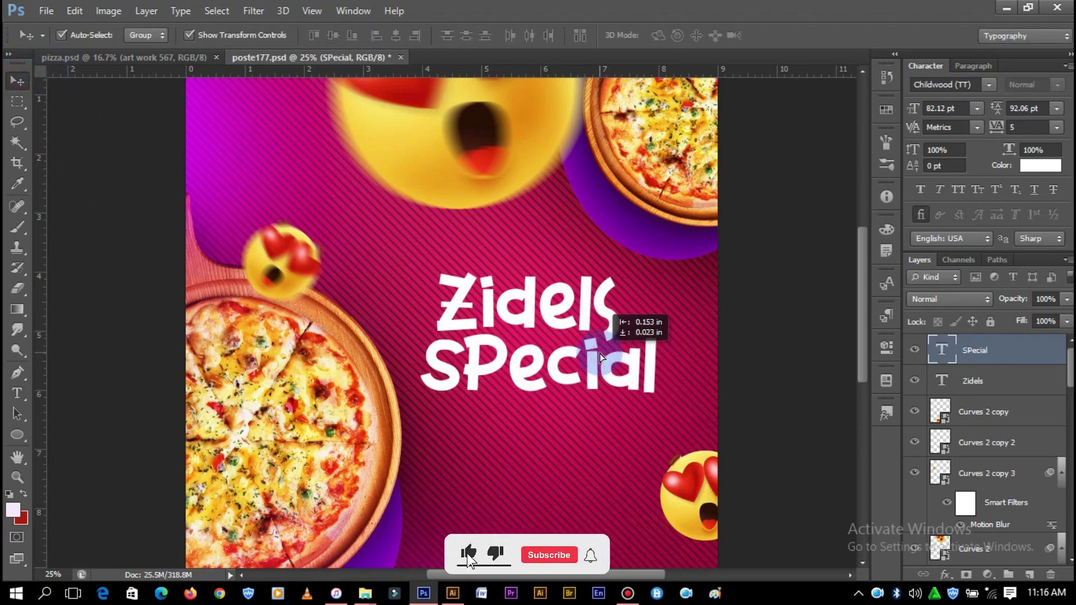
{"action": "left_click_drag", "start_coordinate": [605, 357], "coordinate": [624, 433]}
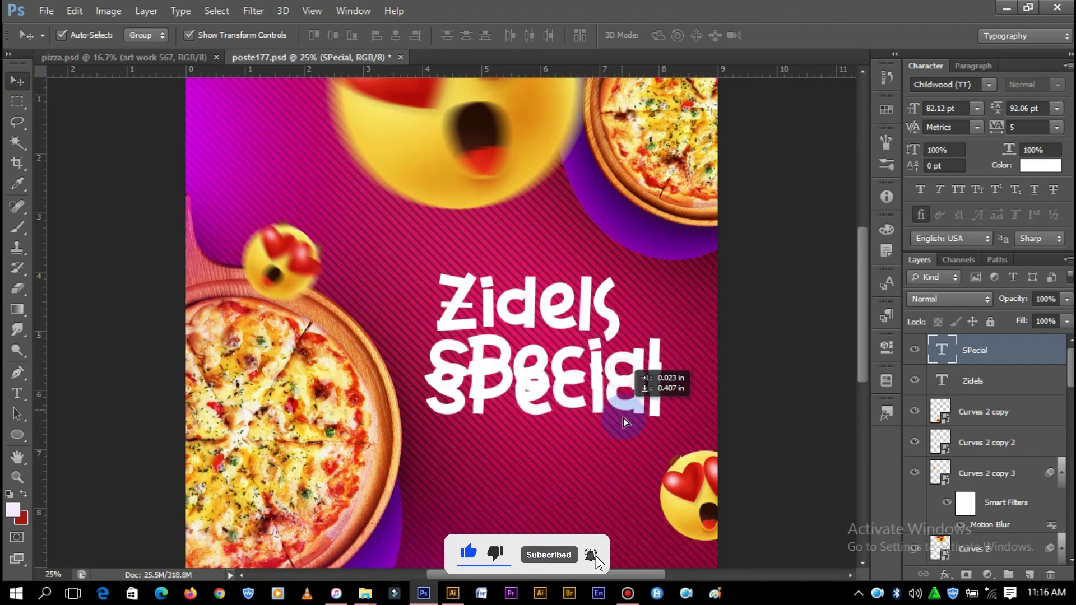
- Replace the third title line's wording with 'PiZZa'
{"action": "left_click", "coordinate": [21, 397]}
{"action": "left_click_drag", "start_coordinate": [660, 417], "coordinate": [433, 419]}
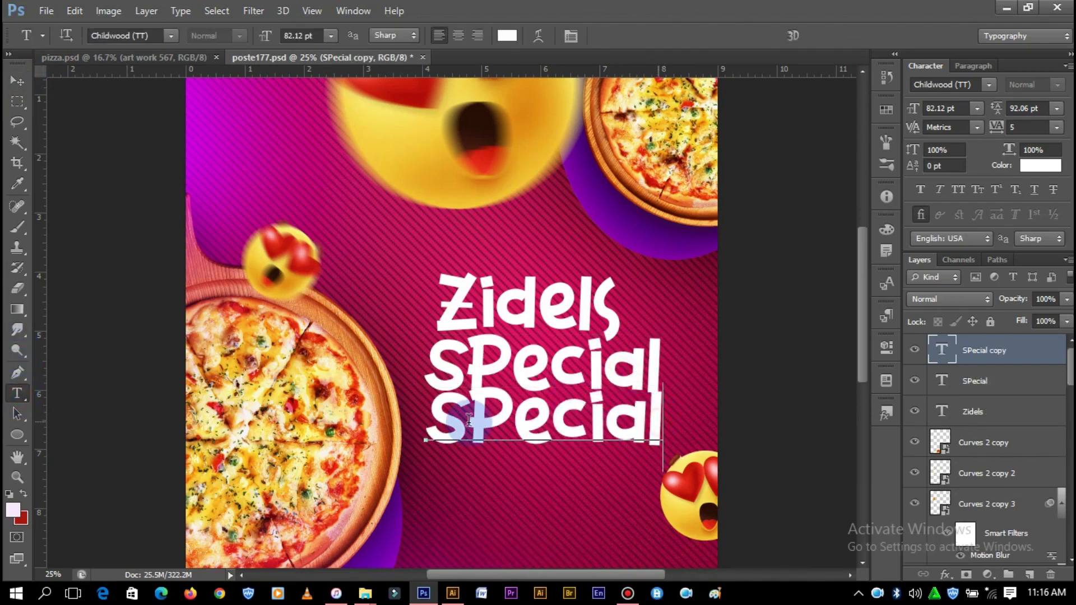
{"action": "left_click", "coordinate": [433, 419]}
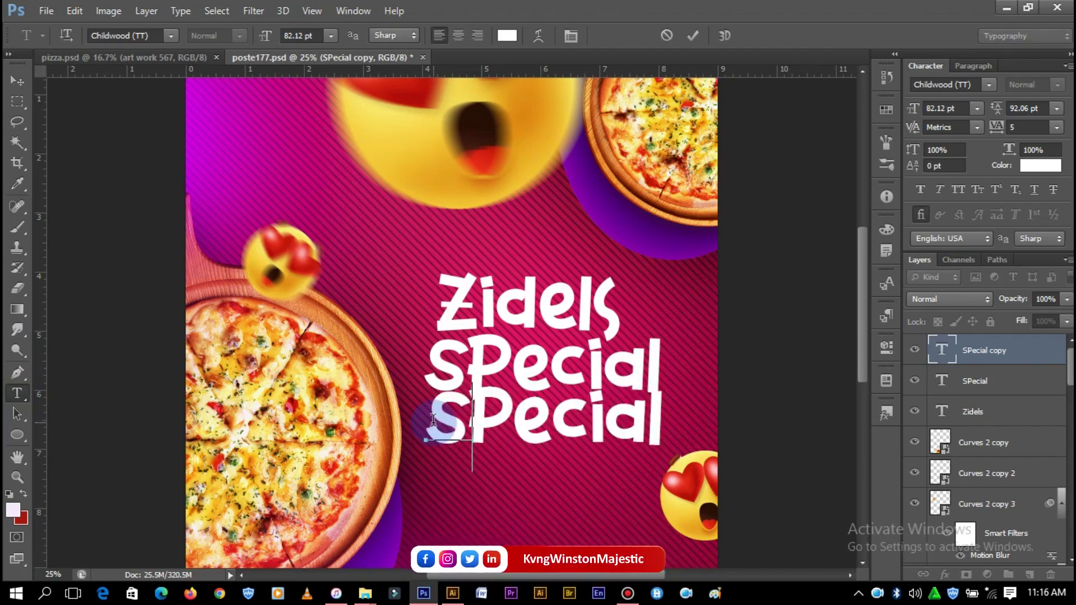
{"action": "type", "text": "Pi"}
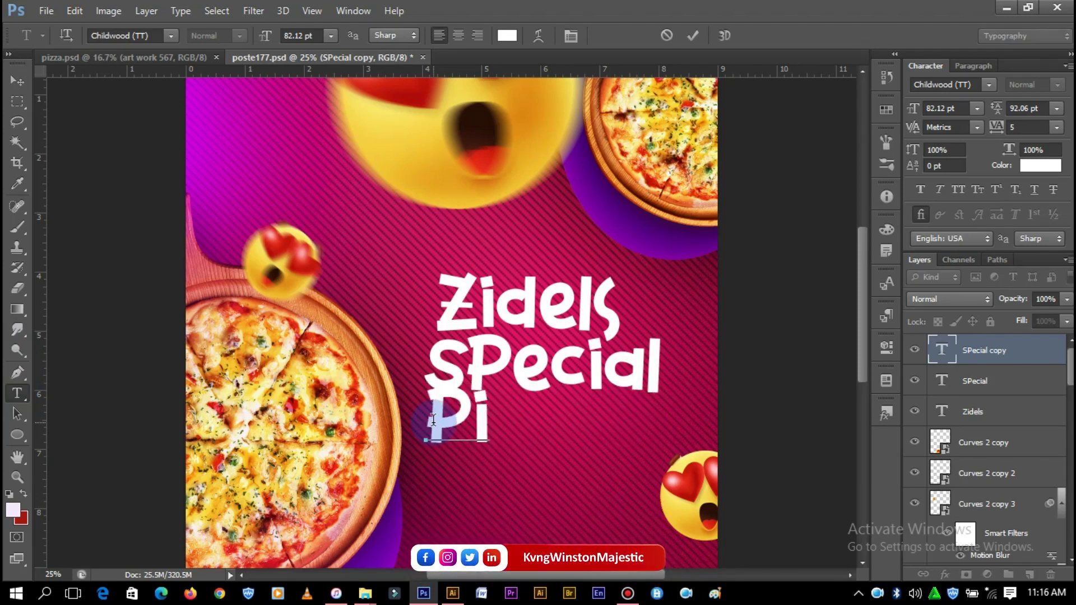
{"action": "type", "text": "Z"}
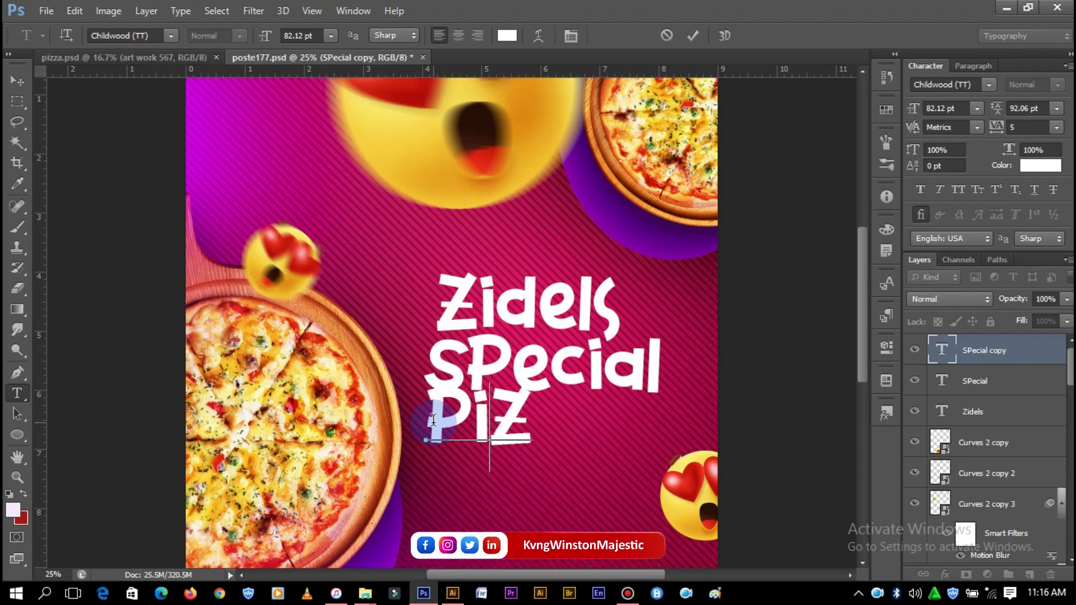
{"action": "key", "text": "BackSpace"}
{"action": "type", "text": "Z"}
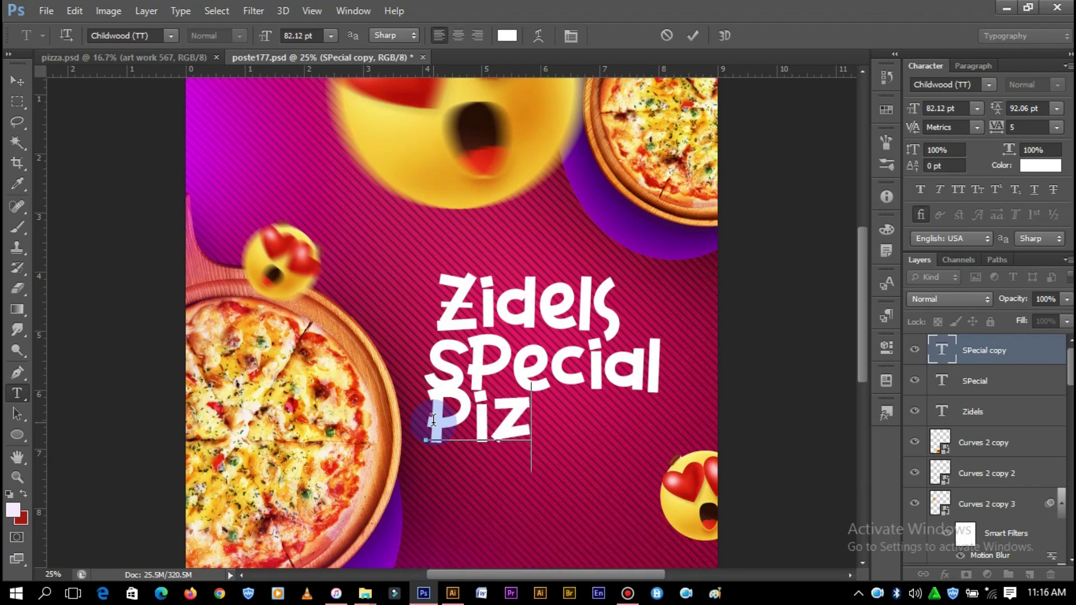
{"action": "type", "text": "Z"}
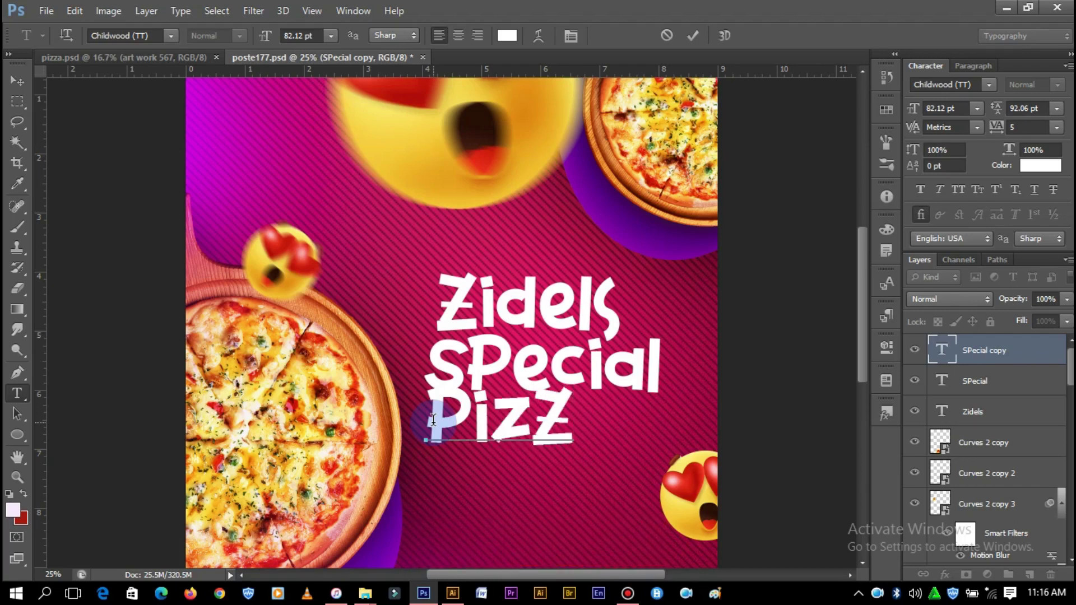
{"action": "type", "text": "a"}
{"action": "left_click", "coordinate": [74, 282]}
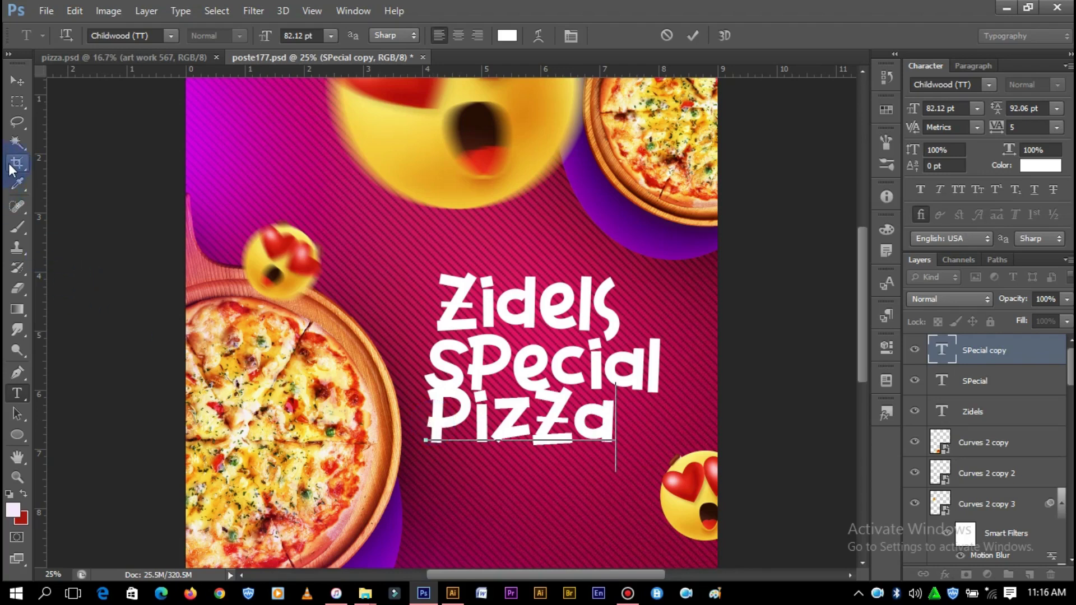
- Commit the PiZza line and nudge it slightly down and right
{"action": "left_click", "coordinate": [22, 81]}
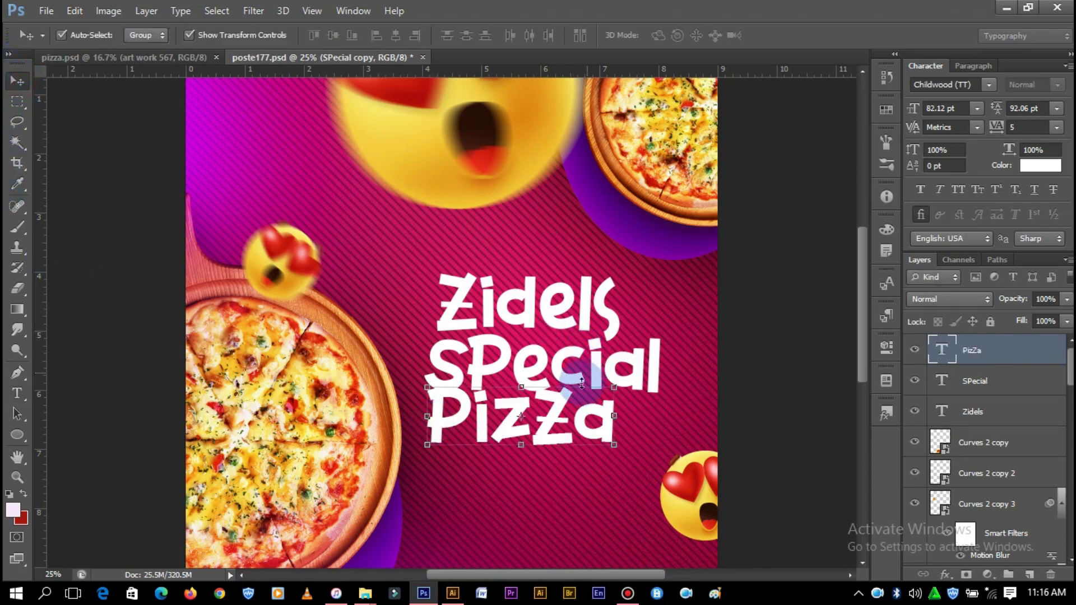
{"action": "left_click_drag", "start_coordinate": [562, 413], "coordinate": [566, 420]}
{"action": "left_click", "coordinate": [772, 372]}
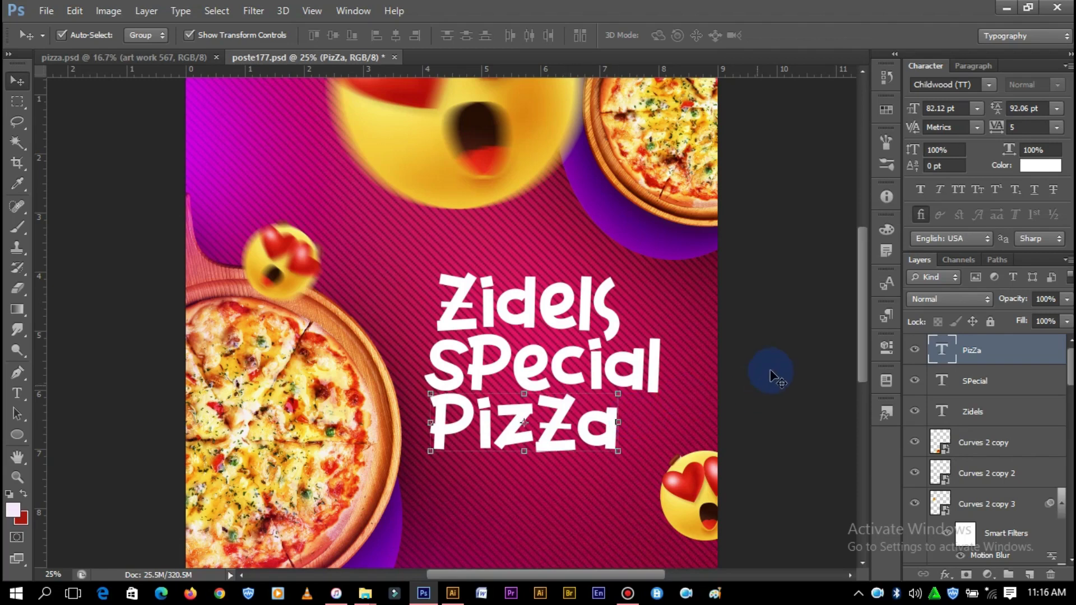
{"action": "key", "text": "shift+Down"}
{"action": "key", "text": "shift+Right"}
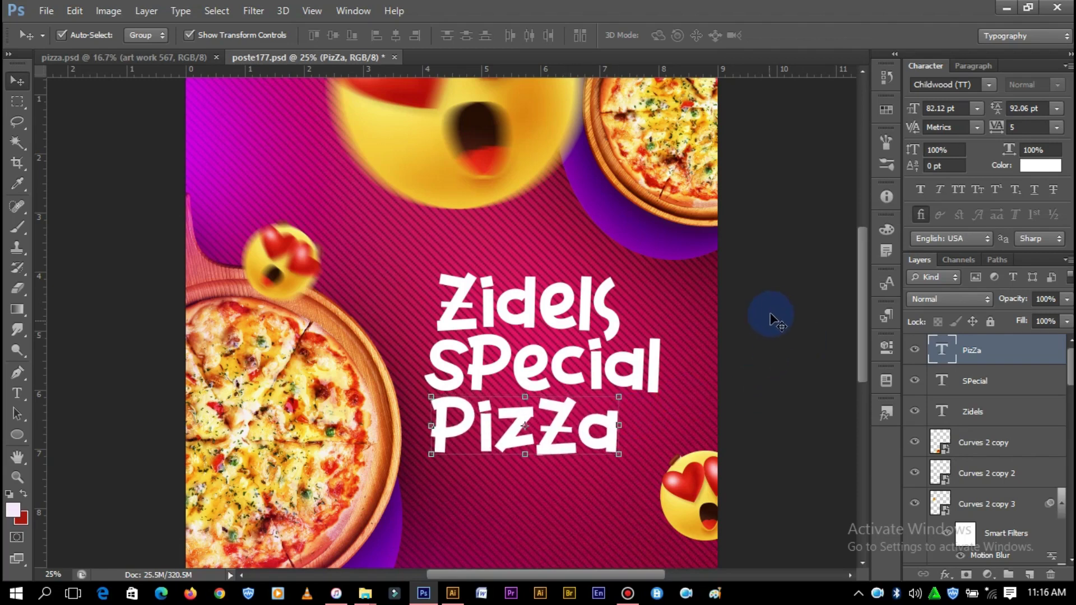
{"action": "key", "text": "Down"}
{"action": "key", "text": "Down"}
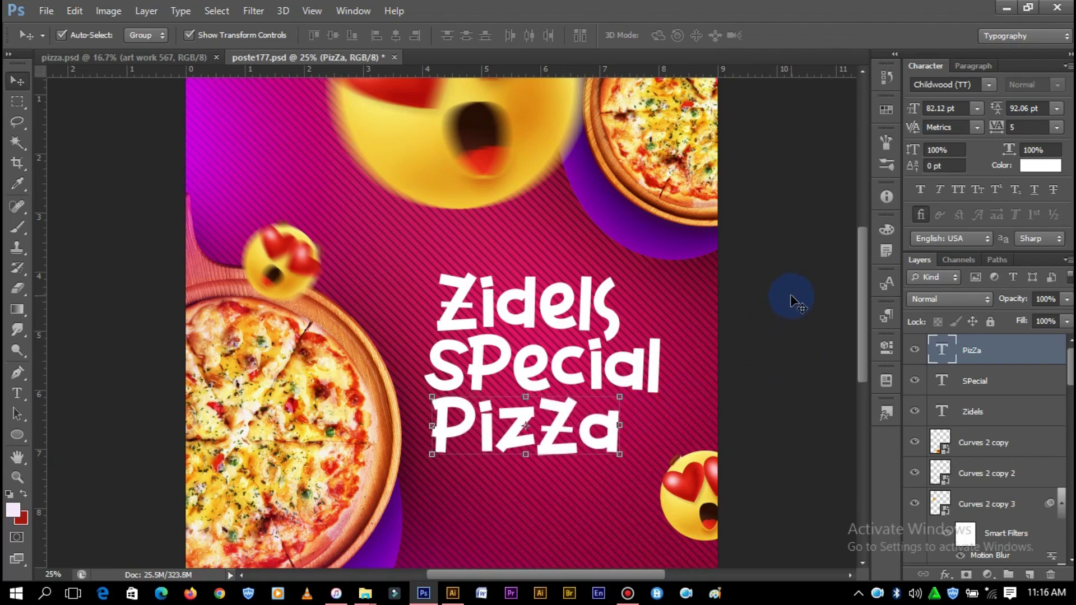
{"action": "key", "text": "ctrl+minus"}
{"action": "key", "text": "ctrl+plus"}
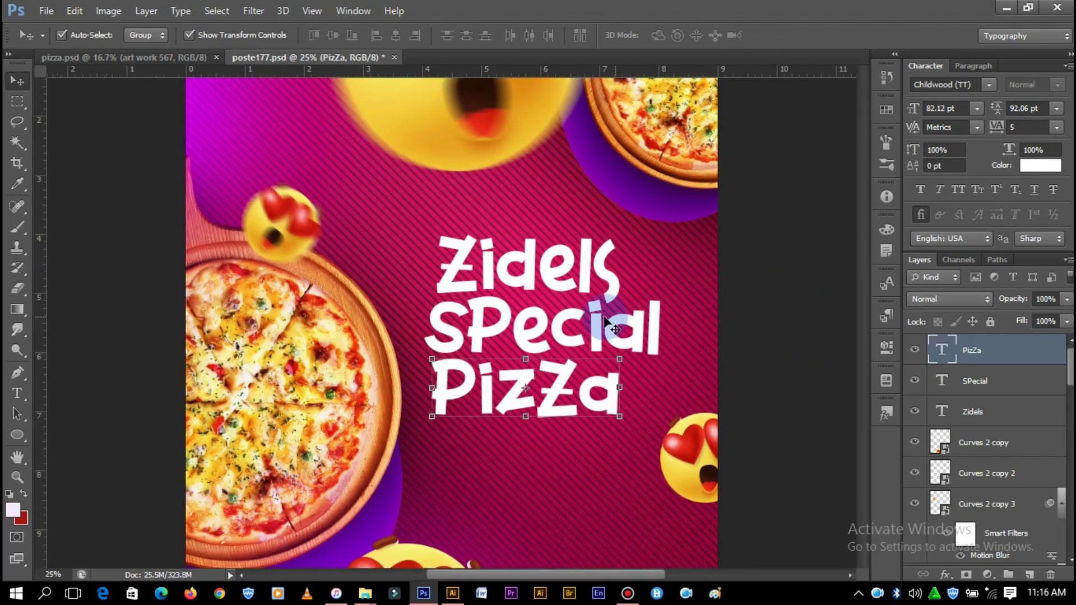
- Scale the three title lines together to about 91% and shift them left and down
{"action": "left_click", "coordinate": [608, 326], "text": "shift"}
{"action": "left_click", "coordinate": [624, 247], "text": "shift"}
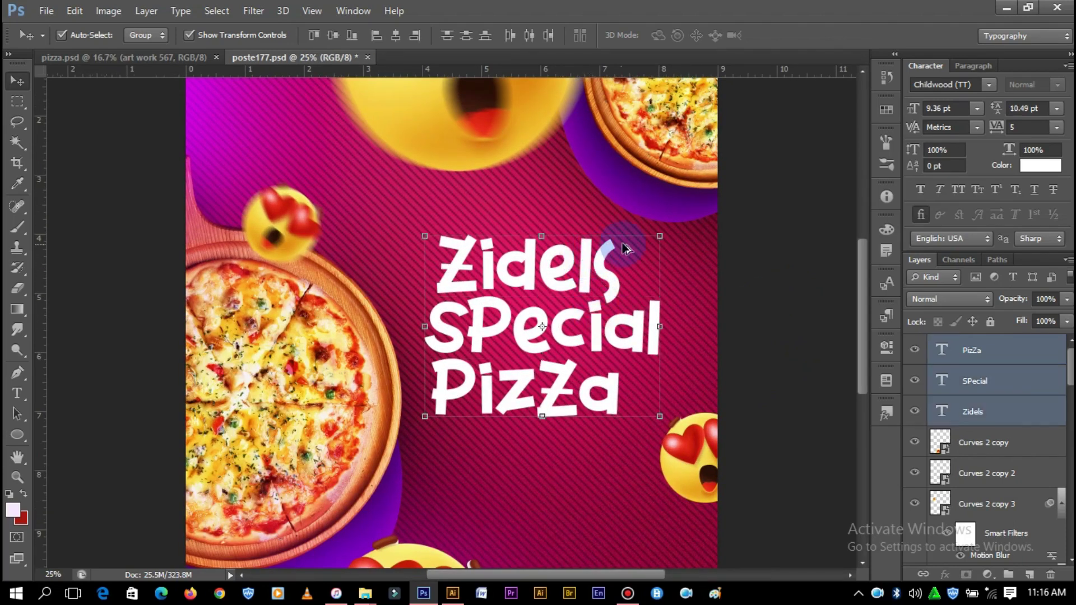
{"action": "key", "text": "ctrl+t"}
{"action": "left_click_drag", "start_coordinate": [659, 236], "coordinate": [645, 247]}
{"action": "left_click", "coordinate": [793, 34]}
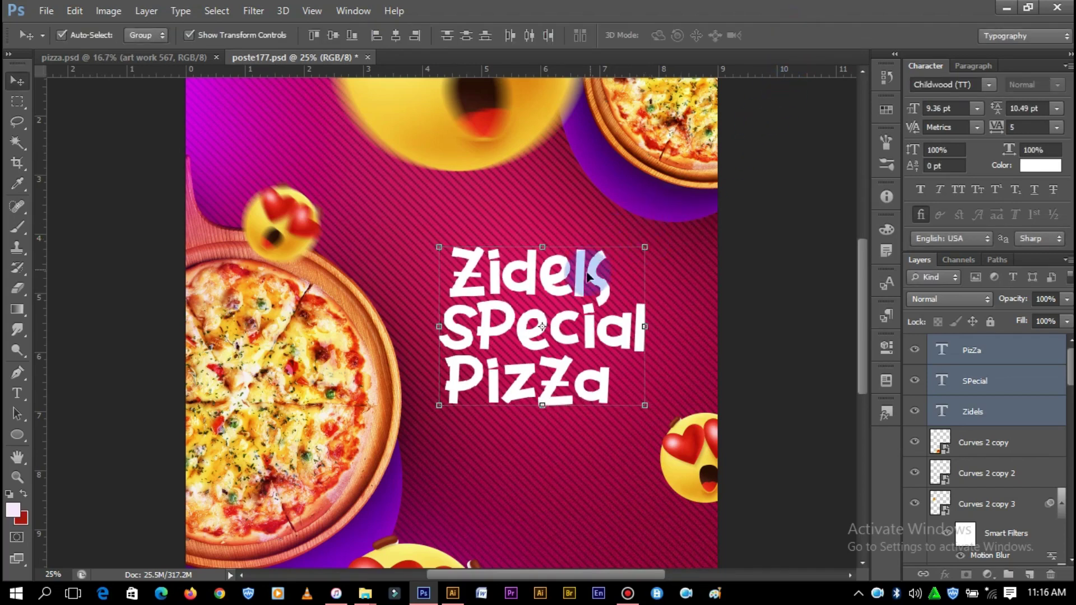
{"action": "left_click_drag", "start_coordinate": [587, 277], "coordinate": [573, 296]}
{"action": "left_click", "coordinate": [771, 238]}
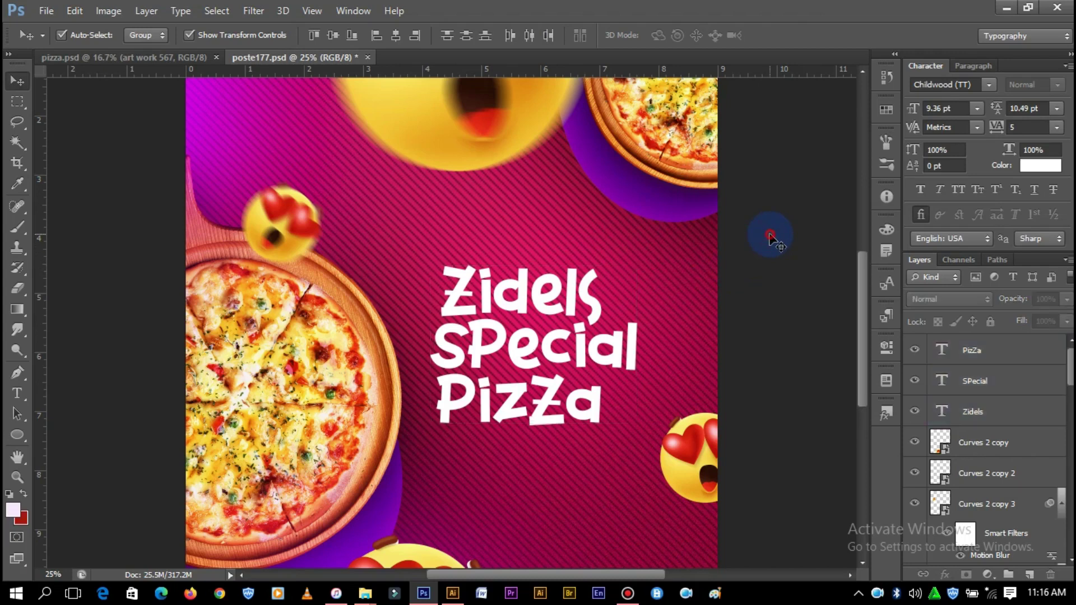
{"action": "scroll", "coordinate": [771, 238], "scroll_direction": "down", "scroll_amount": 1}
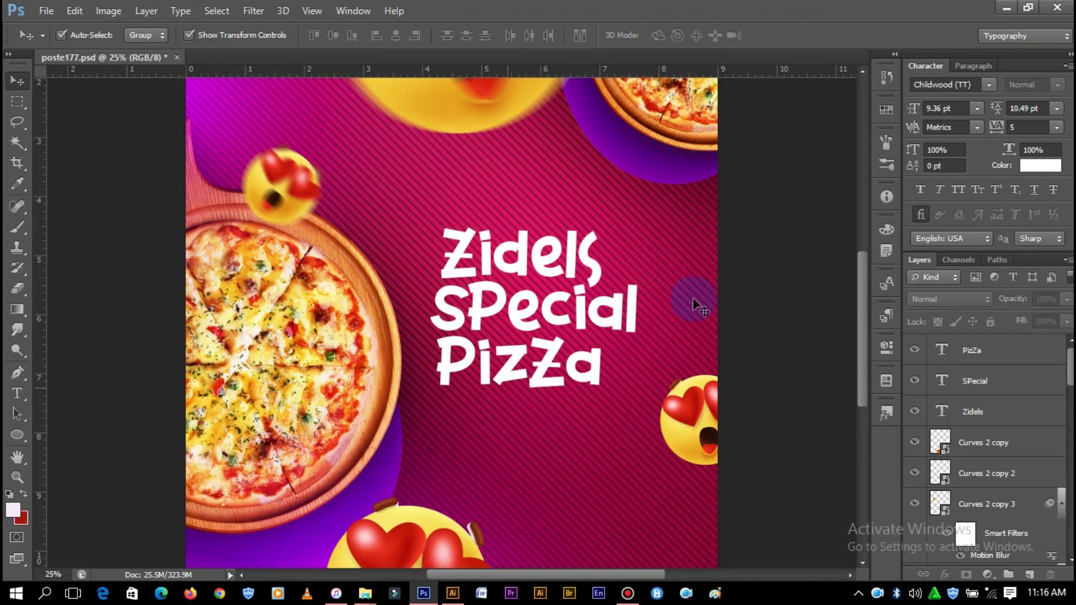
- Open the 4.psd file
{"action": "left_click", "coordinate": [42, 10]}
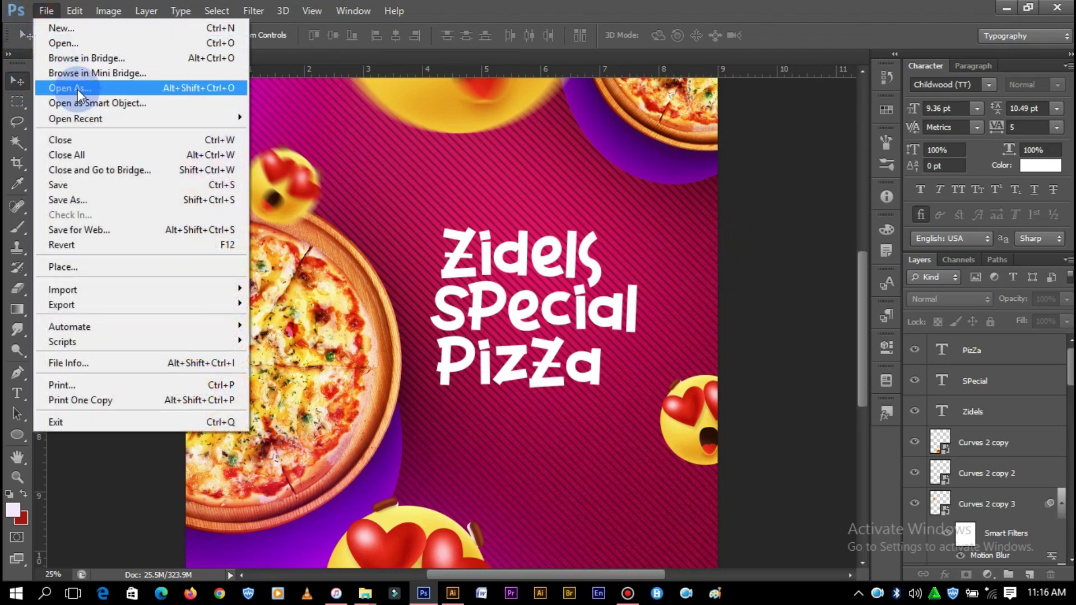
{"action": "left_click", "coordinate": [70, 41]}
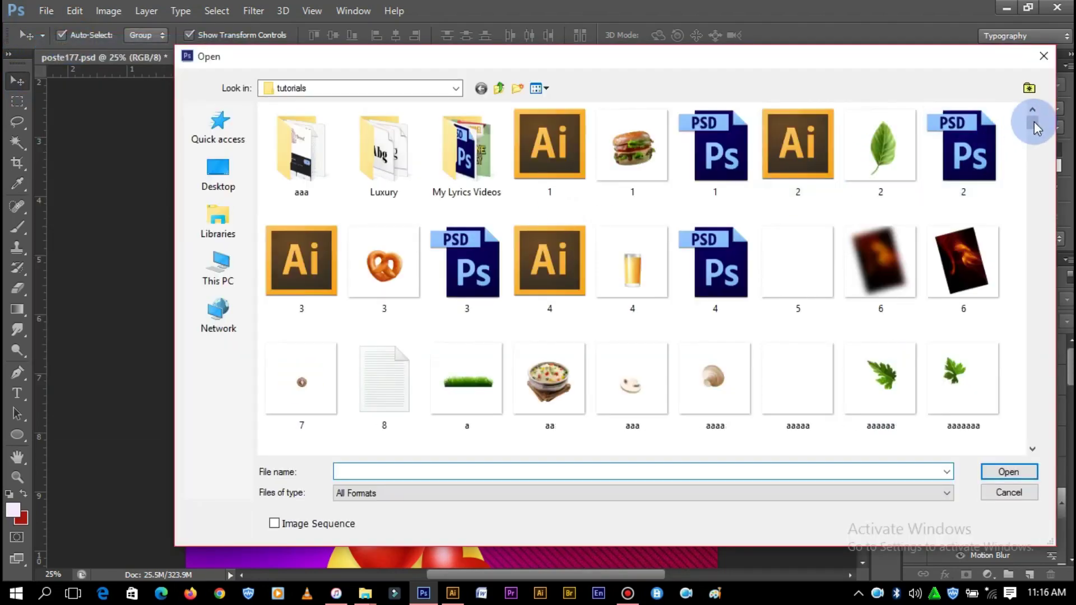
{"action": "mouse_move", "coordinate": [1032, 126]}
{"action": "left_mouse_down"}
{"action": "mouse_move", "coordinate": [1032, 138]}
{"action": "mouse_move", "coordinate": [1037, 106]}
{"action": "left_mouse_up"}
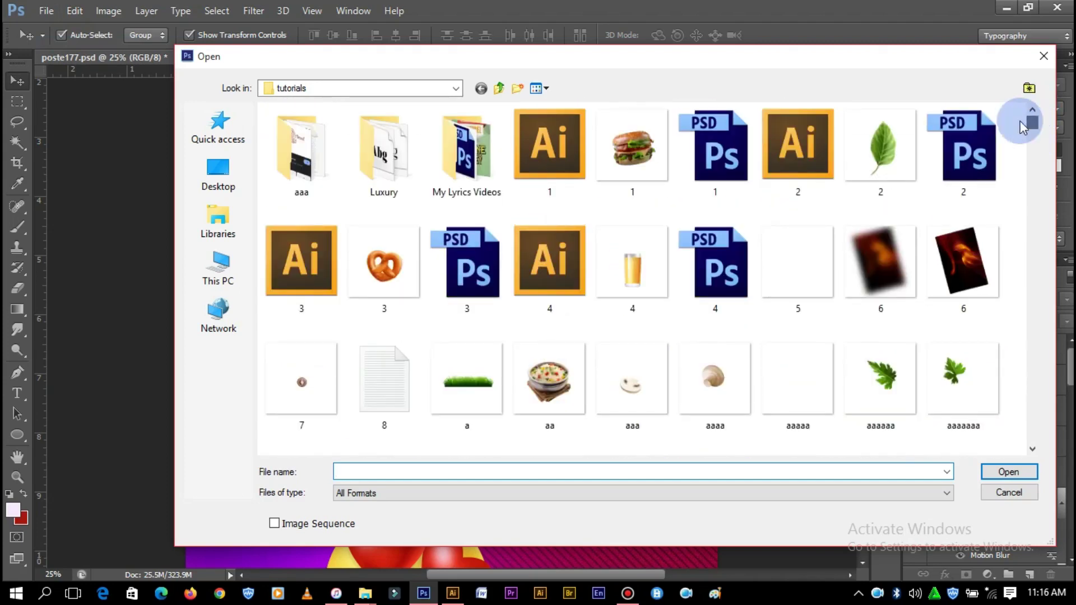
{"action": "left_click", "coordinate": [729, 272]}
{"action": "left_click", "coordinate": [1007, 469]}
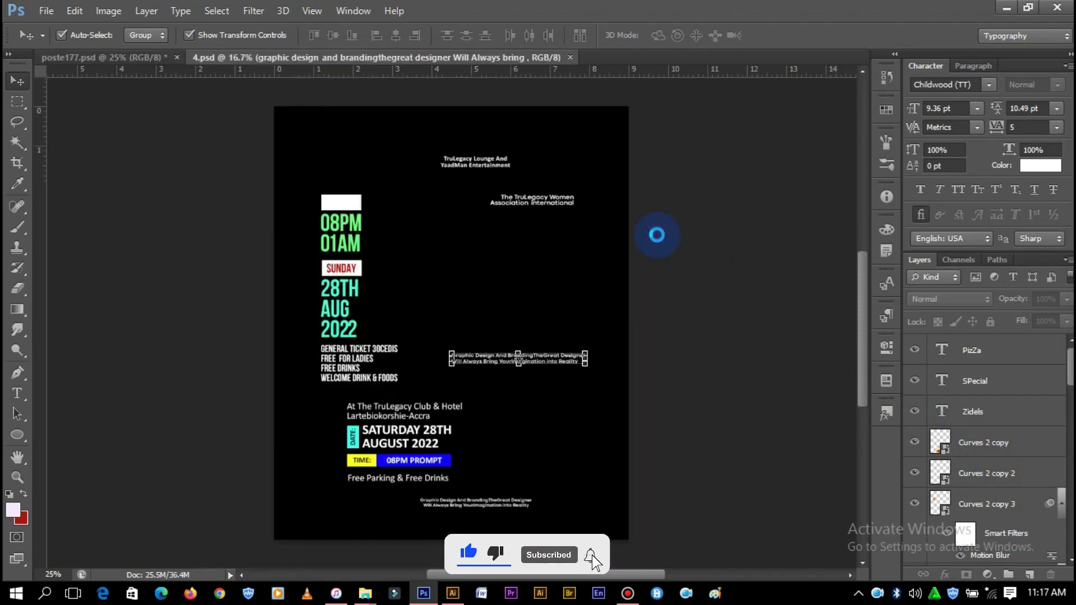
- Drag the Graphic Design And Branding tagline onto the poster and place it below the title
{"action": "left_click_drag", "start_coordinate": [476, 500], "coordinate": [552, 426]}
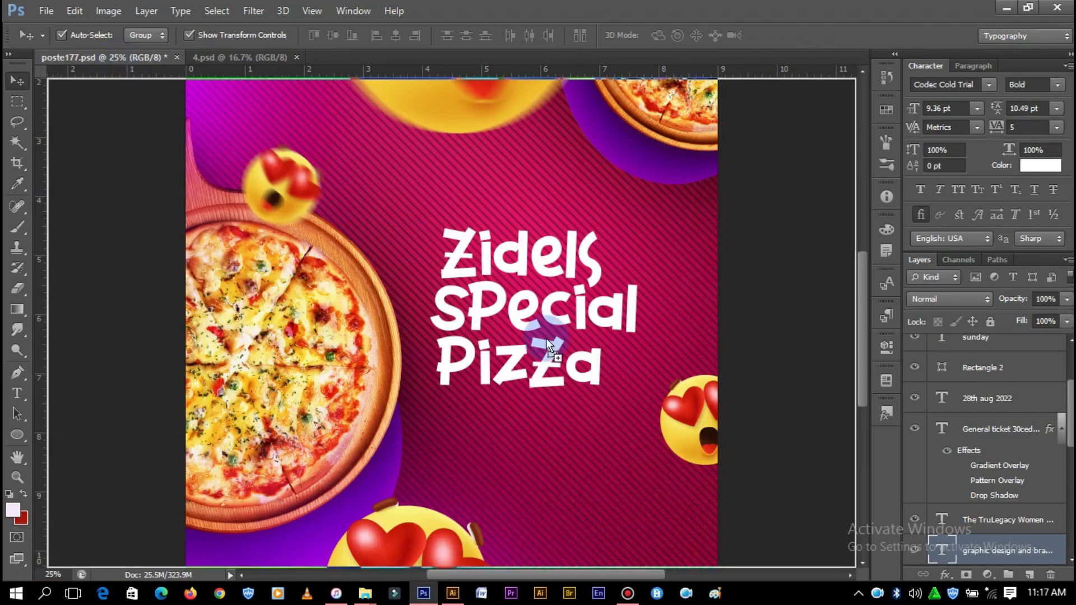
{"action": "left_click_drag", "start_coordinate": [116, 61], "coordinate": [561, 452]}
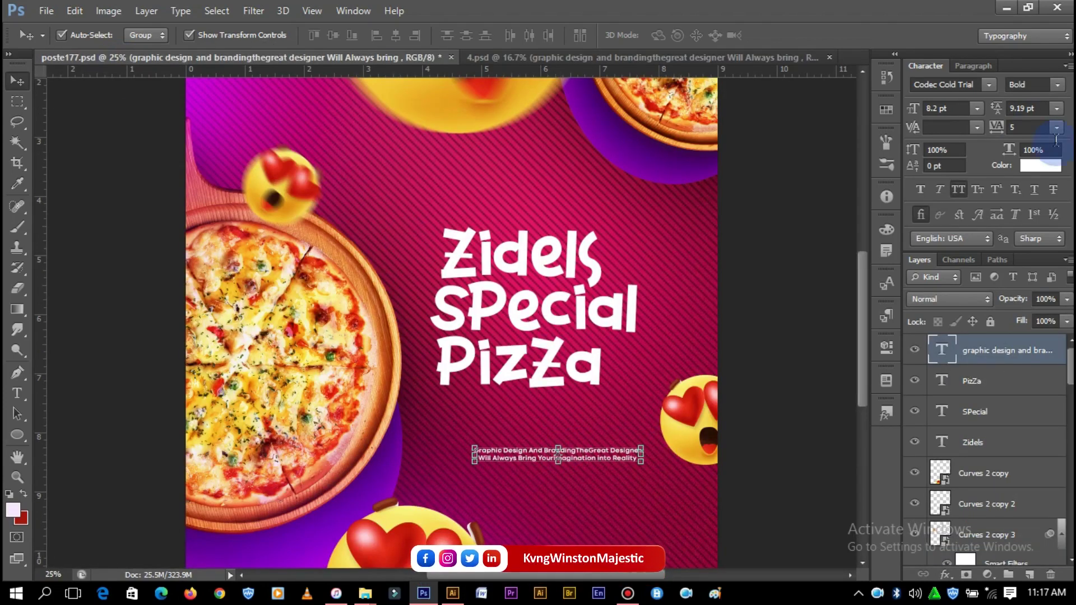
{"action": "left_click", "coordinate": [966, 66]}
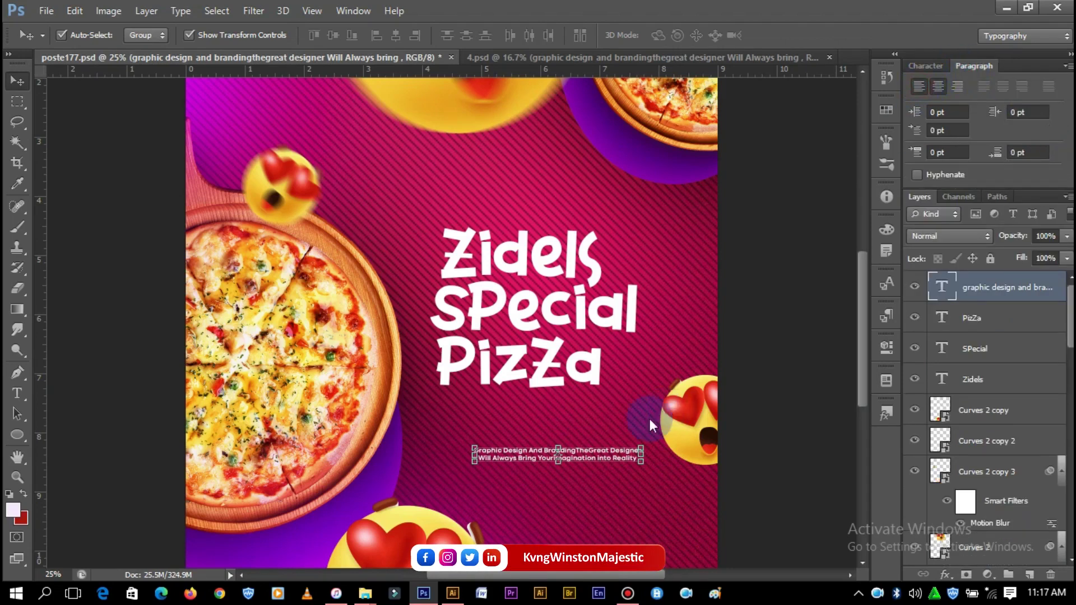
{"action": "mouse_move", "coordinate": [475, 462]}
{"action": "left_mouse_down"}
{"action": "mouse_move", "coordinate": [534, 480]}
{"action": "mouse_move", "coordinate": [502, 474]}
{"action": "left_mouse_up"}
{"action": "left_click", "coordinate": [799, 312]}
{"action": "left_click_drag", "start_coordinate": [483, 56], "coordinate": [577, 59]}
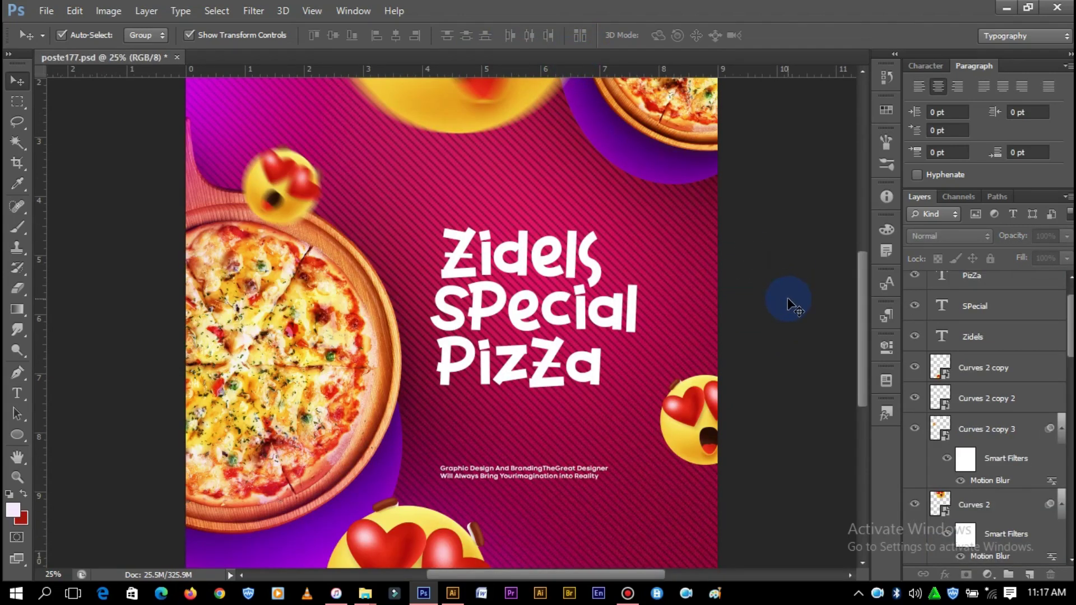
{"action": "key", "text": "ctrl+plus"}
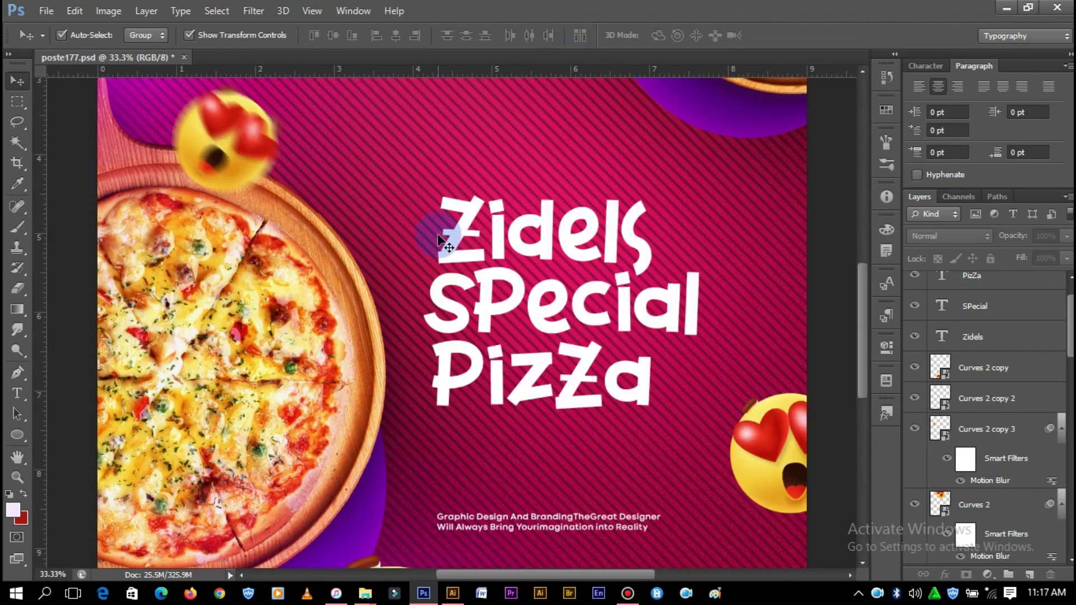
{"action": "key", "text": "ctrl+plus"}
- Draw an 825 × 141 px rounded rectangle above the tagline
{"action": "left_click", "coordinate": [17, 435]}
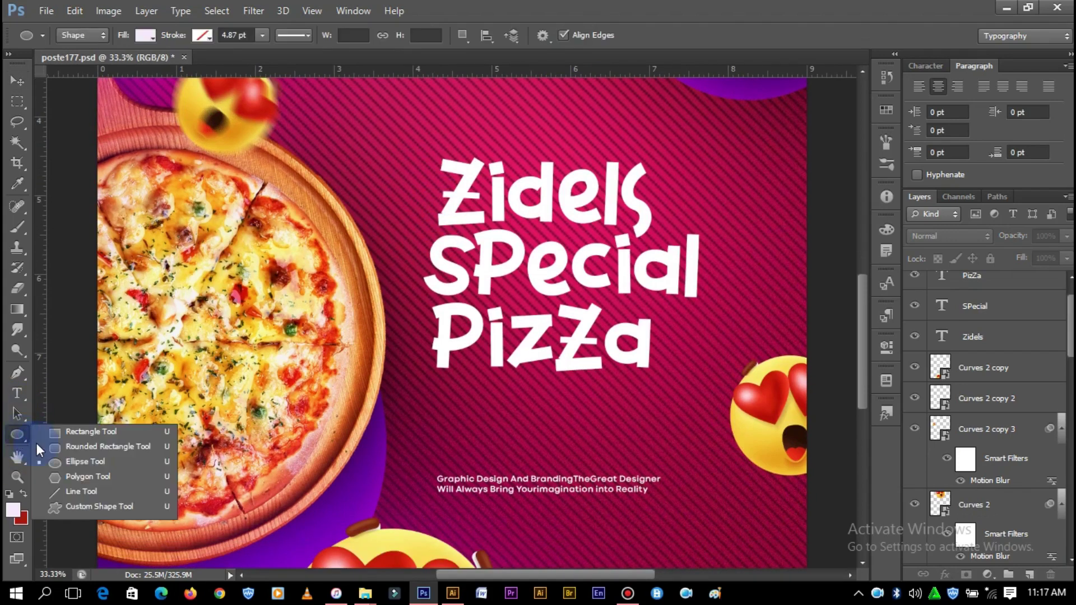
{"action": "left_click", "coordinate": [76, 446]}
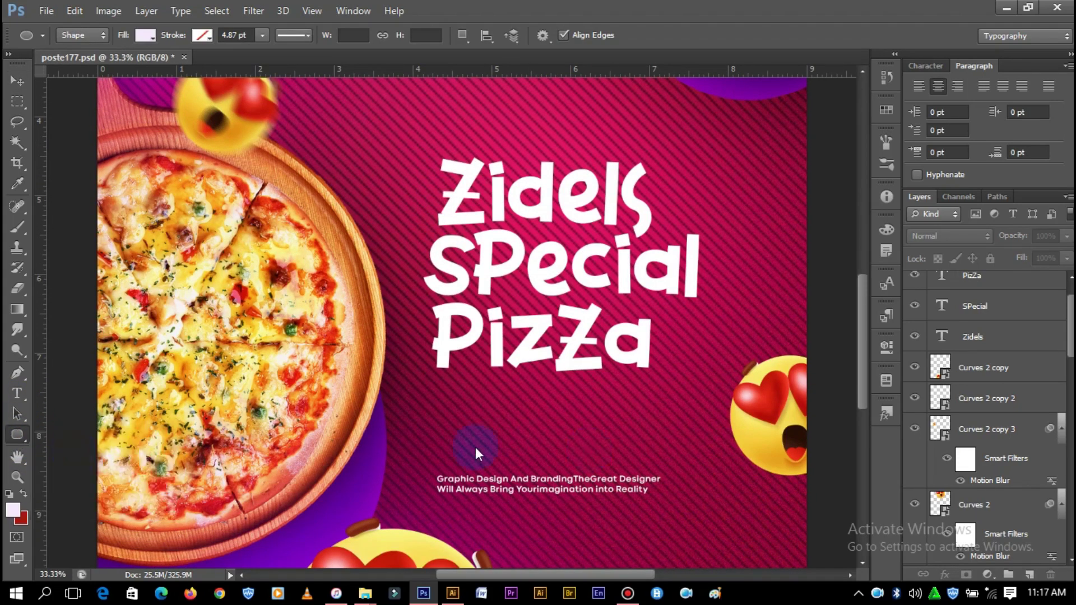
{"action": "left_click_drag", "start_coordinate": [441, 429], "coordinate": [658, 464]}
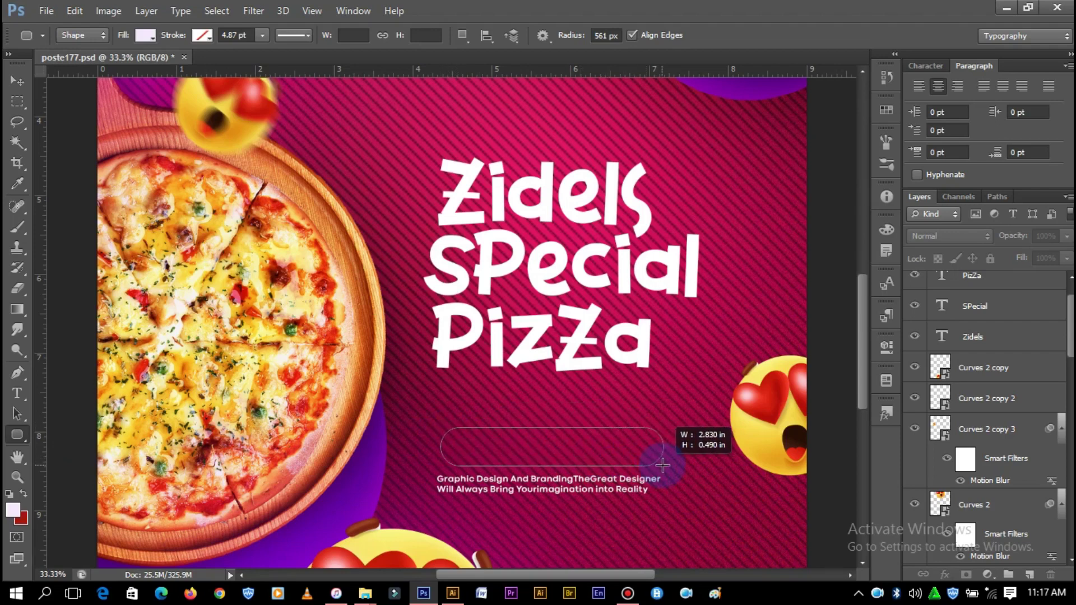
{"action": "left_click_drag", "start_coordinate": [658, 465], "coordinate": [656, 463]}
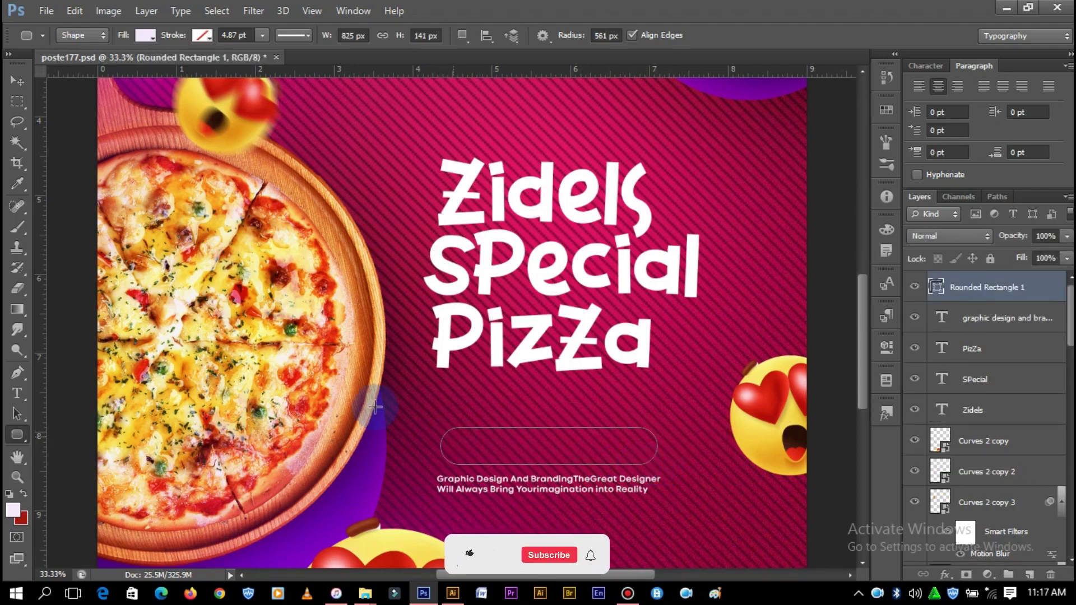
- Give the rounded rectangle no stroke and a purple fill
{"action": "left_click", "coordinate": [209, 38]}
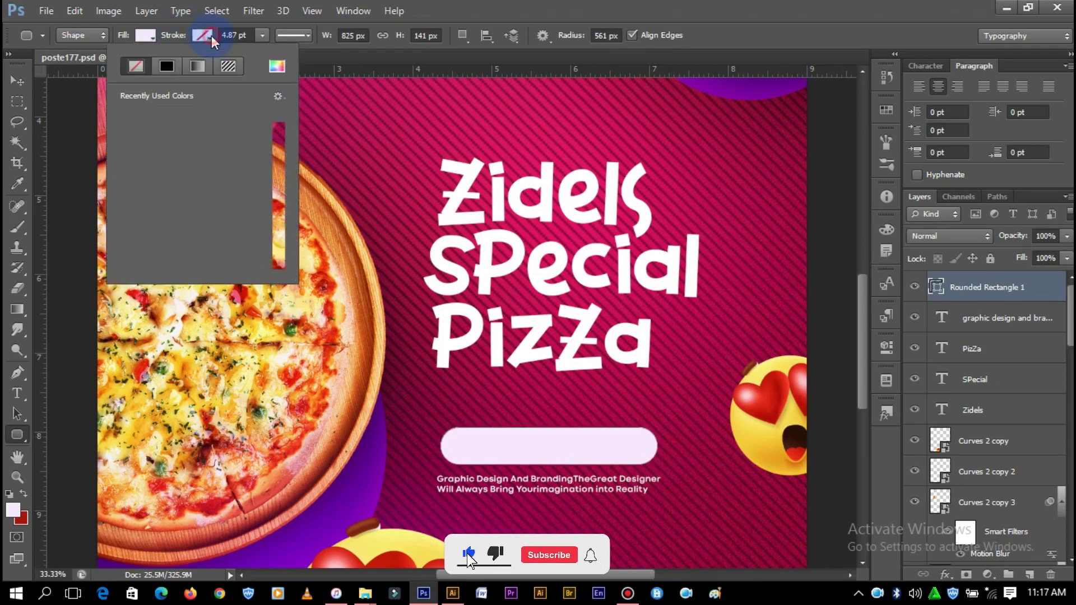
{"action": "left_click", "coordinate": [139, 110]}
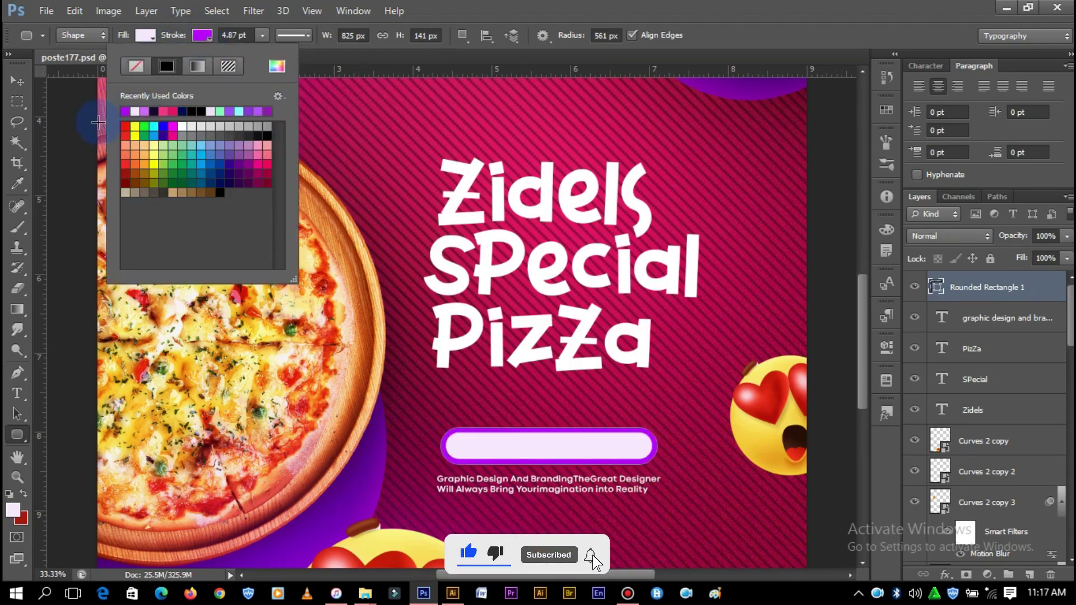
{"action": "left_click", "coordinate": [136, 65]}
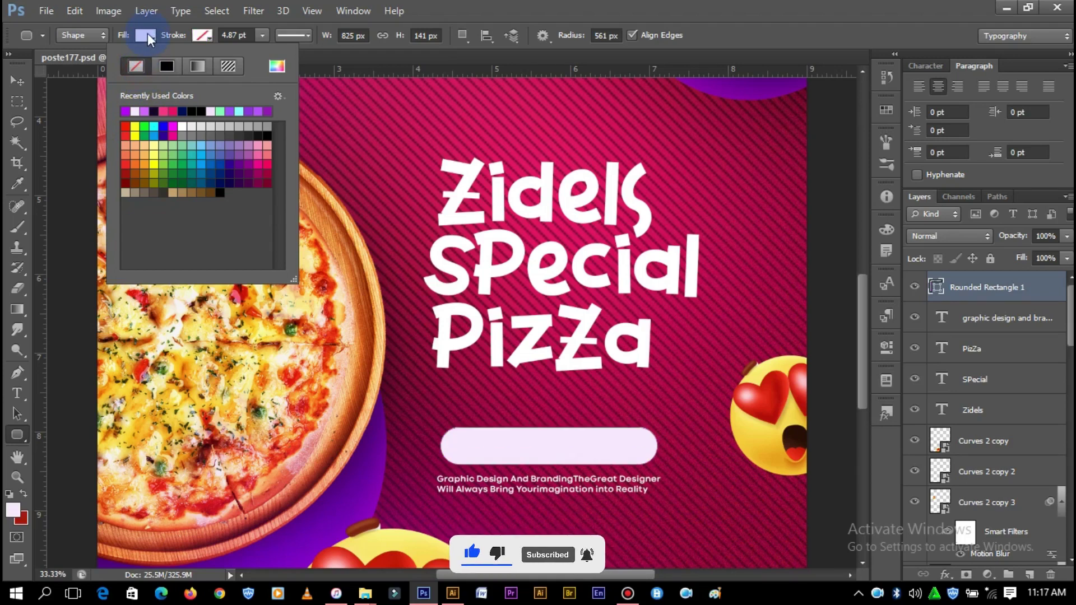
{"action": "left_click", "coordinate": [147, 34]}
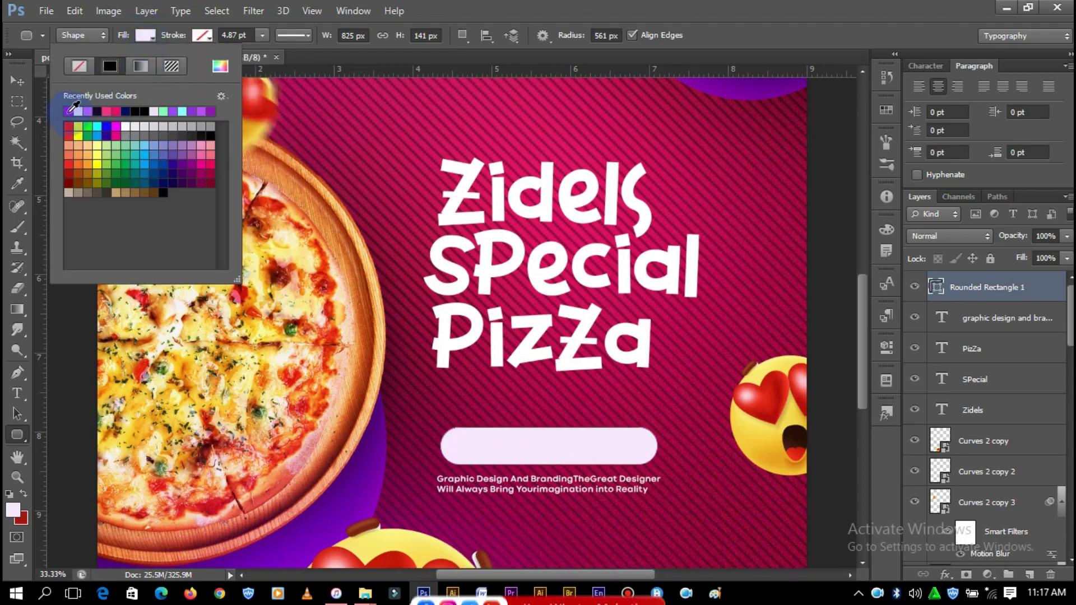
{"action": "left_click", "coordinate": [68, 111]}
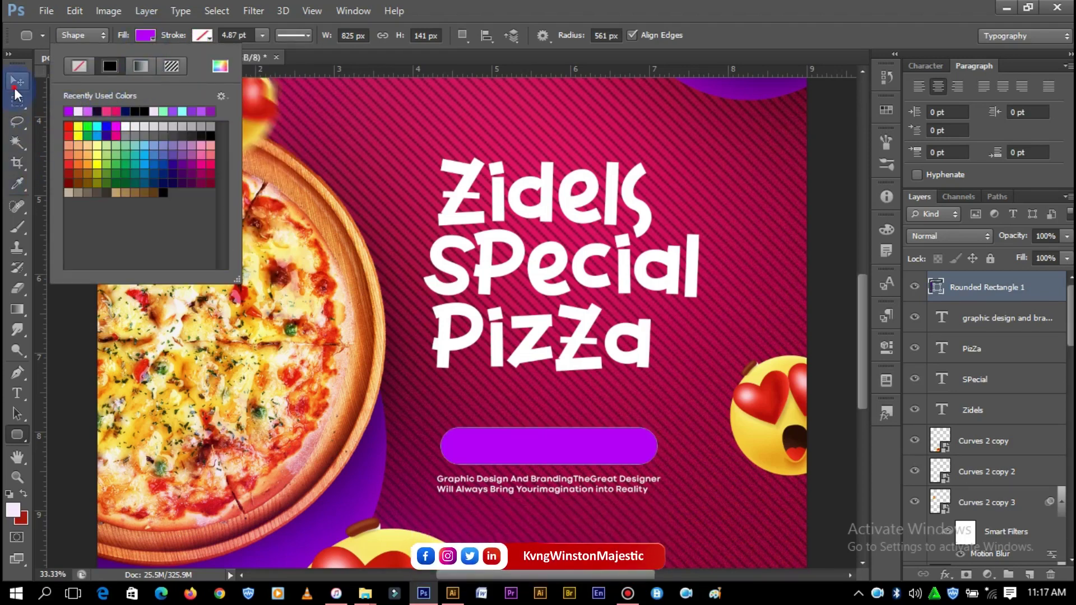
- Nudge the pill slightly up-left and add a green linear Gradient Overlay
{"action": "left_click", "coordinate": [16, 83]}
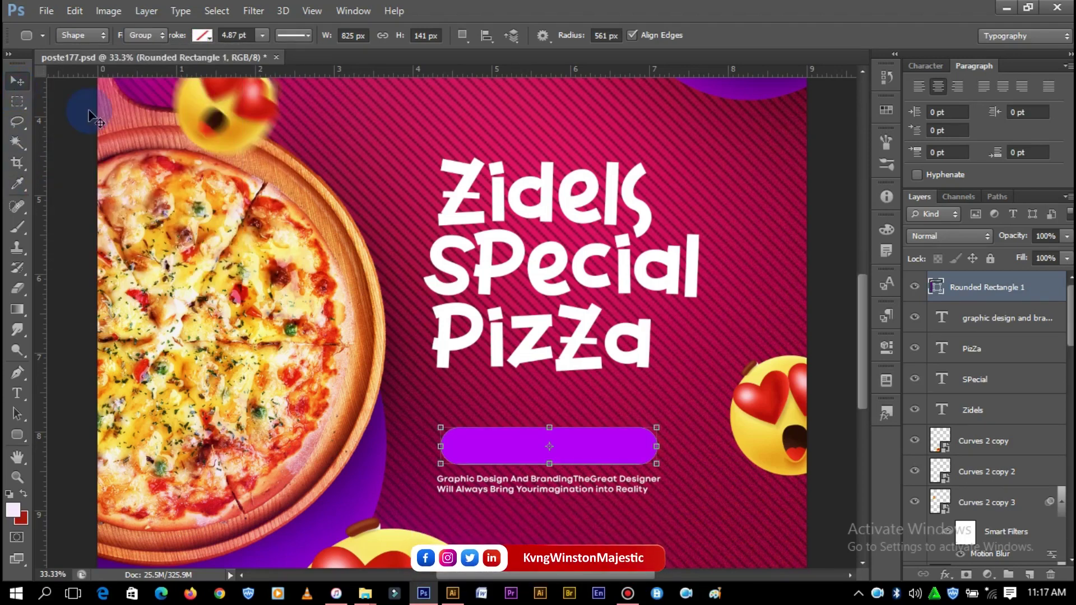
{"action": "left_click_drag", "start_coordinate": [617, 441], "coordinate": [614, 439]}
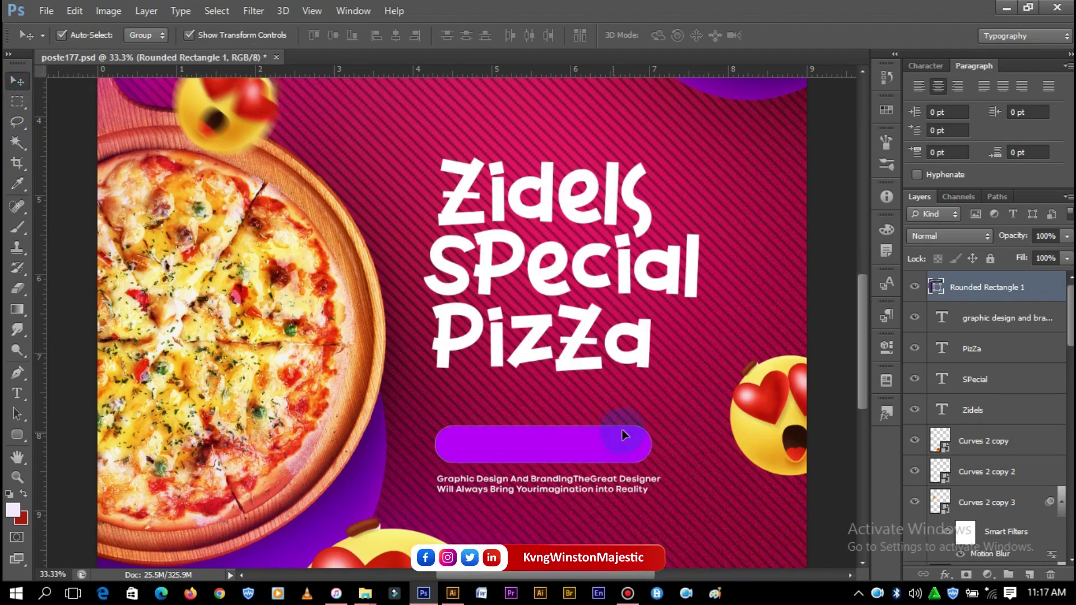
{"action": "left_click", "coordinate": [945, 575]}
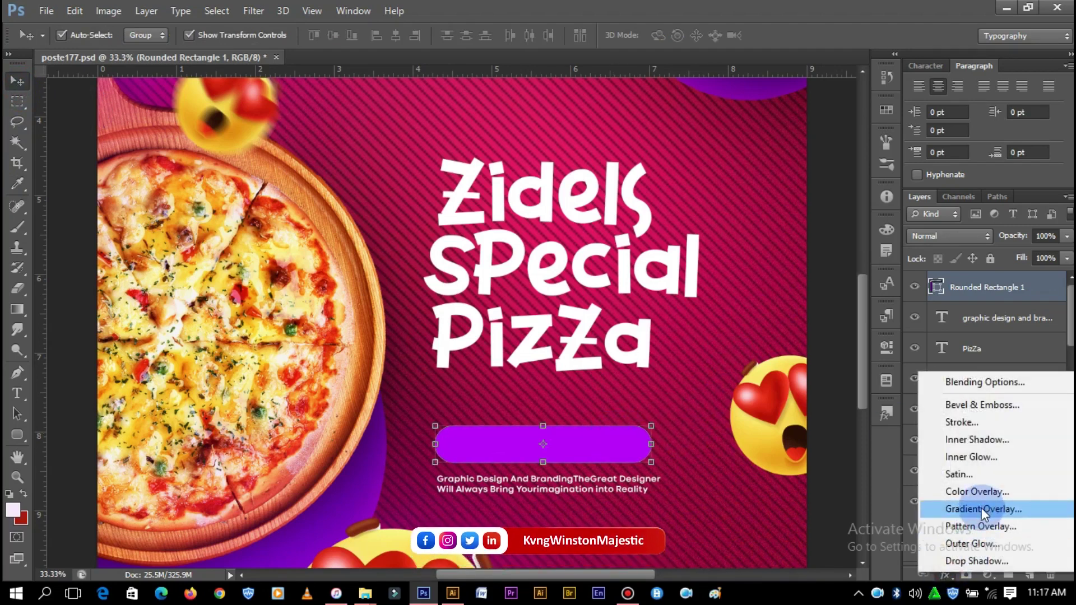
{"action": "left_click", "coordinate": [983, 509]}
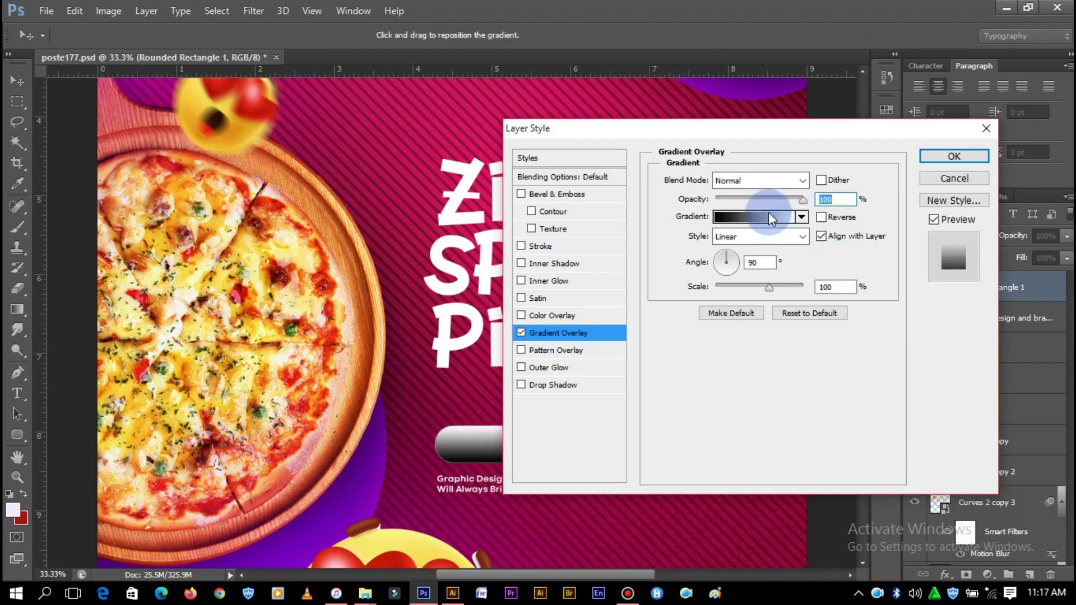
{"action": "left_click", "coordinate": [778, 222]}
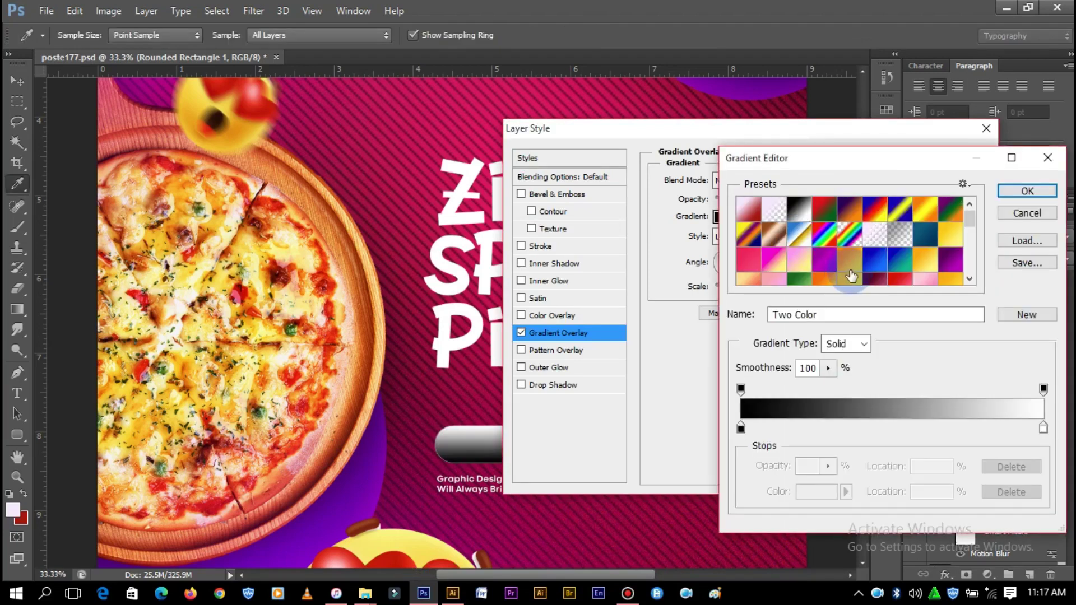
{"action": "left_click", "coordinate": [802, 243]}
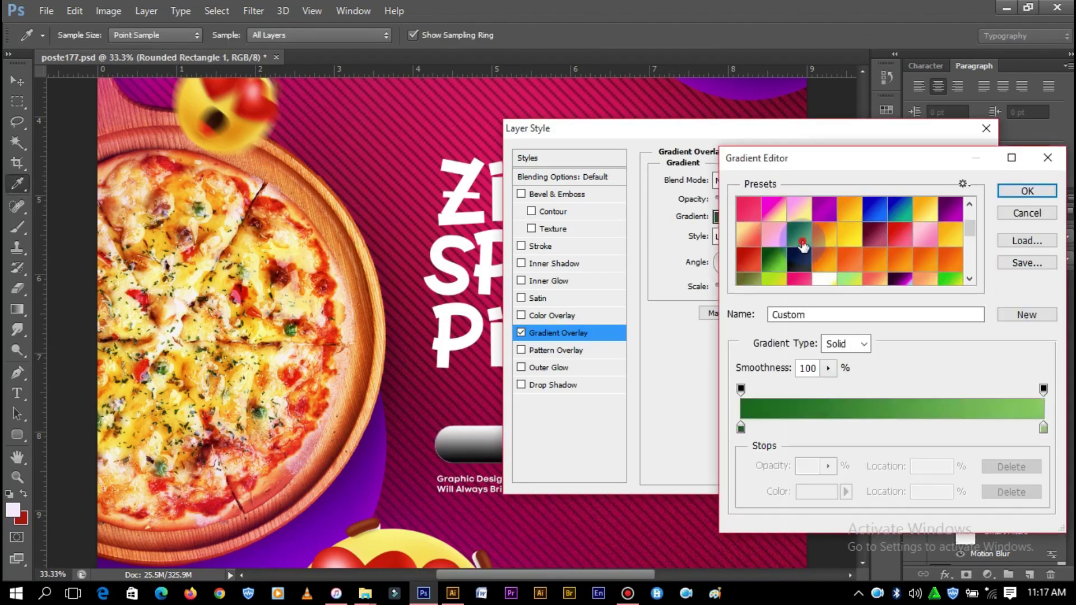
{"action": "left_click", "coordinate": [1009, 193]}
{"action": "left_click", "coordinate": [750, 238]}
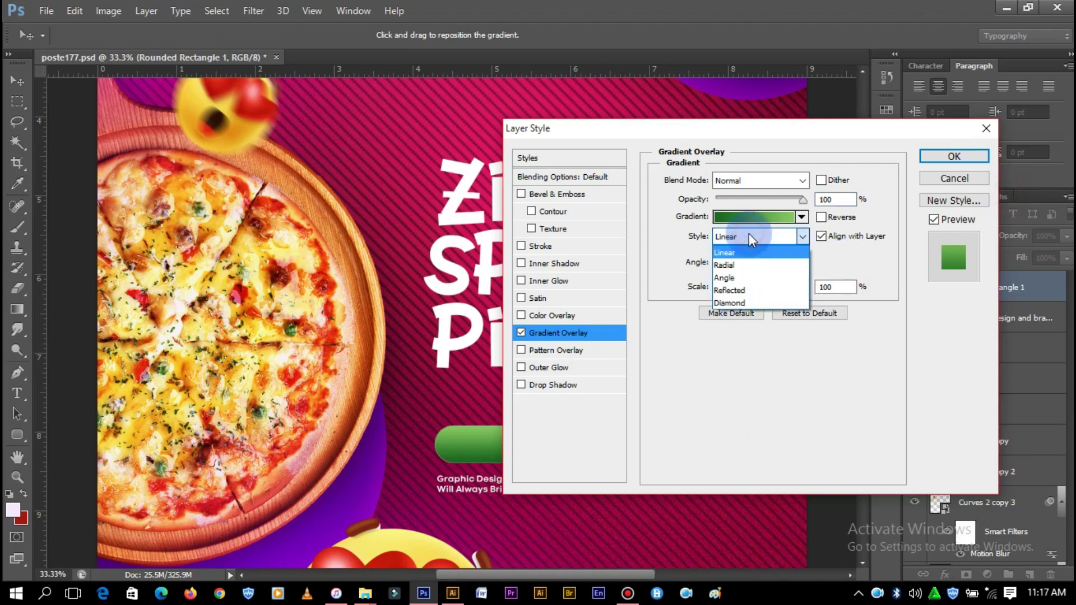
{"action": "left_click", "coordinate": [554, 253]}
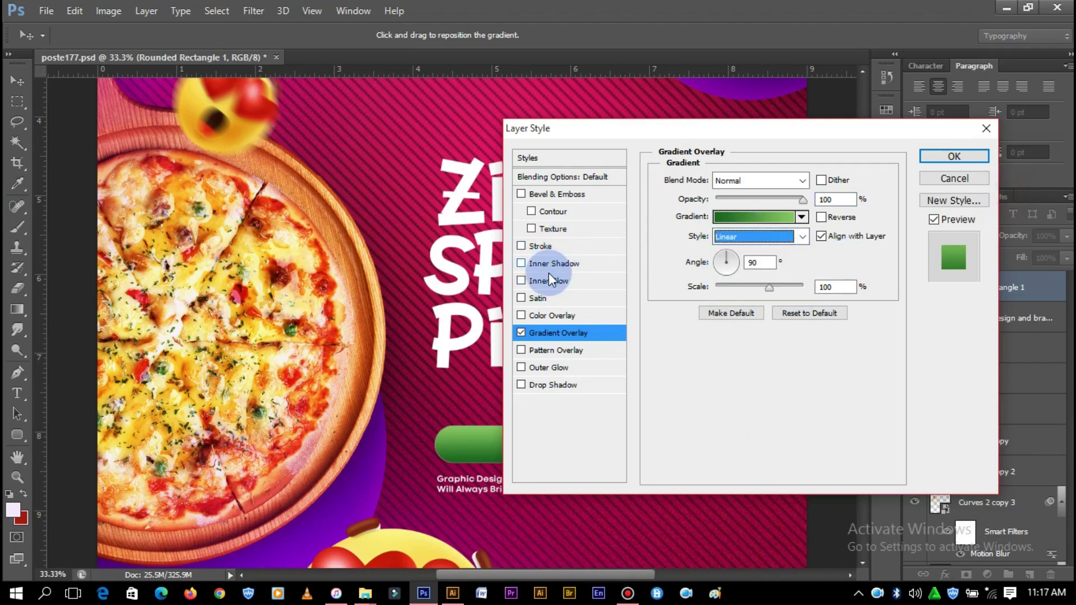
- Add a 35 px Inner Glow to the bar and apply the layer style
{"action": "left_click", "coordinate": [548, 281]}
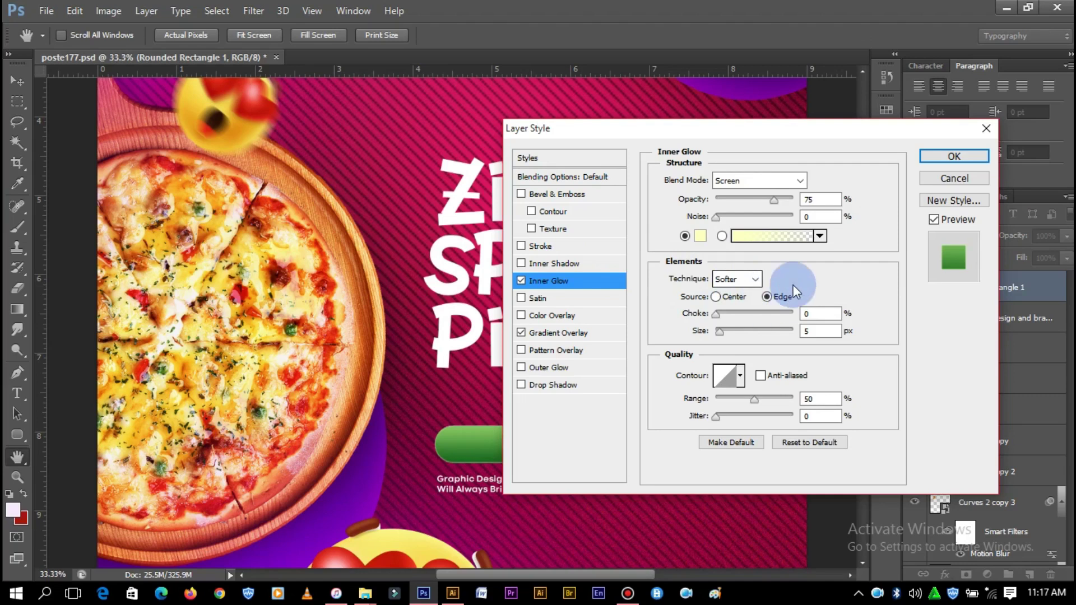
{"action": "left_click_drag", "start_coordinate": [718, 330], "coordinate": [731, 332]}
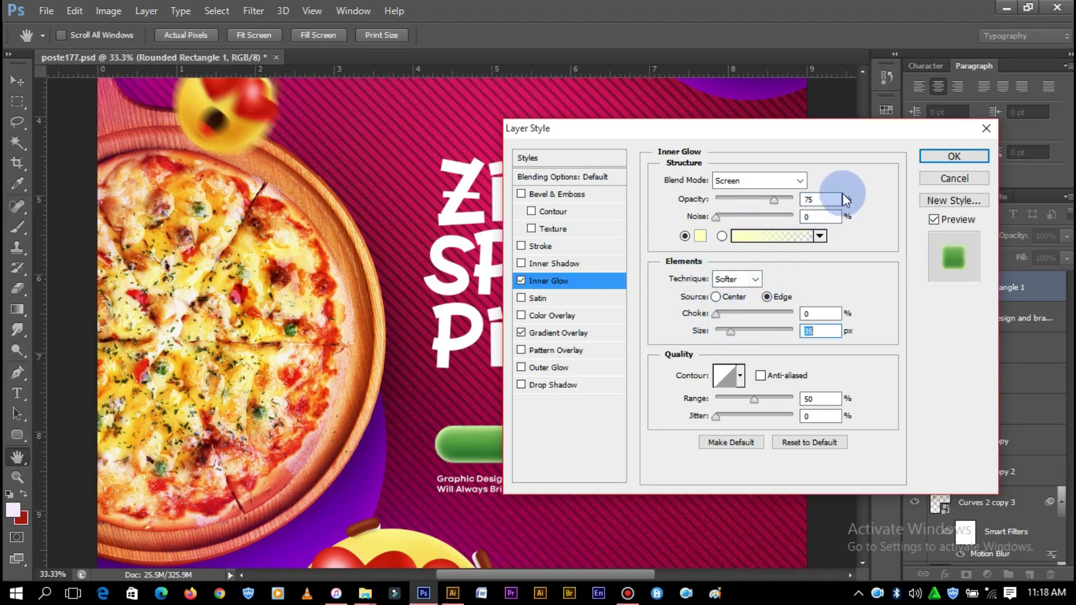
{"action": "mouse_move", "coordinate": [858, 130]}
{"action": "left_mouse_down"}
{"action": "mouse_move", "coordinate": [1028, 147]}
{"action": "mouse_move", "coordinate": [966, 116]}
{"action": "left_mouse_up"}
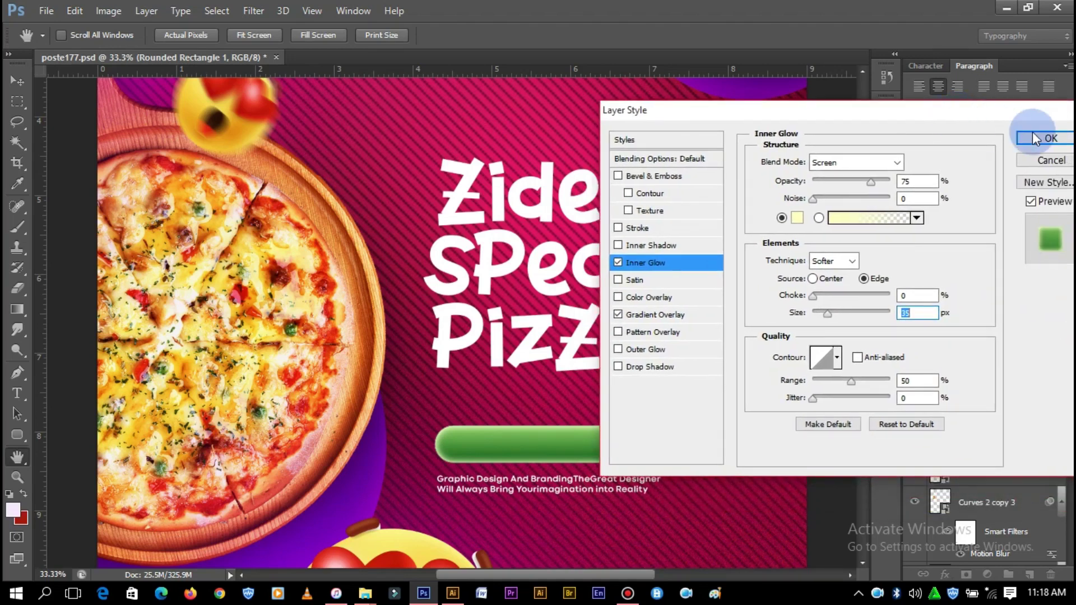
{"action": "left_click", "coordinate": [1050, 134]}
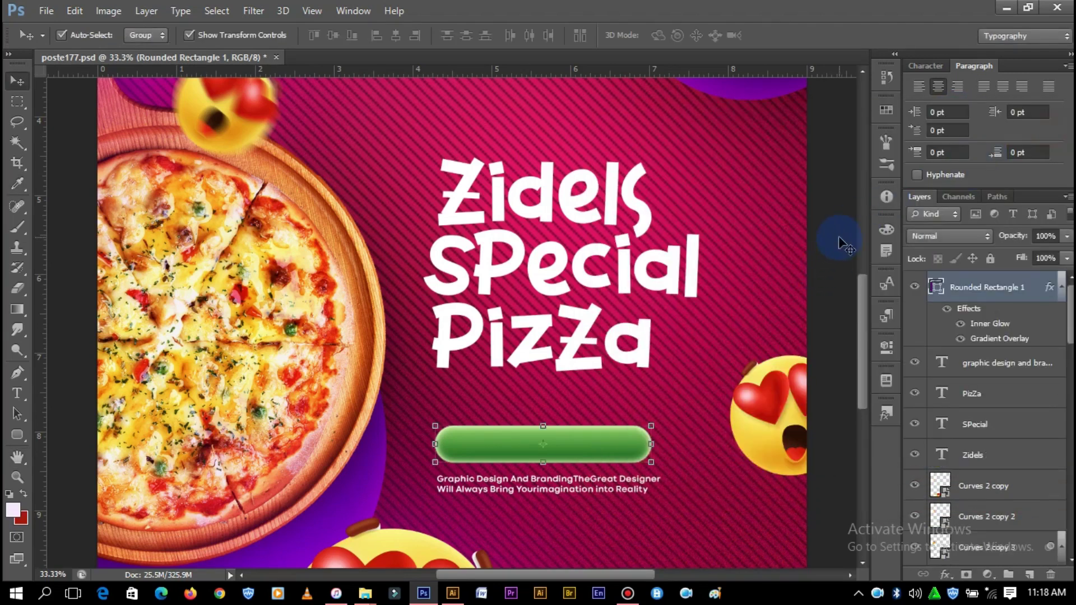
- Start a new text layer near the top of the poster, cancelling an accidental title edit
{"action": "key", "text": "ctrl+minus"}
{"action": "key", "text": "ctrl+minus"}
{"action": "key", "text": "ctrl+plus"}
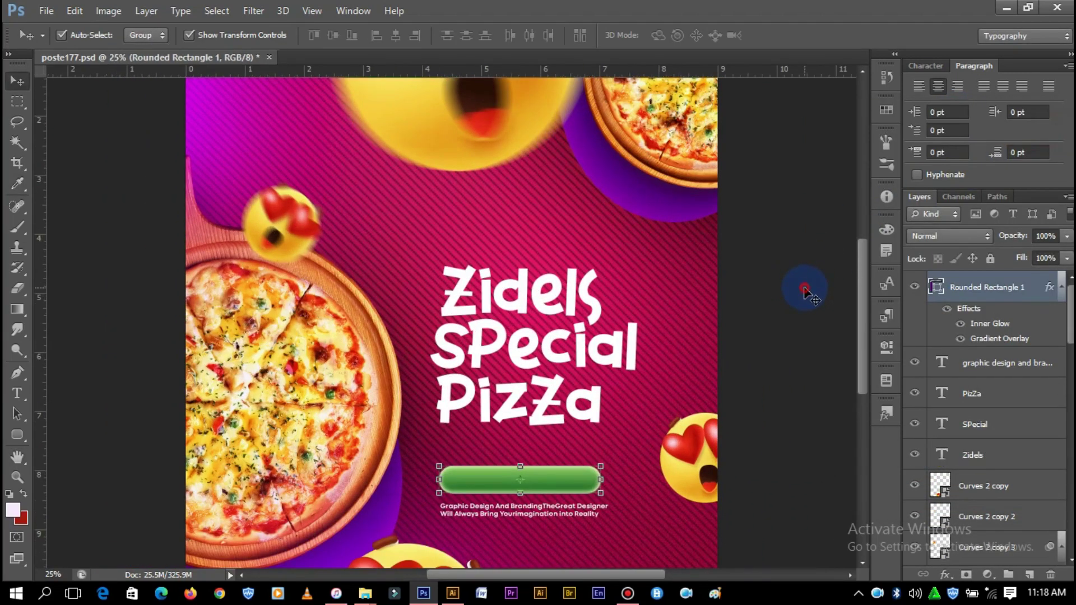
{"action": "scroll", "coordinate": [559, 472], "scroll_direction": "down", "scroll_amount": 2}
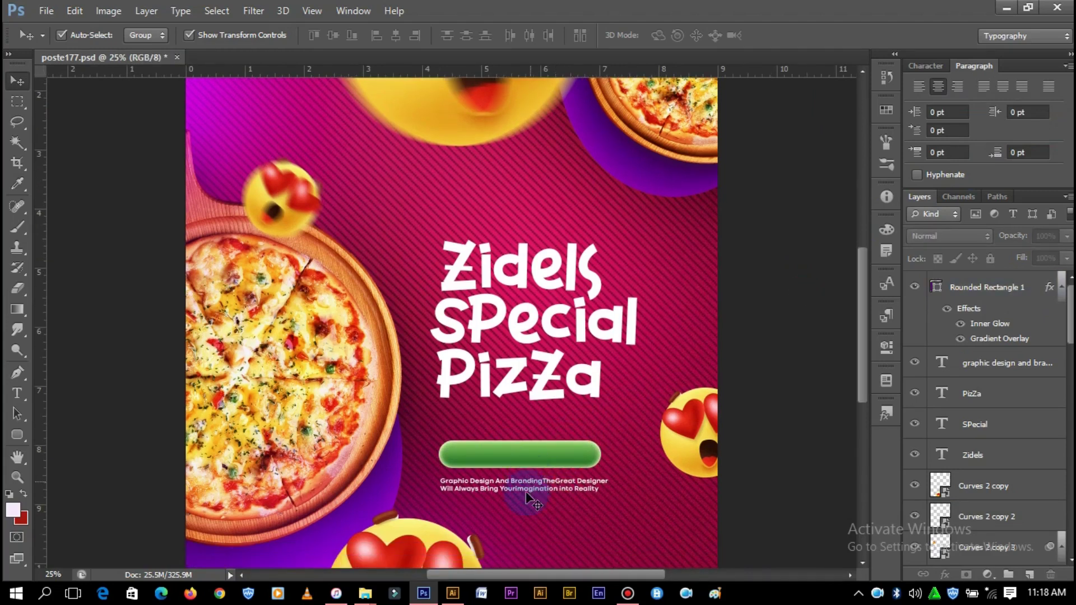
{"action": "left_click", "coordinate": [15, 394]}
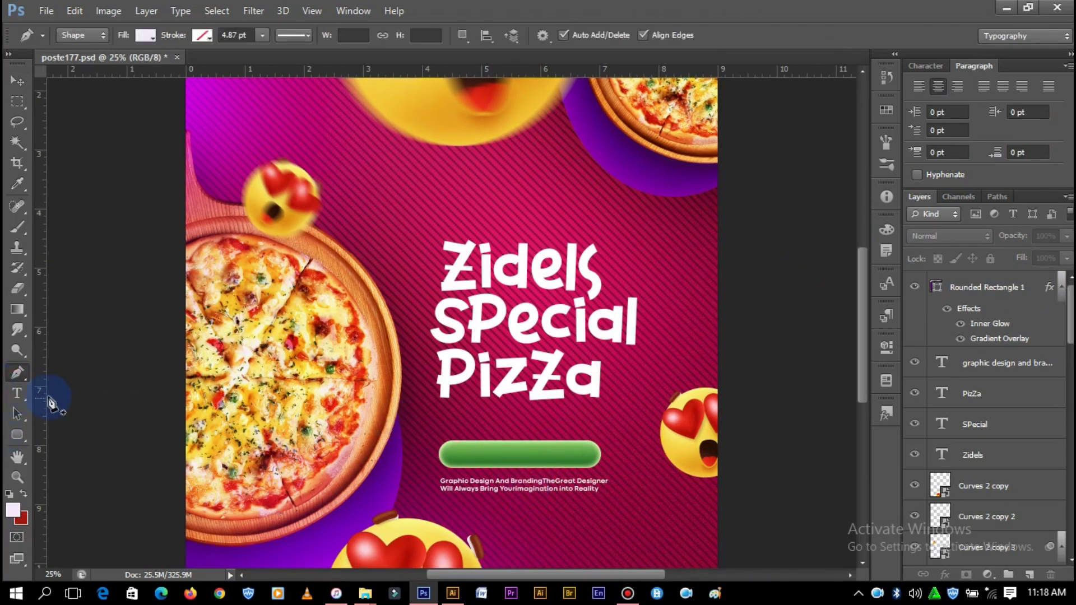
{"action": "left_click", "coordinate": [523, 388]}
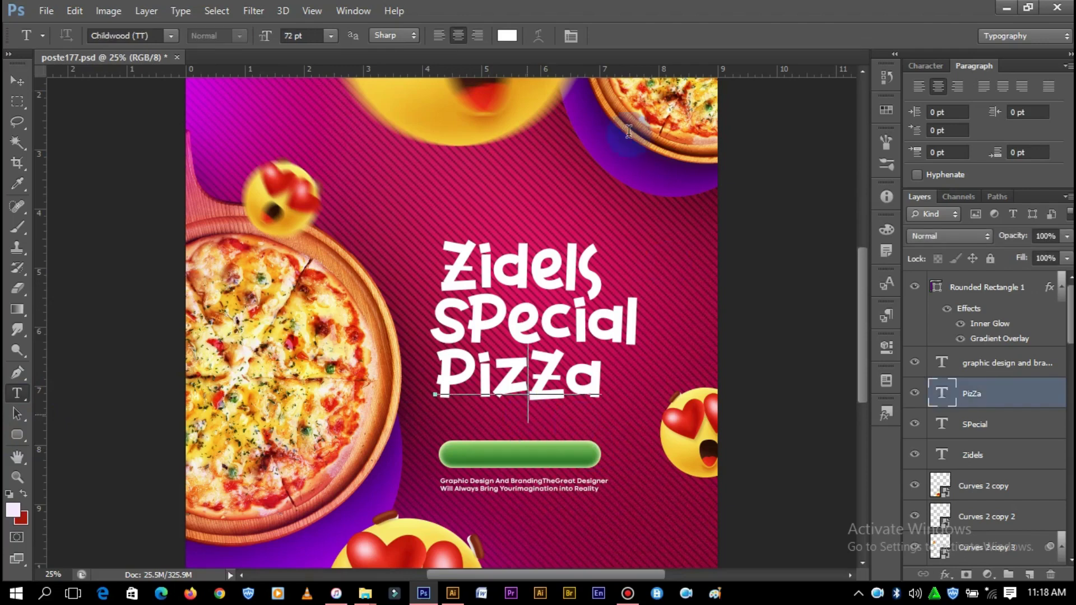
{"action": "left_click", "coordinate": [557, 166]}
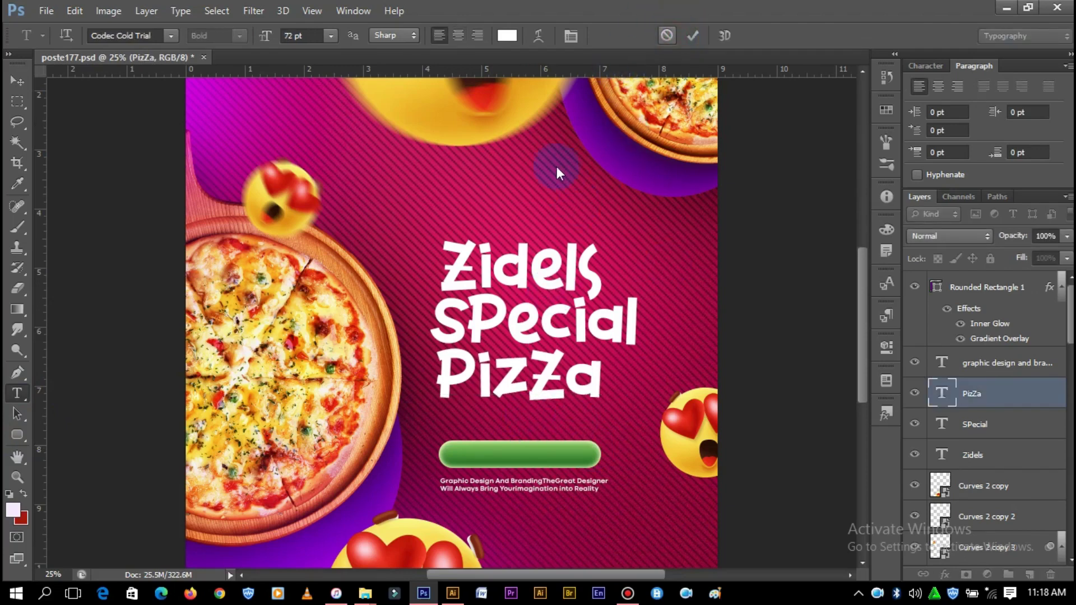
{"action": "left_click", "coordinate": [486, 183]}
{"action": "left_click", "coordinate": [510, 178]}
{"action": "type", "text": "order now"}
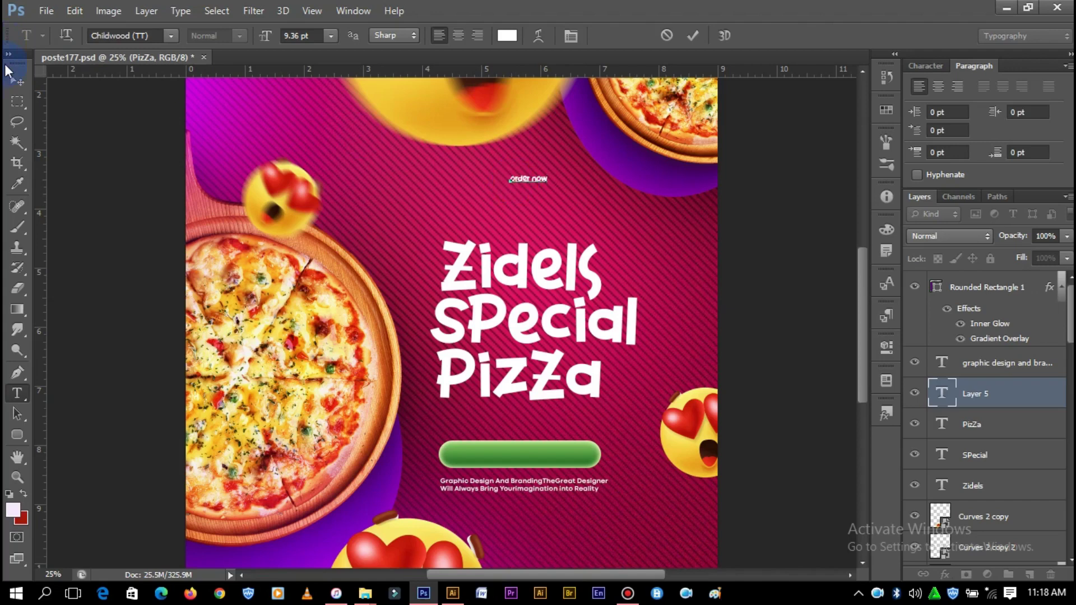
- Move the 'order now' text onto the green bar, bring it in front, and enlarge it
{"action": "left_click", "coordinate": [17, 80]}
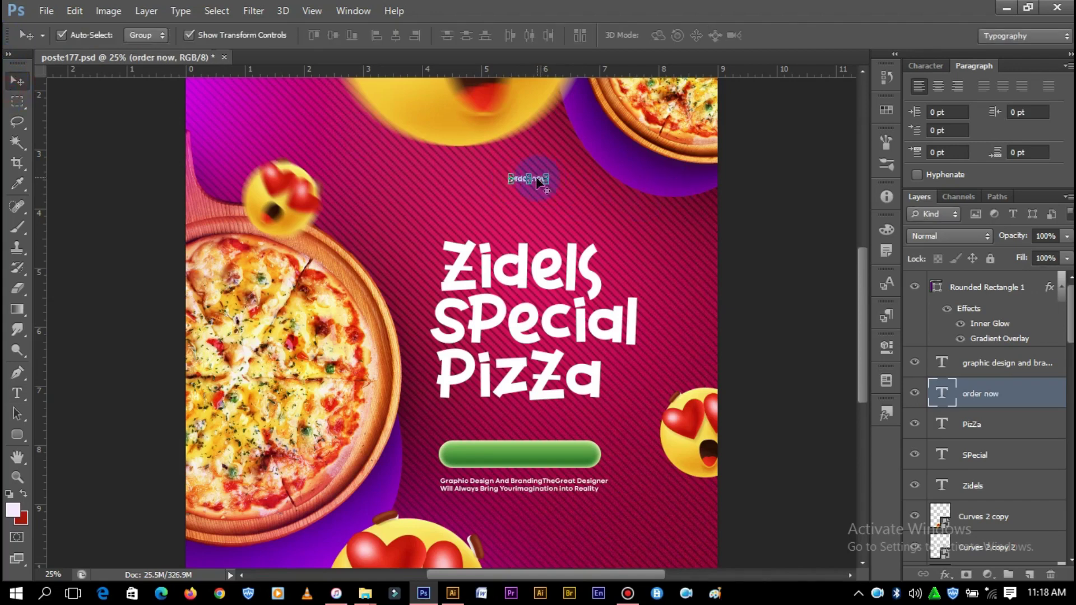
{"action": "left_click_drag", "start_coordinate": [542, 177], "coordinate": [542, 178]}
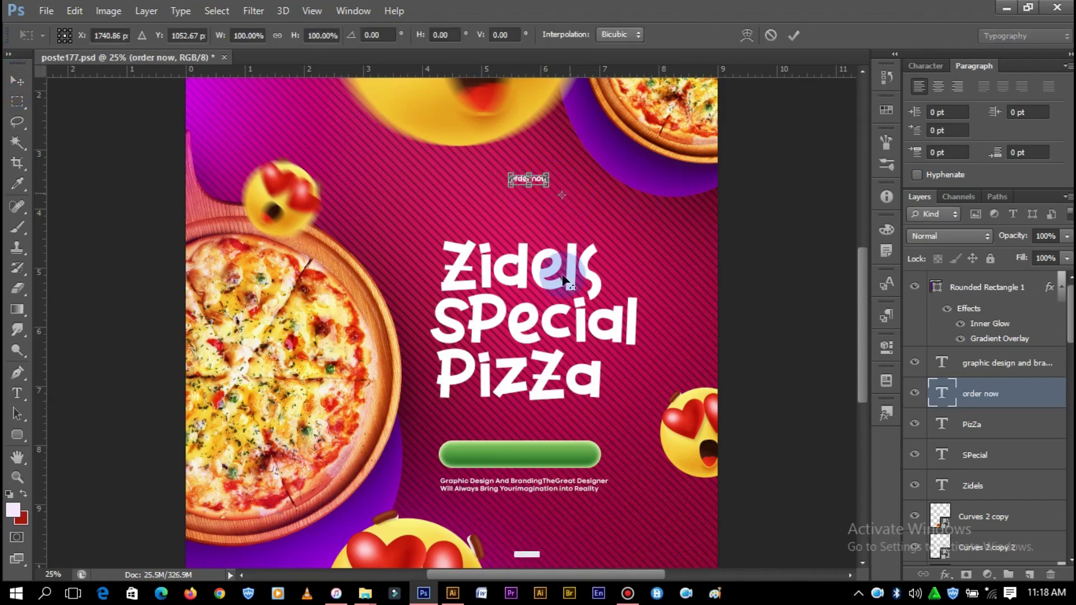
{"action": "left_click", "coordinate": [789, 35]}
{"action": "left_click", "coordinate": [529, 189]}
{"action": "left_click_drag", "start_coordinate": [539, 182], "coordinate": [524, 455]}
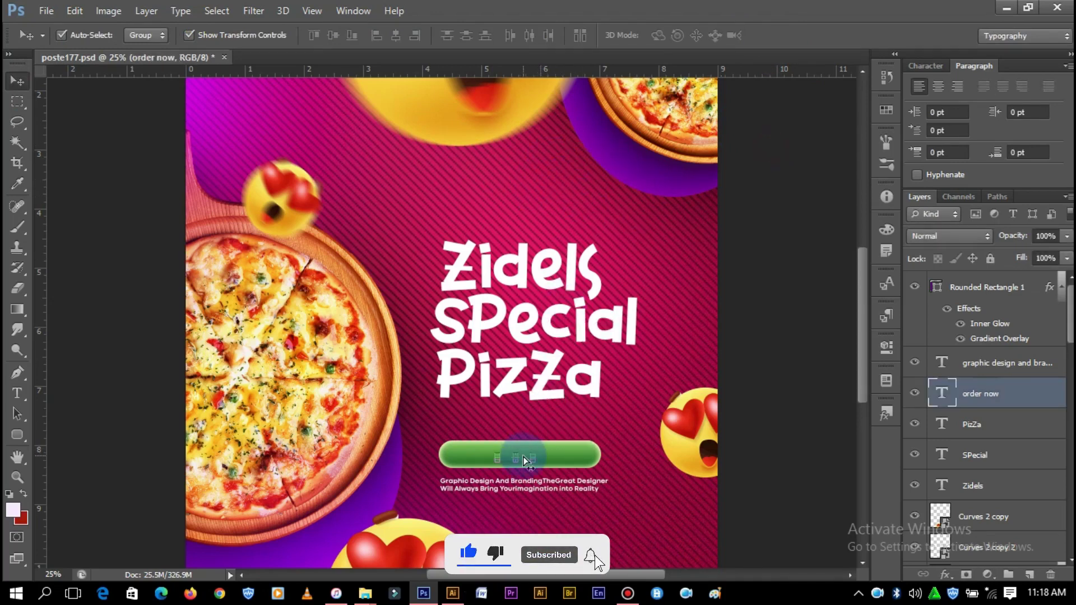
{"action": "key", "text": "ctrl+bracketright"}
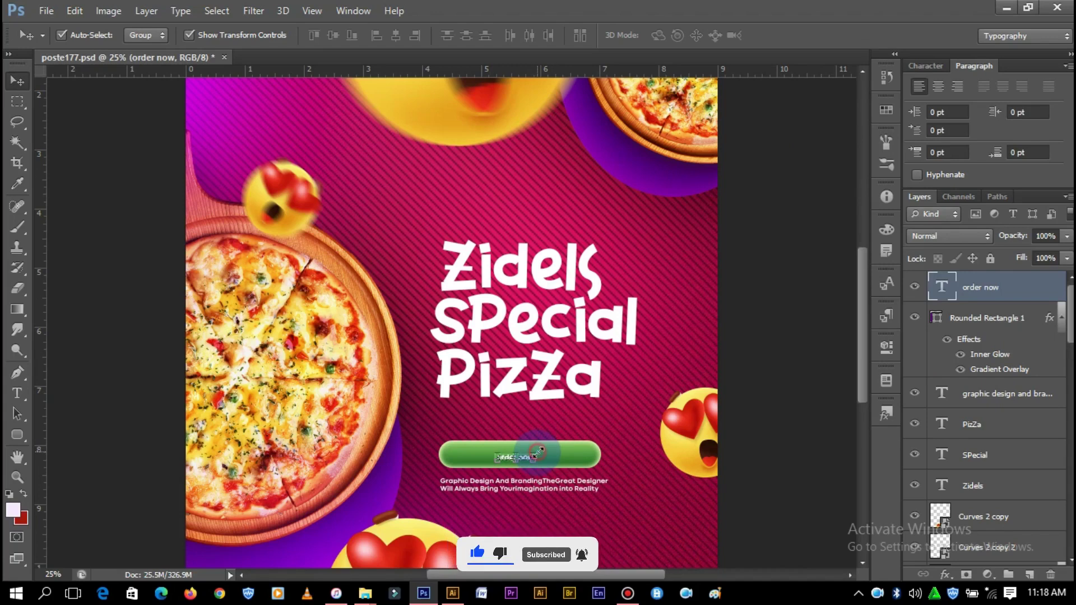
{"action": "left_click_drag", "start_coordinate": [537, 451], "coordinate": [555, 447]}
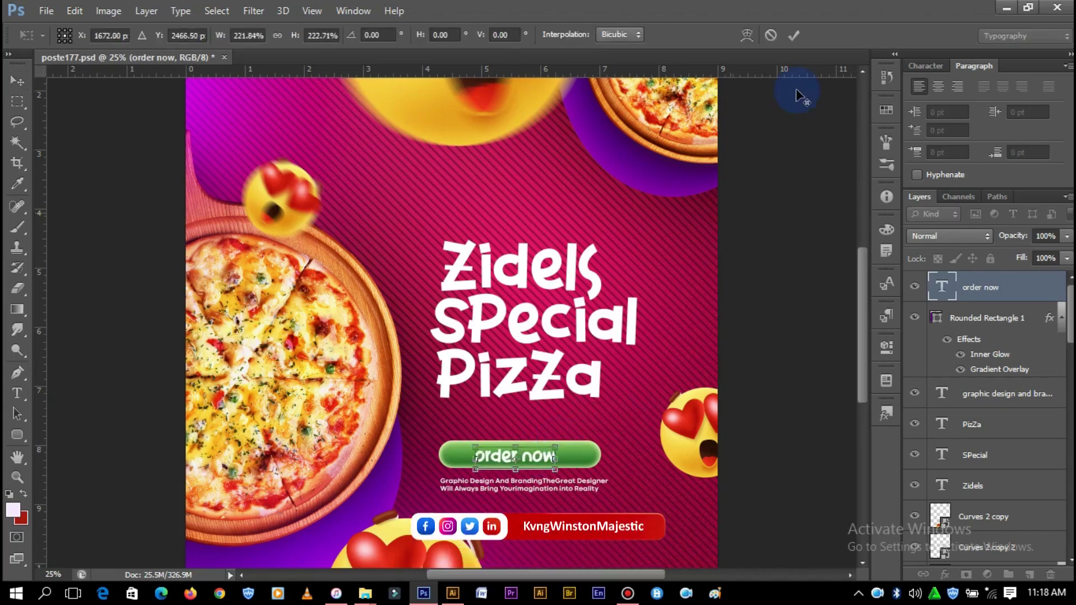
- Apply the enlargement and set the button text in Bebas Neue Bold
{"action": "left_click", "coordinate": [794, 35]}
{"action": "left_click", "coordinate": [936, 65]}
{"action": "left_click", "coordinate": [945, 83]}
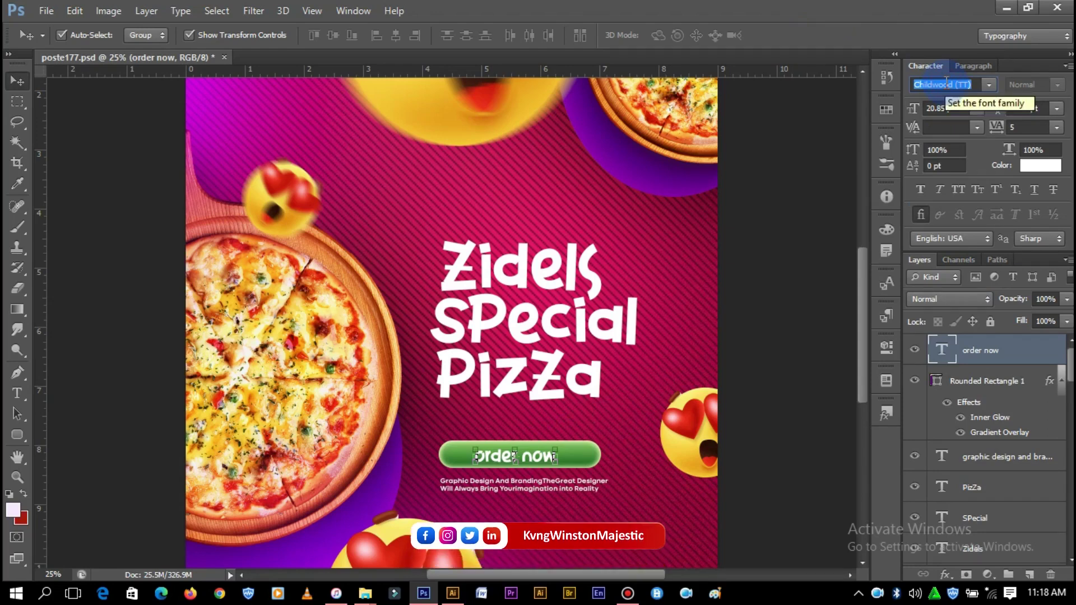
{"action": "type", "text": "Bebas Neue (O..."}
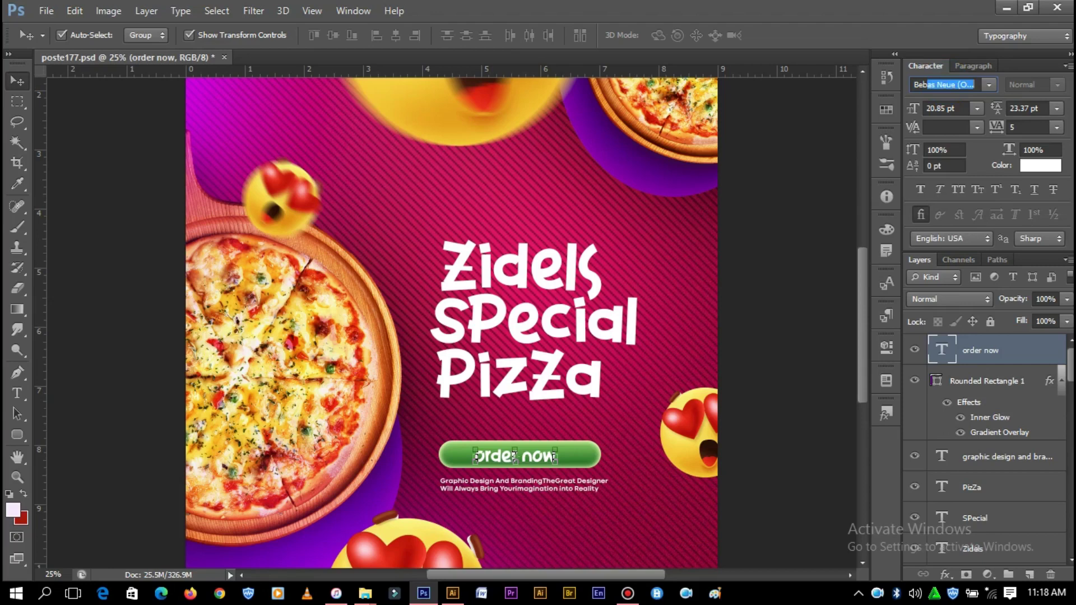
{"action": "key", "text": "Return"}
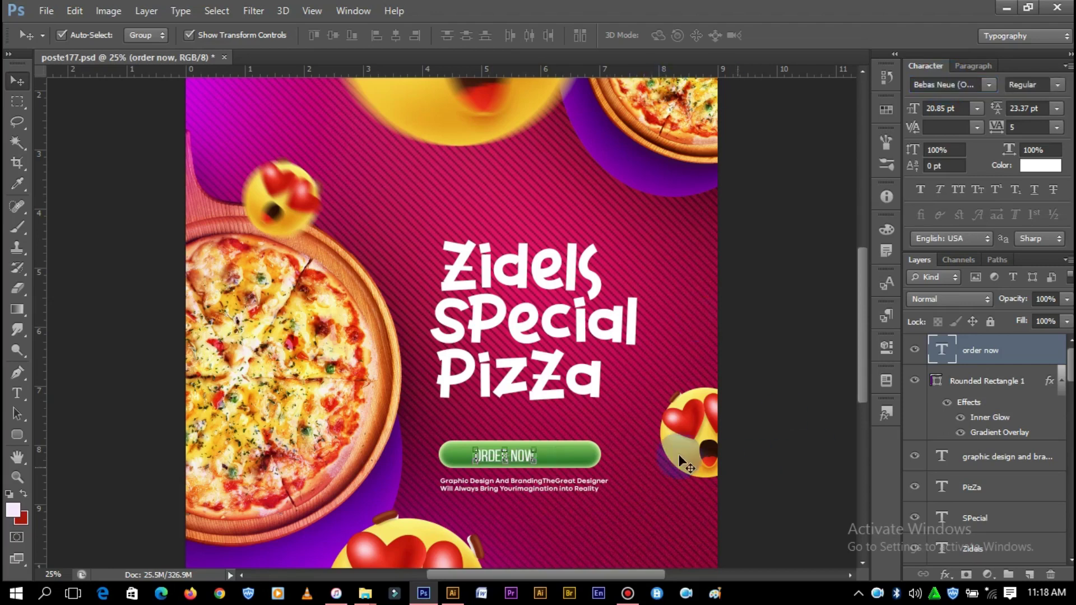
{"action": "left_click", "coordinate": [1057, 85]}
{"action": "left_click", "coordinate": [1028, 147]}
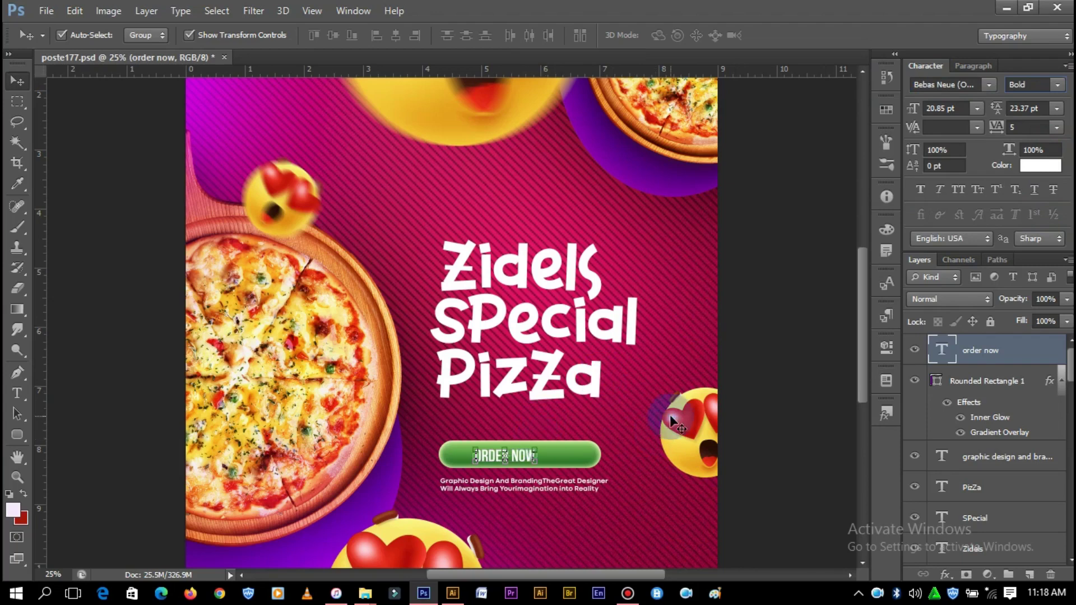
- Change the button text's font from Bebas Neue to Calibri, keeping Bold
{"action": "key", "text": "ctrl+plus"}
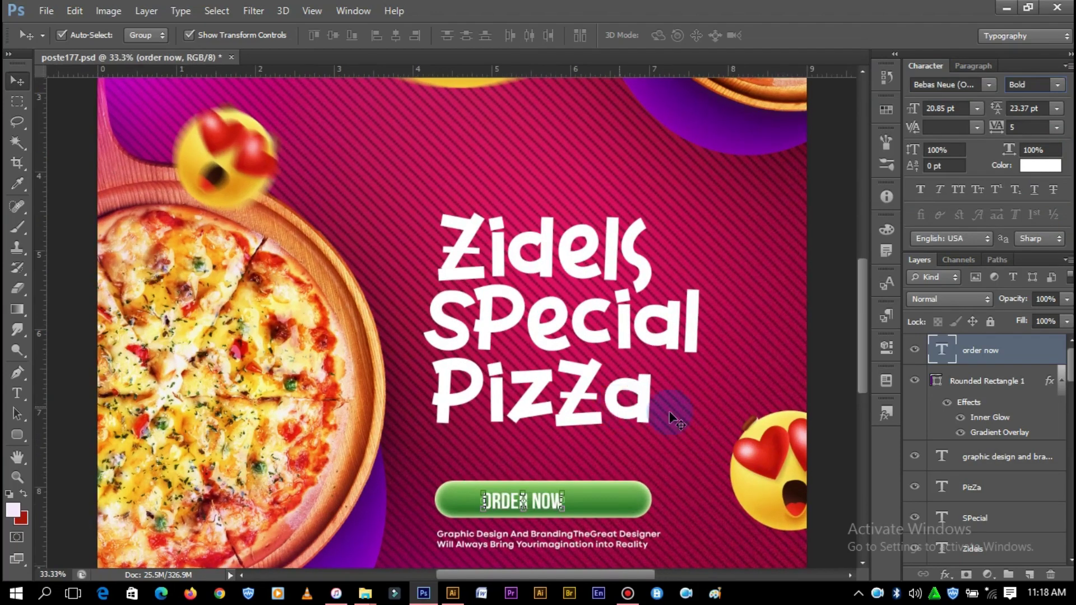
{"action": "key", "text": "ctrl+Return"}
{"action": "left_click_drag", "start_coordinate": [538, 504], "coordinate": [539, 502]}
{"action": "double_click", "coordinate": [539, 500]}
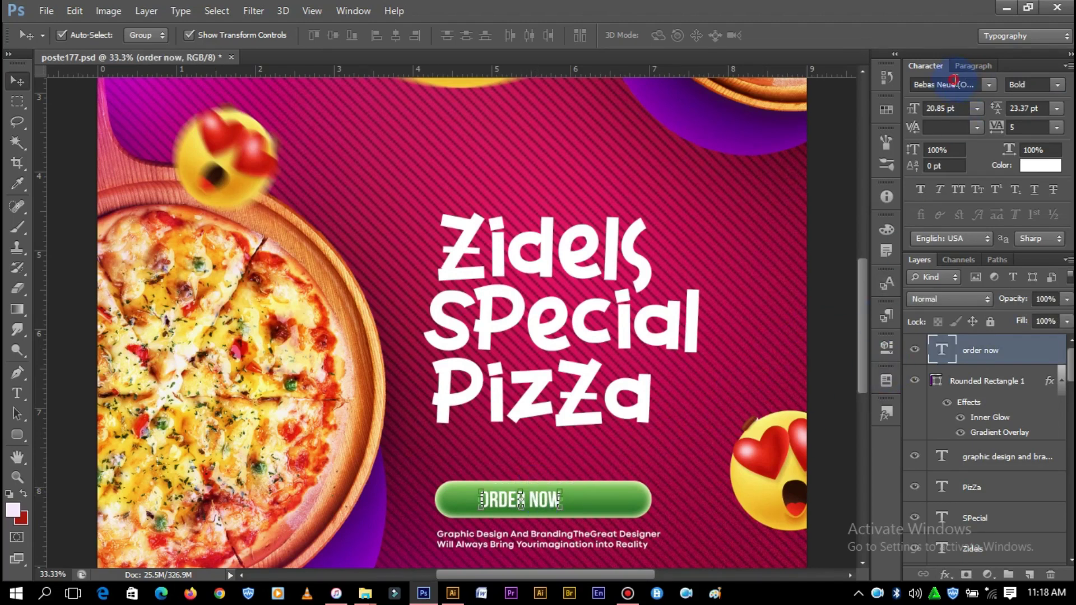
{"action": "type", "text": "Calibri"}
{"action": "key", "text": "Return"}
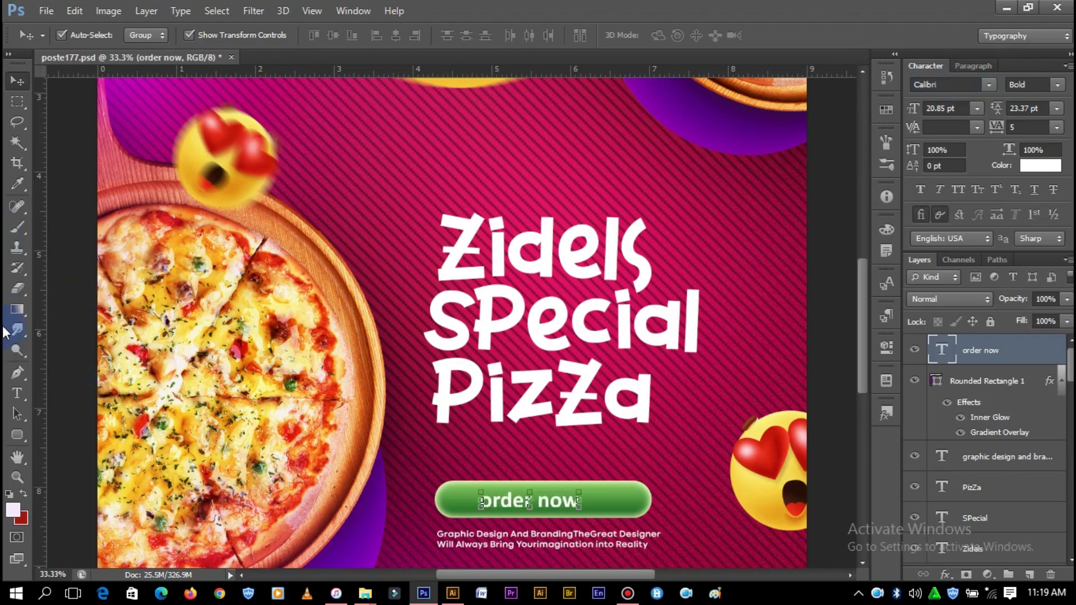
- Change the button text to read 'Call To Order Now'
{"action": "left_click", "coordinate": [18, 395]}
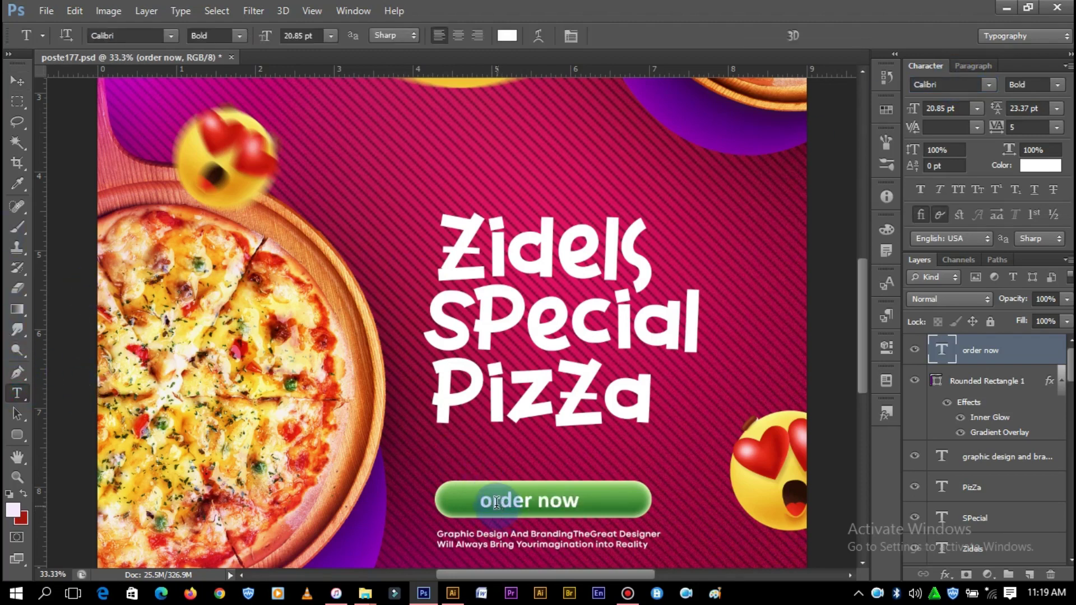
{"action": "left_click_drag", "start_coordinate": [497, 502], "coordinate": [466, 500]}
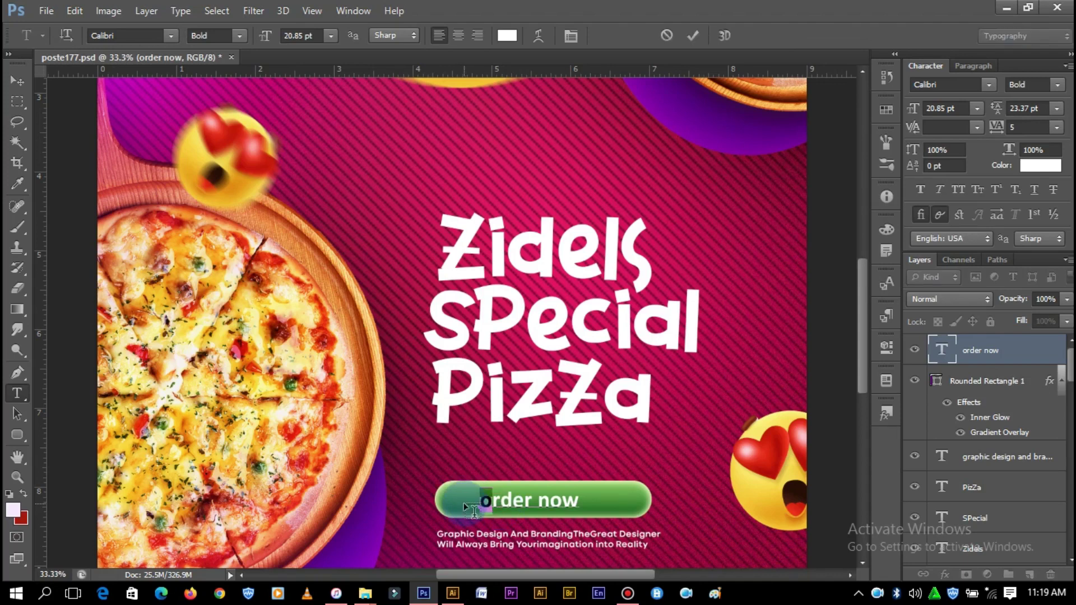
{"action": "type", "text": "O"}
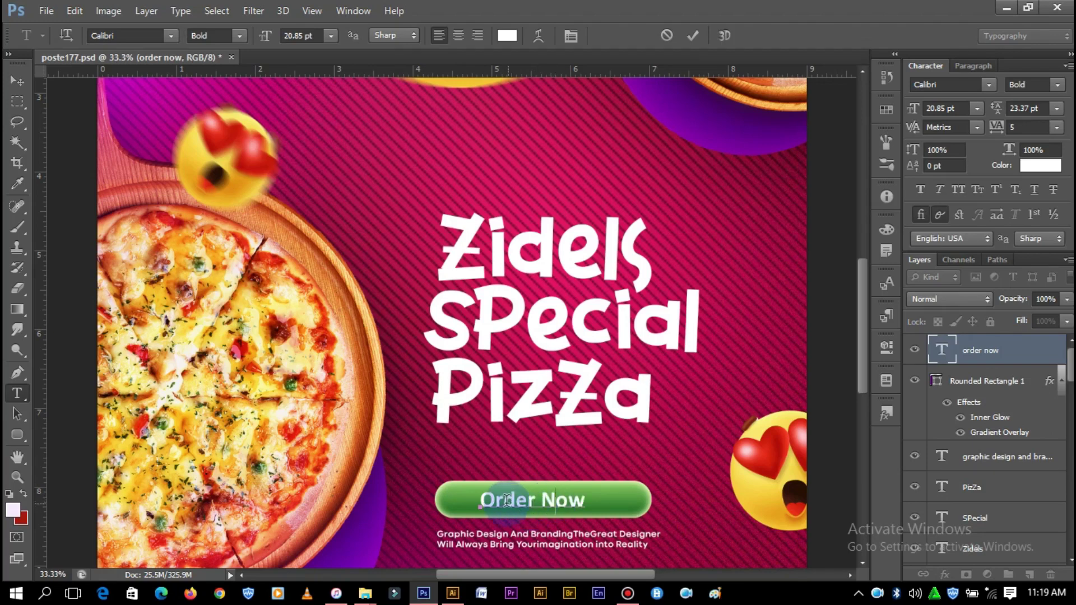
{"action": "type", "text": "Call"}
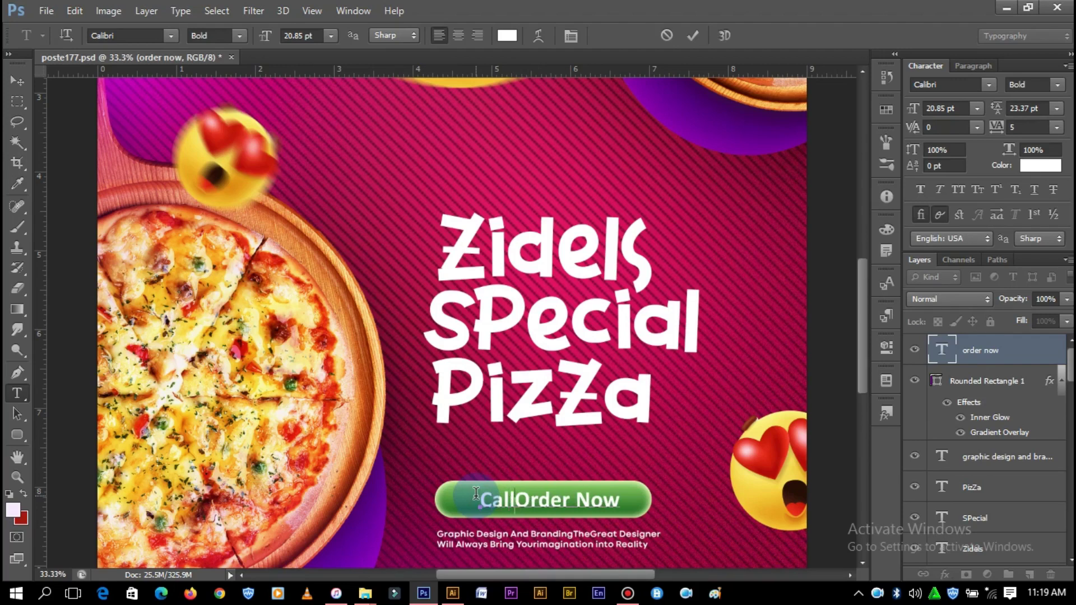
{"action": "type", "text": " To"}
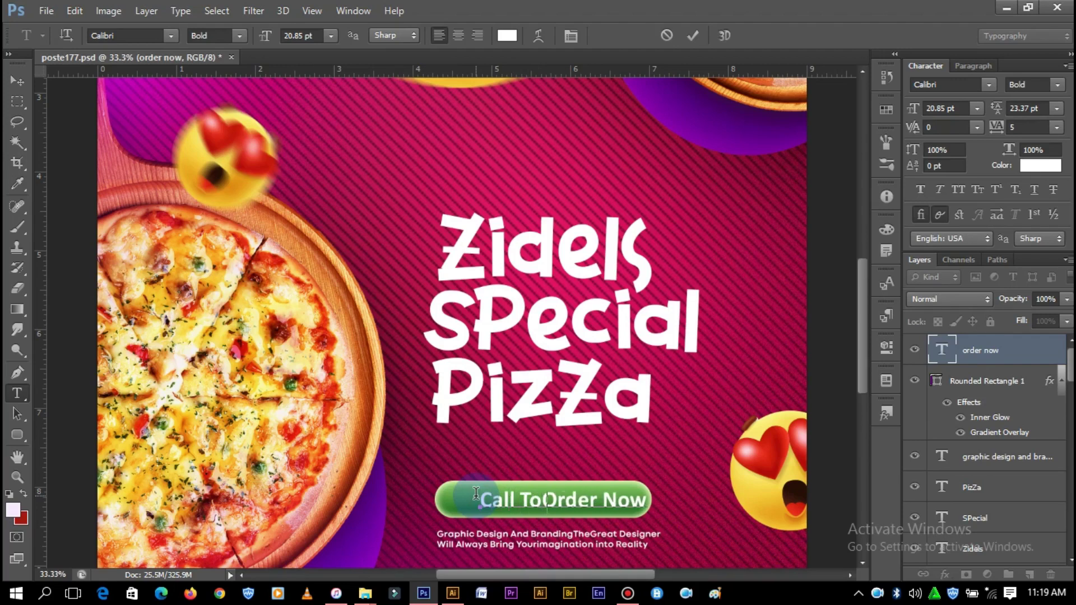
- Shift the button text left and scale it down to fit the green button
{"action": "left_click", "coordinate": [16, 82]}
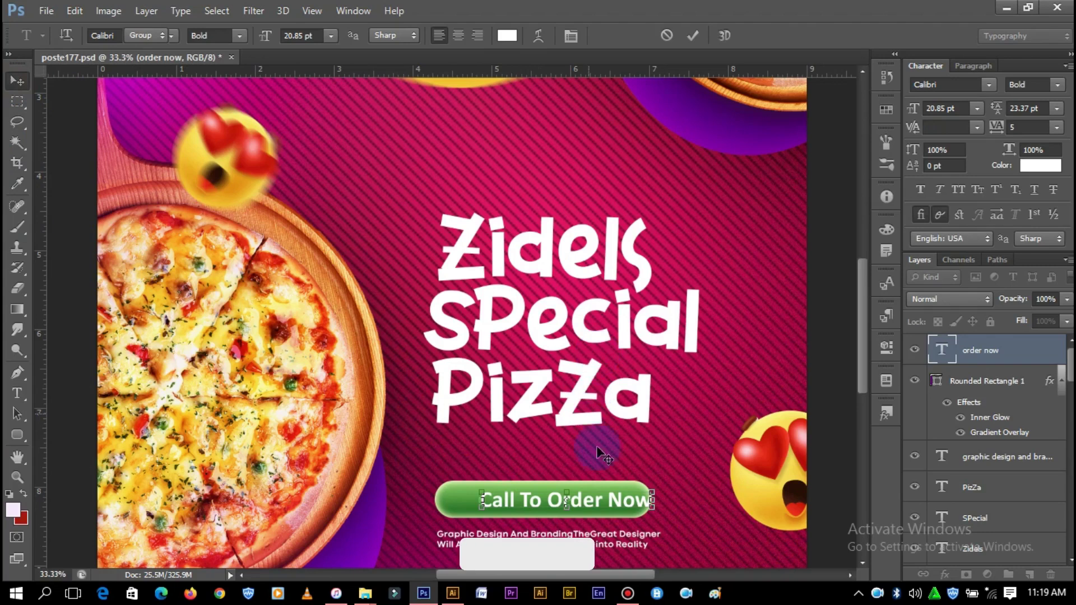
{"action": "left_click_drag", "start_coordinate": [578, 499], "coordinate": [558, 499]}
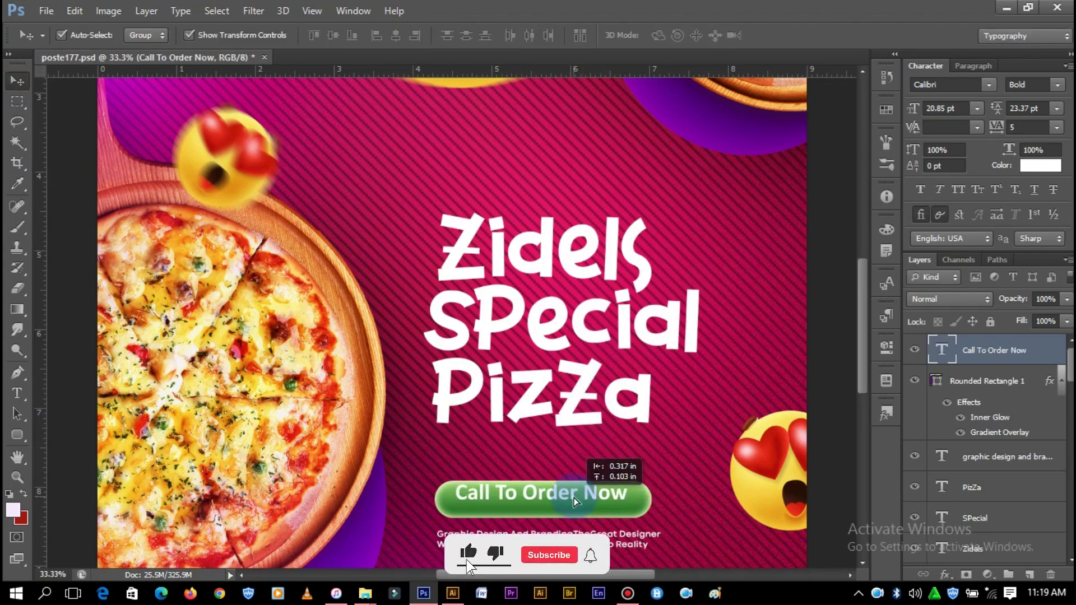
{"action": "left_click", "coordinate": [626, 487]}
{"action": "left_click_drag", "start_coordinate": [613, 486], "coordinate": [617, 489]}
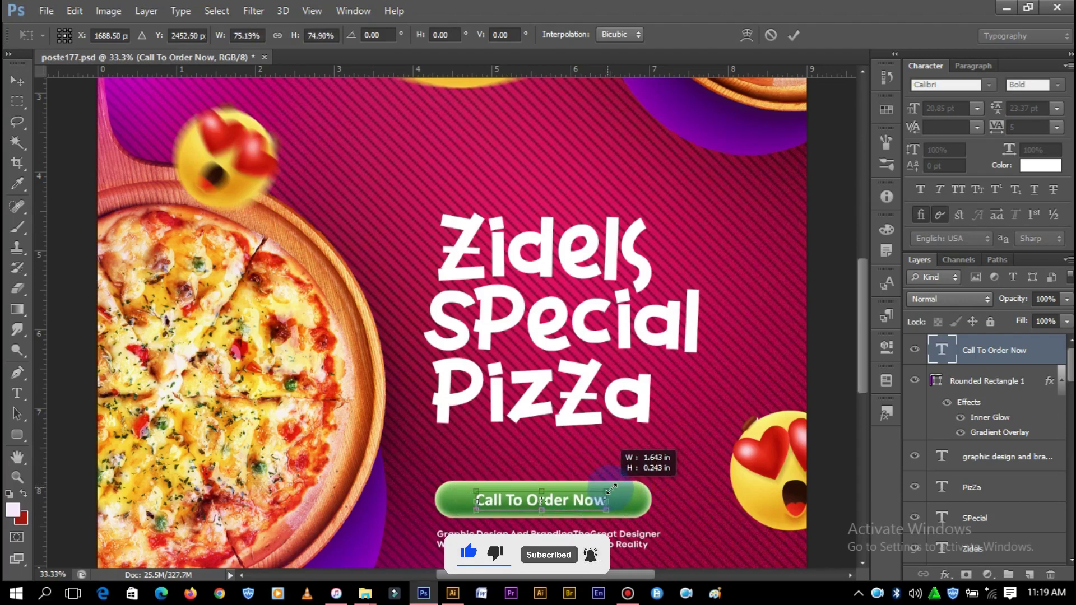
{"action": "left_click", "coordinate": [794, 35]}
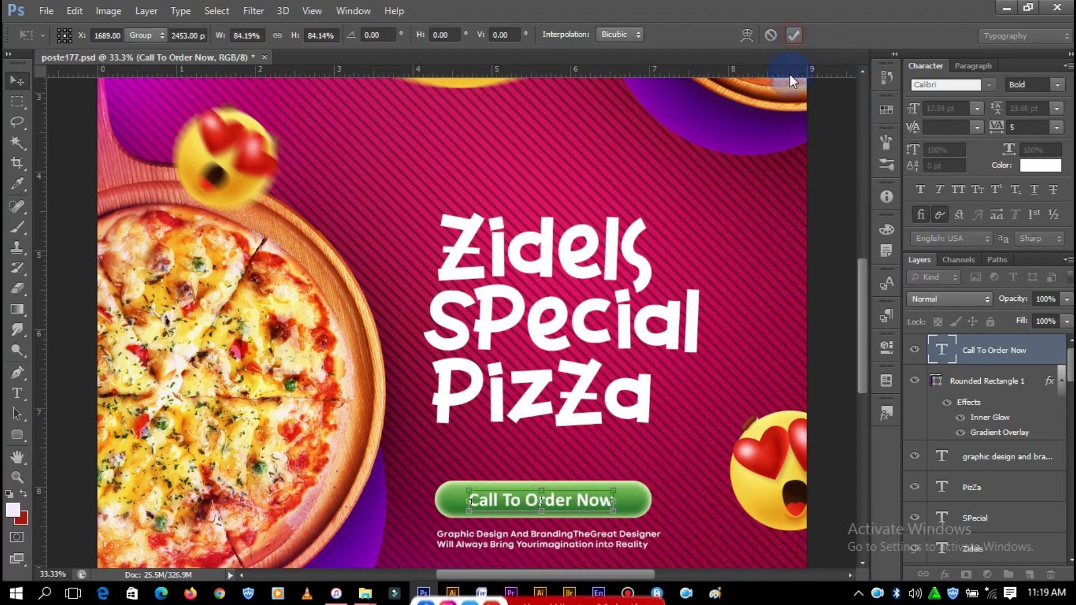
{"action": "left_click", "coordinate": [835, 300]}
- Duplicate the Zidels line above the main title and start shrinking the copy
{"action": "key", "text": "ctrl+minus"}
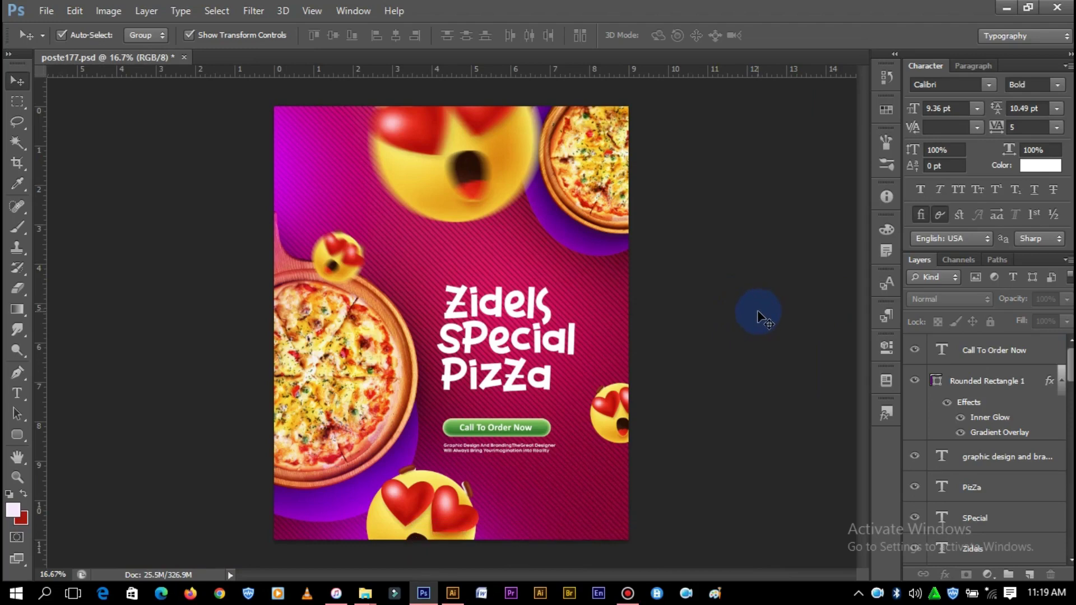
{"action": "key", "text": "ctrl+plus"}
{"action": "scroll", "coordinate": [617, 438], "scroll_direction": "down", "scroll_amount": 1}
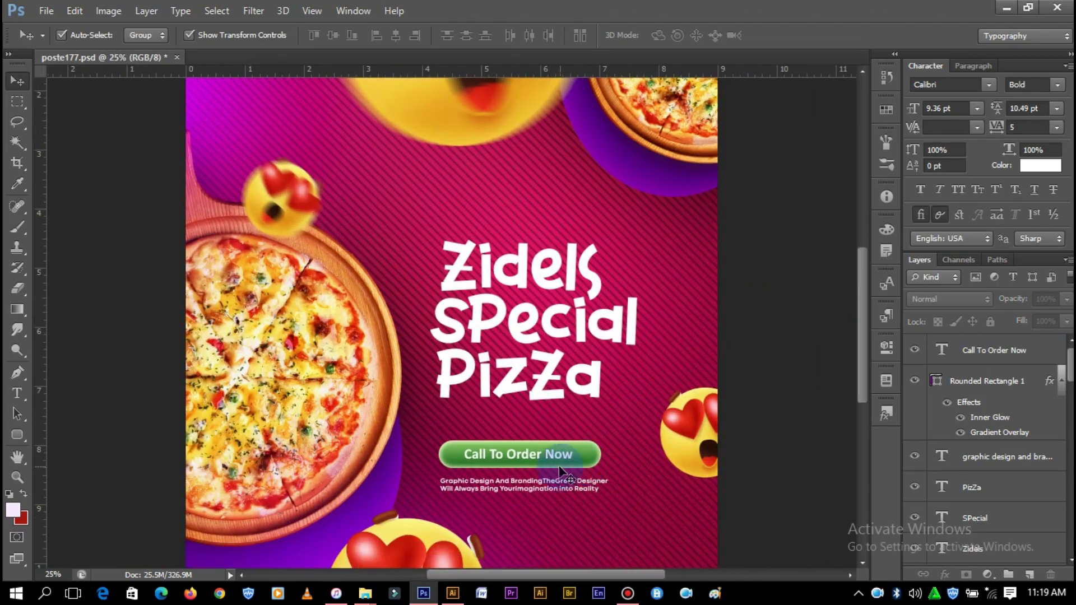
{"action": "left_click", "coordinate": [557, 460]}
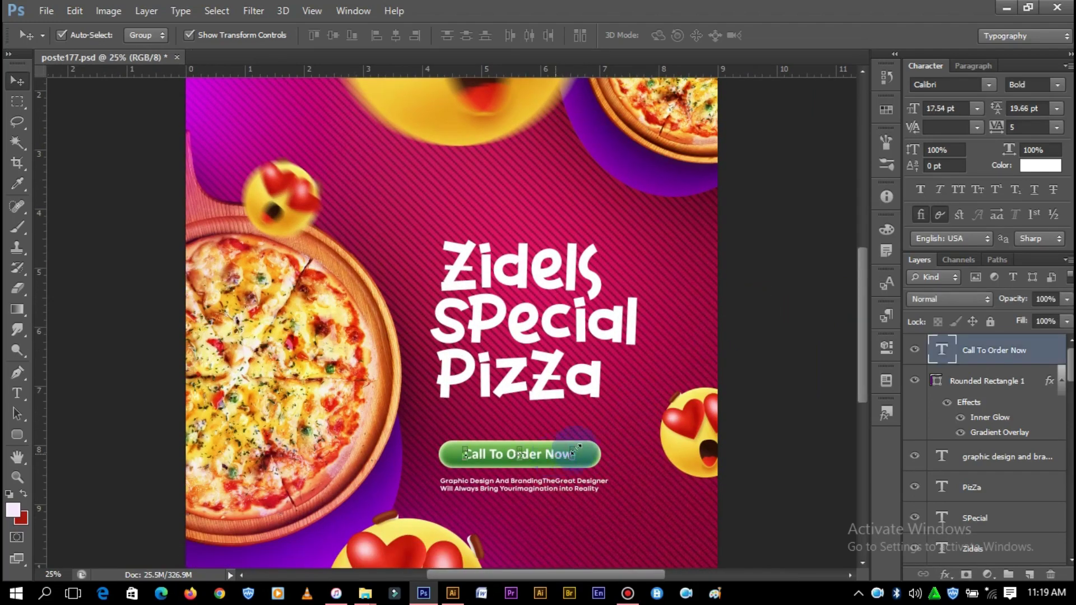
{"action": "left_click", "coordinate": [801, 356]}
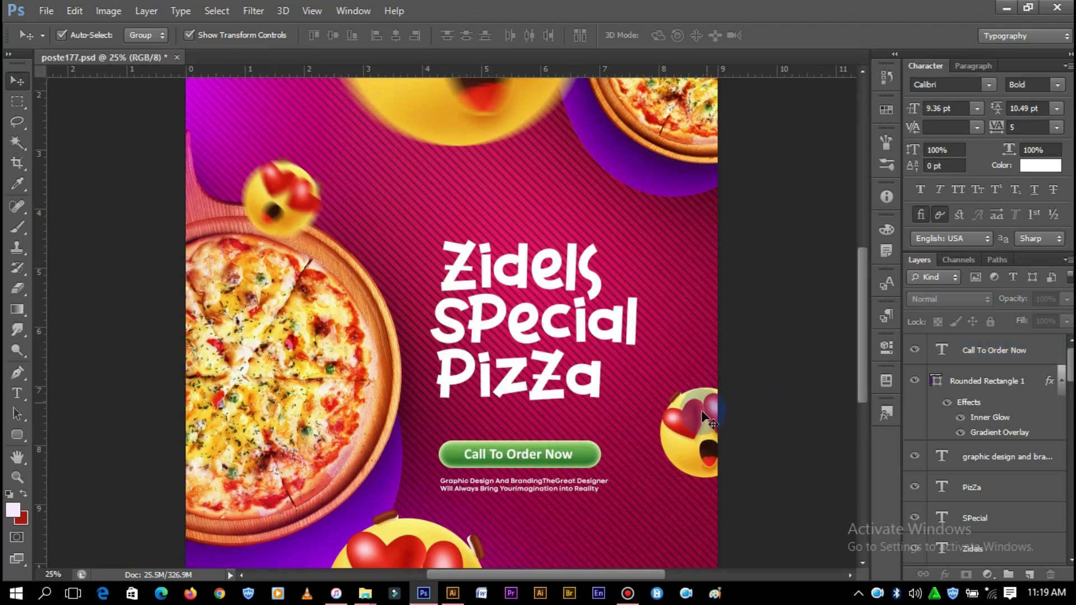
{"action": "scroll", "coordinate": [621, 366], "scroll_direction": "up", "scroll_amount": 3}
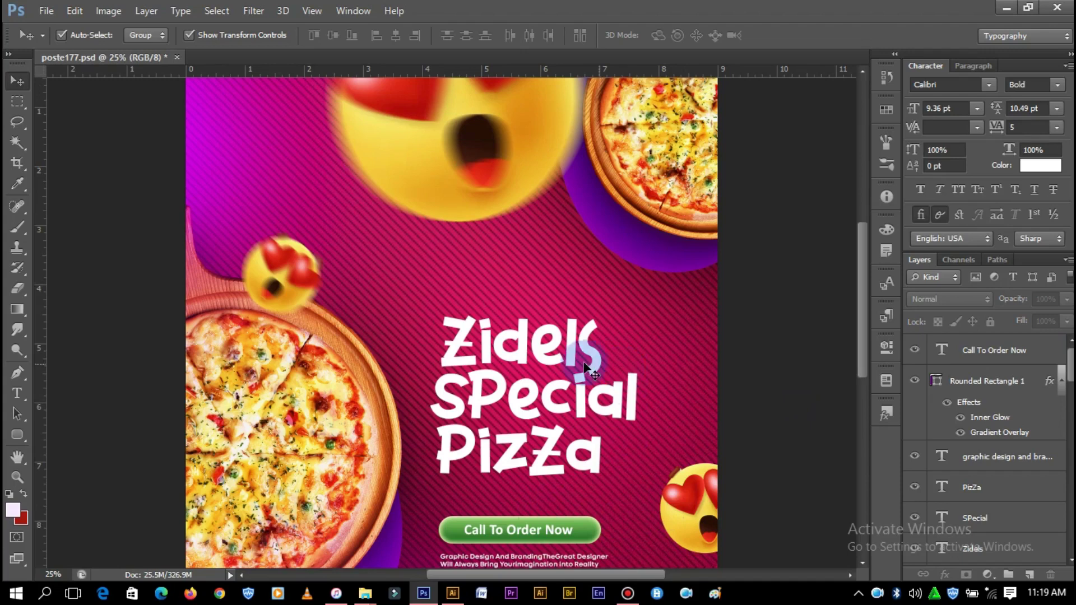
{"action": "left_click", "coordinate": [560, 345]}
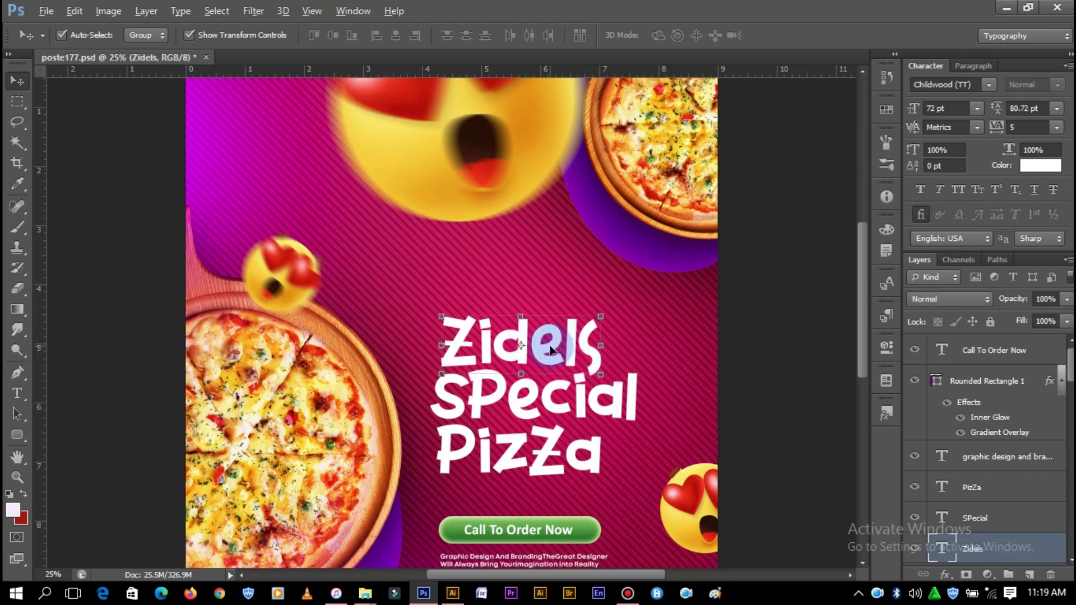
{"action": "left_click_drag", "start_coordinate": [560, 345], "coordinate": [549, 272]}
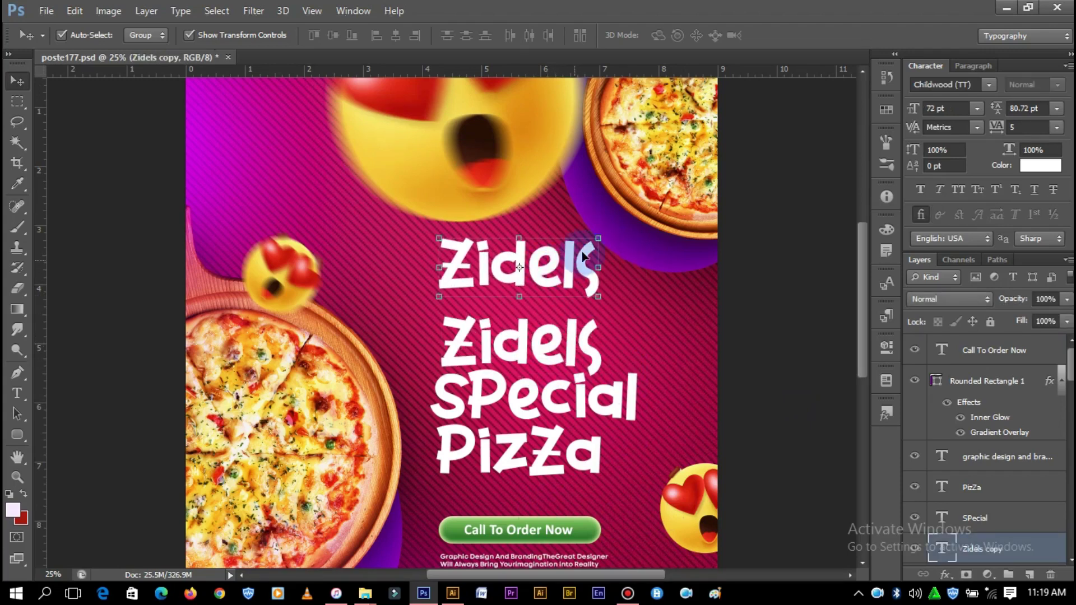
{"action": "left_click_drag", "start_coordinate": [598, 237], "coordinate": [565, 247]}
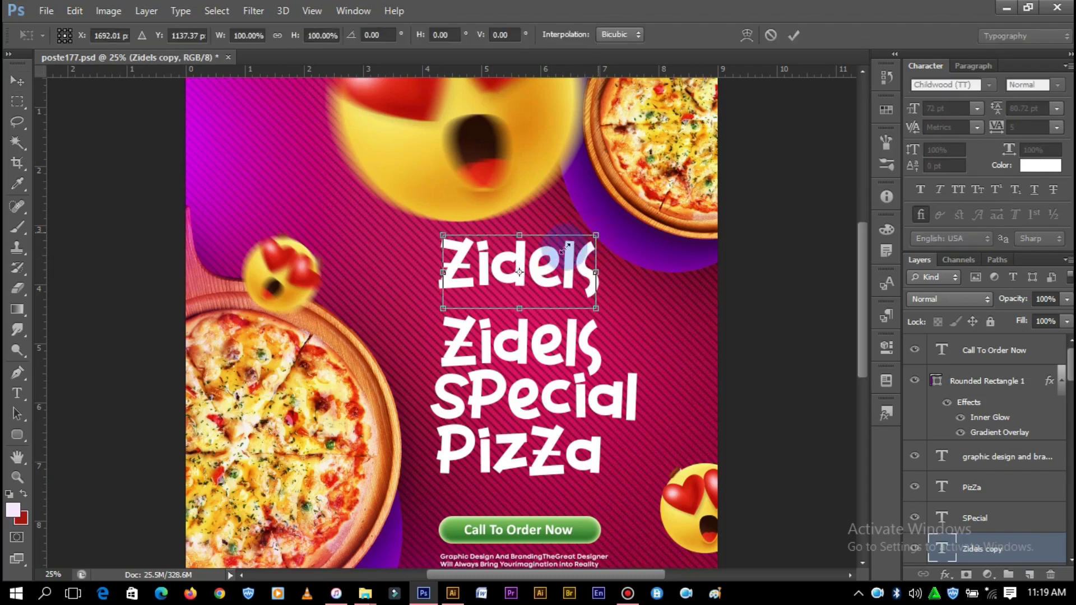
- Commit the smaller Zidels copy and retype its text as 'Fun Promo'
{"action": "left_click", "coordinate": [794, 35]}
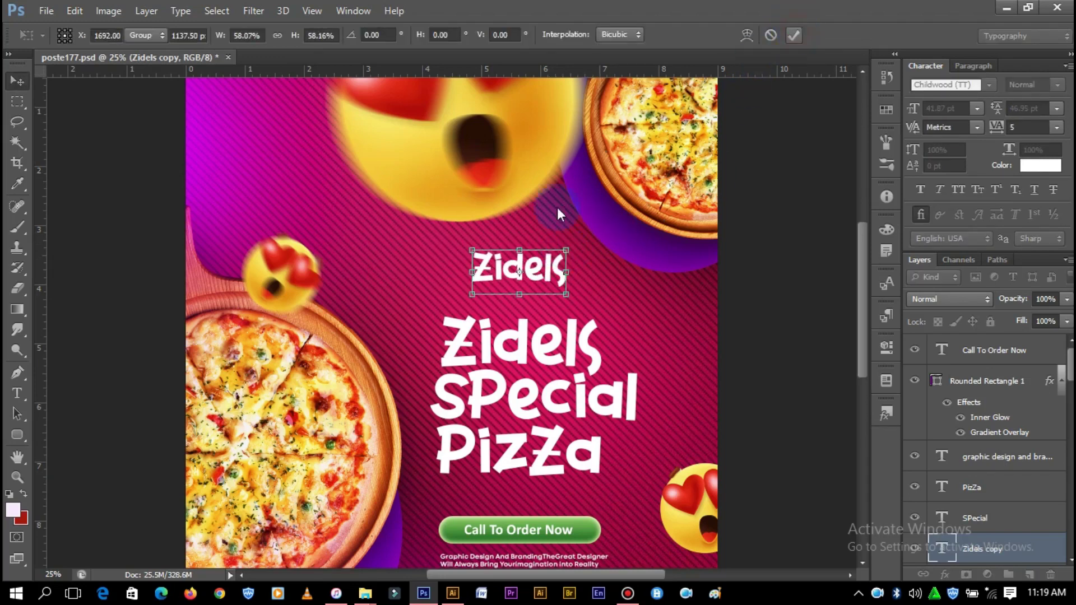
{"action": "left_click", "coordinate": [17, 394]}
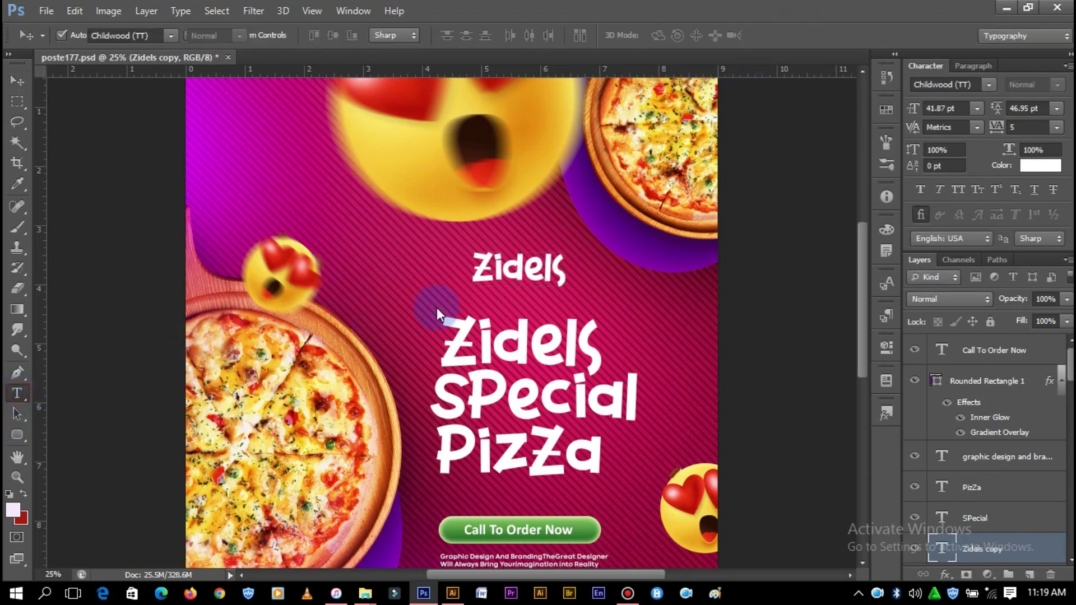
{"action": "double_click", "coordinate": [557, 259]}
{"action": "left_click_drag", "start_coordinate": [556, 259], "coordinate": [452, 261]}
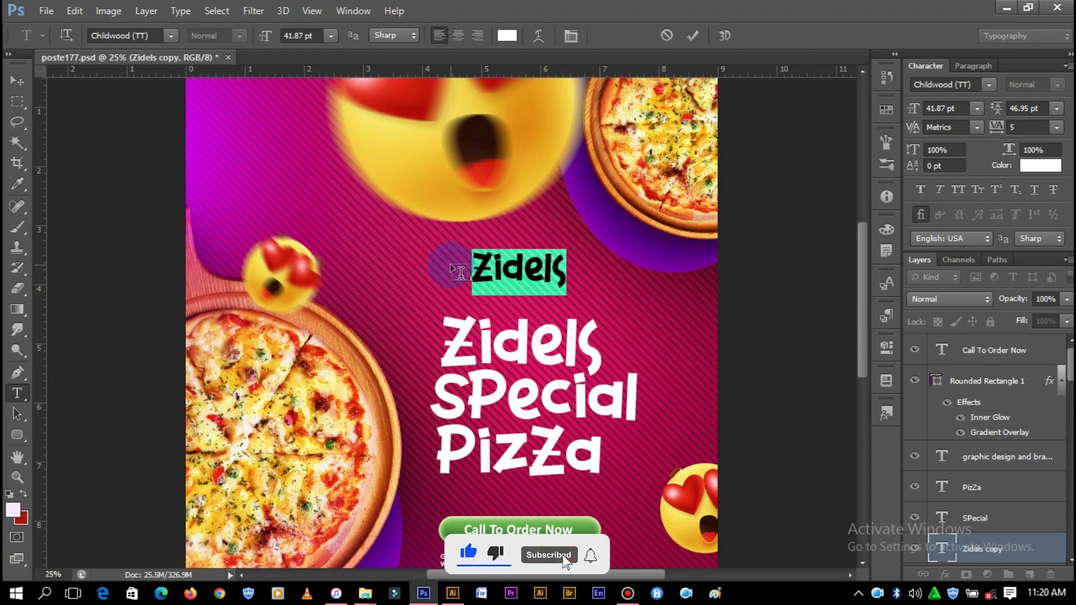
{"action": "key", "text": "Right"}
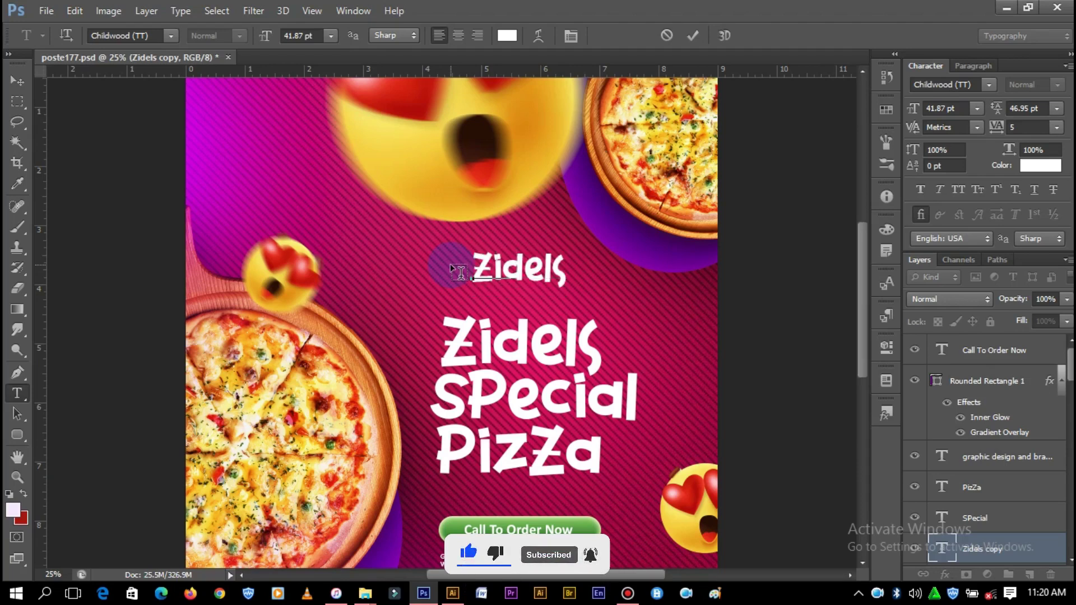
{"action": "type", "text": "Fun"}
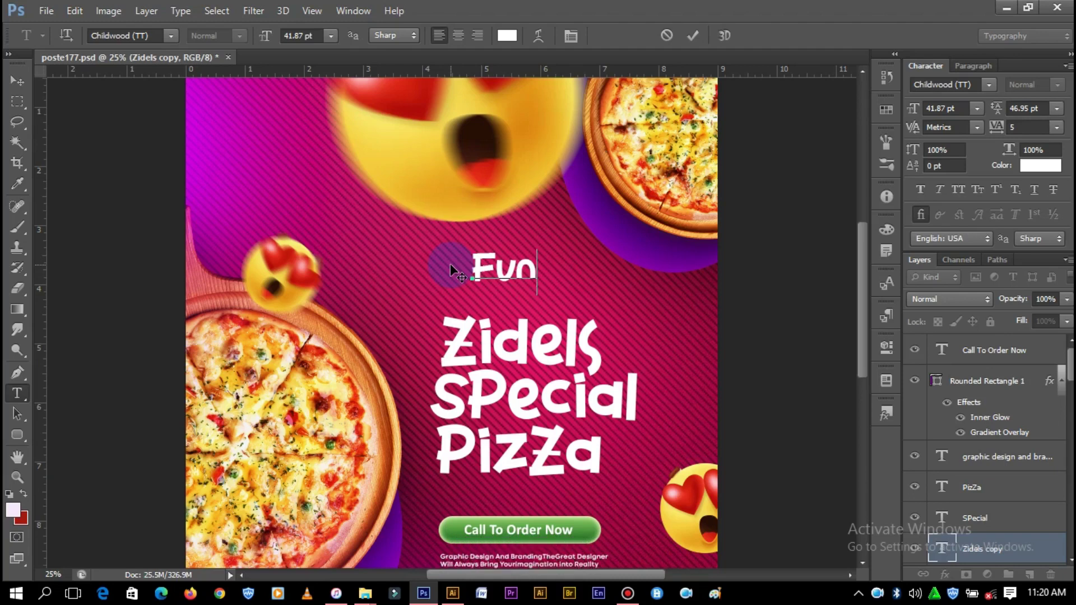
{"action": "type", "text": " P"}
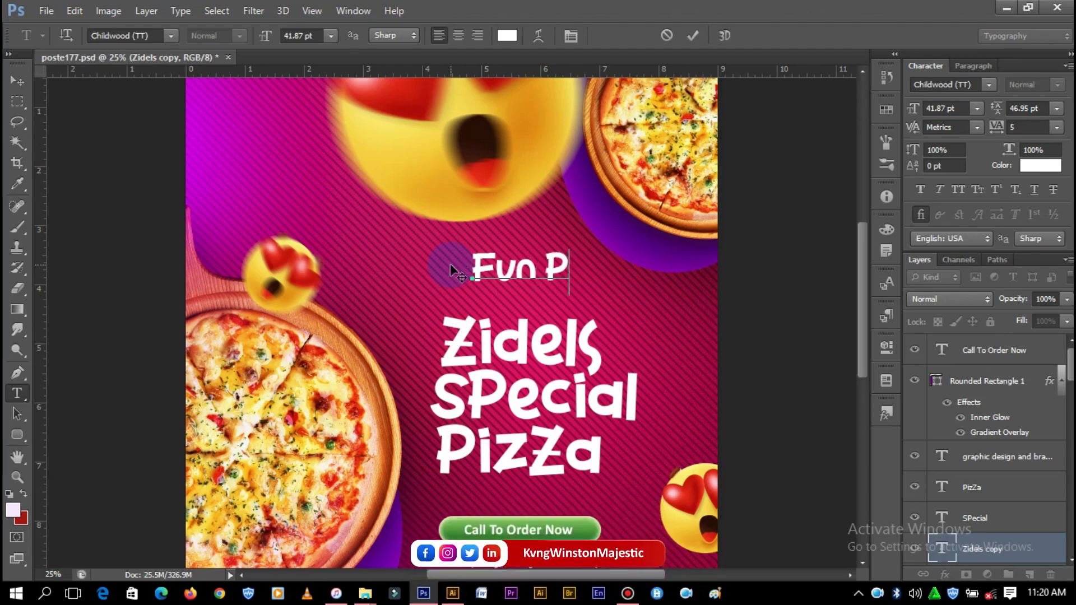
{"action": "type", "text": "ro m"}
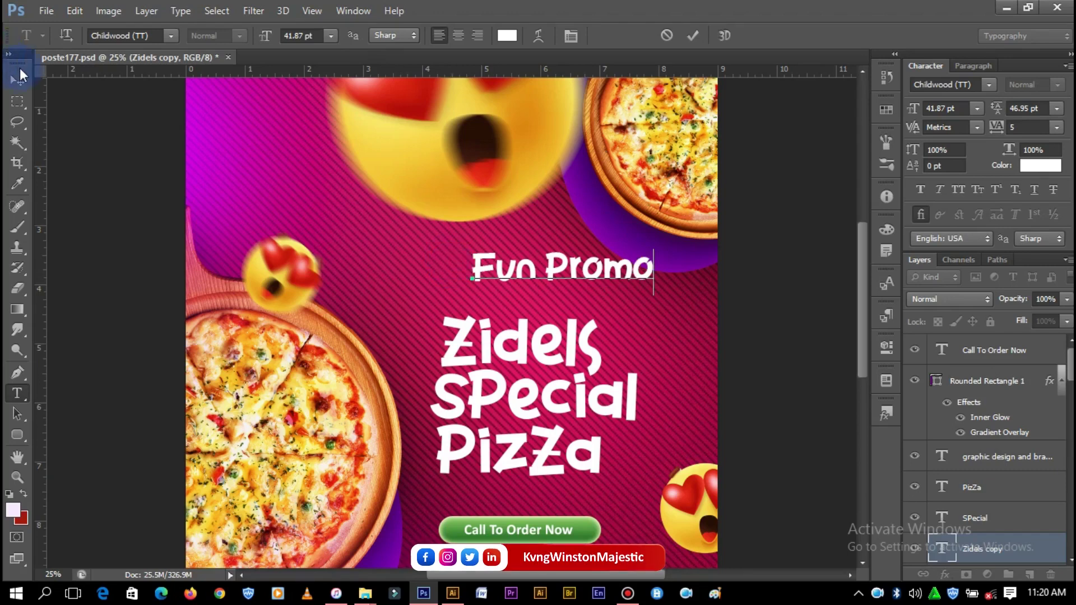
{"action": "left_click", "coordinate": [17, 81]}
- Move the Fun Promo text left above the title and scale it to about 88%
{"action": "left_click_drag", "start_coordinate": [568, 273], "coordinate": [521, 280]}
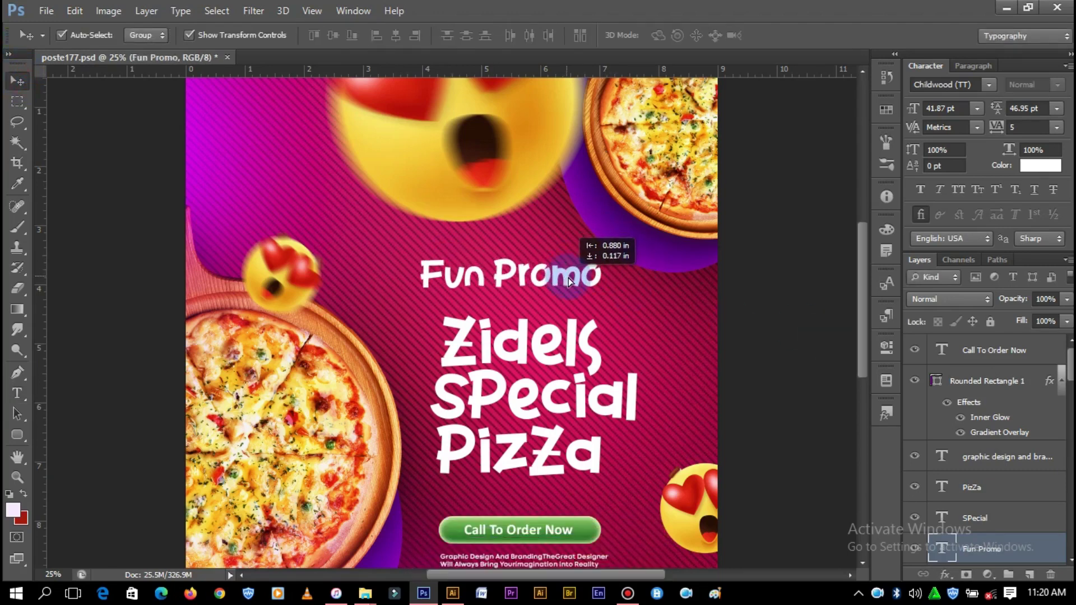
{"action": "left_click_drag", "start_coordinate": [607, 259], "coordinate": [591, 263]}
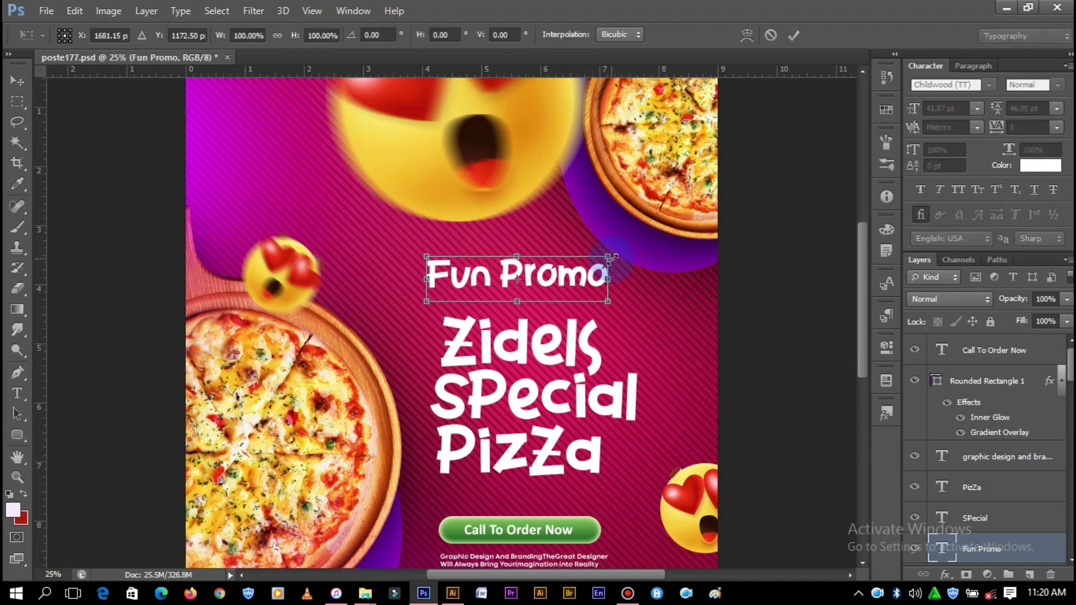
{"action": "left_click_drag", "start_coordinate": [601, 258], "coordinate": [602, 258]}
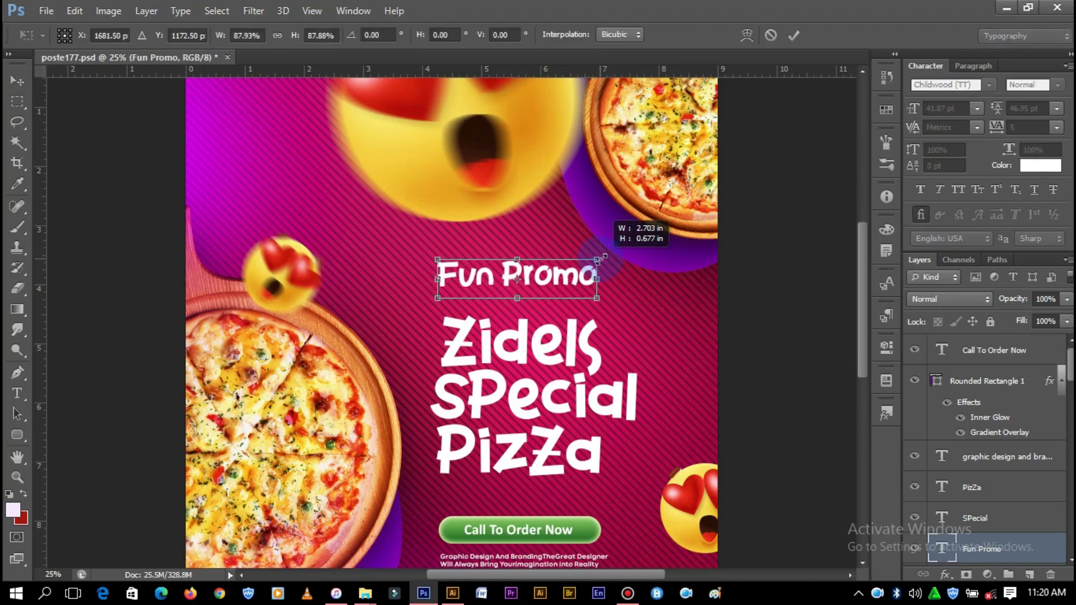
{"action": "left_click", "coordinate": [796, 34]}
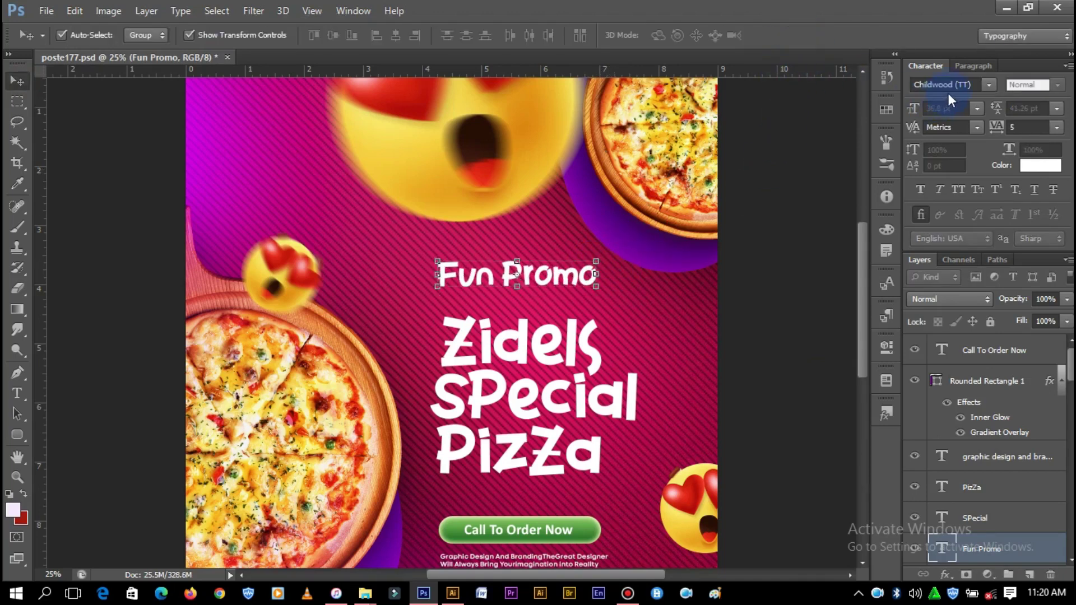
- Set Fun Promo in Calibri Bold and bring up the layer effects list
{"action": "left_click", "coordinate": [953, 86]}
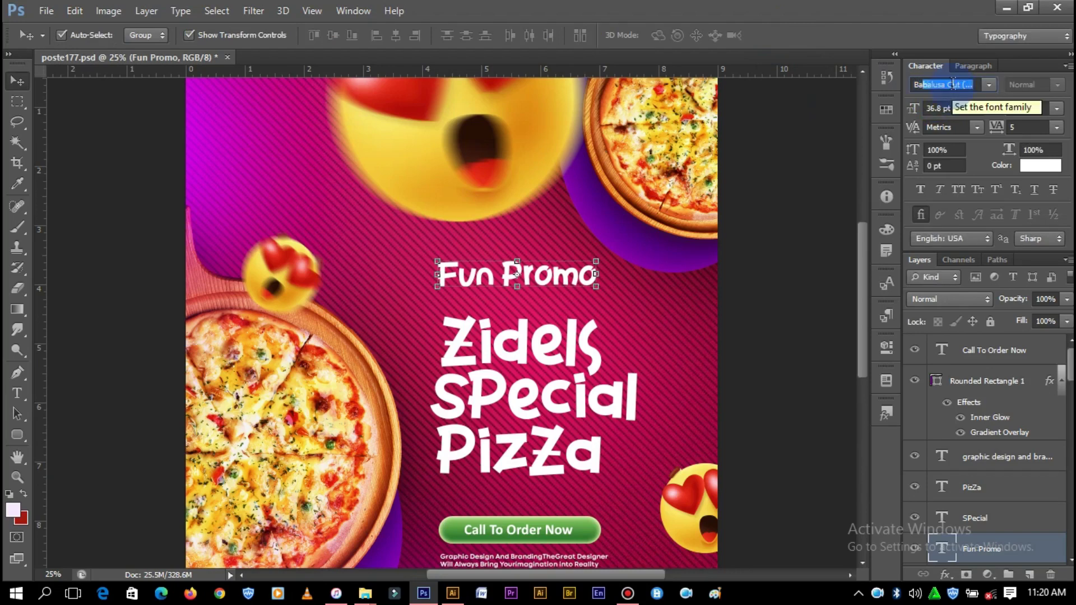
{"action": "type", "text": "Calibri"}
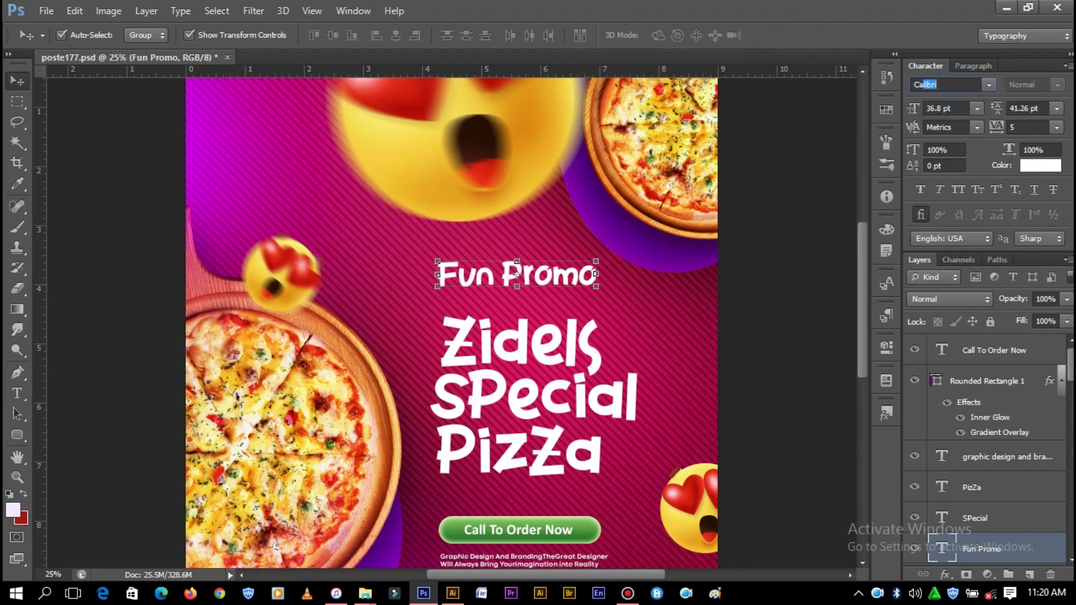
{"action": "key", "text": "Return"}
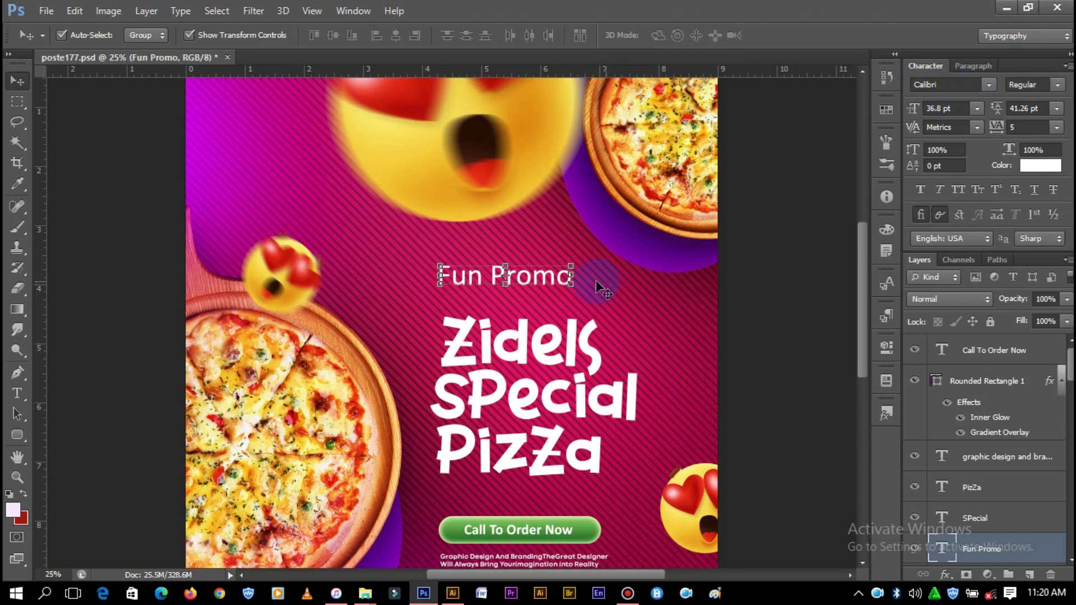
{"action": "left_click", "coordinate": [1057, 84]}
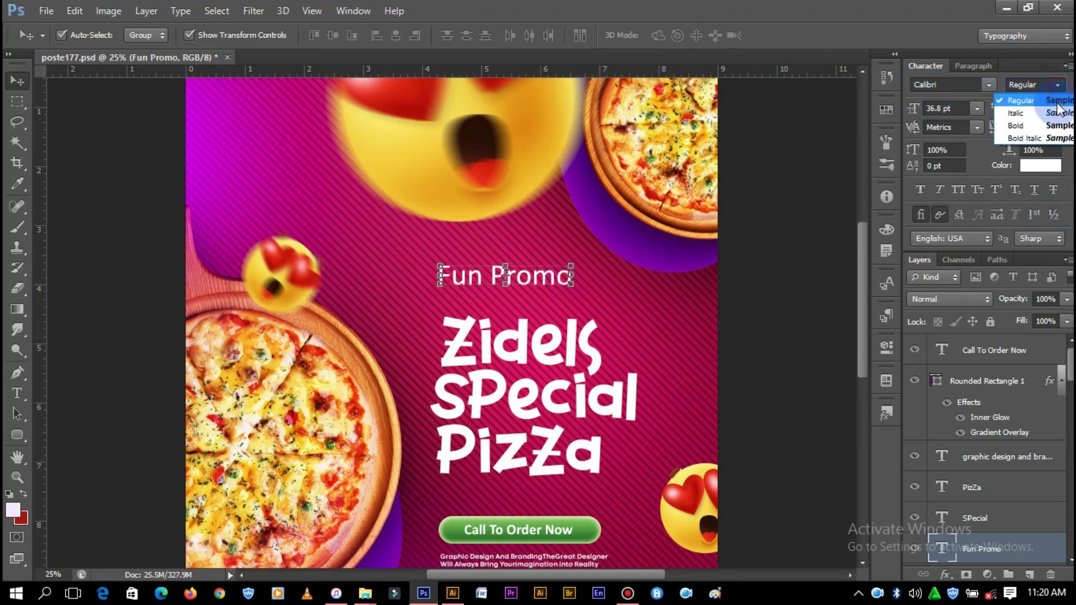
{"action": "left_click", "coordinate": [1025, 125]}
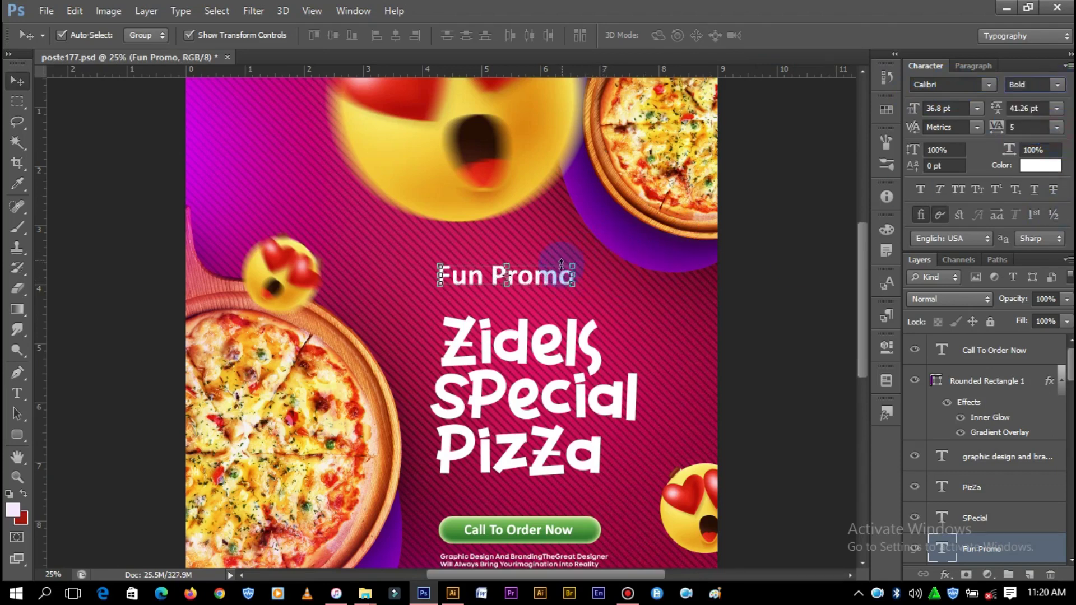
{"action": "left_click", "coordinate": [945, 574]}
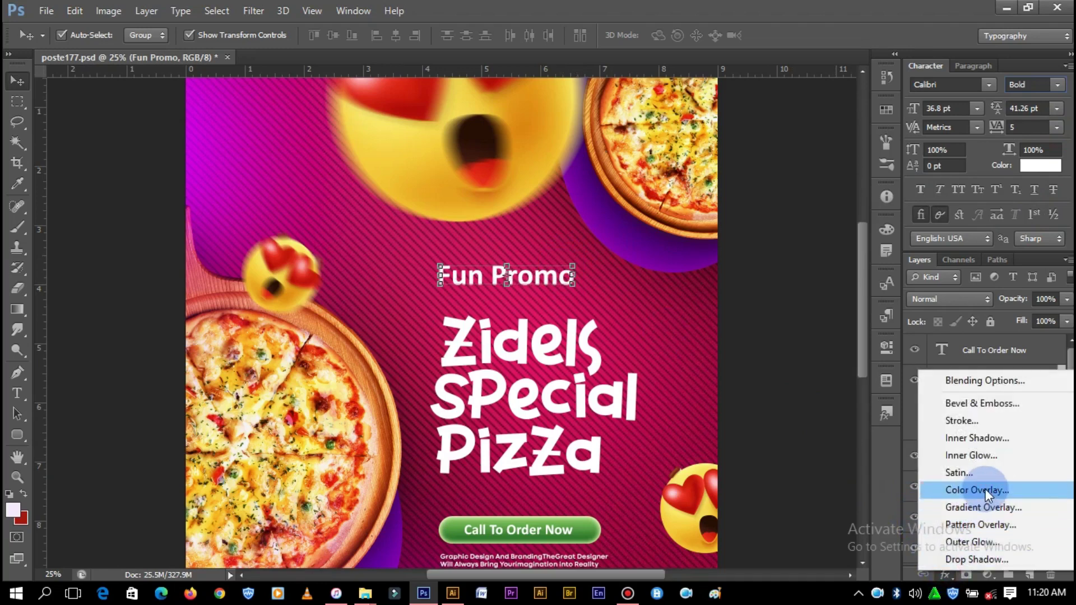
- Add a Gradient Overlay to Fun Promo using a yellow-orange preset gradient
{"action": "left_click", "coordinate": [722, 310]}
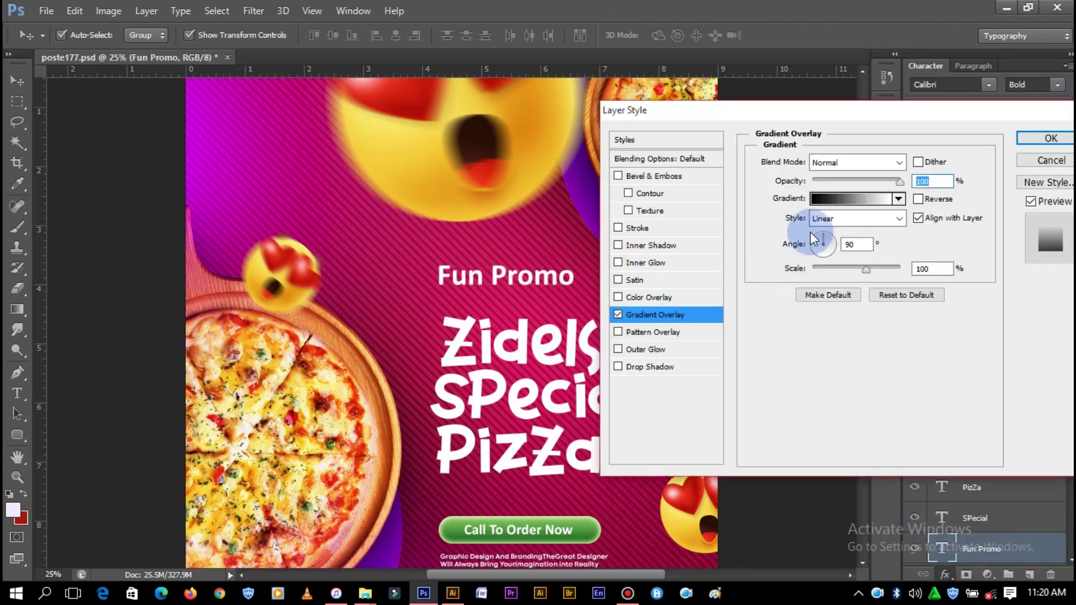
{"action": "left_click", "coordinate": [855, 201]}
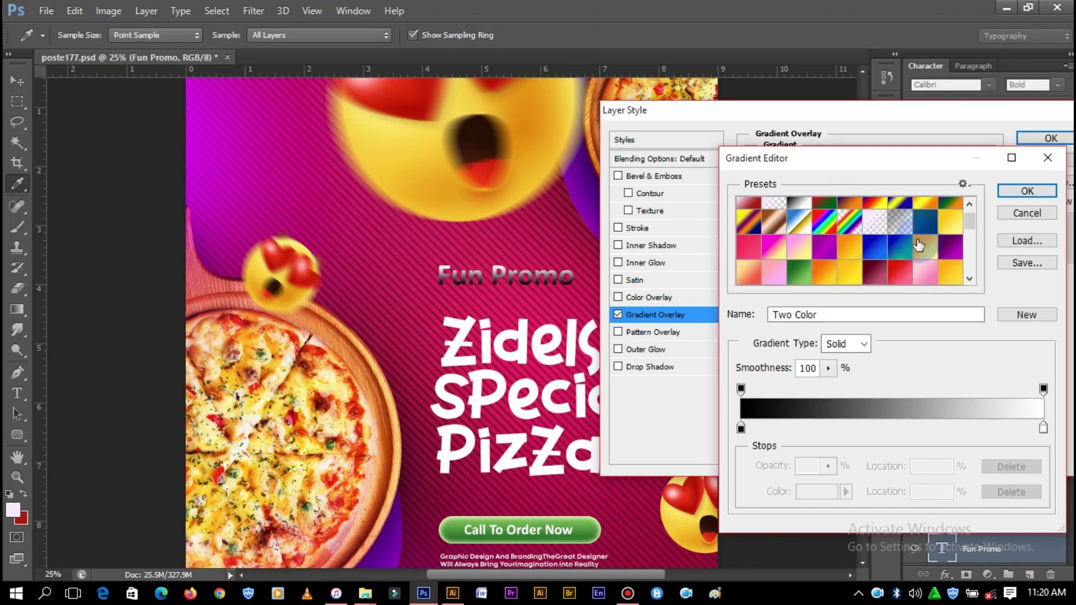
{"action": "left_click", "coordinate": [858, 271]}
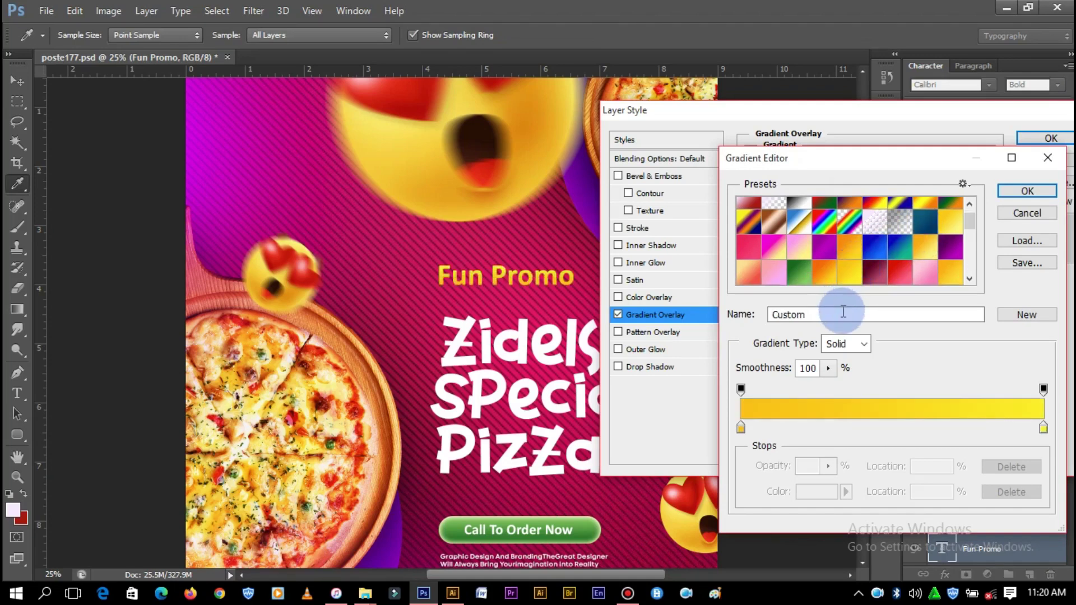
{"action": "left_click", "coordinate": [741, 429]}
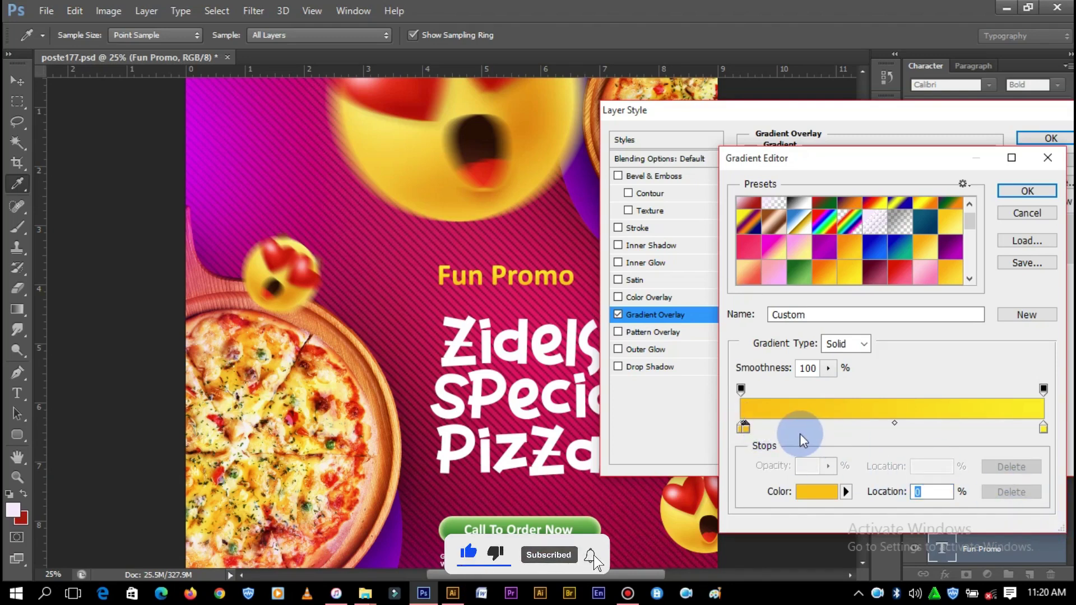
{"action": "left_click", "coordinate": [741, 429]}
- Set the gradient's right colour stop to pale yellow fbf47d and confirm the gradient
{"action": "left_click", "coordinate": [1043, 428]}
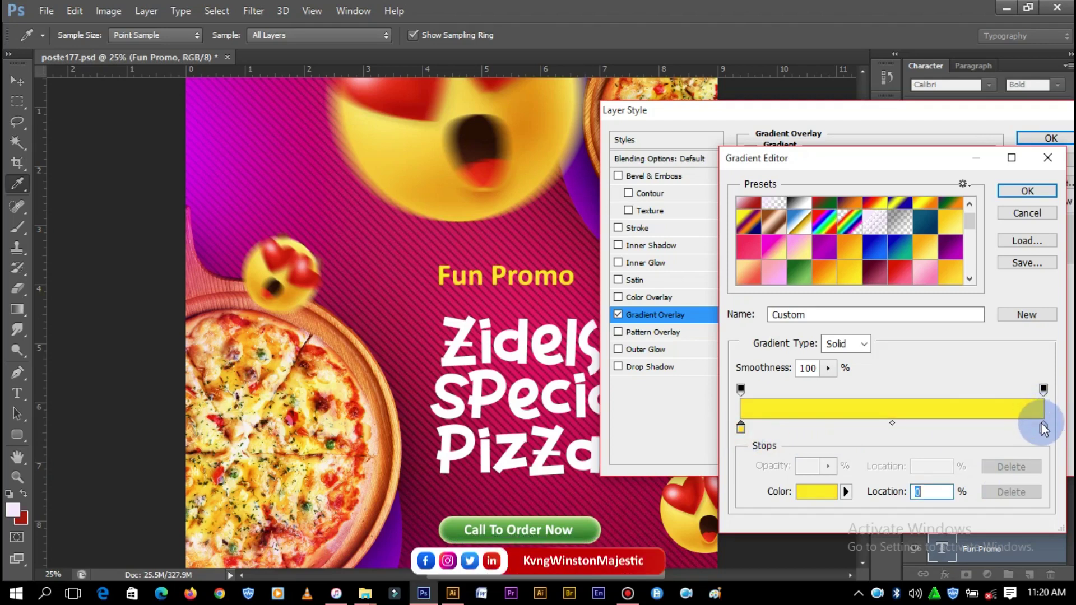
{"action": "double_click", "coordinate": [1043, 429]}
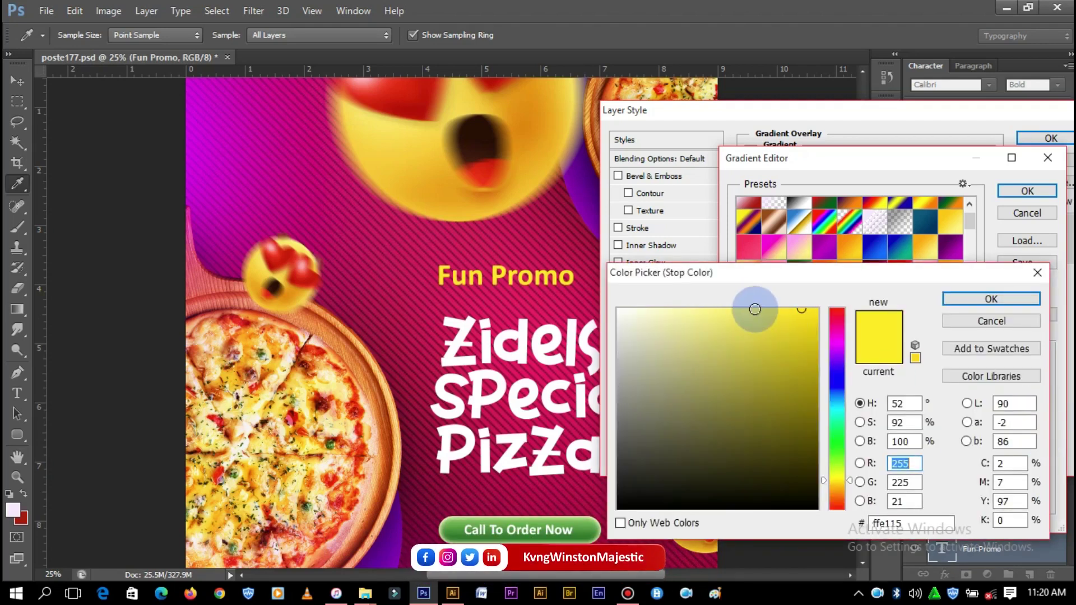
{"action": "left_click", "coordinate": [835, 477]}
{"action": "left_click_drag", "start_coordinate": [773, 353], "coordinate": [721, 278]}
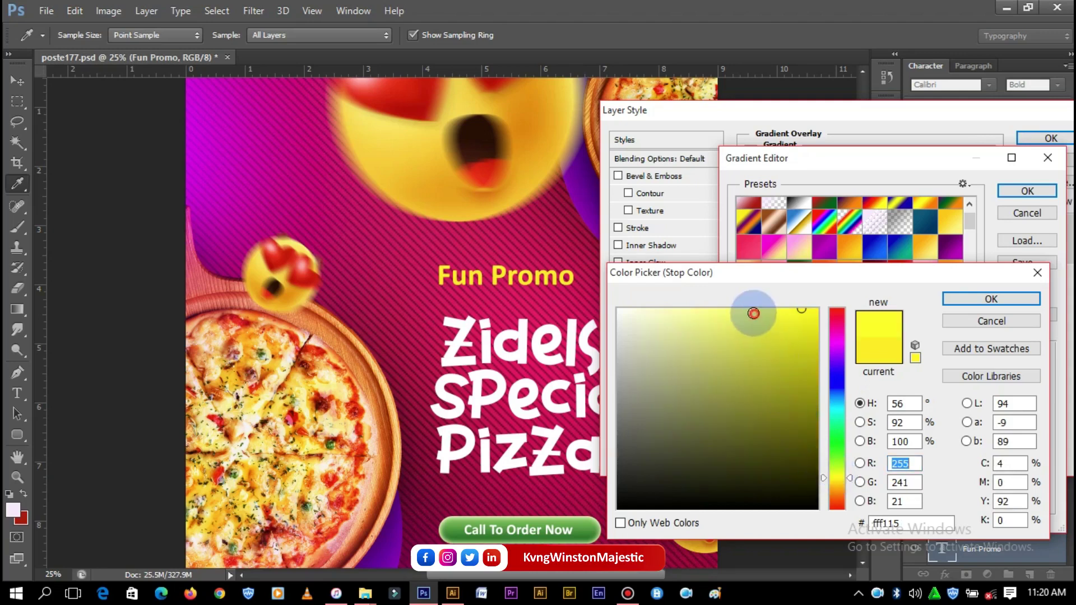
{"action": "left_click", "coordinate": [718, 309]}
{"action": "left_click_drag", "start_coordinate": [718, 310], "coordinate": [718, 312]}
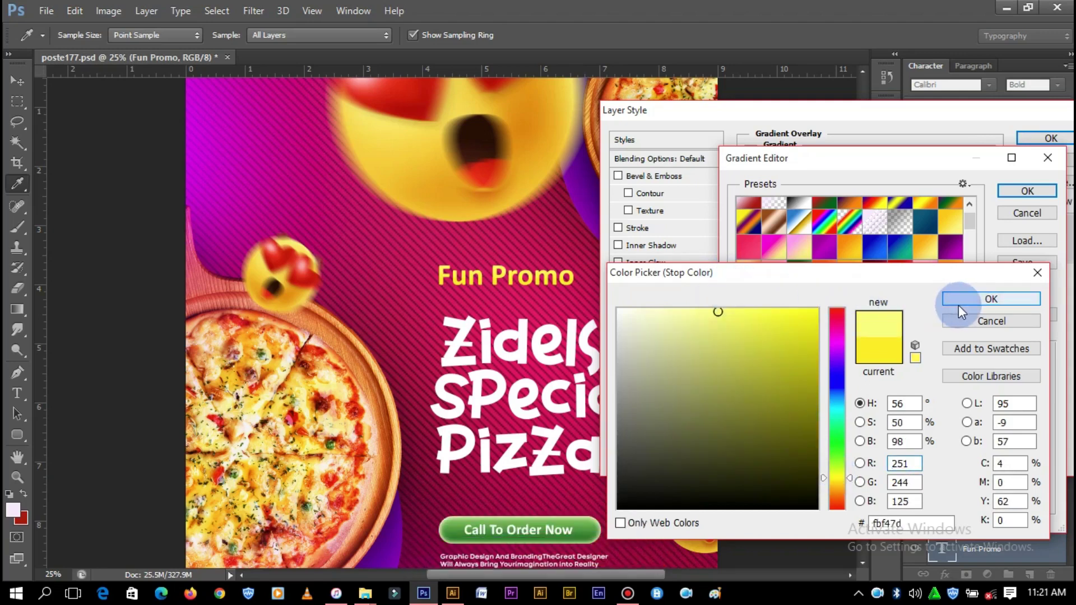
{"action": "left_click", "coordinate": [958, 305]}
{"action": "left_click", "coordinate": [1028, 190]}
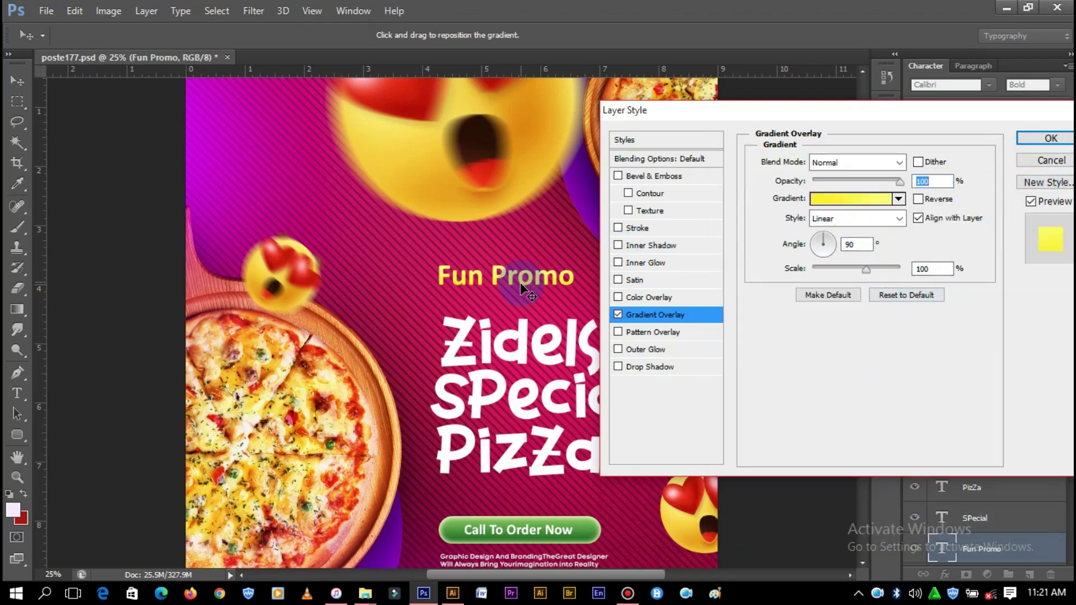
- Apply the gradient overlay and move the Fun Promo tagline slightly lower
{"action": "left_click", "coordinate": [1029, 140]}
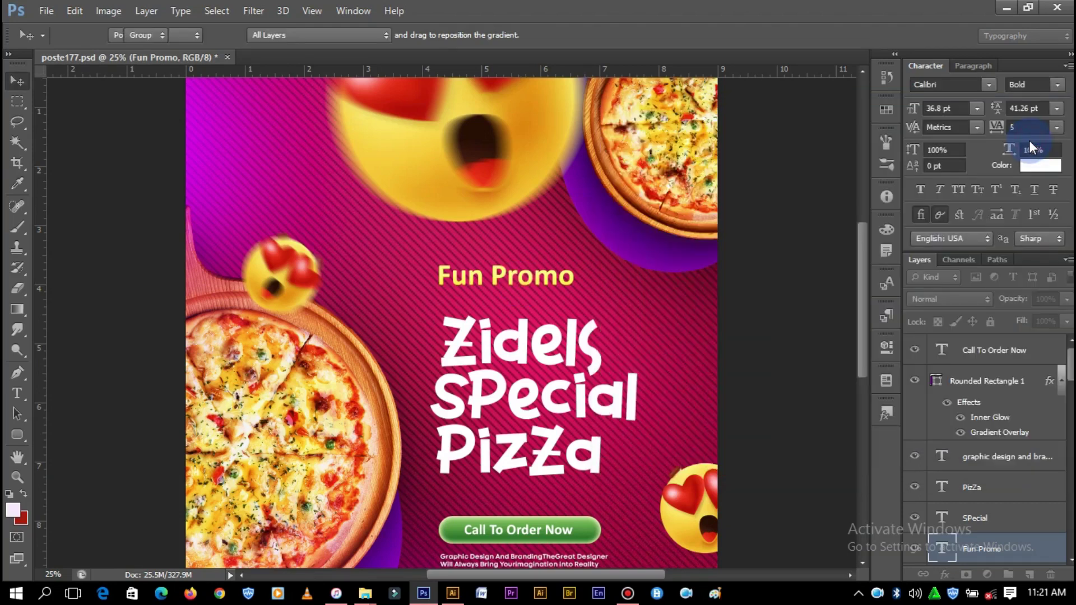
{"action": "left_click", "coordinate": [605, 280]}
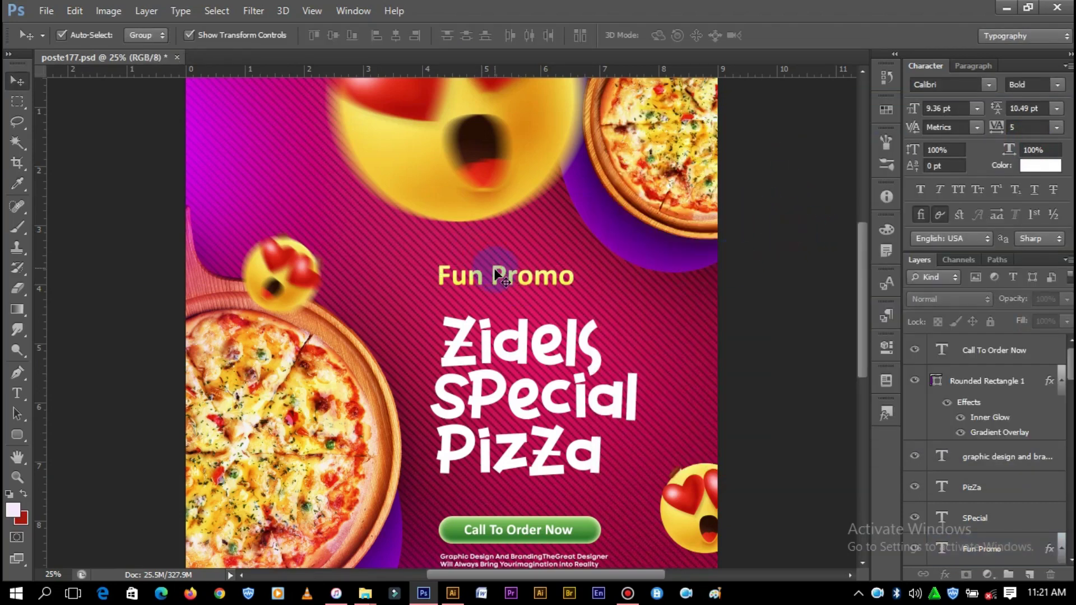
{"action": "left_click_drag", "start_coordinate": [503, 277], "coordinate": [495, 288]}
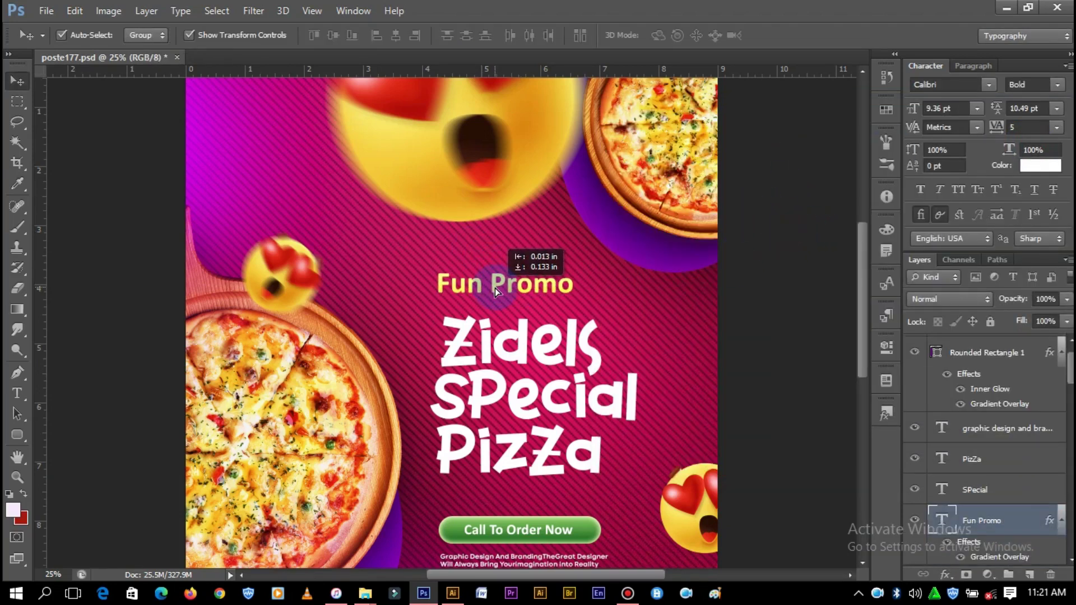
- Select the Zidels, SPecial and PizZa title lines and nudge them down together
{"action": "left_click", "coordinate": [515, 345]}
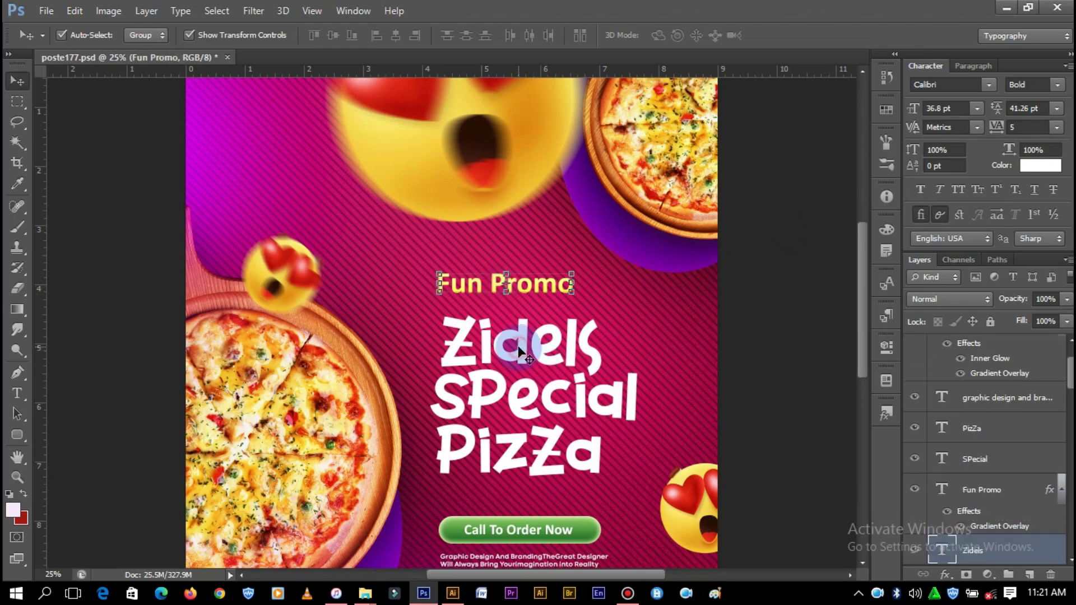
{"action": "left_click", "coordinate": [830, 336]}
{"action": "key", "text": "ctrl+minus"}
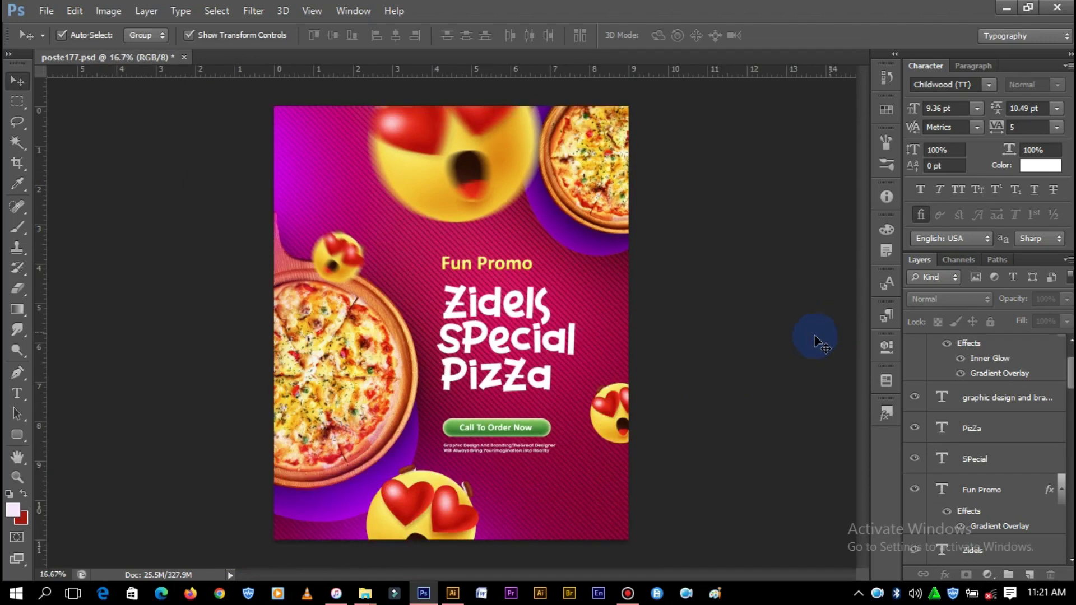
{"action": "left_click", "coordinate": [546, 392]}
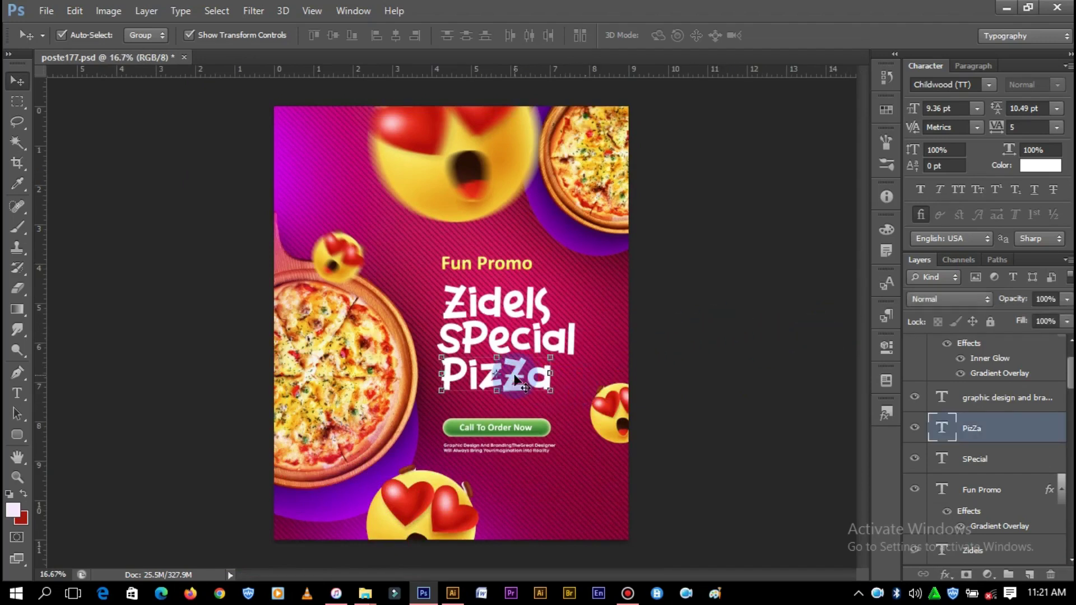
{"action": "left_click", "coordinate": [521, 312], "text": "shift"}
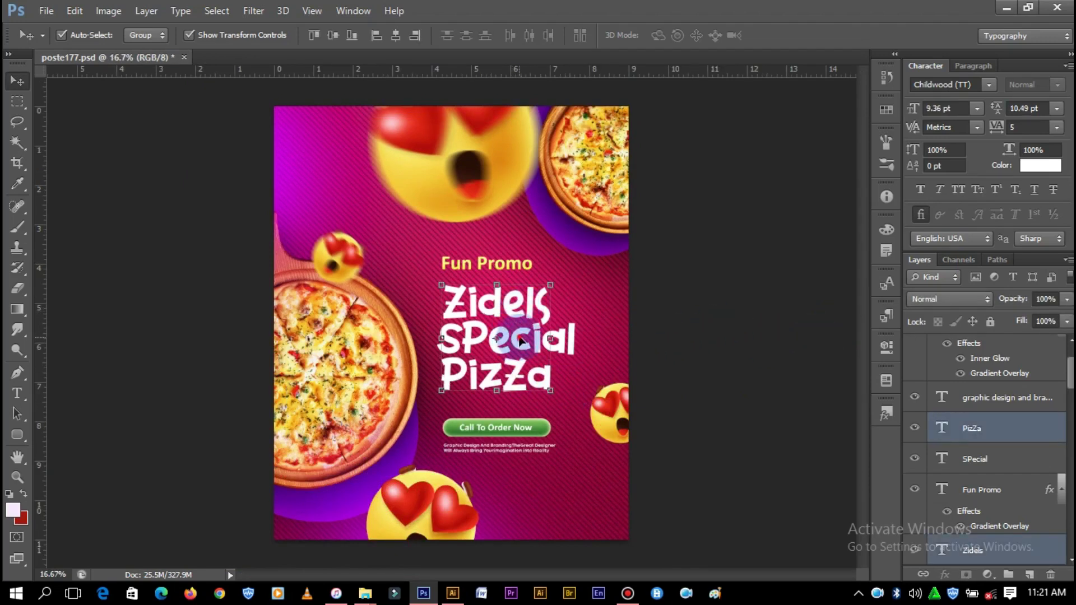
{"action": "left_click", "coordinate": [521, 340], "text": "shift"}
{"action": "key", "text": "shift+Down"}
{"action": "key", "text": "shift+Down"}
{"action": "key", "text": "shift+Down"}
{"action": "key", "text": "shift+Down"}
{"action": "key", "text": "shift+Down"}
{"action": "key", "text": "shift+Down"}
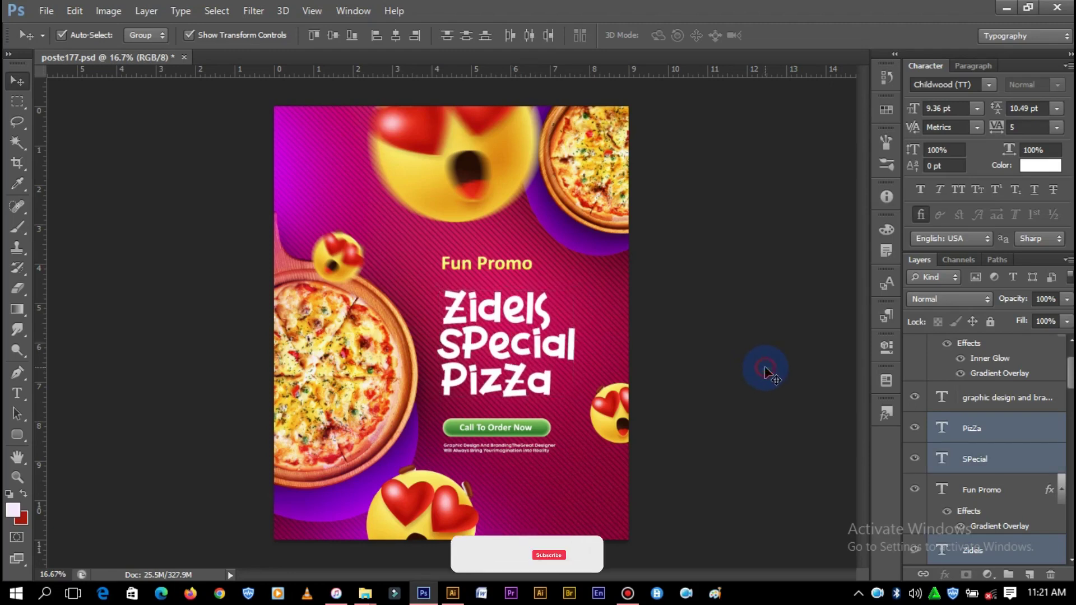
{"action": "left_click", "coordinate": [649, 329]}
- Nudge the right heart-eyes emoji up and the blurred top emoji slightly
{"action": "left_click_drag", "start_coordinate": [617, 394], "coordinate": [642, 390]}
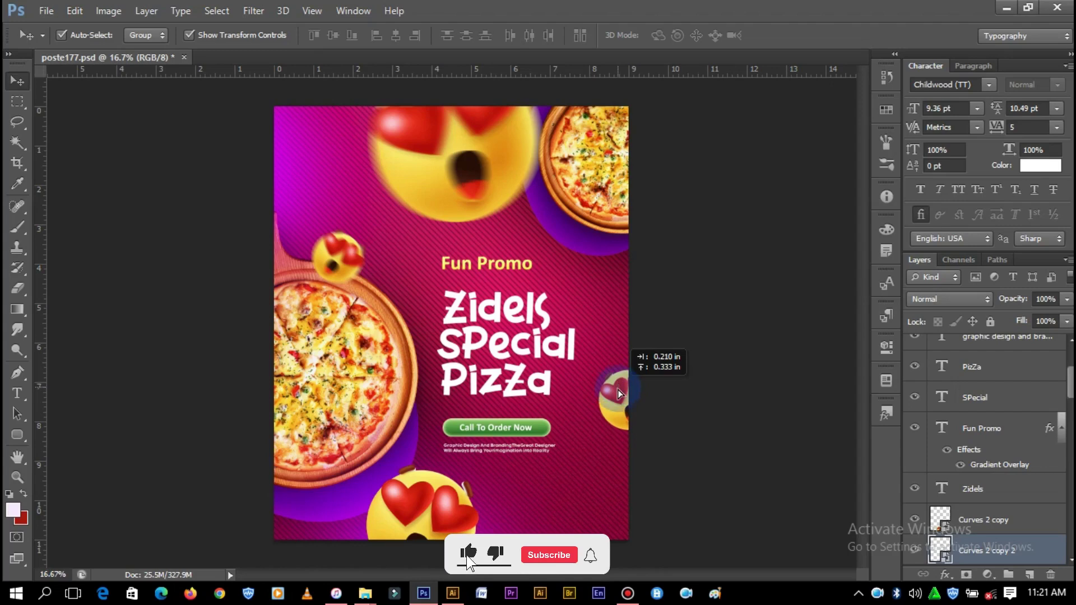
{"action": "left_click", "coordinate": [743, 322]}
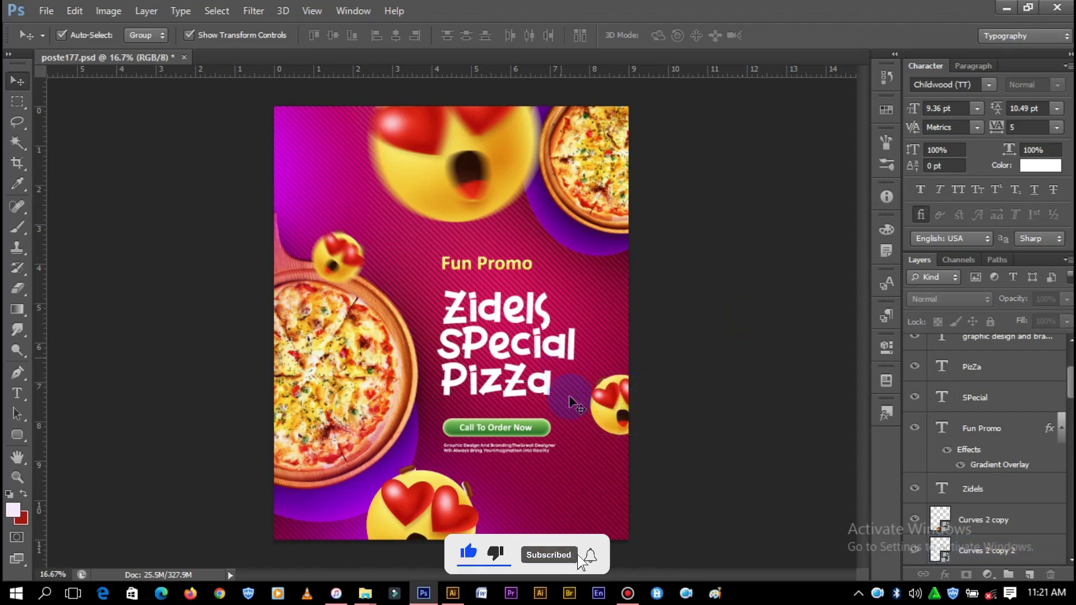
{"action": "left_click_drag", "start_coordinate": [455, 177], "coordinate": [453, 171]}
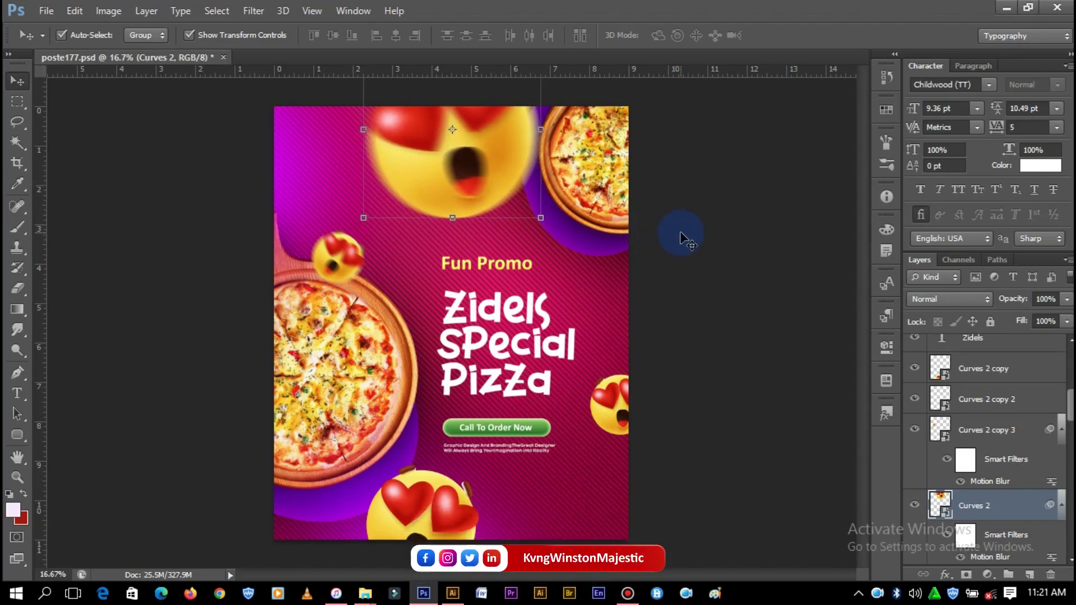
{"action": "left_click", "coordinate": [698, 213]}
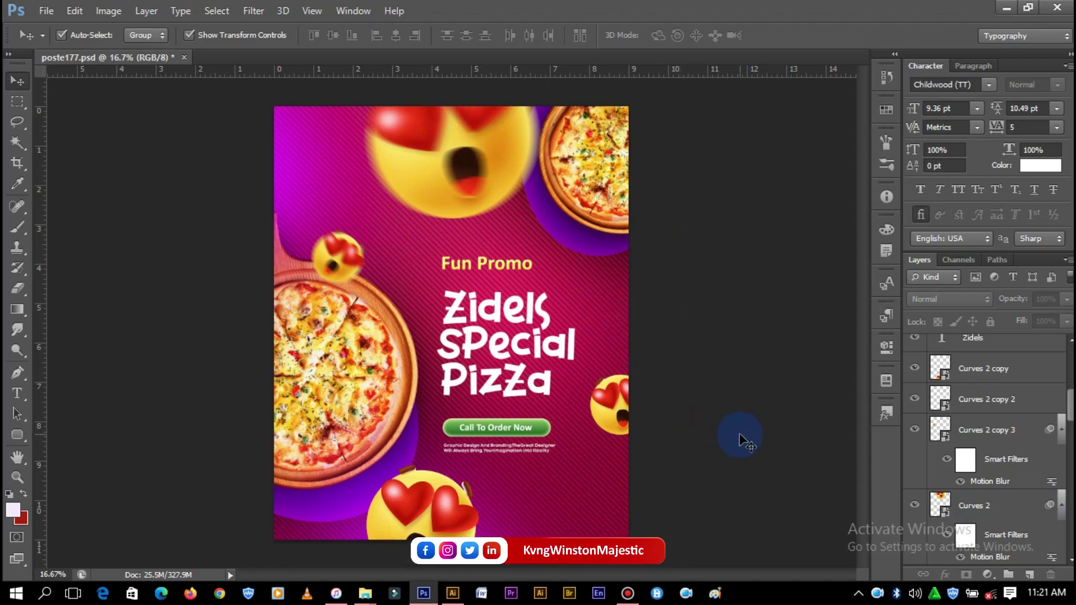
- Zoom in and pan around the finished pizza poster, zoom back out, then bring up Bandicam
{"action": "key", "text": "ctrl+plus"}
{"action": "key", "text": "ctrl+plus"}
{"action": "key", "text": "ctrl+plus"}
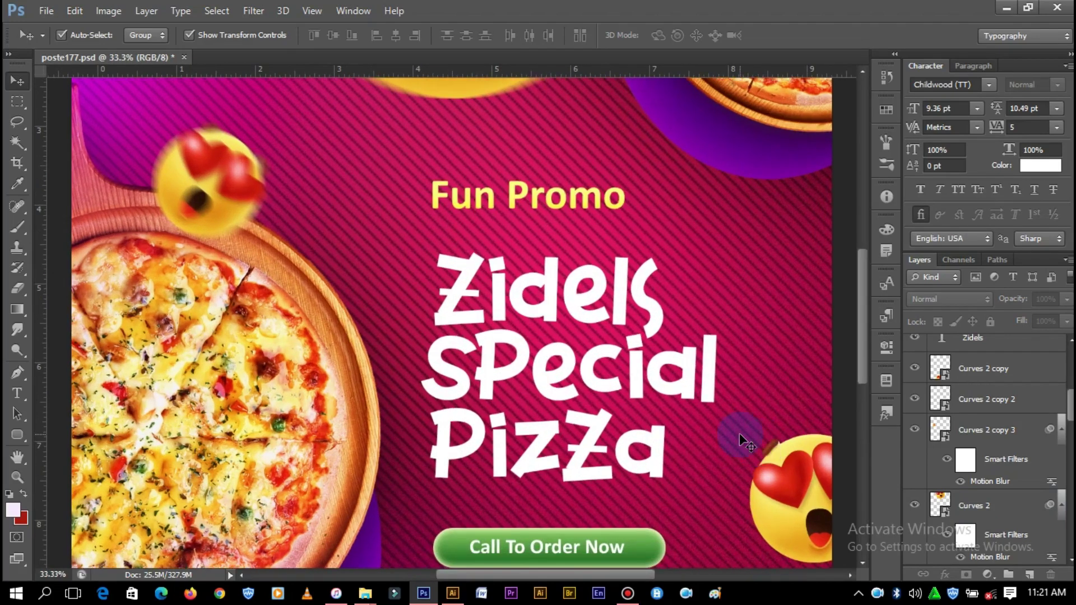
{"action": "mouse_move", "coordinate": [866, 334]}
{"action": "left_mouse_down"}
{"action": "mouse_move", "coordinate": [849, 215]}
{"action": "mouse_move", "coordinate": [845, 347]}
{"action": "mouse_move", "coordinate": [826, 435]}
{"action": "mouse_move", "coordinate": [860, 258]}
{"action": "left_mouse_up"}
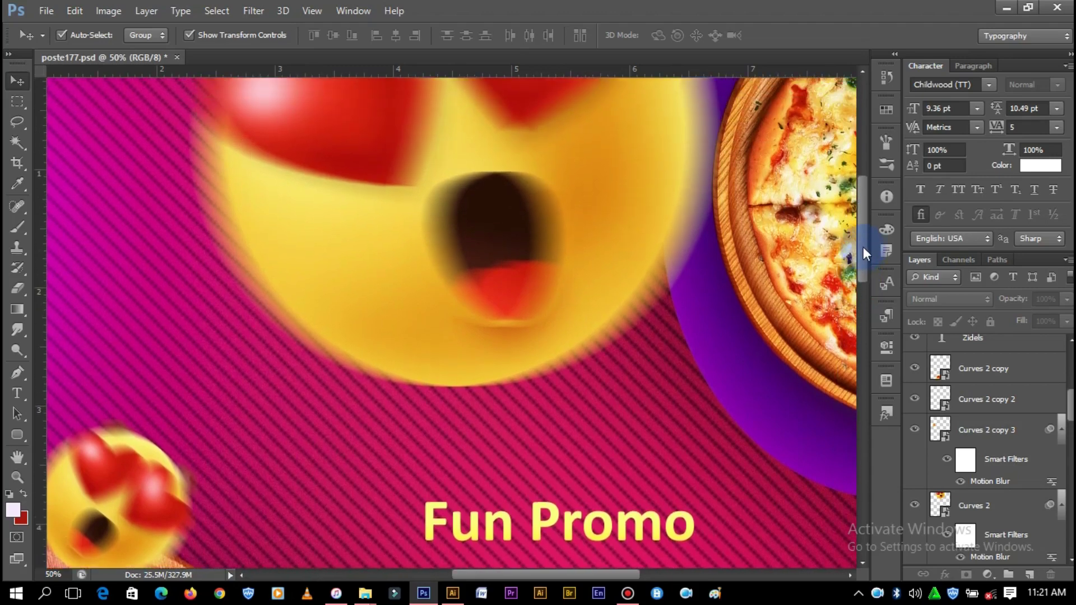
{"action": "mouse_move", "coordinate": [861, 263]}
{"action": "left_mouse_down"}
{"action": "mouse_move", "coordinate": [863, 356]}
{"action": "mouse_move", "coordinate": [850, 402]}
{"action": "mouse_move", "coordinate": [873, 281]}
{"action": "mouse_move", "coordinate": [884, 415]}
{"action": "mouse_move", "coordinate": [909, 280]}
{"action": "left_mouse_up"}
{"action": "key", "text": "ctrl+minus"}
{"action": "key", "text": "ctrl+minus"}
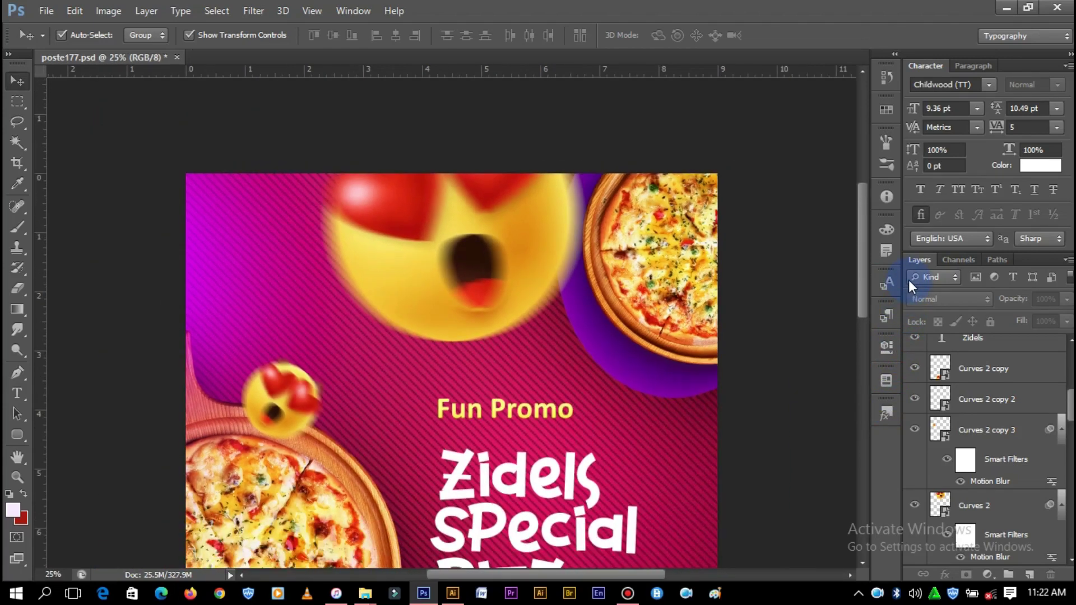
{"action": "mouse_move", "coordinate": [867, 280]}
{"action": "left_mouse_down"}
{"action": "mouse_move", "coordinate": [865, 375]}
{"action": "mouse_move", "coordinate": [877, 314]}
{"action": "left_mouse_up"}
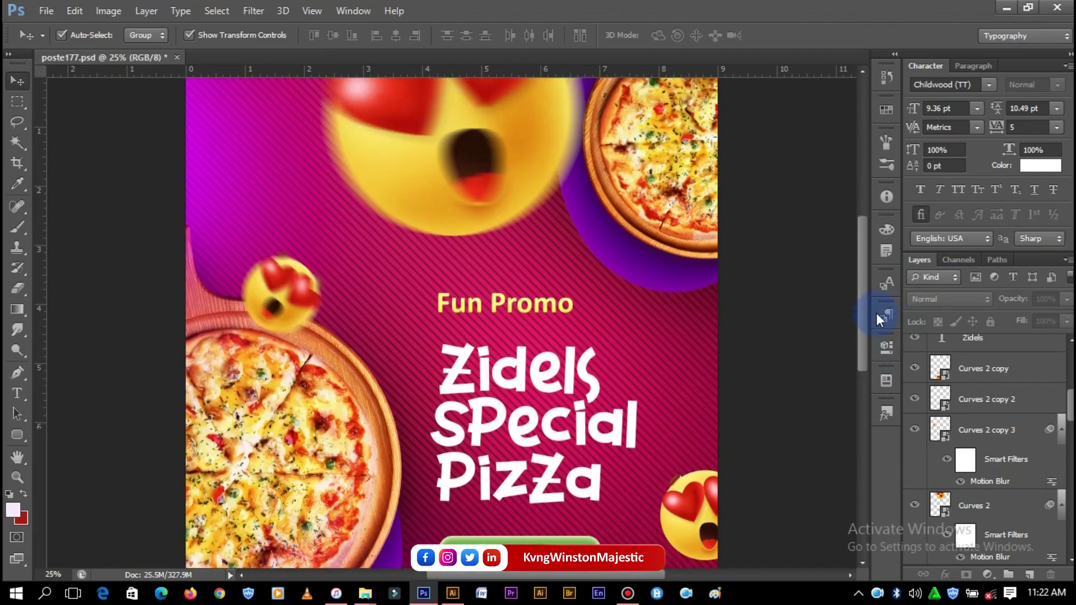
{"action": "key", "text": "ctrl+minus"}
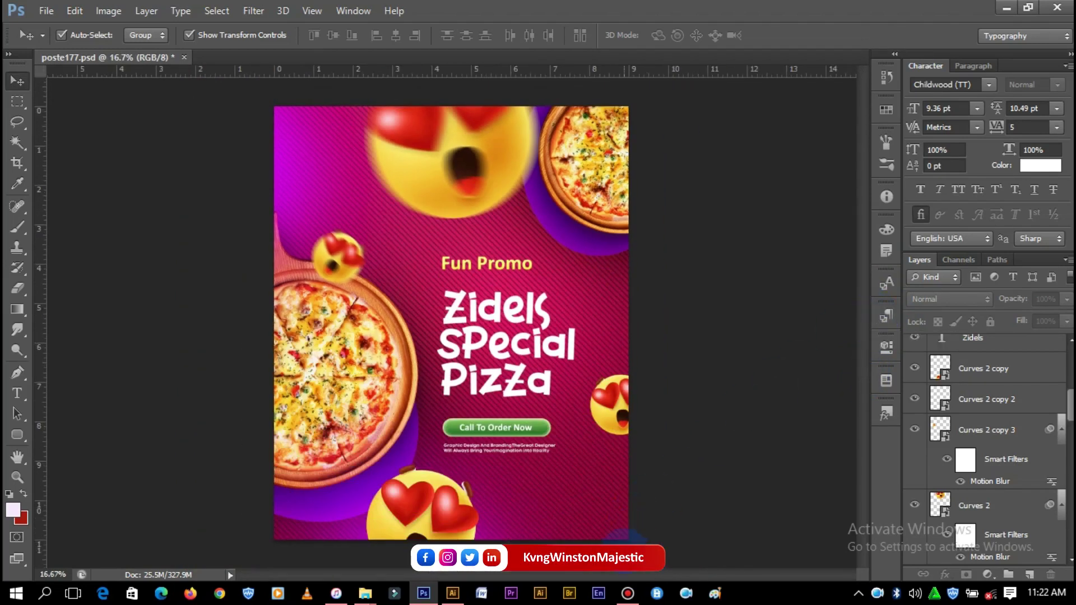
{"action": "left_click", "coordinate": [627, 593]}
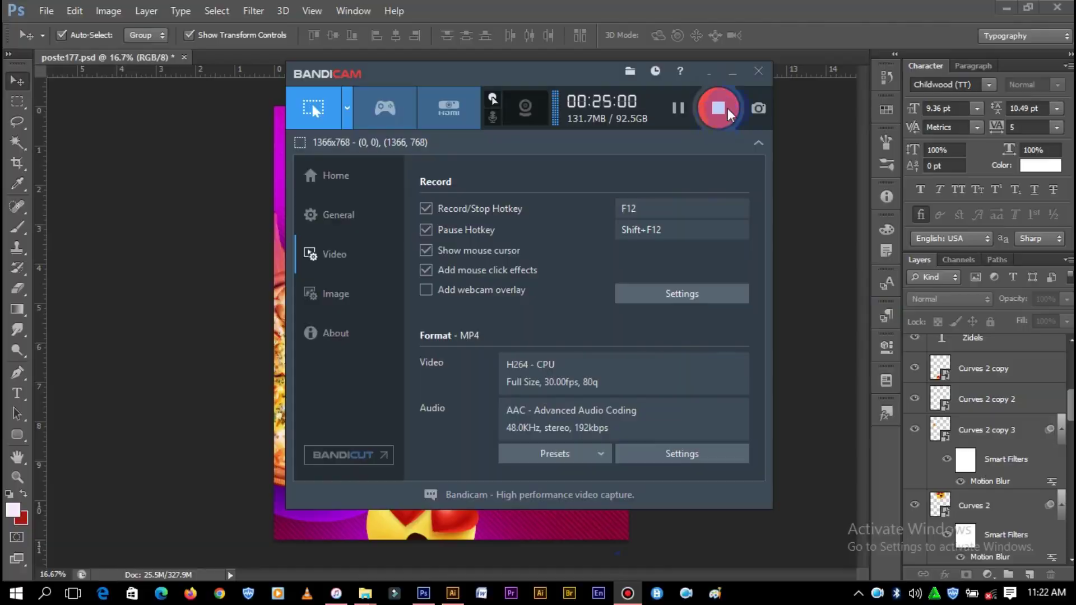